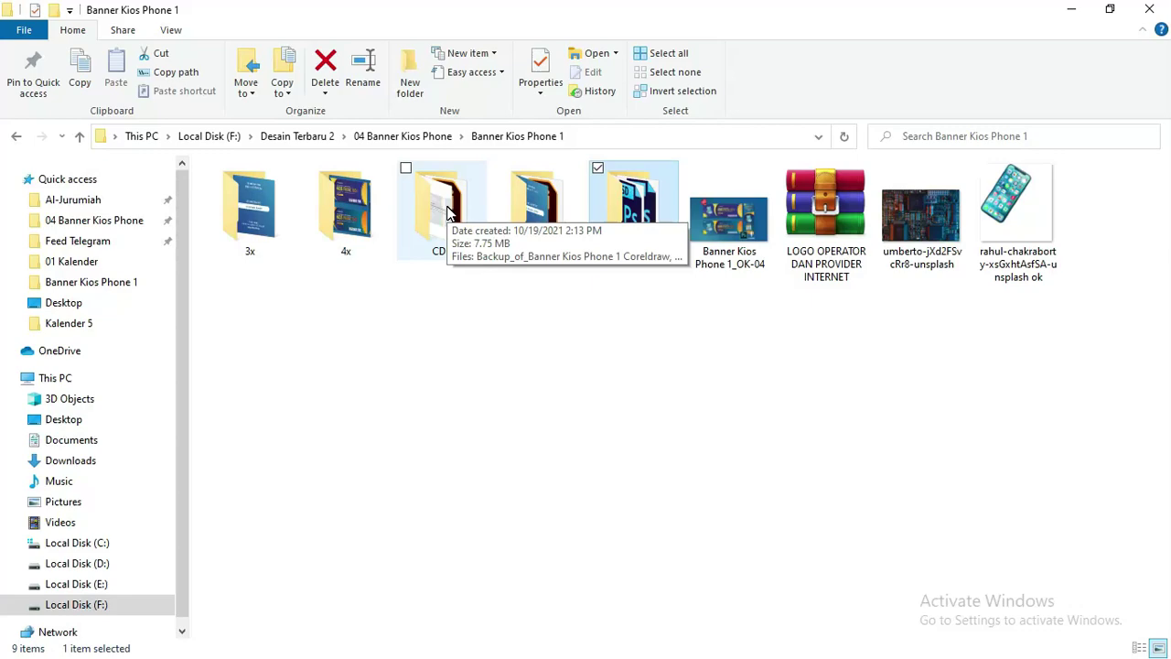
# Open the PSD folder and select the three Banner Kios Phone 1 PSD files.
pyautogui.doubleClick(645, 193)
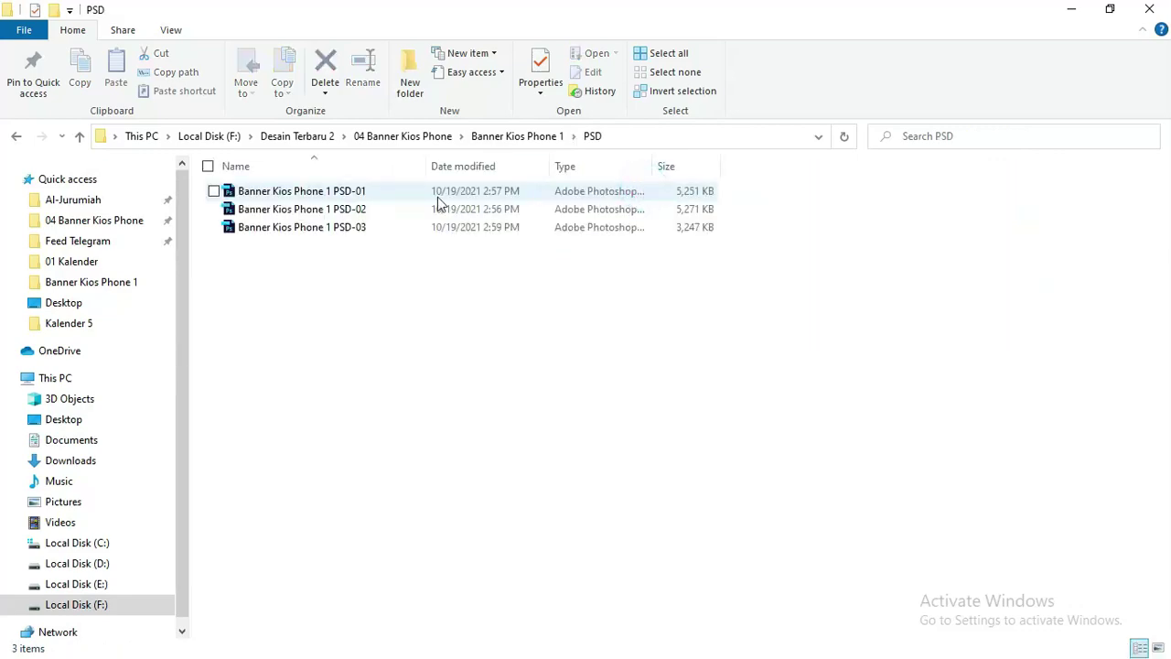
pyautogui.moveTo(384, 259); pyautogui.dragTo(353, 236)
pyautogui.moveTo(306, 197); pyautogui.dragTo(307, 195)
pyautogui.rightClick(313, 212)
pyautogui.click(352, 226)
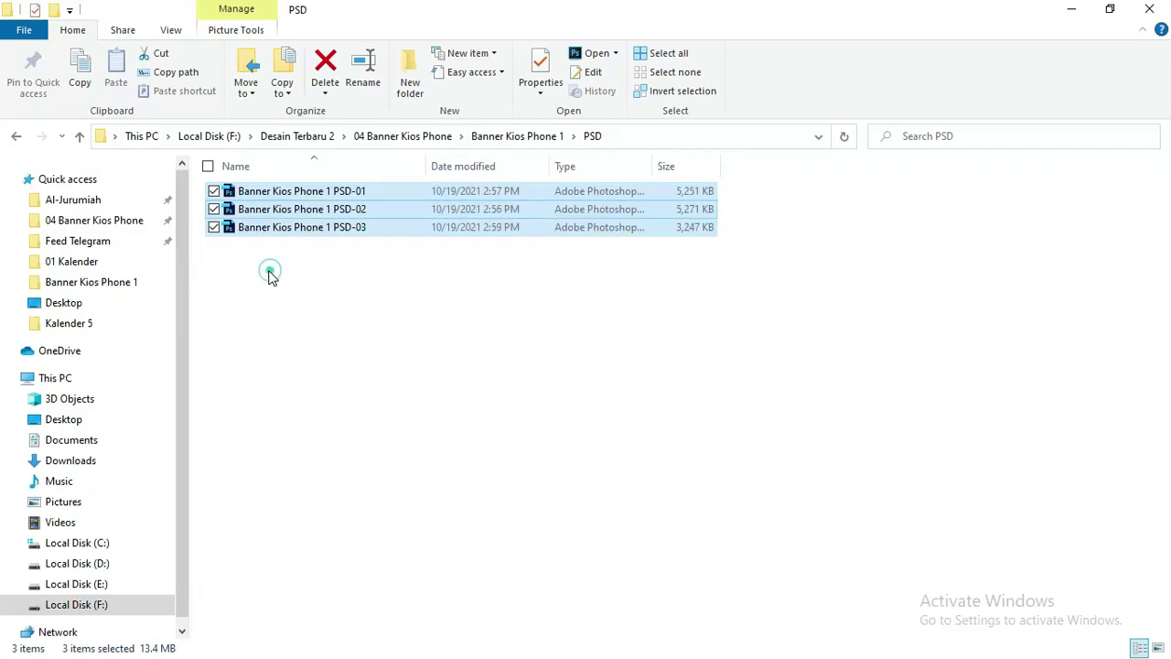
# Return to the Banner Kios Phone 1 folder, open the CDR folder and check the file actions for Banner Kios Phone 1 Coreldraw.
pyautogui.hotkey('alt', 'Left')
pyautogui.click(454, 215)
pyautogui.doubleClick(454, 215)
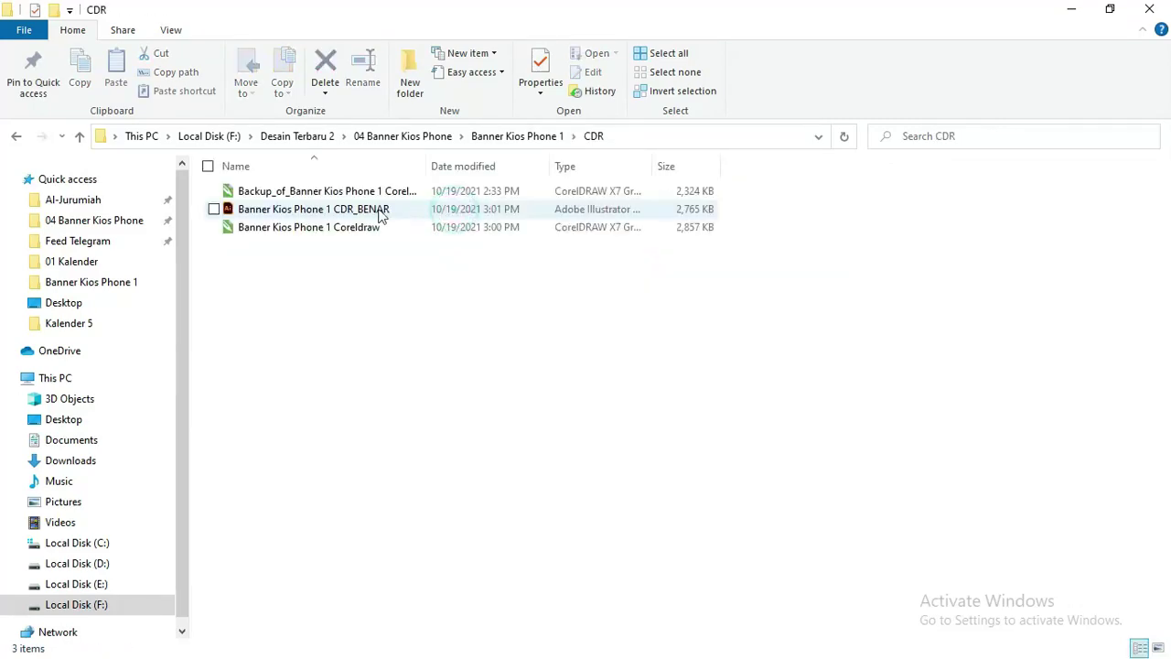
pyautogui.rightClick(326, 229)
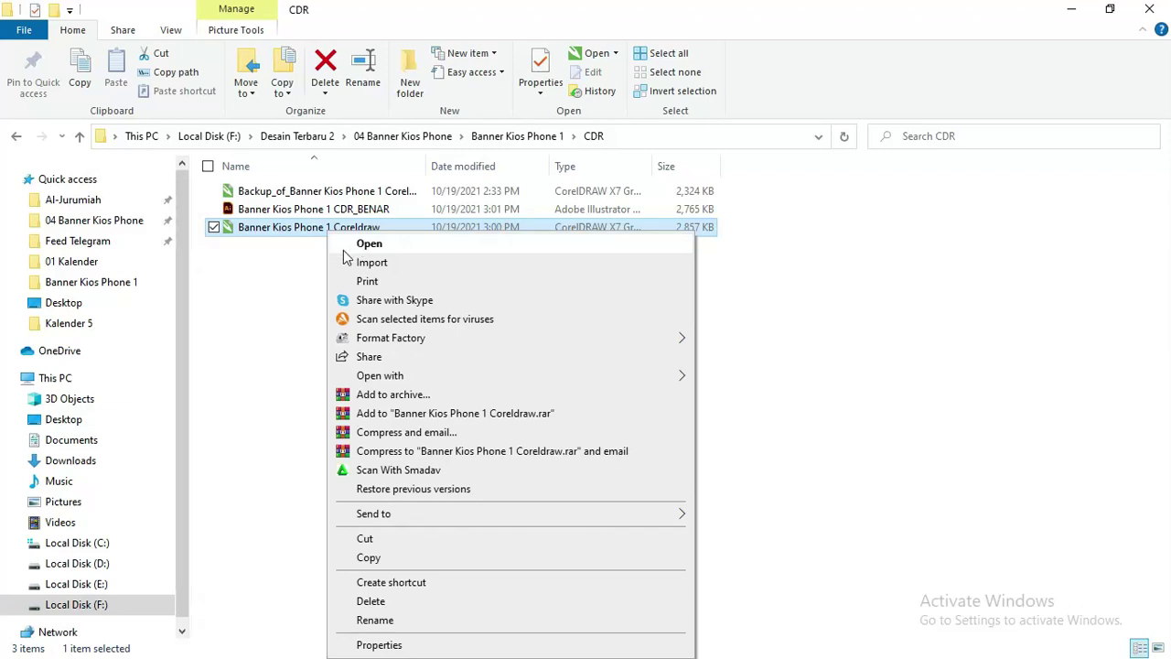
pyautogui.click(288, 274)
# Switch to Photoshop and hide the license text layer and Layer 1 in Banner Kios Phone 1 PSD-01.
pyautogui.hotkey('alt', 'Tab')
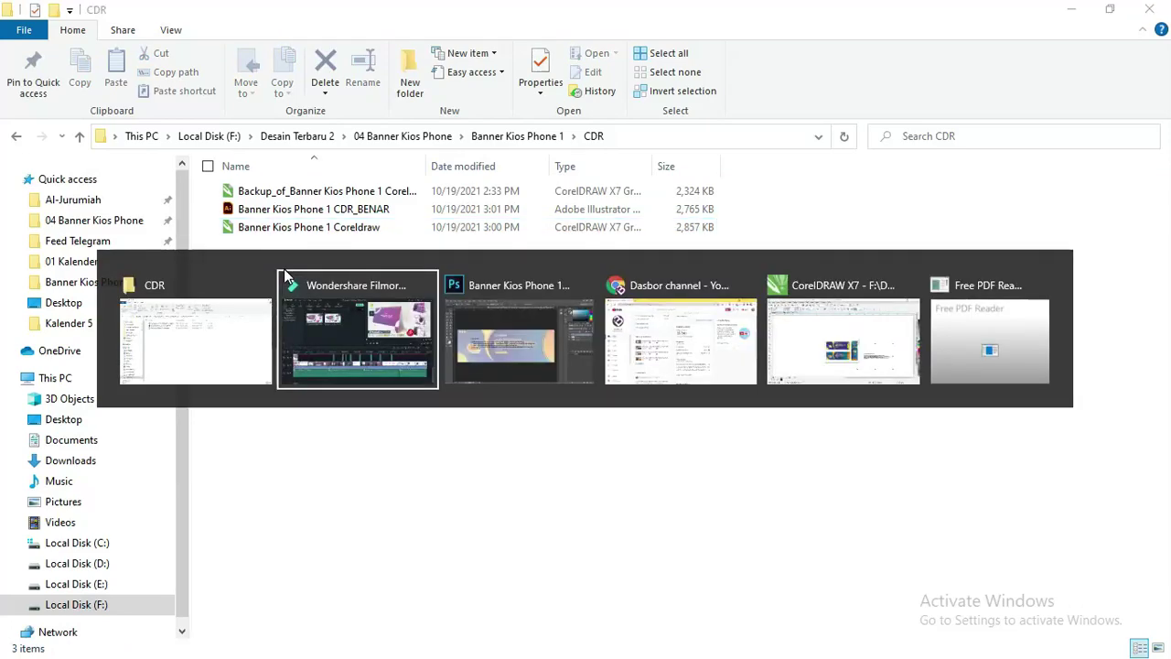
pyautogui.hotkey('alt', 'Tab')
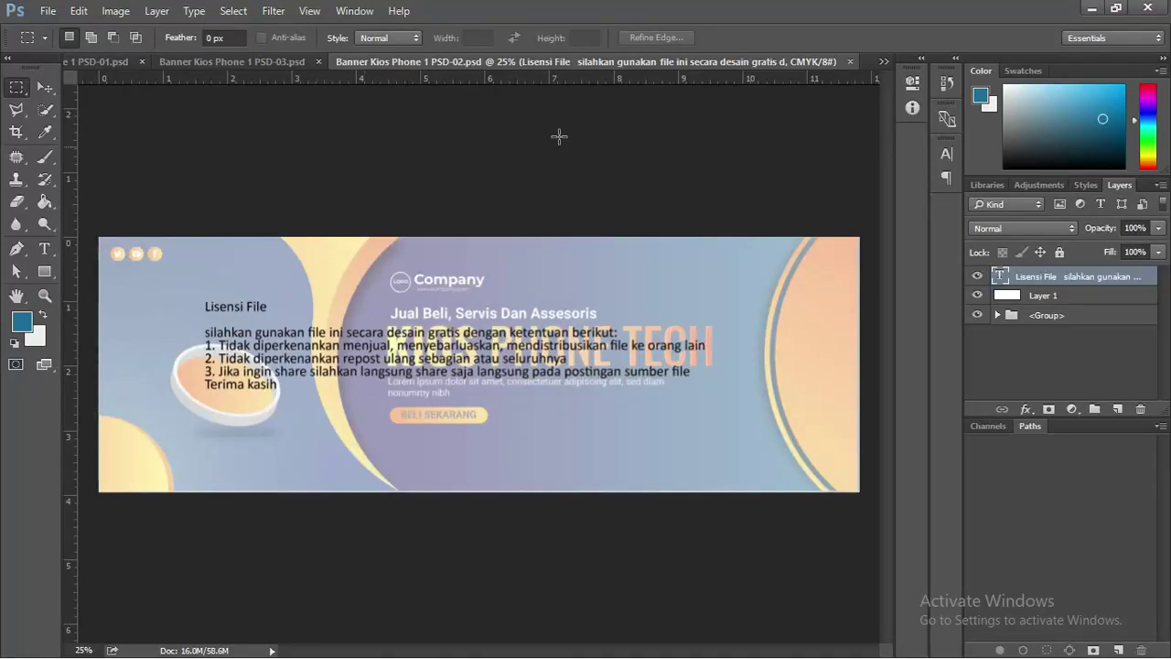
pyautogui.click(240, 60)
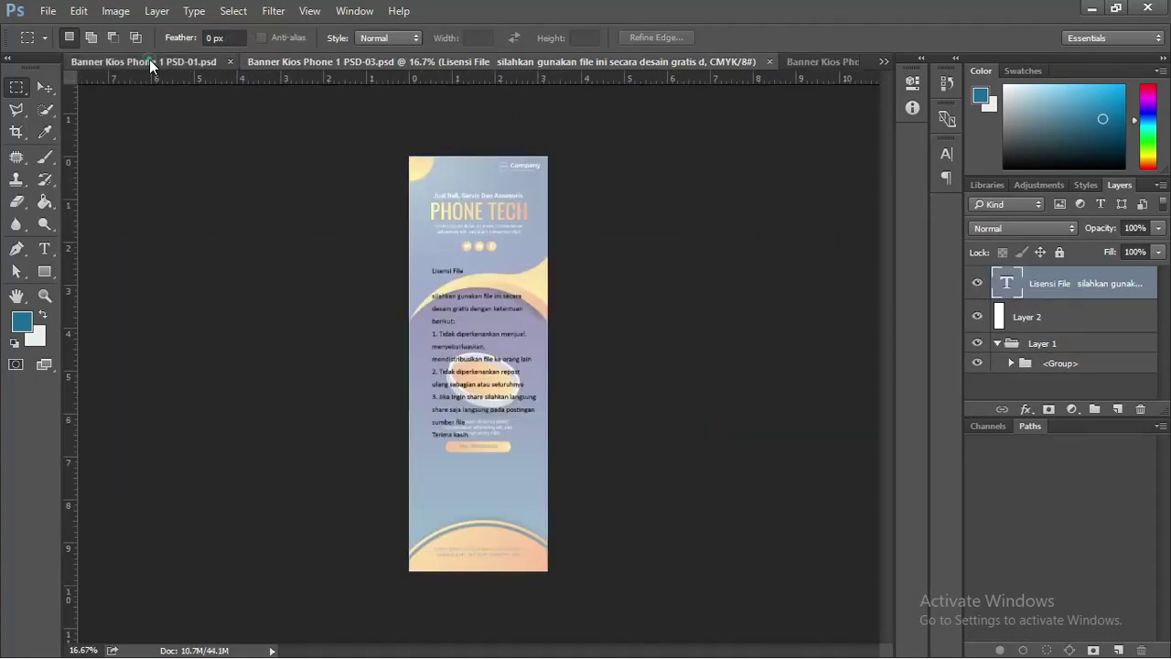
pyautogui.click(149, 60)
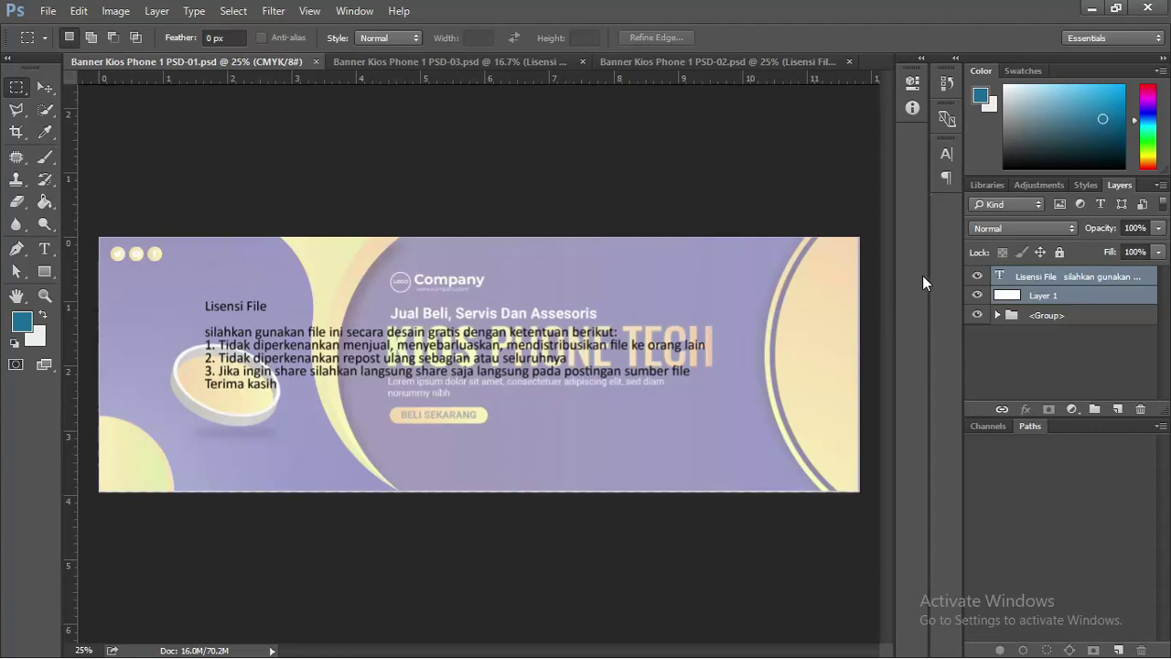
pyautogui.click(976, 277)
pyautogui.click(976, 295)
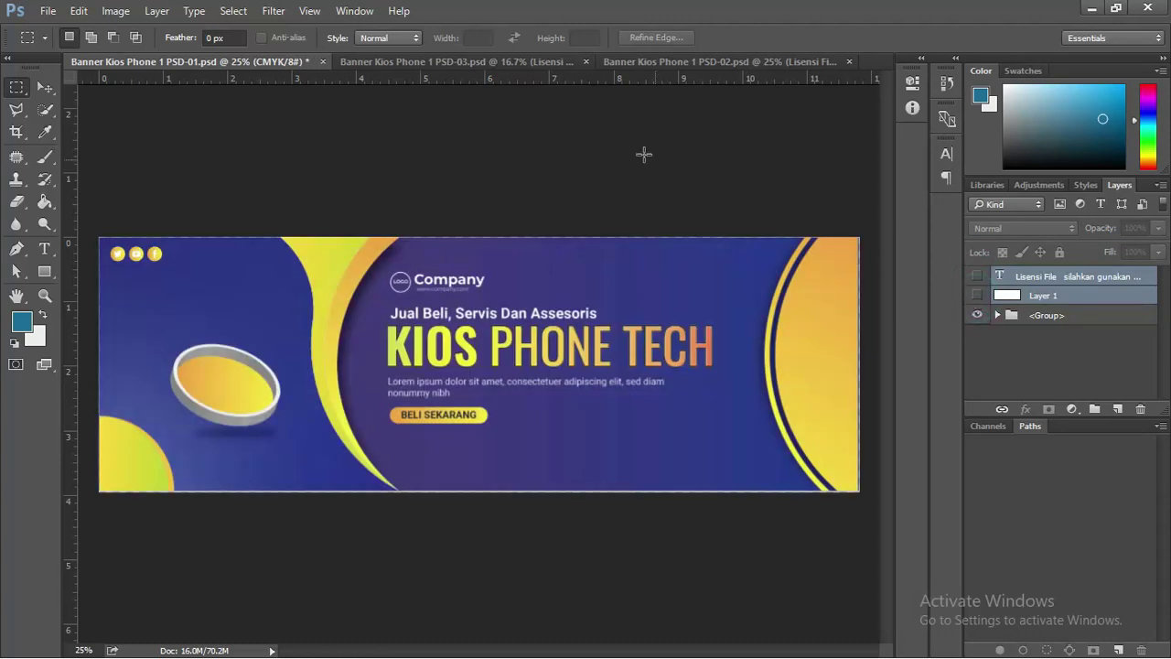
# Hide the license text layer and Layer 1 in Banner Kios Phone 1 PSD-02.
pyautogui.click(637, 64)
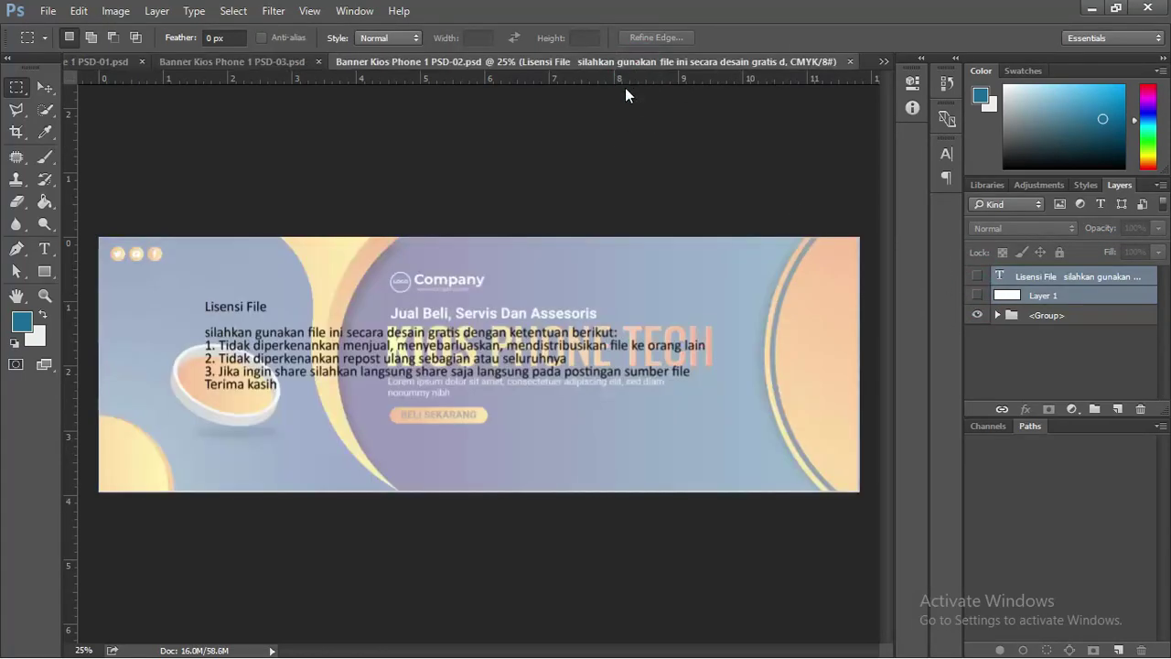
pyautogui.click(976, 277)
pyautogui.click(976, 295)
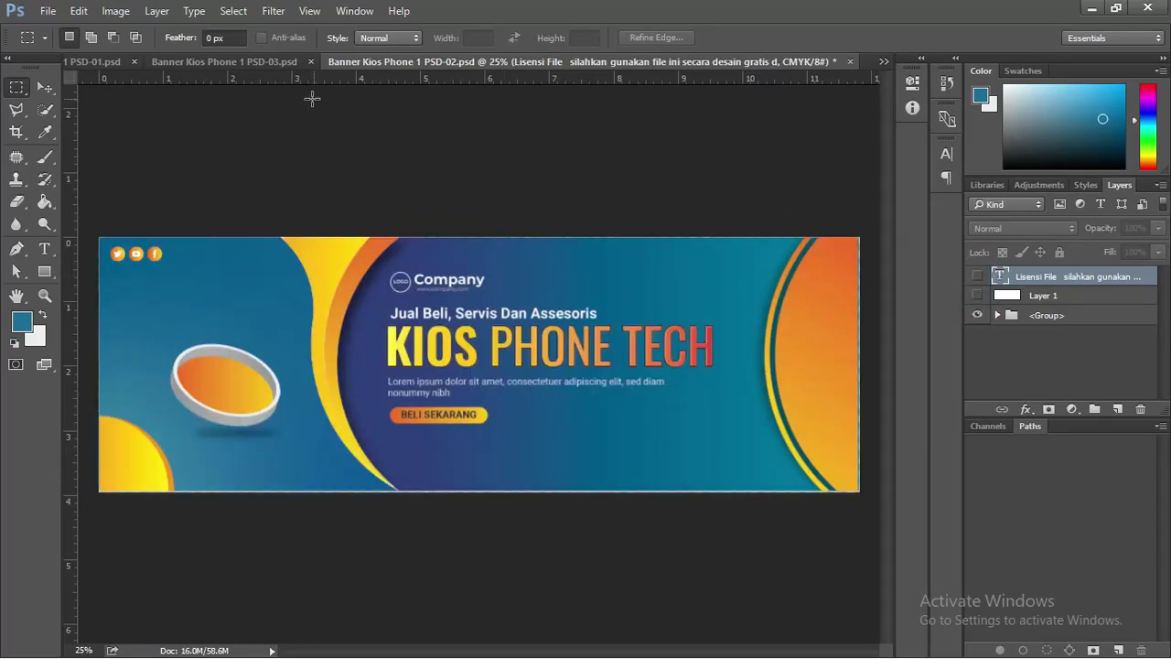
# Compare the open banner documents and hide the license text layer and Layer 2 in Banner Kios Phone 1 PSD-03.
pyautogui.click(239, 59)
pyautogui.click(139, 58)
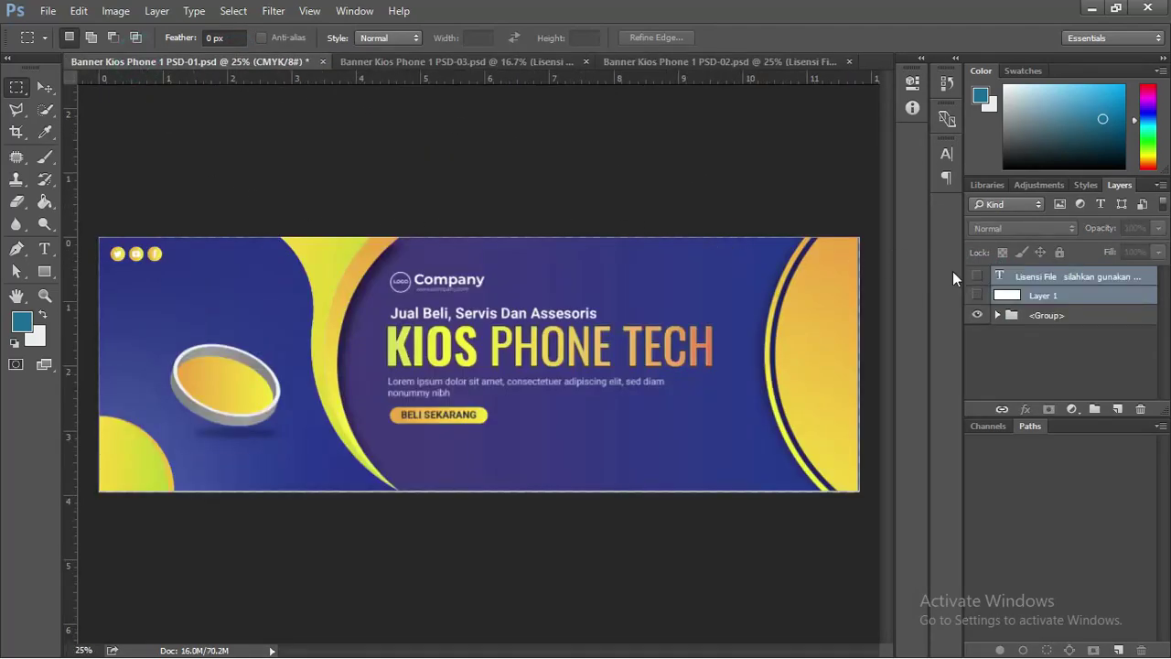
pyautogui.click(656, 64)
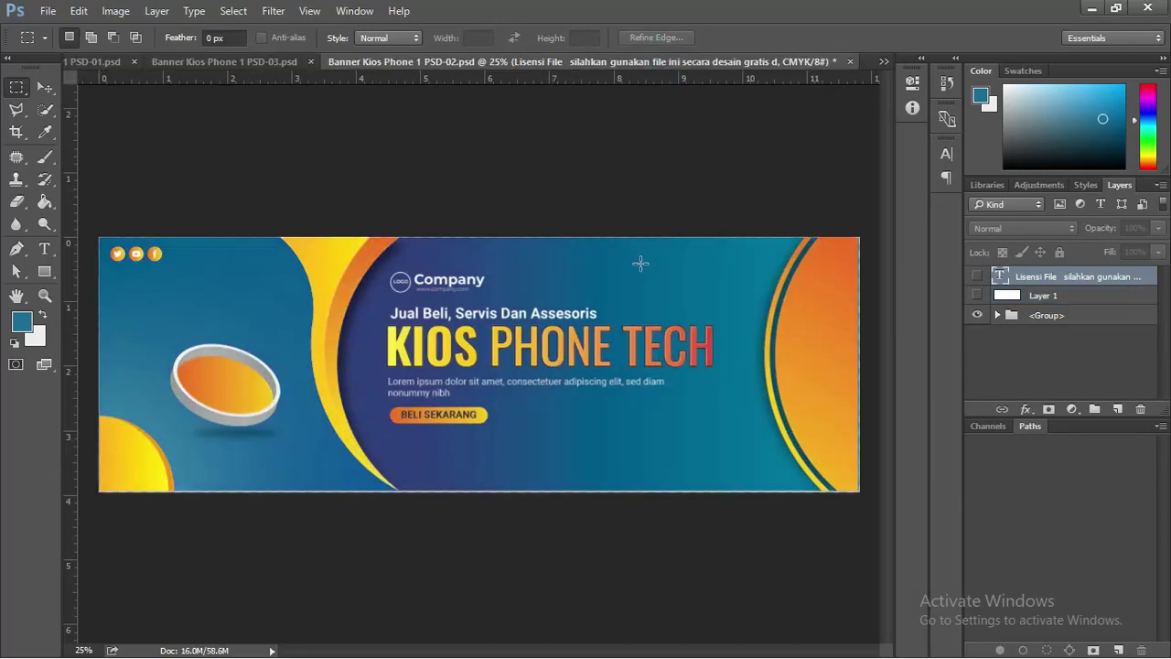
pyautogui.click(249, 62)
pyautogui.click(244, 63)
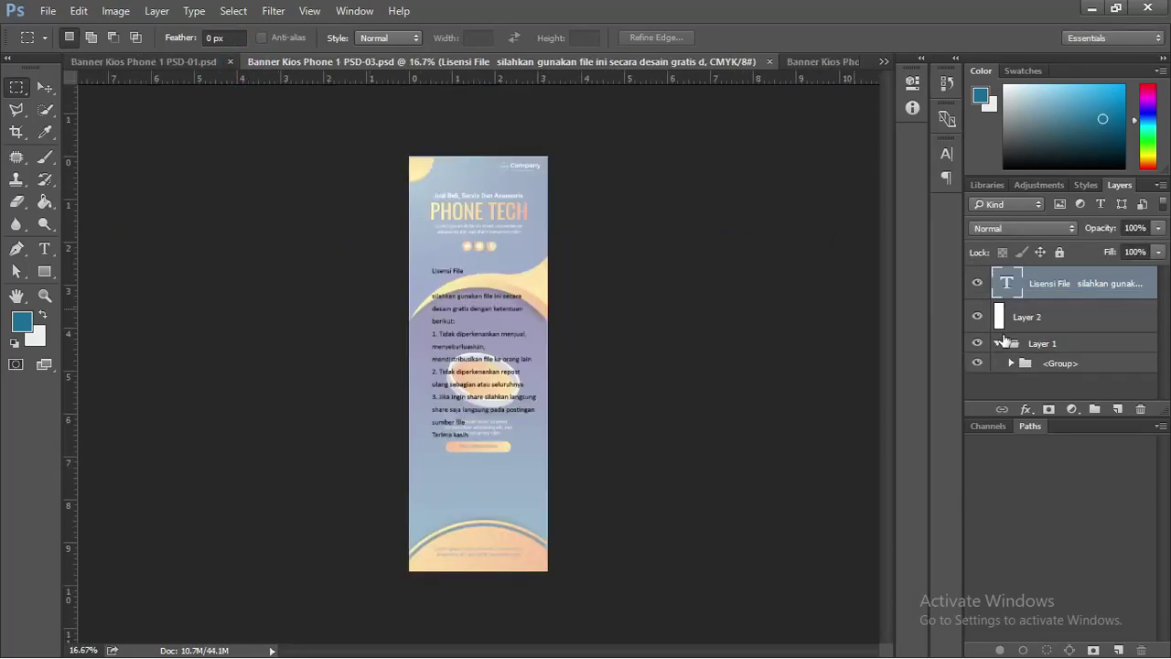
pyautogui.click(977, 283)
pyautogui.click(976, 317)
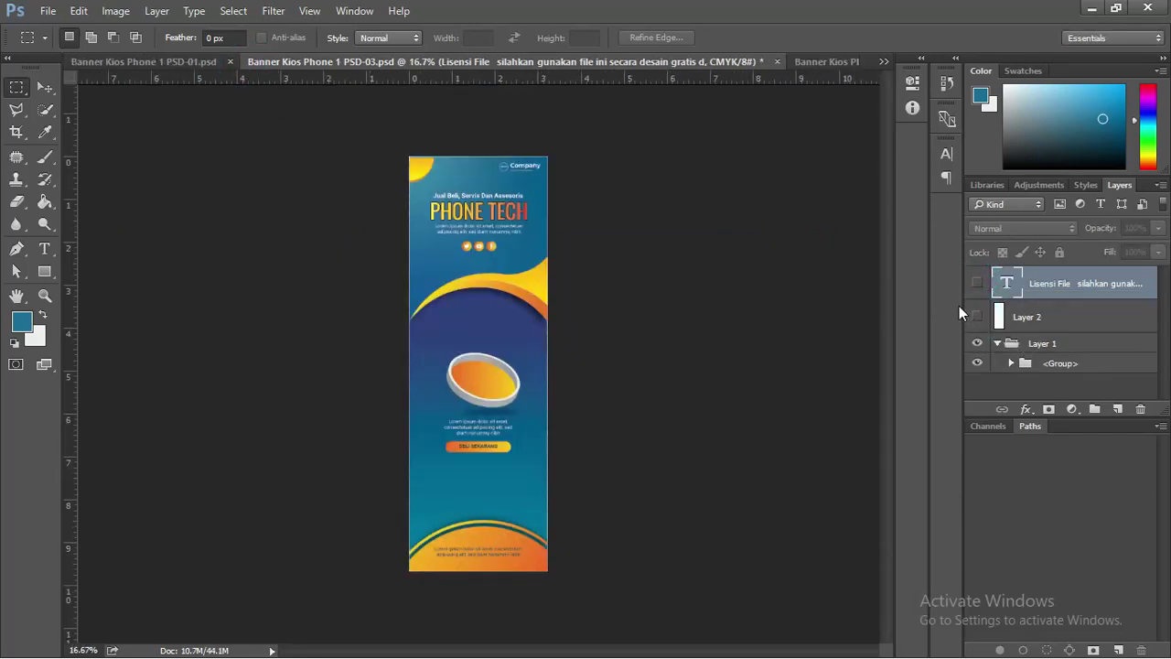
pyautogui.scroll(1, 488, 208)
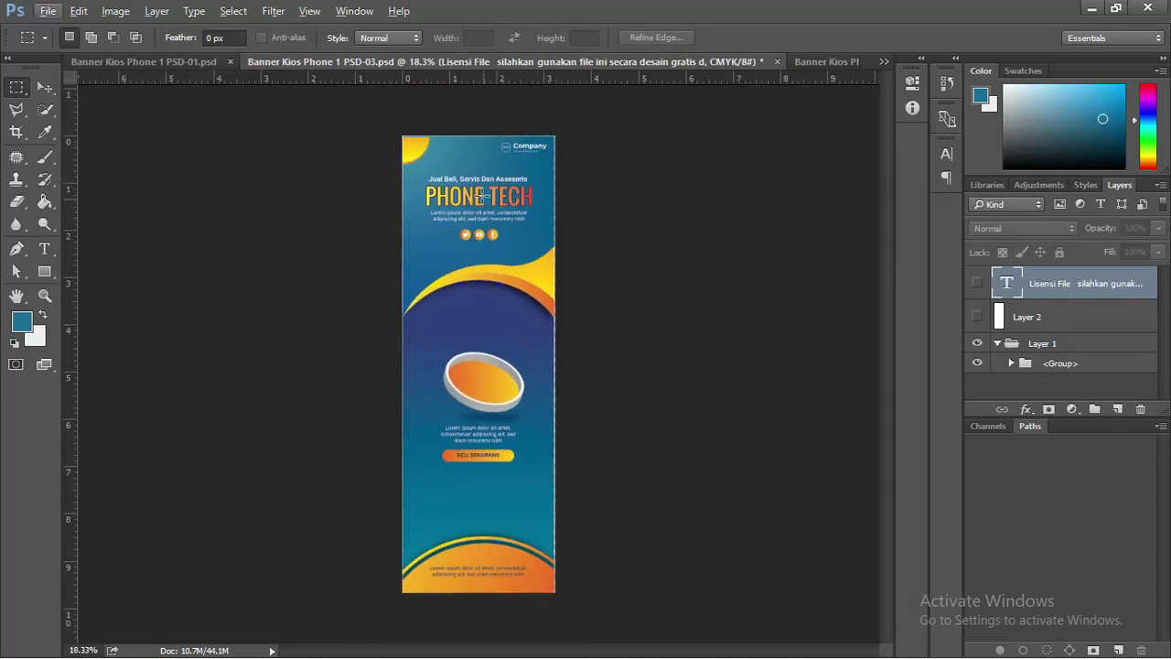
# Bring Banner Kios Phone 1 PSD-01 to the front and activate the Move tool.
pyautogui.click(165, 62)
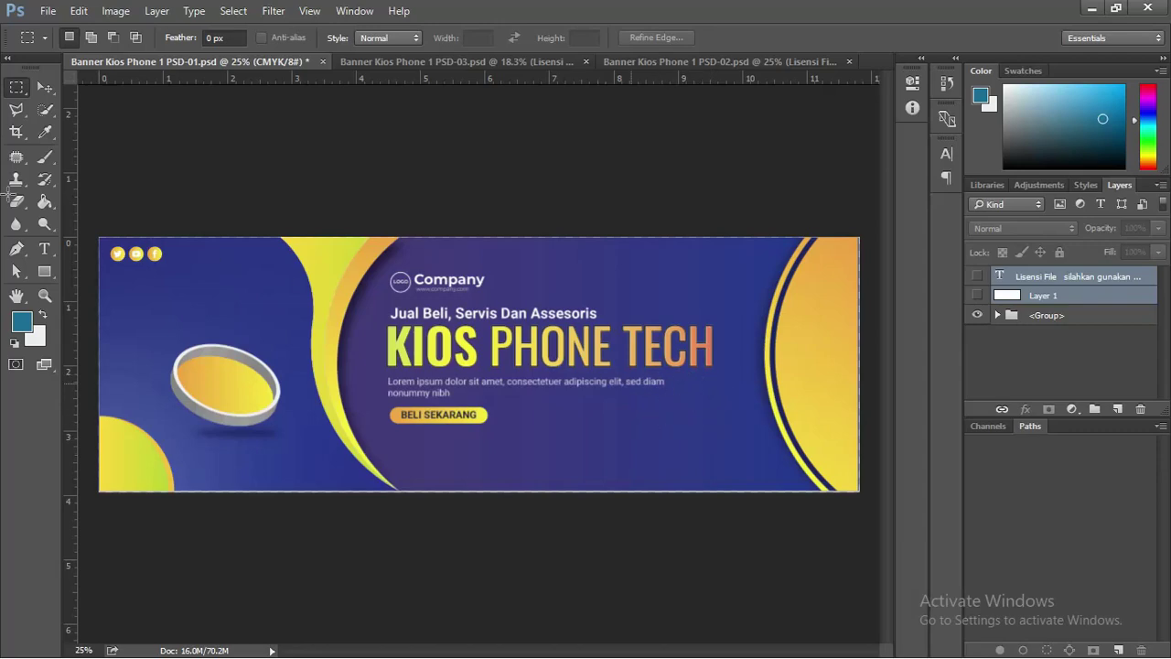
pyautogui.click(43, 87)
# Switch to File Explorer and go up from the CDR folder to the Banner Kios Phone 1 folder.
pyautogui.hotkey('alt', 'Tab')
pyautogui.hotkey('alt', 'Tab')
pyautogui.hotkey('alt', 'Tab')
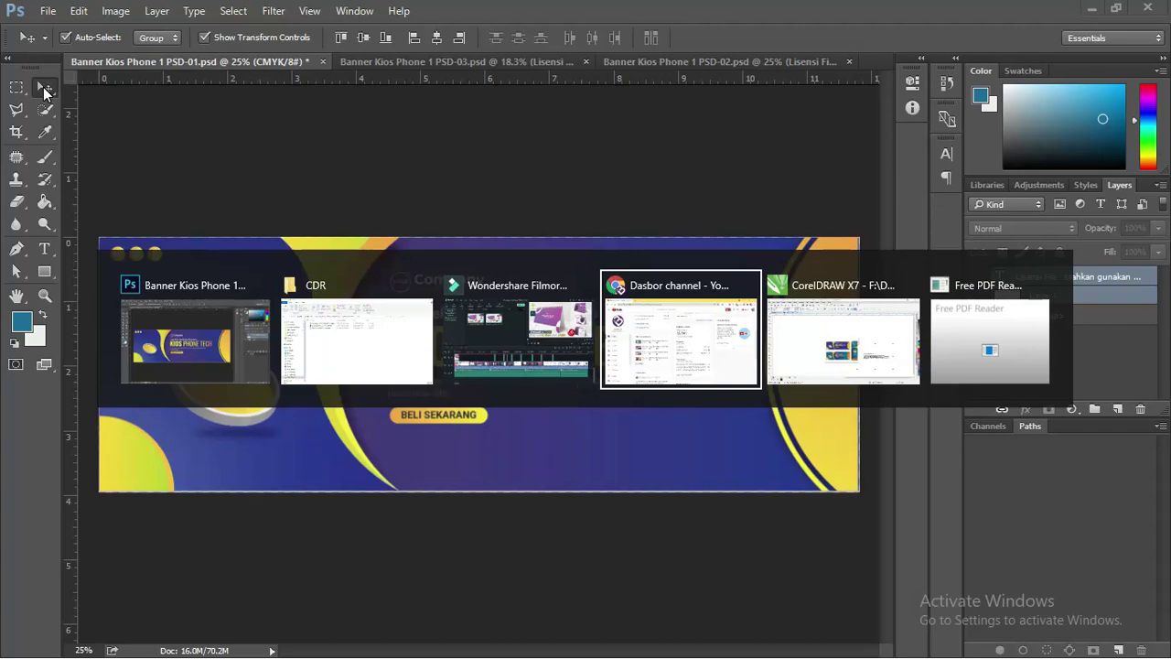
pyautogui.hotkey('alt', 'Tab')
pyautogui.hotkey('alt', 'Tab')
pyautogui.hotkey('alt', 'Tab')
pyautogui.hotkey('alt', 'Tab')
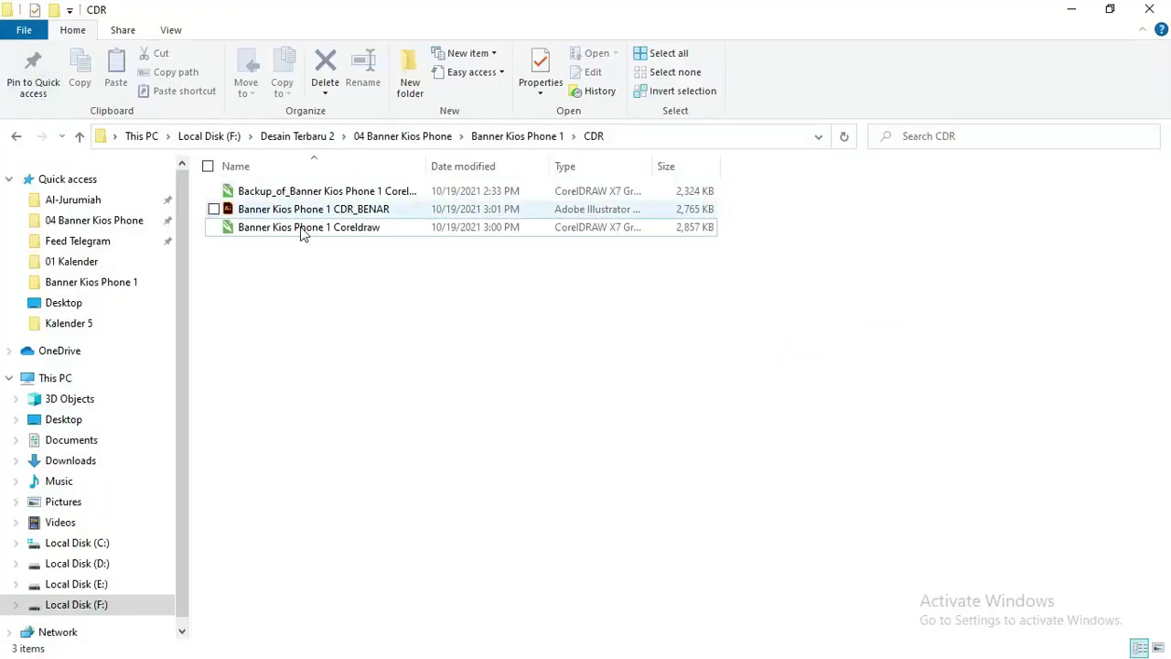
pyautogui.click(337, 263)
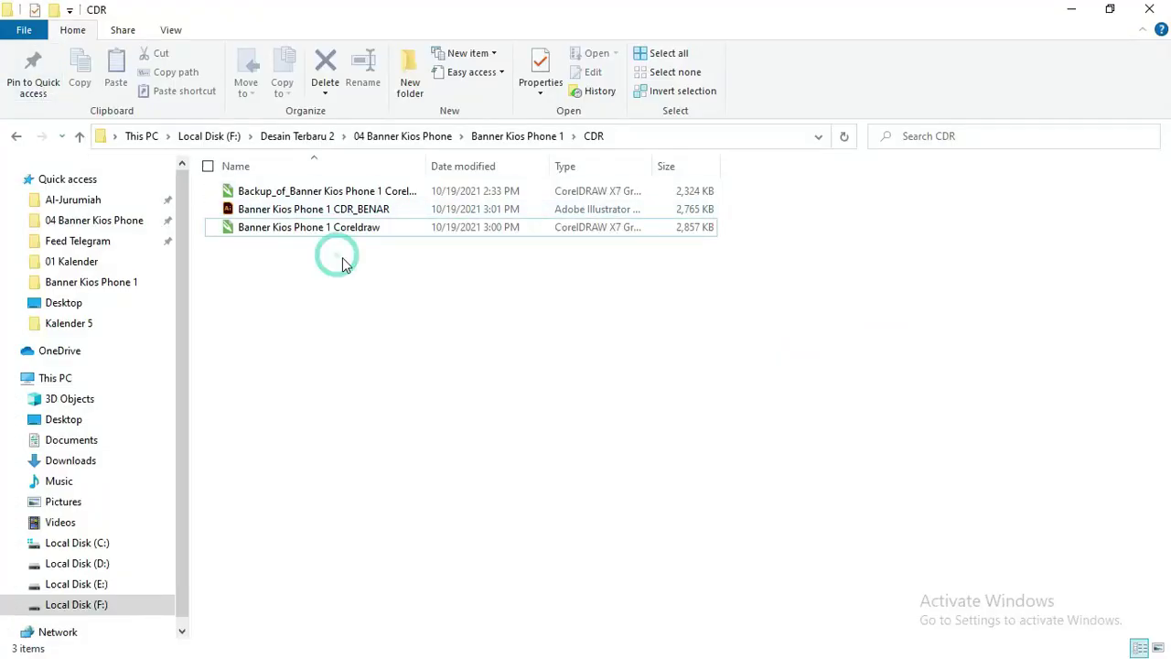
pyautogui.click(512, 137)
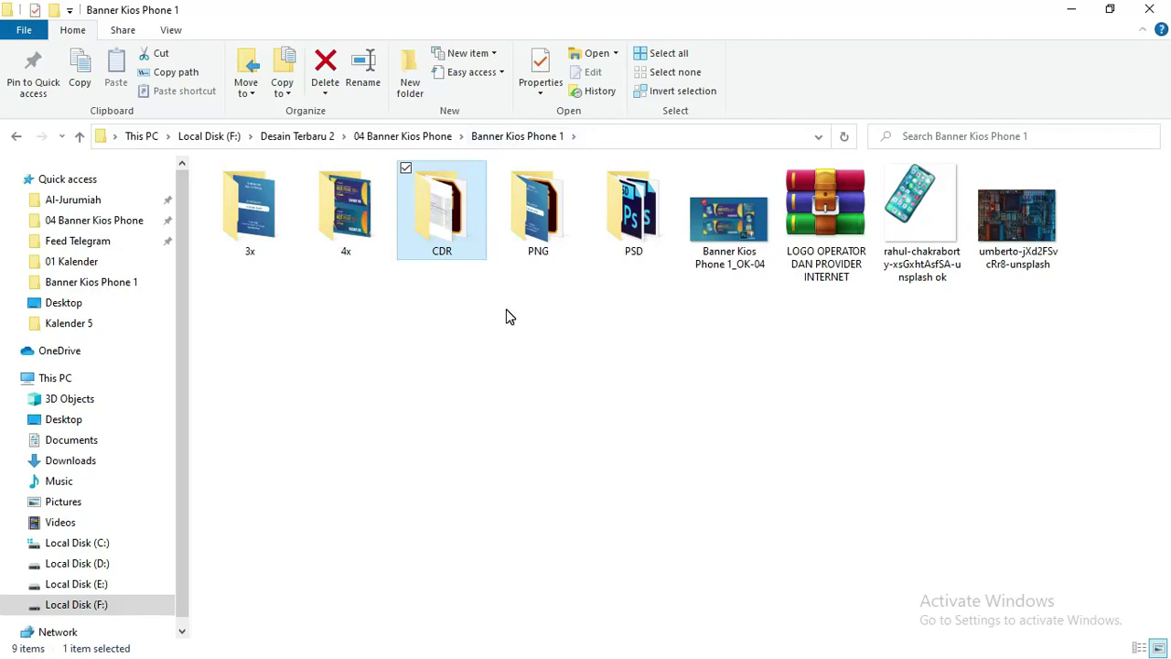
# Preview the smartphone cut-out image and the circuit board photo, closing each one after viewing.
pyautogui.doubleClick(922, 203)
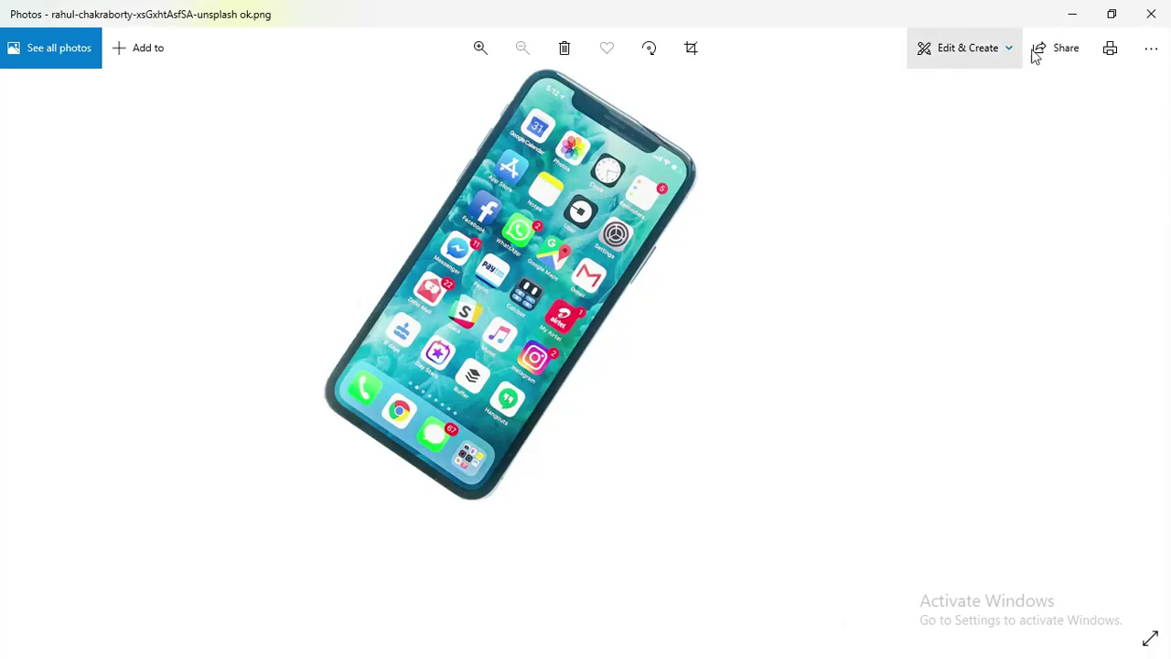
pyautogui.click(1151, 14)
pyautogui.doubleClick(1015, 221)
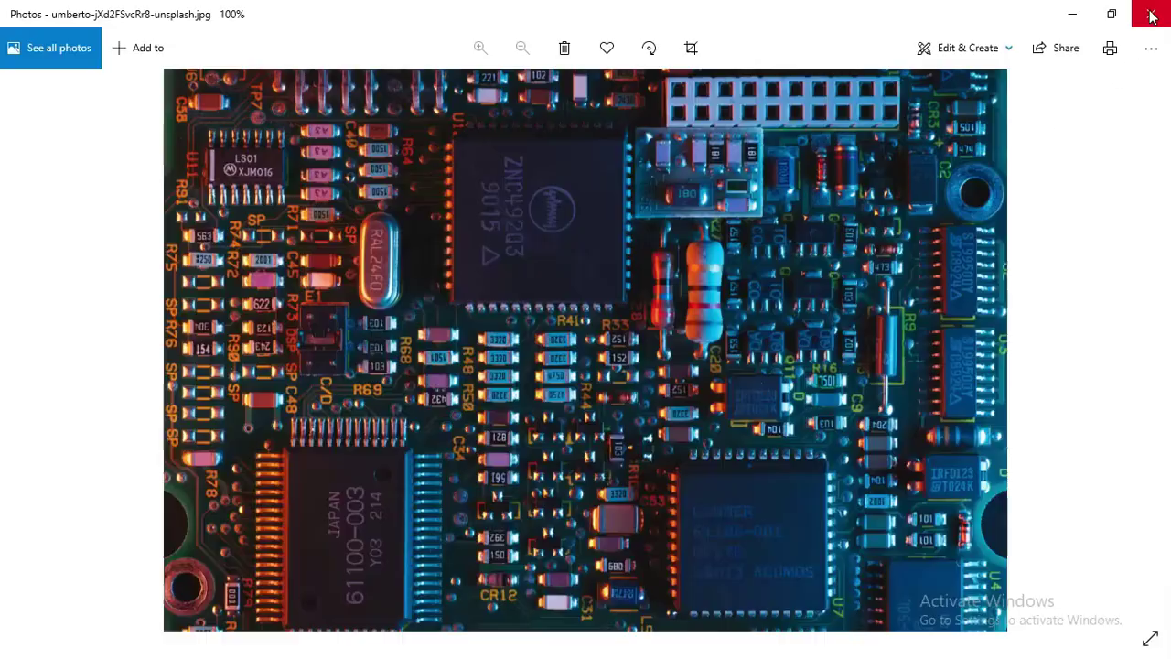
pyautogui.click(1151, 14)
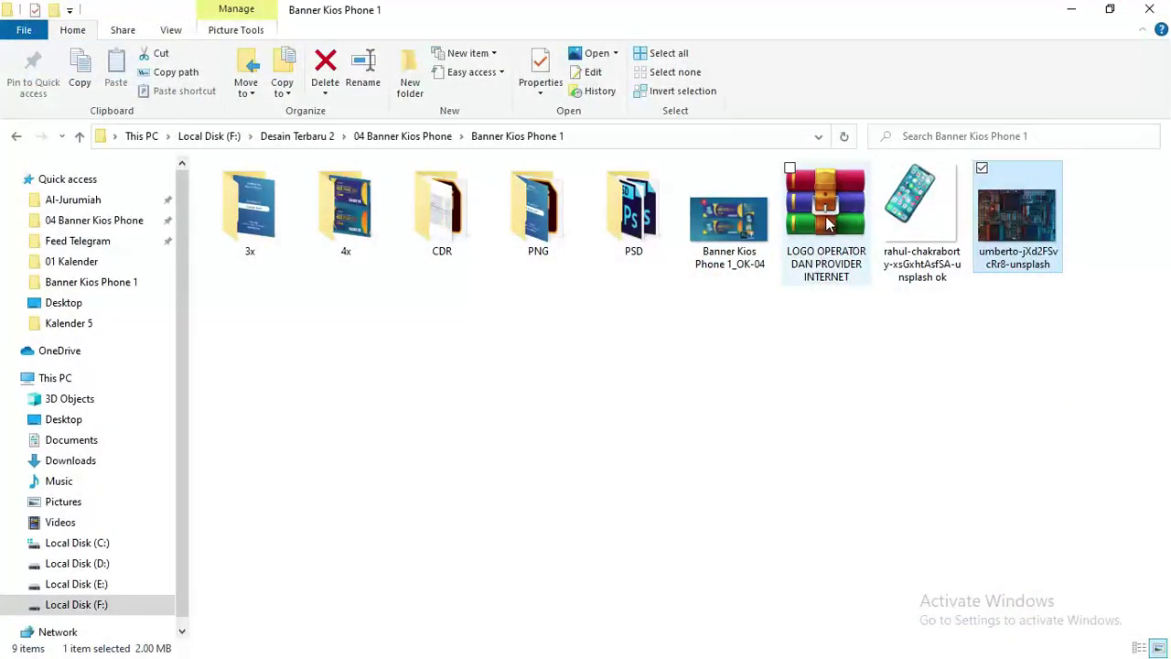
# Extract the LOGO OPERATOR DAN PROVIDER INTERNET archive into the Banner Kios Phone 1 folder.
pyautogui.click(794, 236)
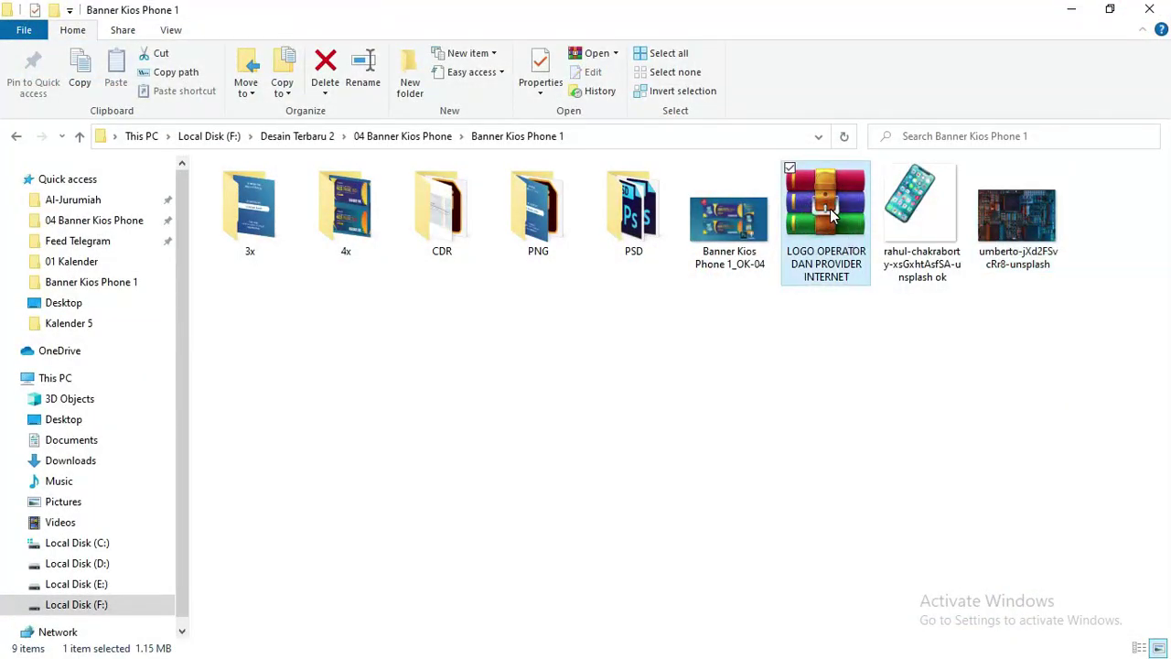
pyautogui.rightClick(827, 208)
pyautogui.click(887, 297)
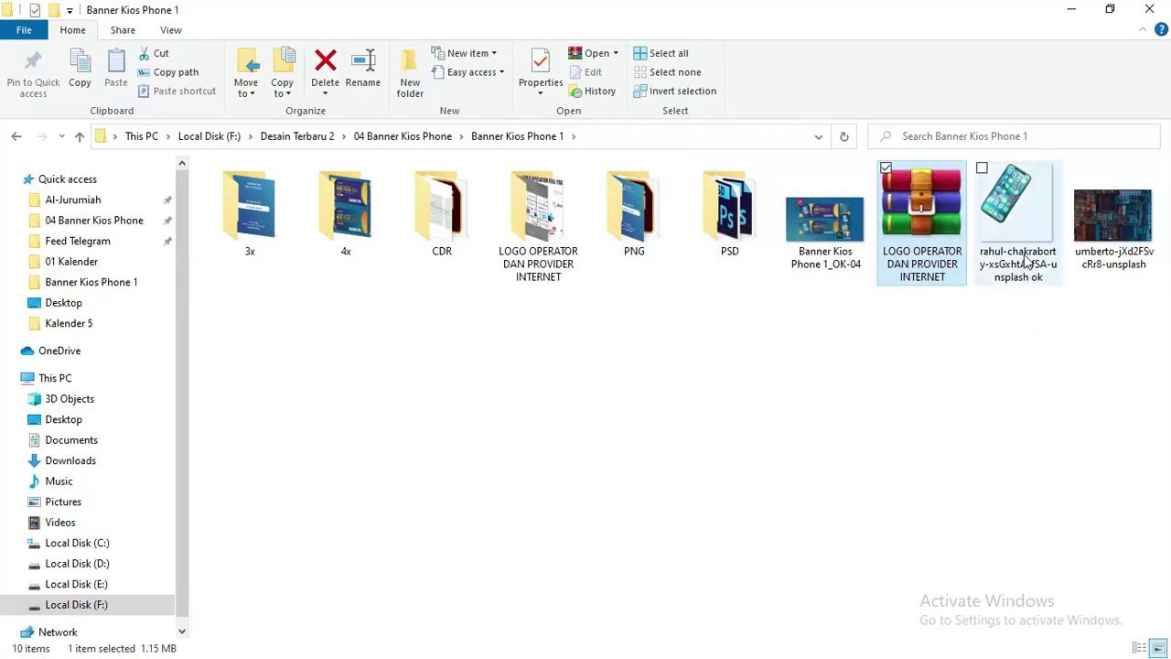
pyautogui.moveTo(1013, 238); pyautogui.dragTo(667, 196)
pyautogui.hotkey('alt', 'Tab')
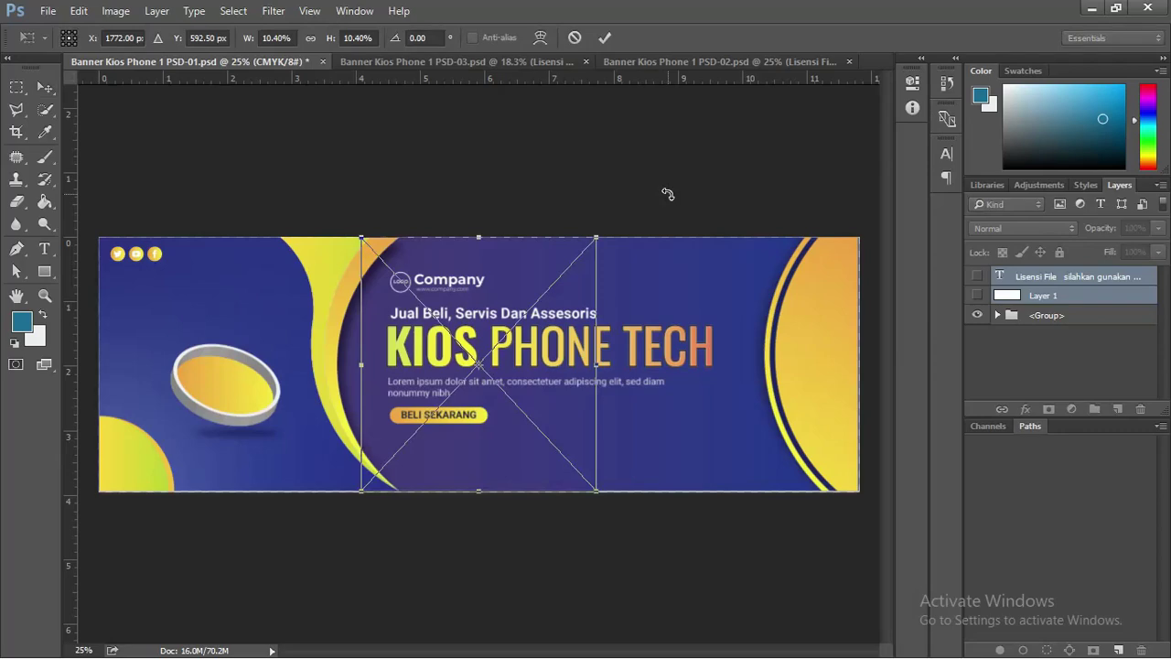
pyautogui.press('Return')
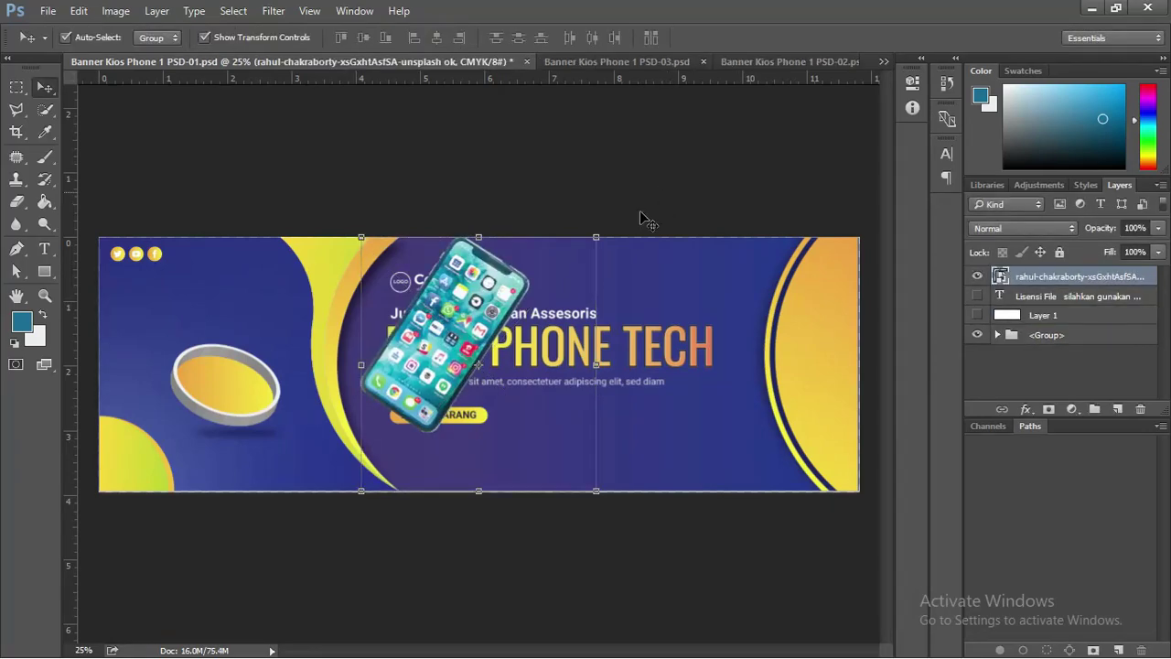
pyautogui.press('Delete')
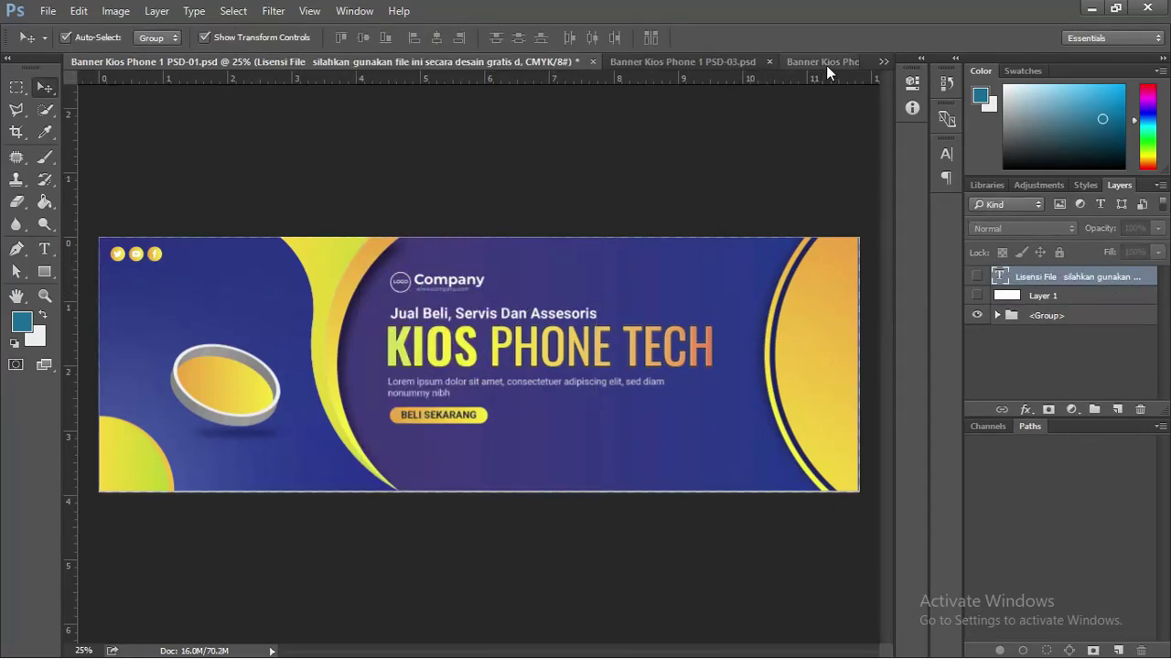
# Close Banner Kios Phone 1 PSD-01 without saving and bring Banner Kios Phone 1 PSD-02 to the front.
pyautogui.click(591, 61)
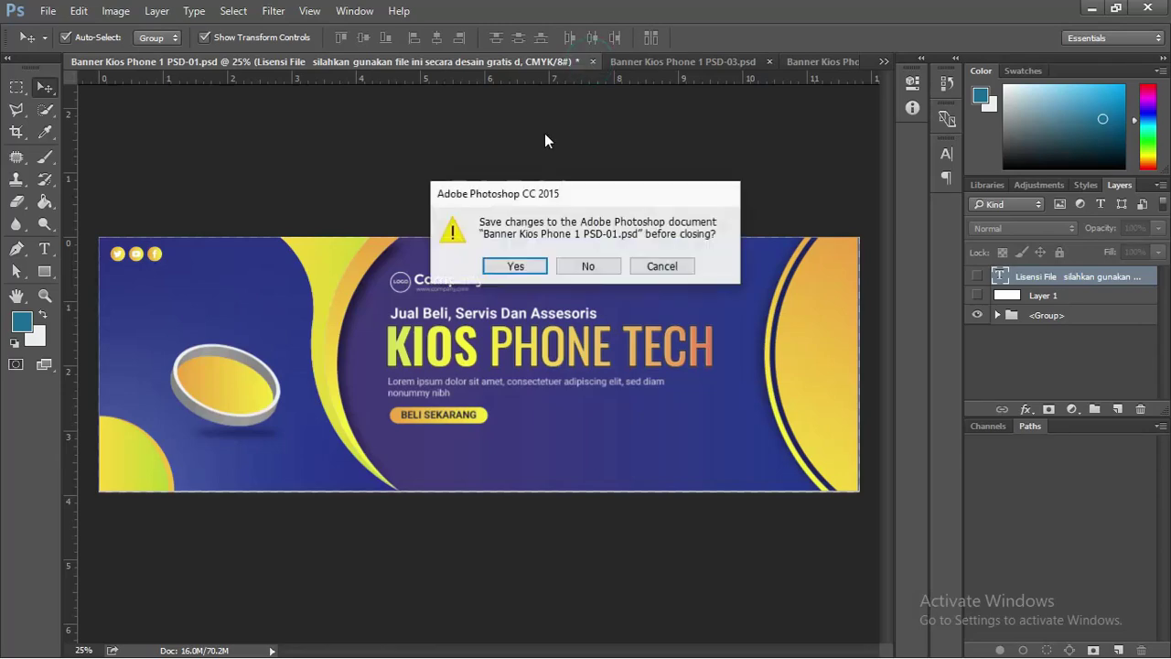
pyautogui.click(589, 265)
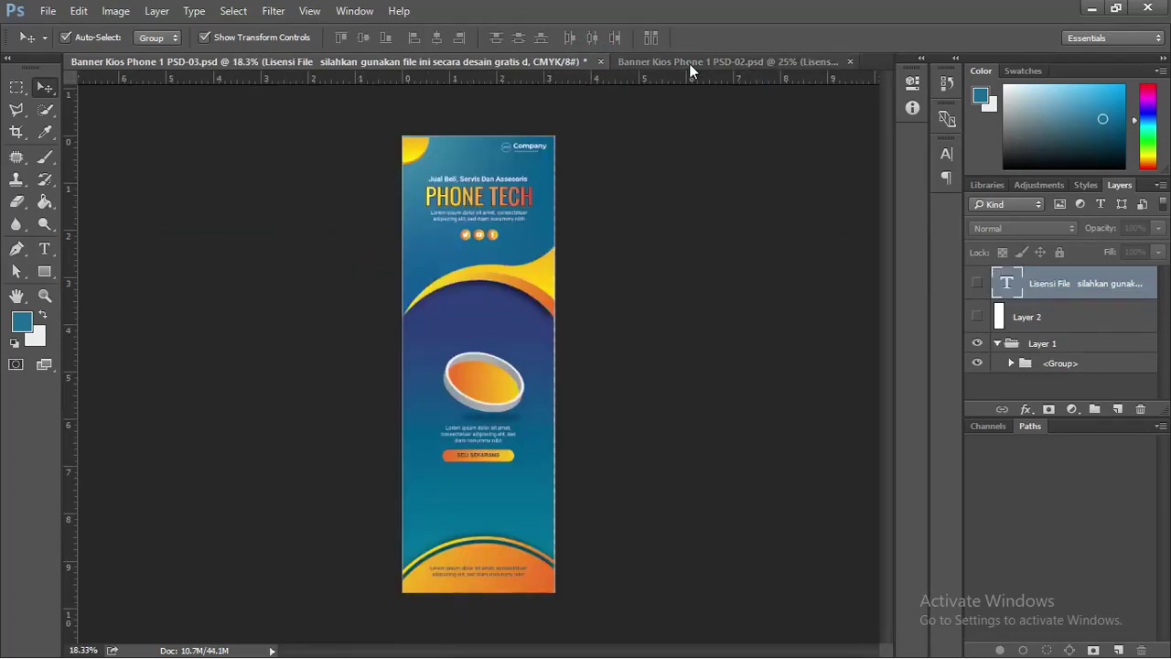
pyautogui.click(688, 63)
# Place the smartphone cut-out image from the folder into Banner Kios Phone 1 PSD-02, positioned over the round podium.
pyautogui.hotkey('alt', 'Tab')
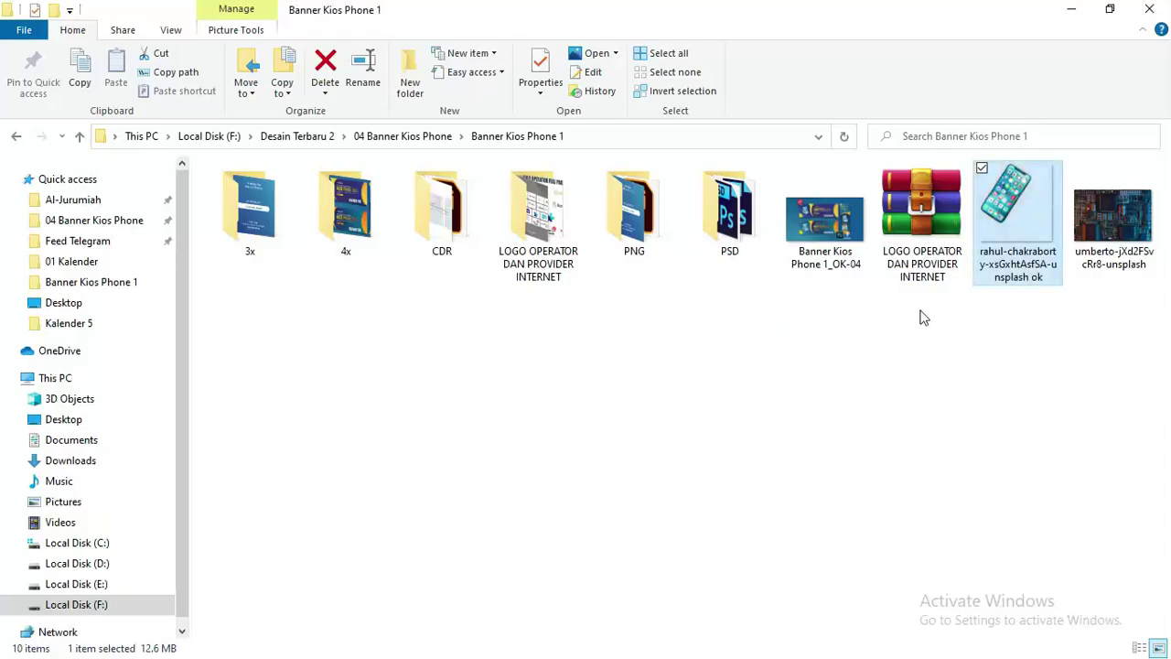
pyautogui.hotkey('alt', 'Tab')
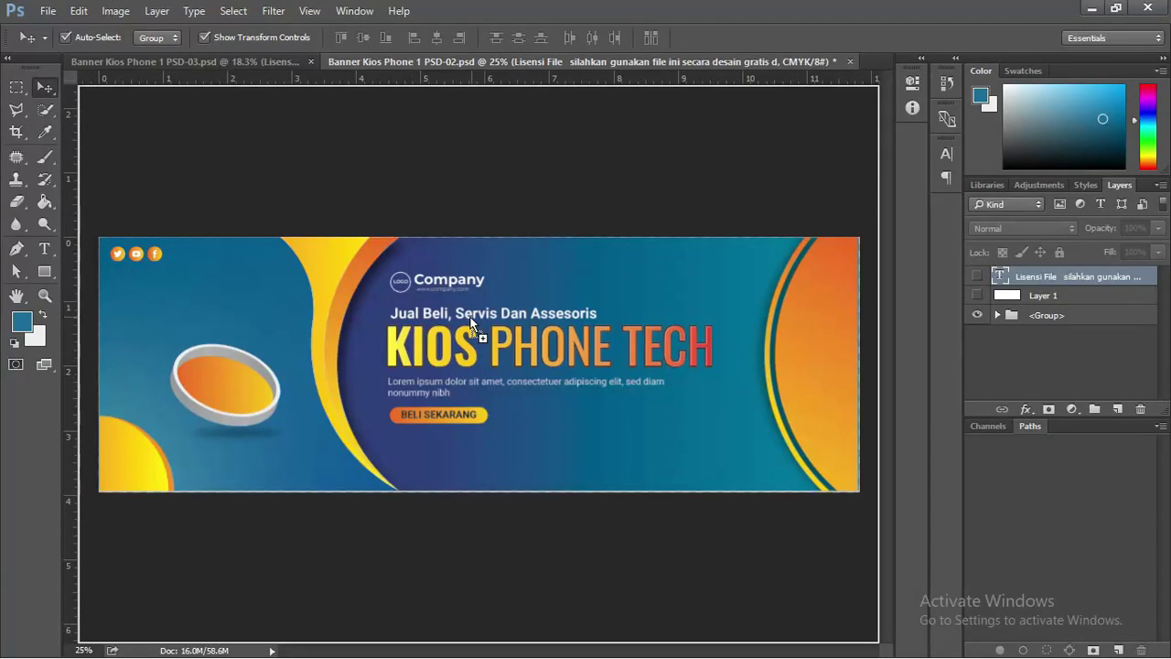
pyautogui.moveTo(469, 315); pyautogui.dragTo(266, 345)
pyautogui.press('Return')
pyautogui.scroll(2, 266, 345)
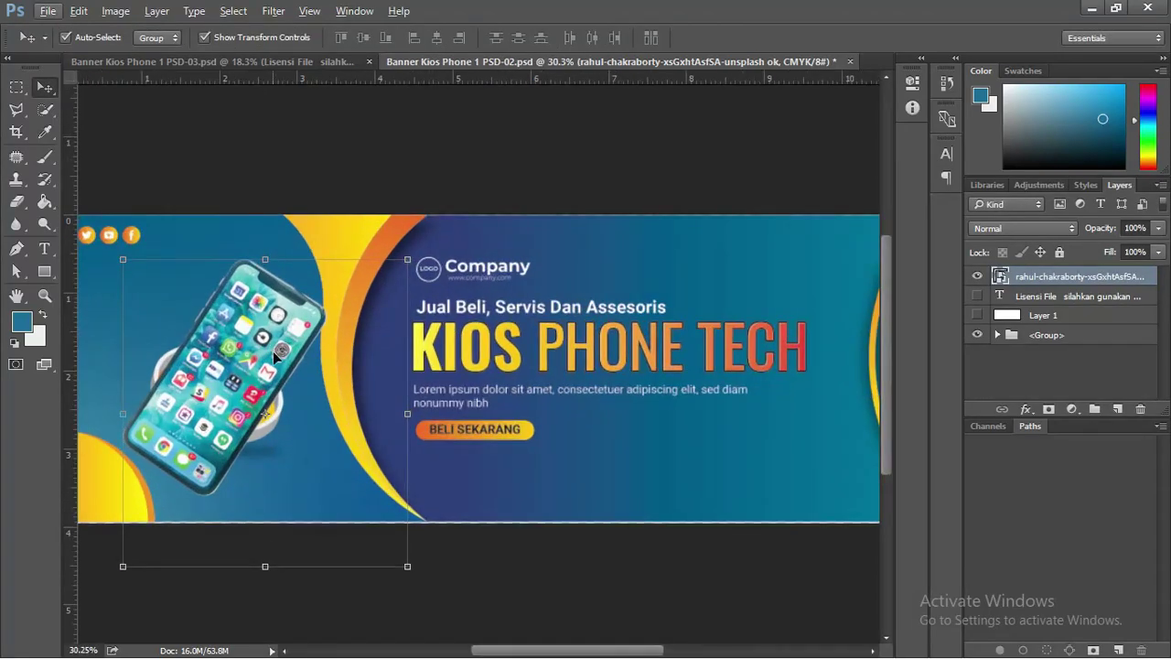
pyautogui.scroll(3, 274, 355)
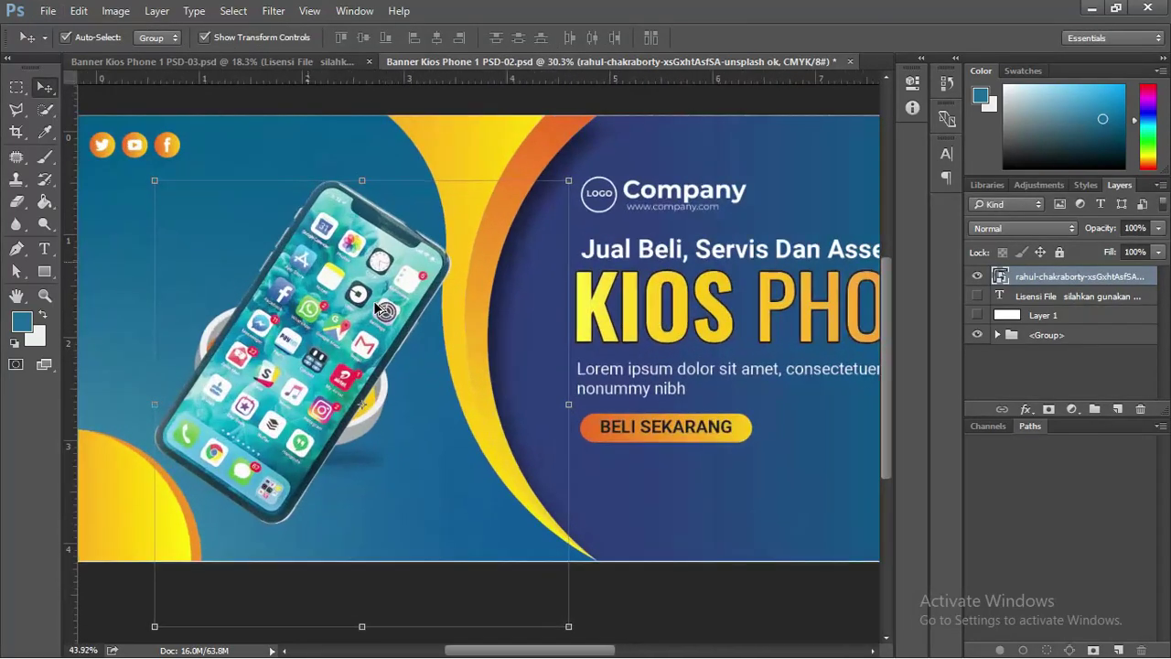
# Shift the smartphone slightly up and toward the banner's centre, load its outline as a selection and rasterize its layer.
pyautogui.moveTo(375, 309); pyautogui.dragTo(388, 287)
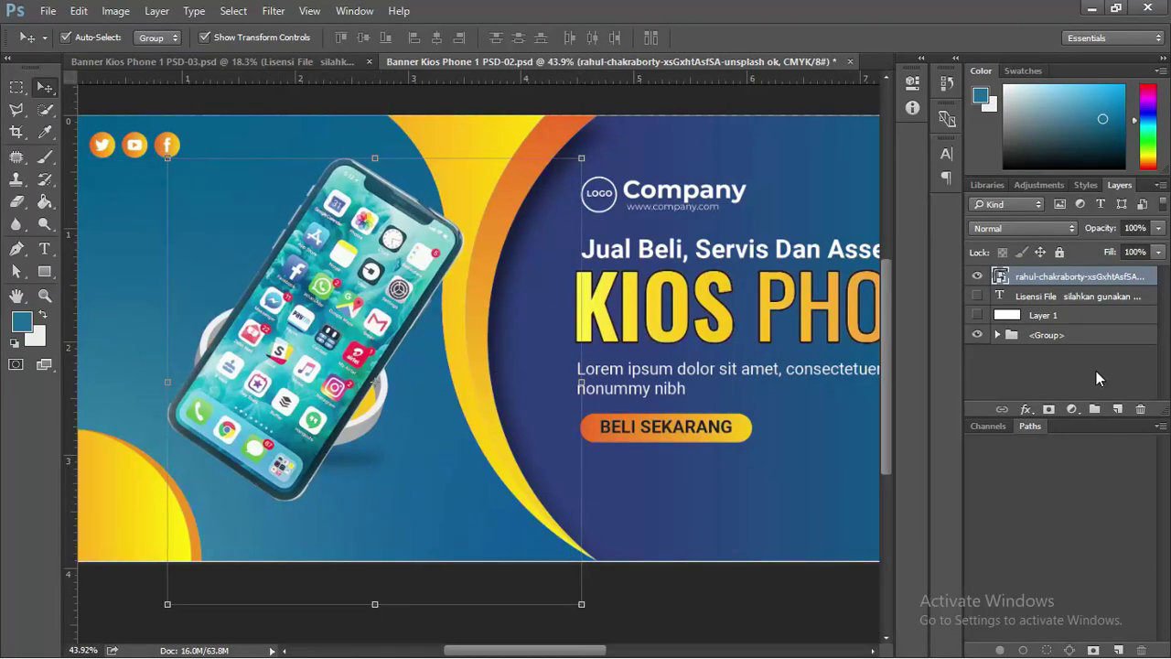
pyautogui.keyDown('ctrl'); pyautogui.click(1000, 278); pyautogui.keyUp('ctrl')
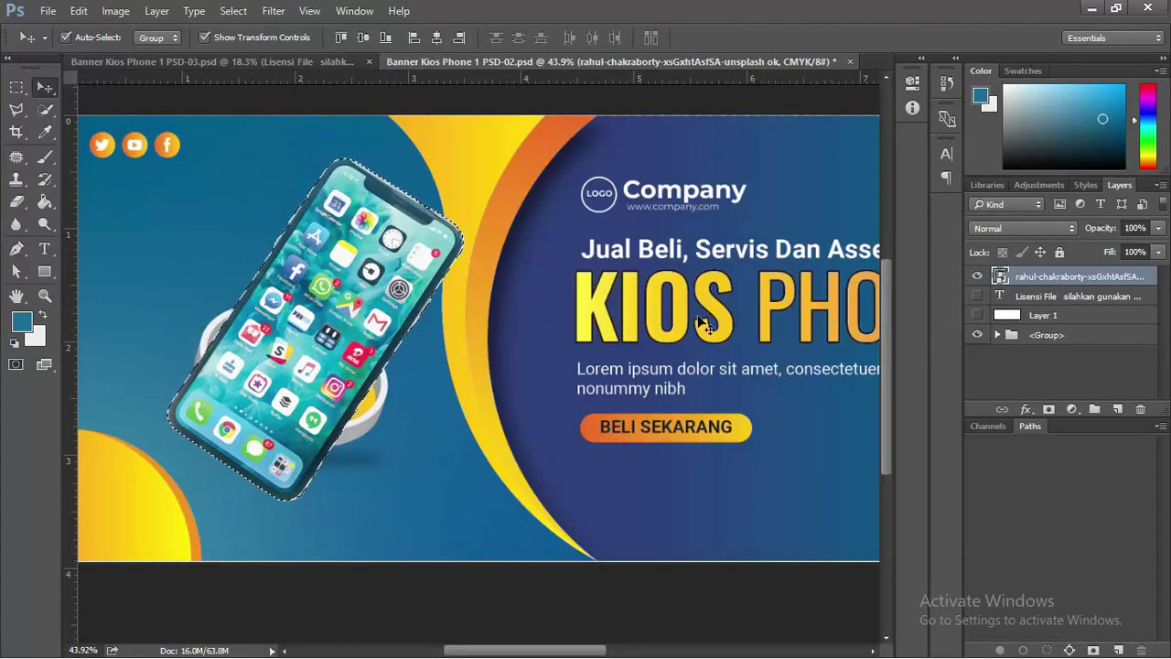
pyautogui.rightClick(1031, 282)
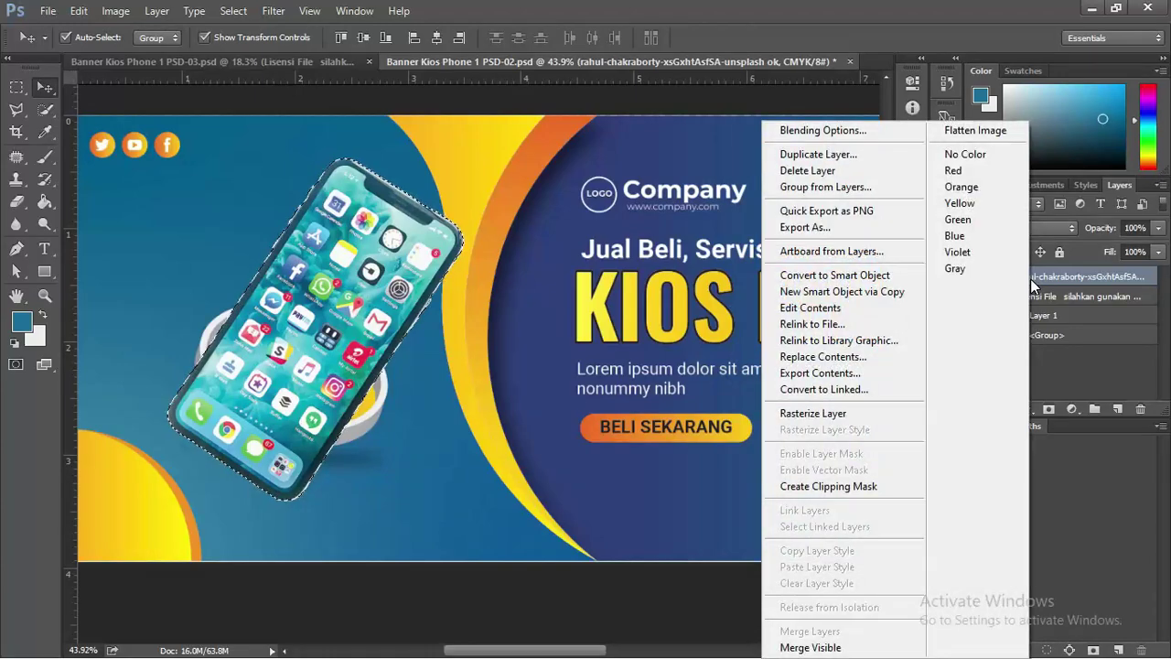
pyautogui.click(884, 422)
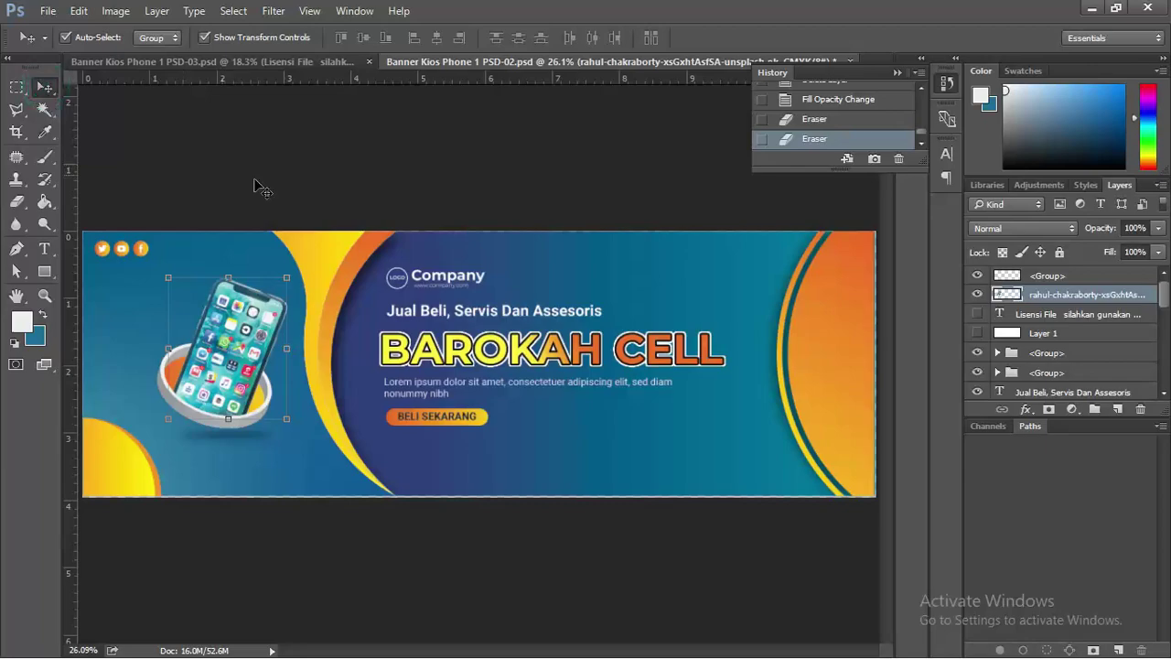
# Place the logo-provider-dan-kartu image from the LOGO OPERATOR DAN PROVIDER INTERNET folder into the Banner Kios Phone 1 PSD-02 design.
pyautogui.click(456, 187)
pyautogui.hotkey('alt', 'Tab')
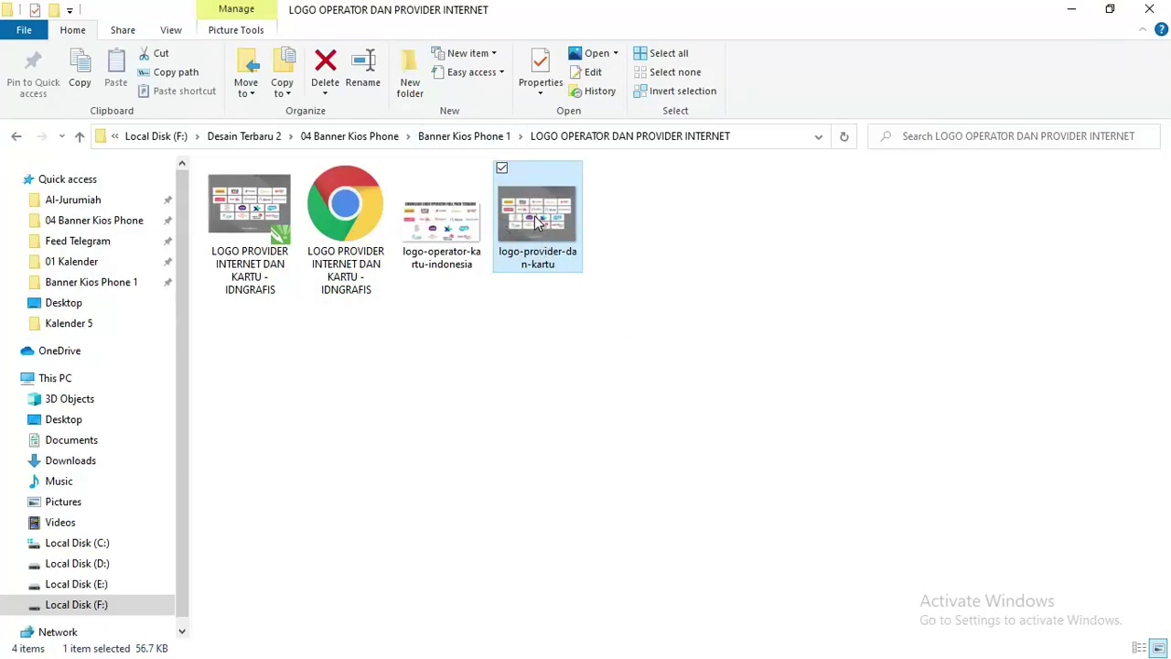
pyautogui.moveTo(538, 222); pyautogui.dragTo(533, 278)
pyautogui.hotkey('alt', 'Tab')
pyautogui.press('Return')
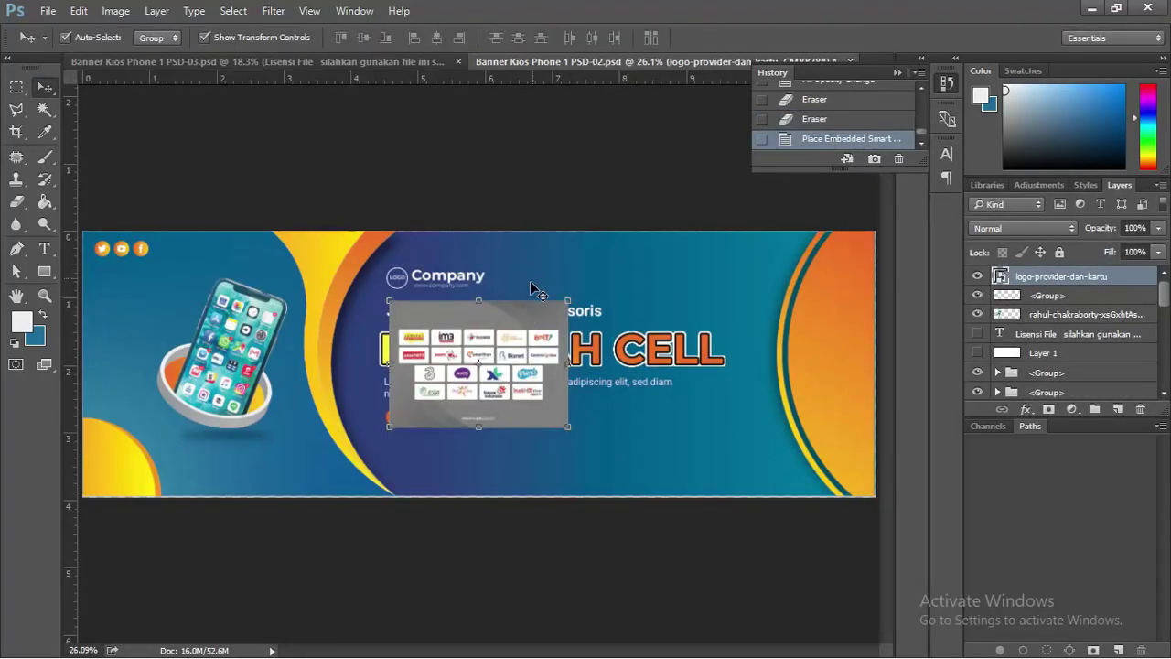
# Rasterize the logo-provider-dan-kartu layer.
pyautogui.scroll(3, 522, 387)
pyautogui.press('alt')
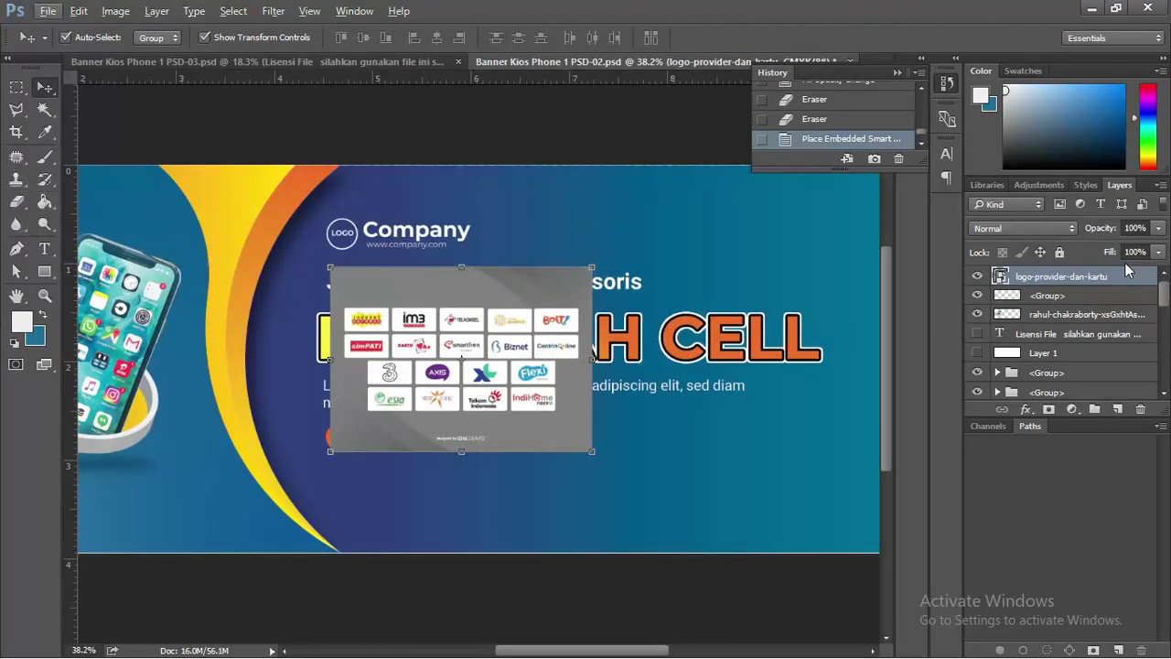
pyautogui.rightClick(1048, 276)
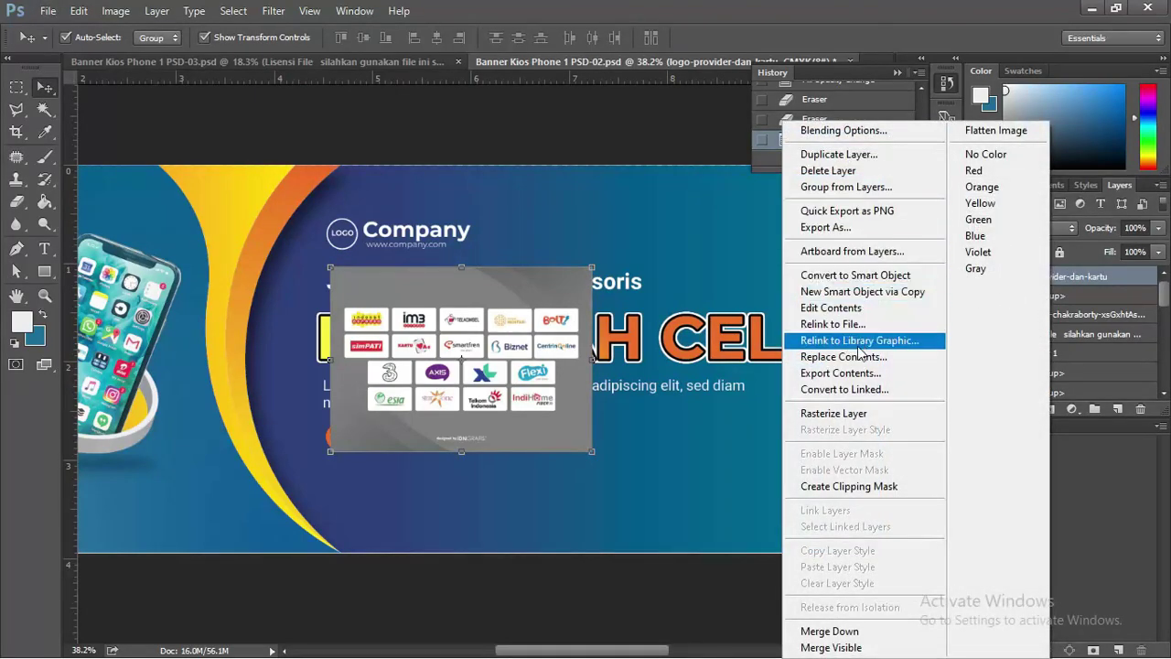
pyautogui.click(860, 414)
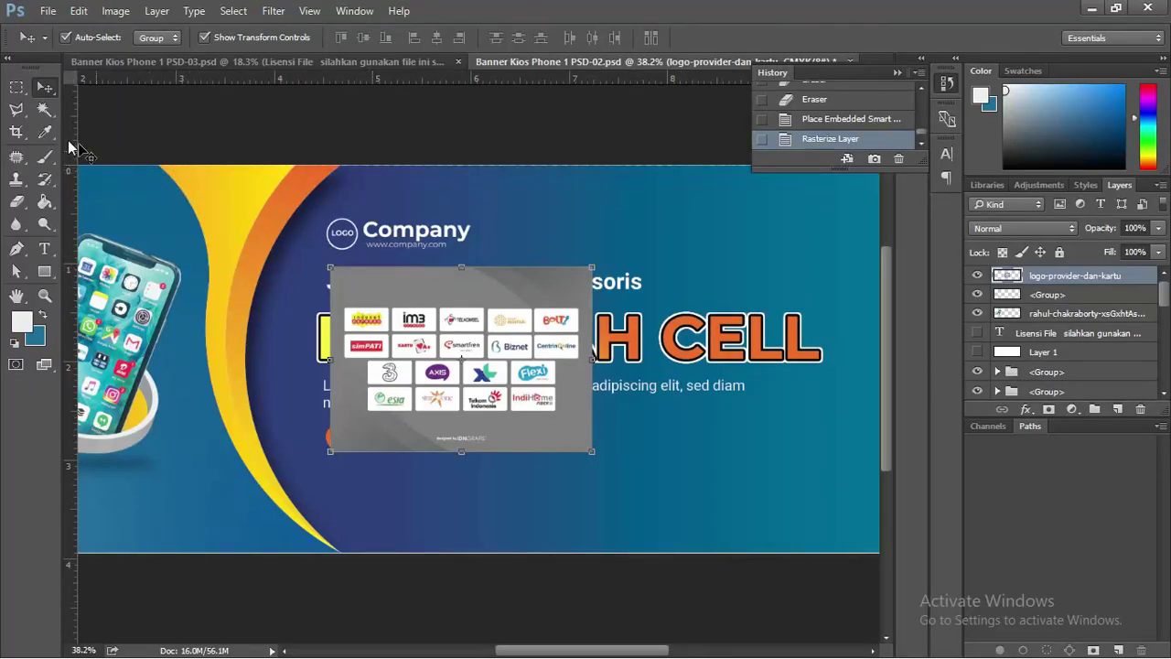
pyautogui.click(43, 110)
pyautogui.click(379, 288)
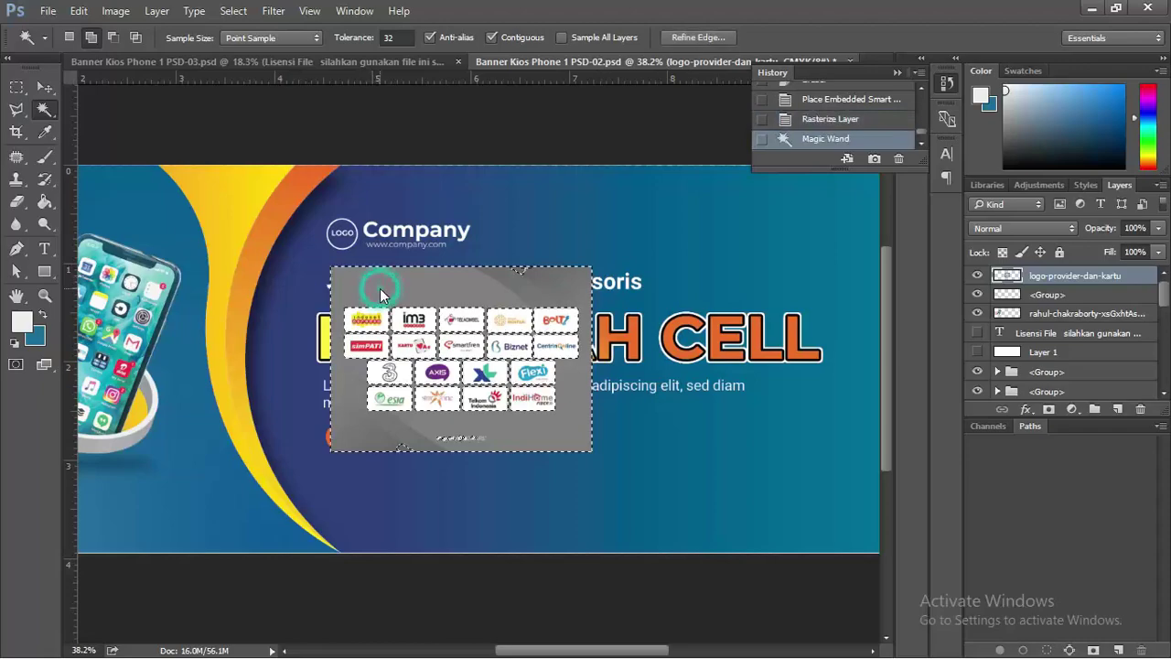
pyautogui.click(523, 272)
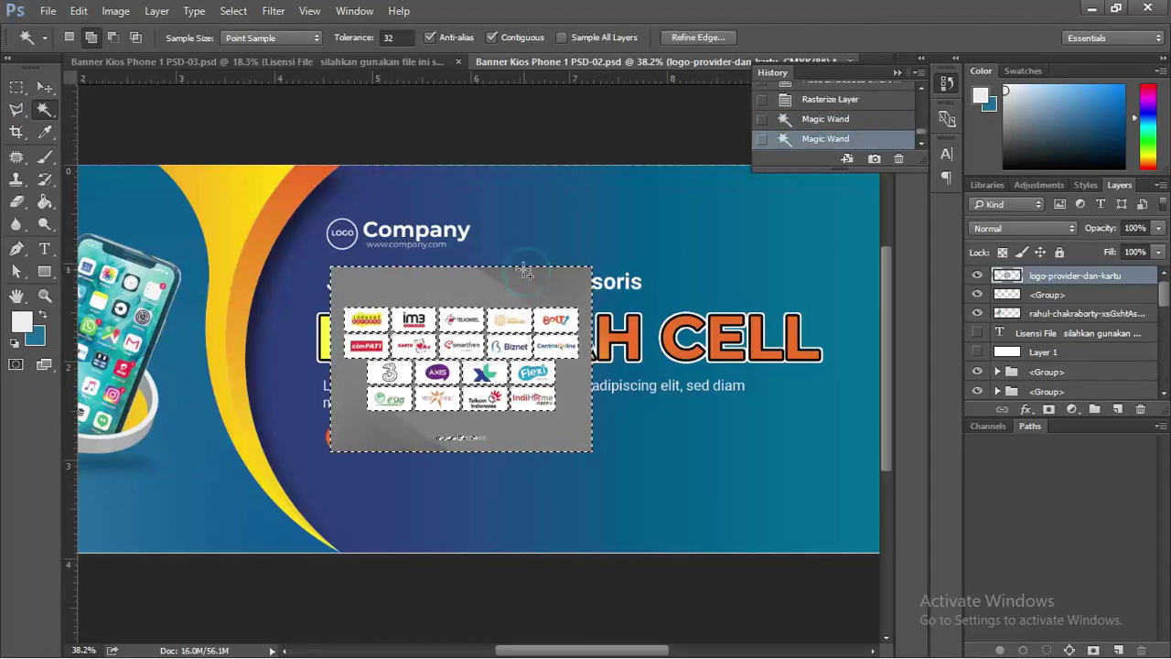
pyautogui.click(455, 439)
pyautogui.scroll(3, 454, 439)
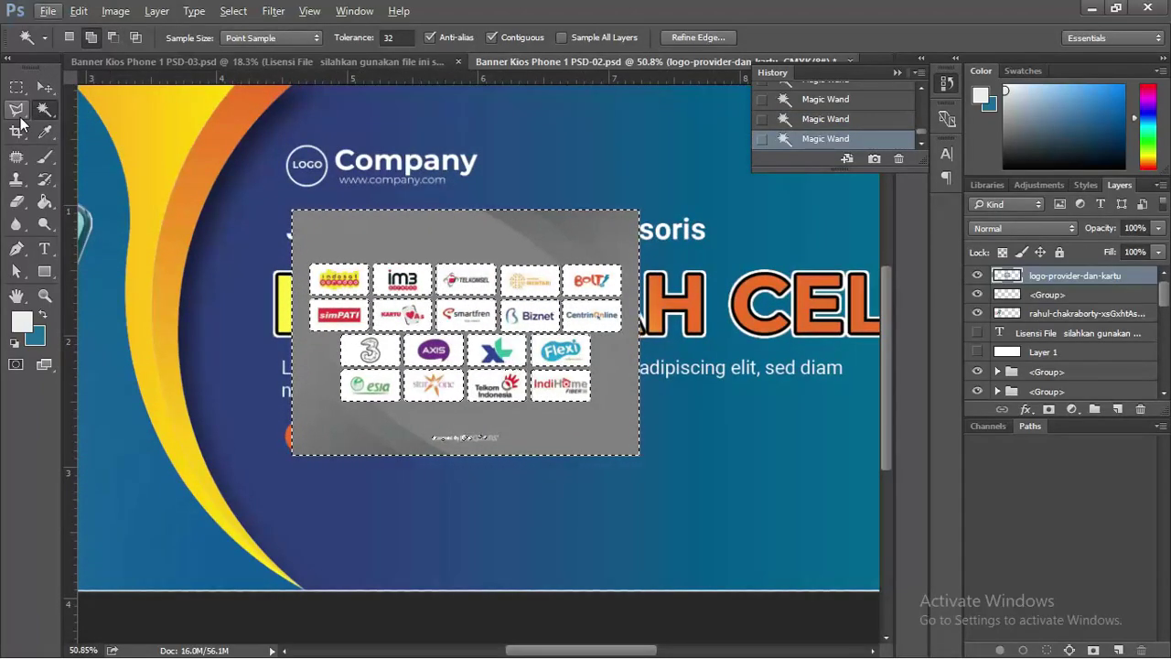
pyautogui.rightClick(45, 110)
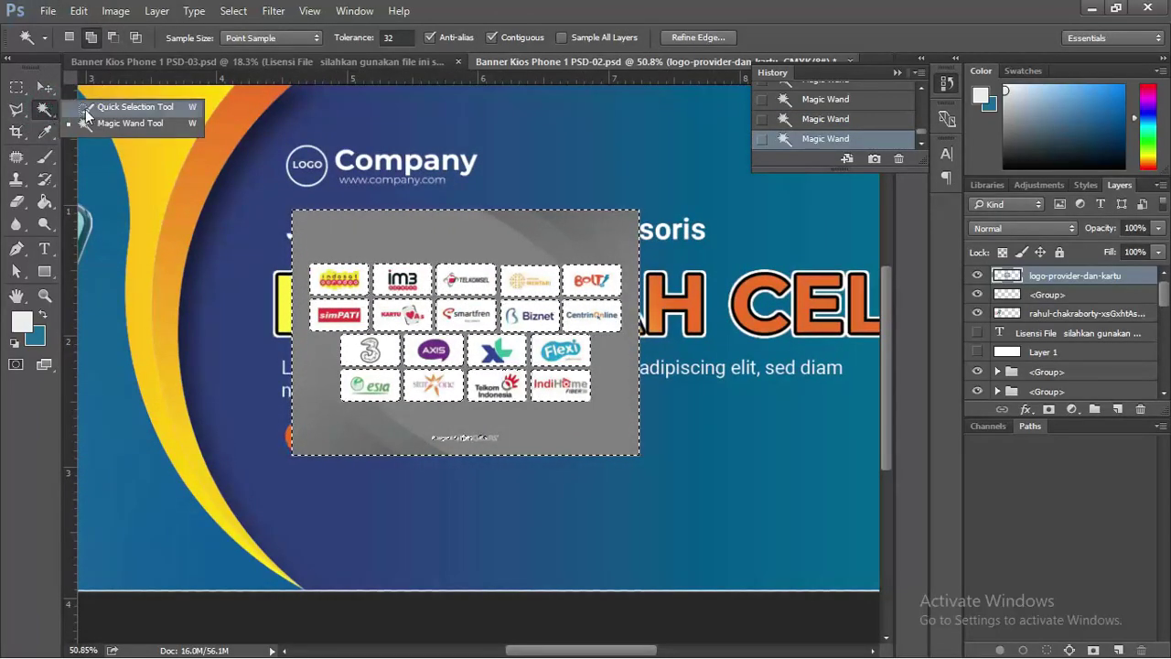
pyautogui.click(92, 107)
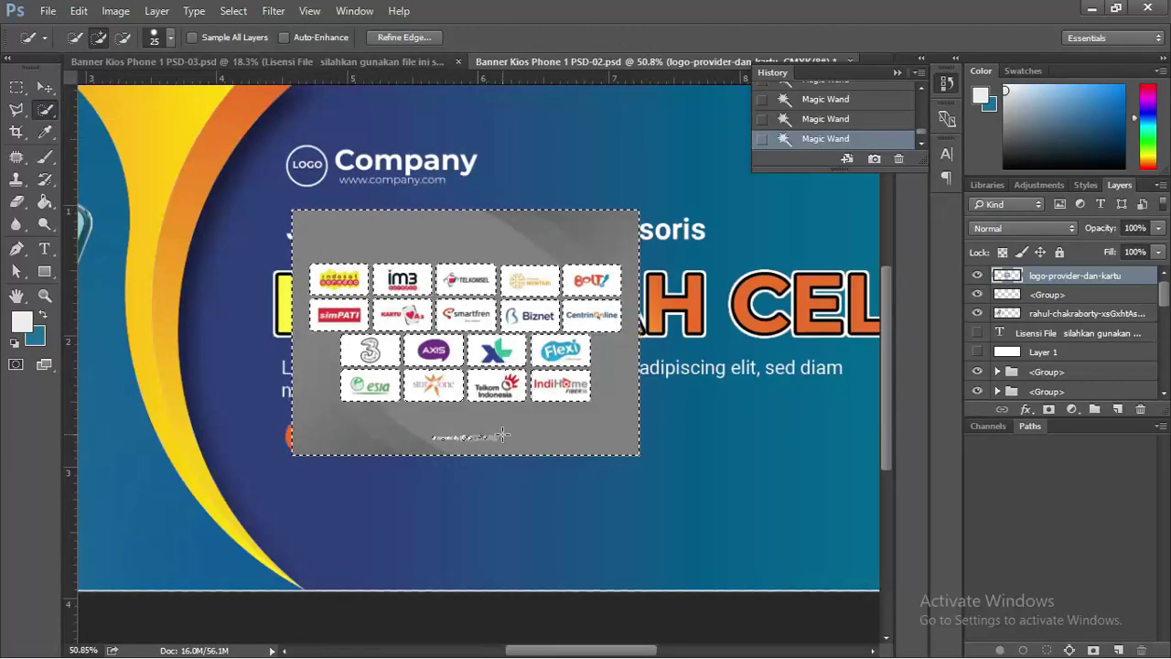
pyautogui.moveTo(502, 433); pyautogui.dragTo(441, 436)
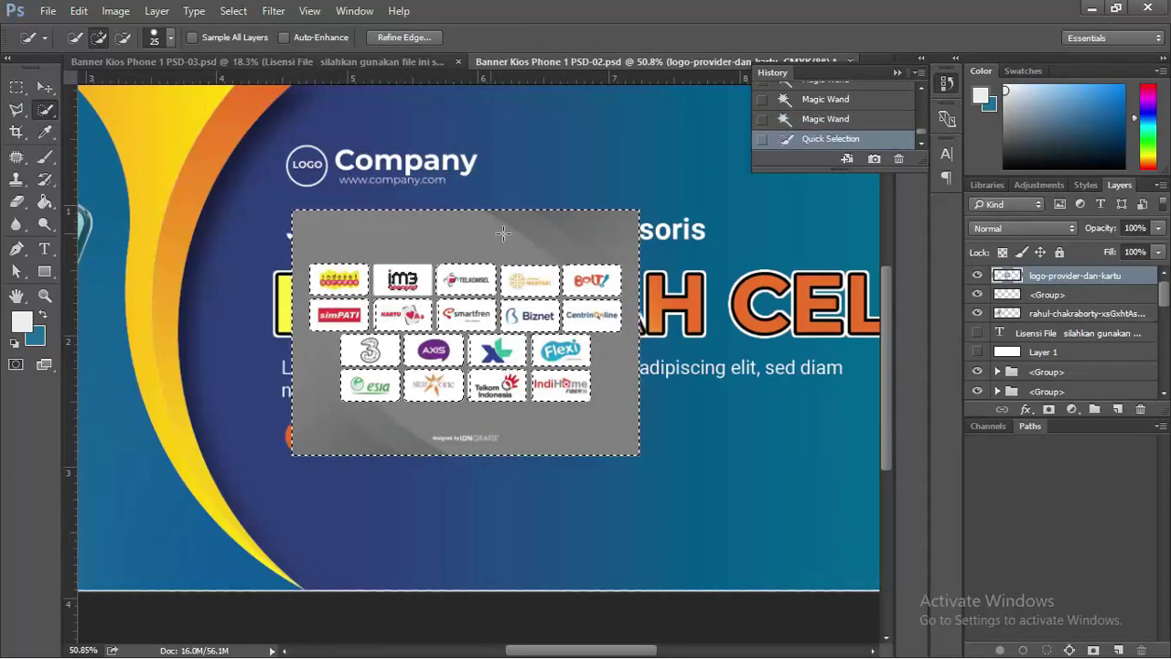
pyautogui.scroll(2, 430, 282)
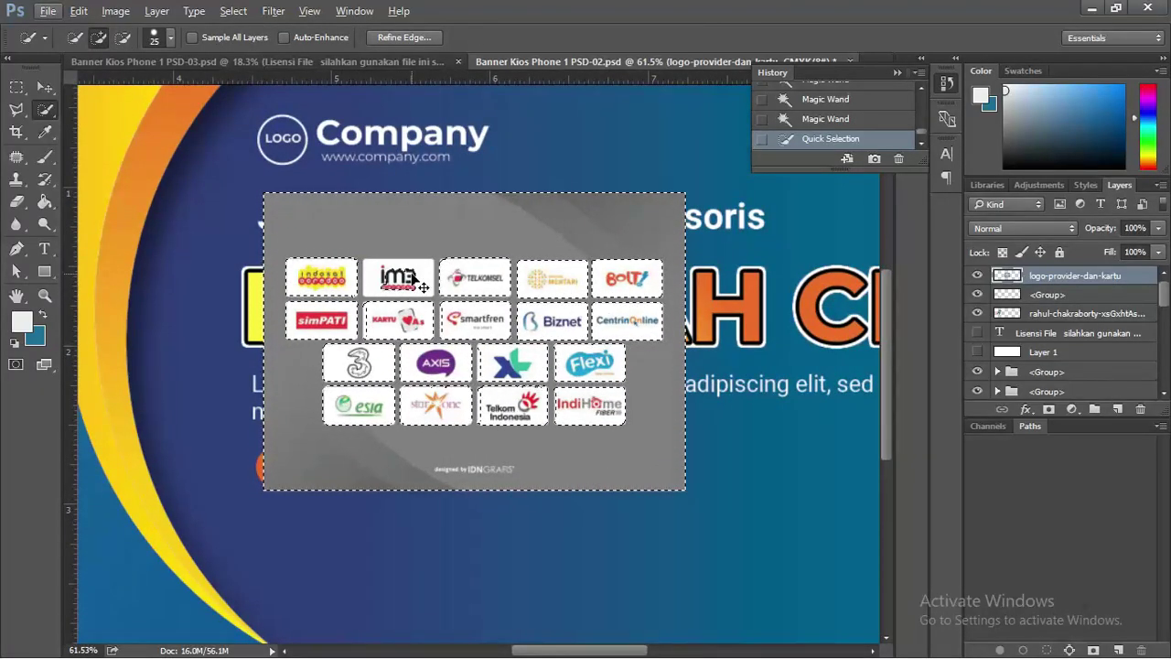
pyautogui.hotkey('ctrl', 'd')
# Select the grey background around the provider logos with the Magic Wand and add the missed patch at its upper edge with Quick Selection.
pyautogui.moveTo(44, 110); pyautogui.dragTo(84, 123)
pyautogui.click(316, 208)
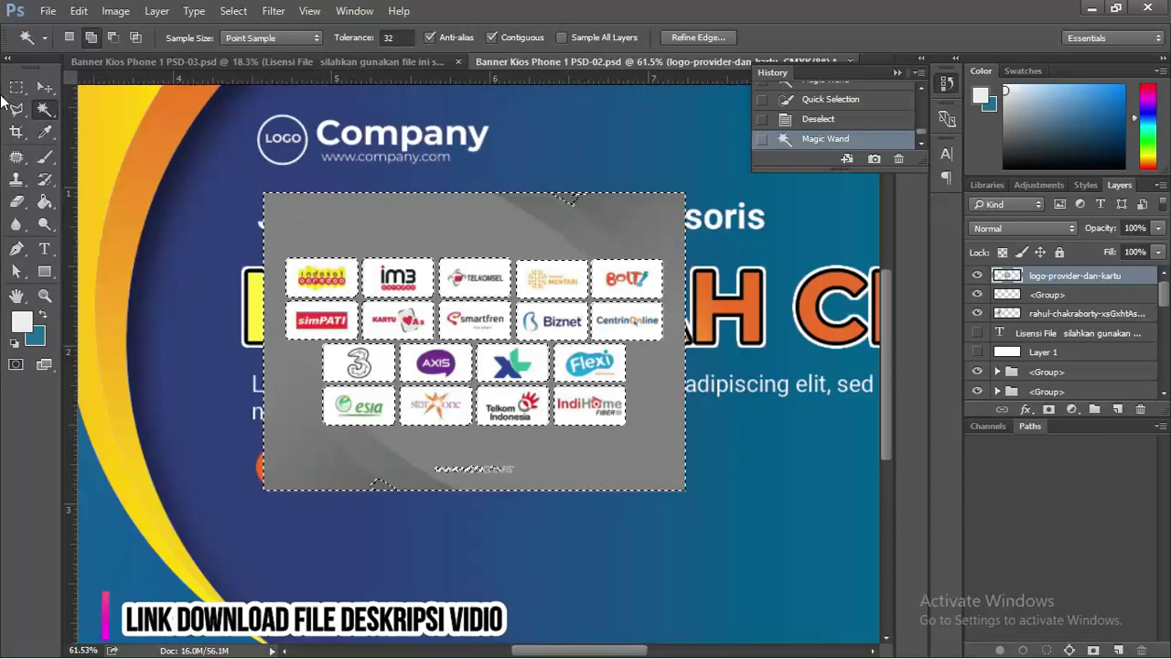
pyautogui.moveTo(44, 110); pyautogui.dragTo(82, 108)
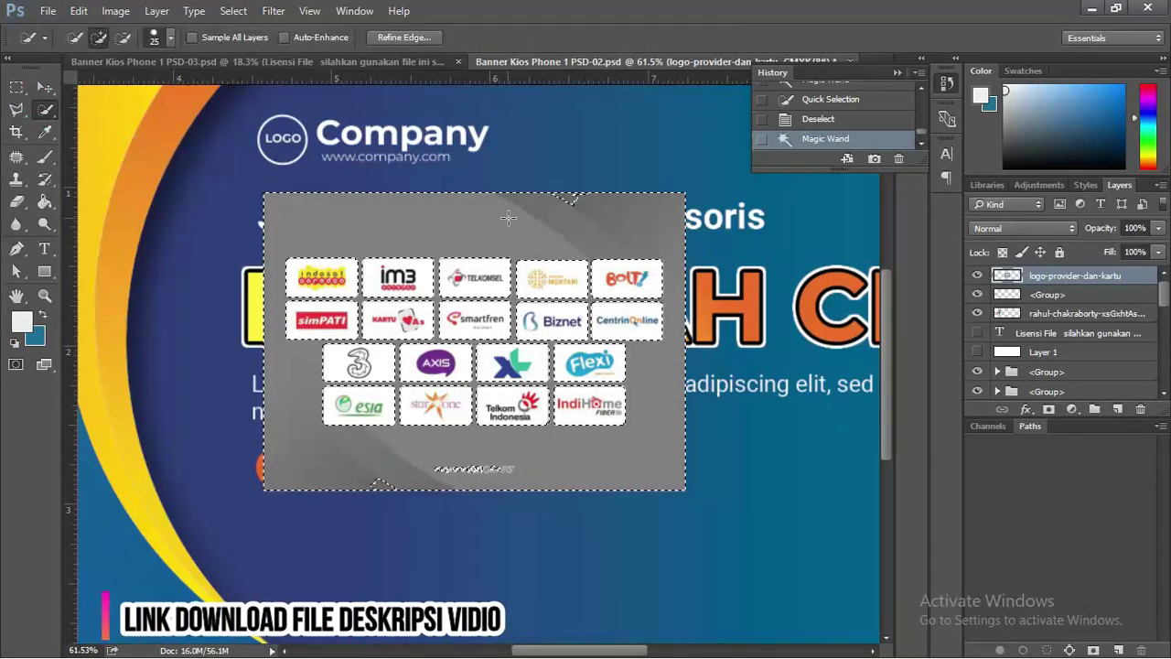
pyautogui.click(580, 199)
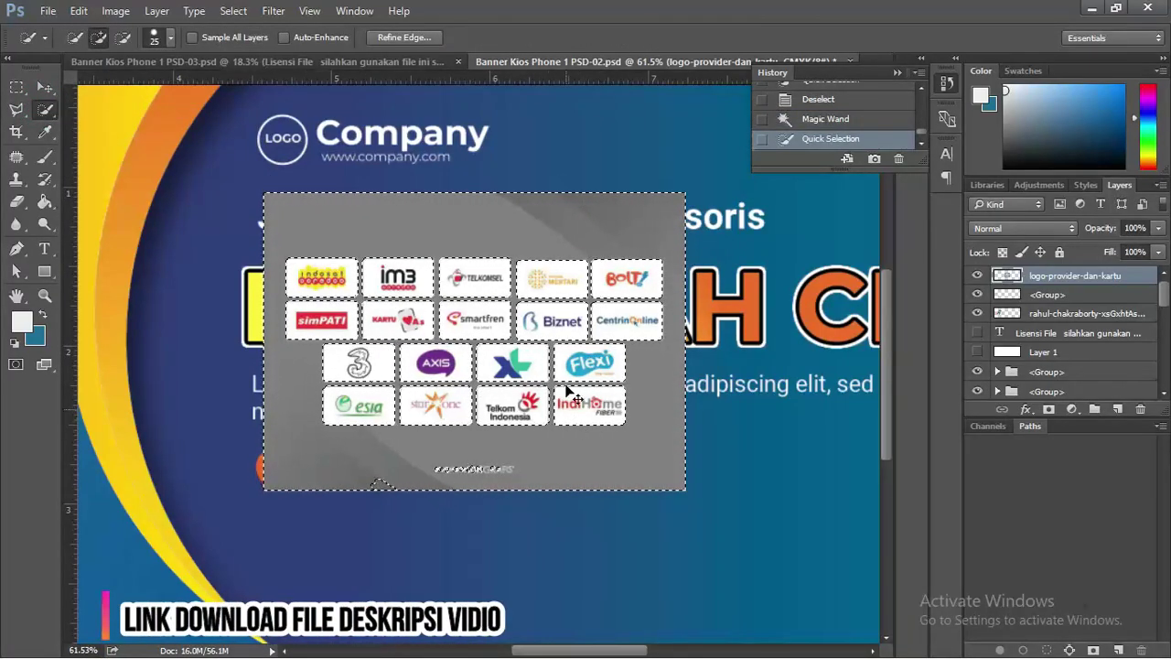
# Refine the grey background selection using Quick Selection at brush size 1, adding to it and subtracting around the designer credit line.
pyautogui.press('[')
pyautogui.press('[')
pyautogui.press('[')
pyautogui.press('[')
pyautogui.press('[')
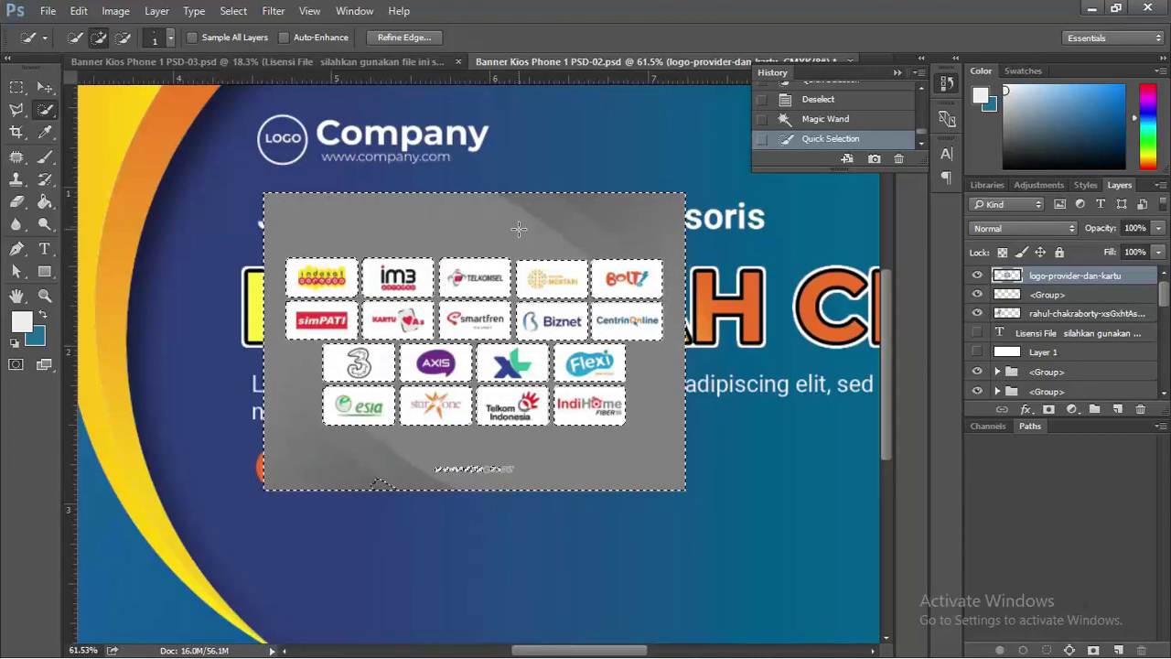
pyautogui.press('[')
pyautogui.click(444, 217)
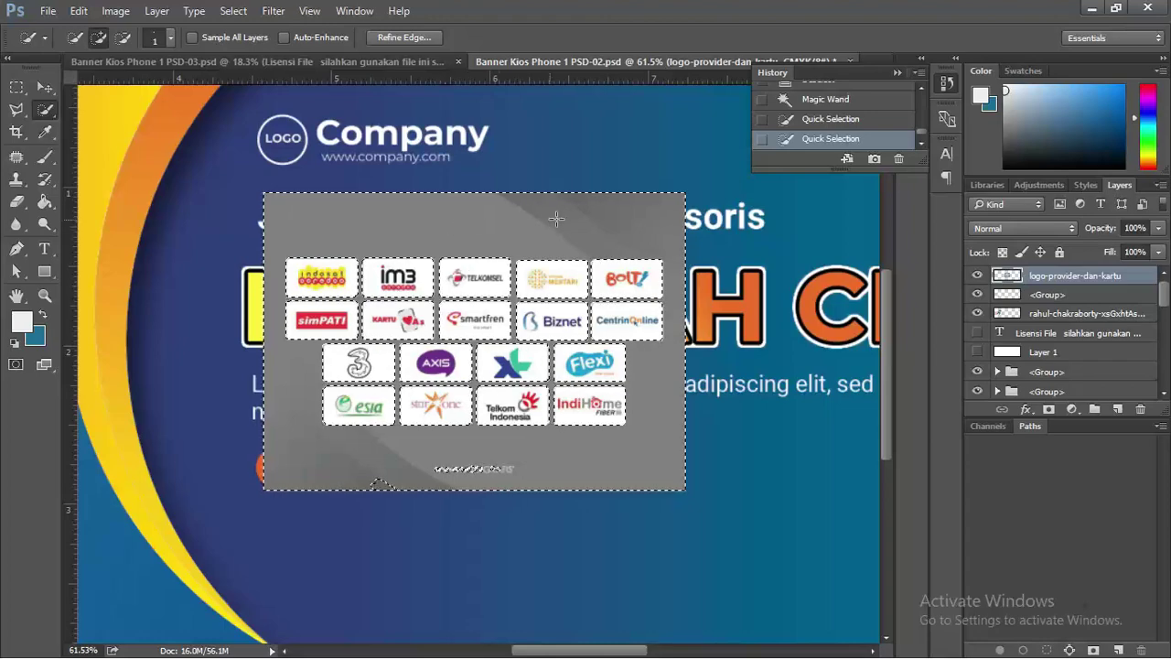
pyautogui.moveTo(526, 470)
pyautogui.mouseDown()
pyautogui.moveTo(398, 471)
pyautogui.moveTo(473, 472)
pyautogui.mouseUp()
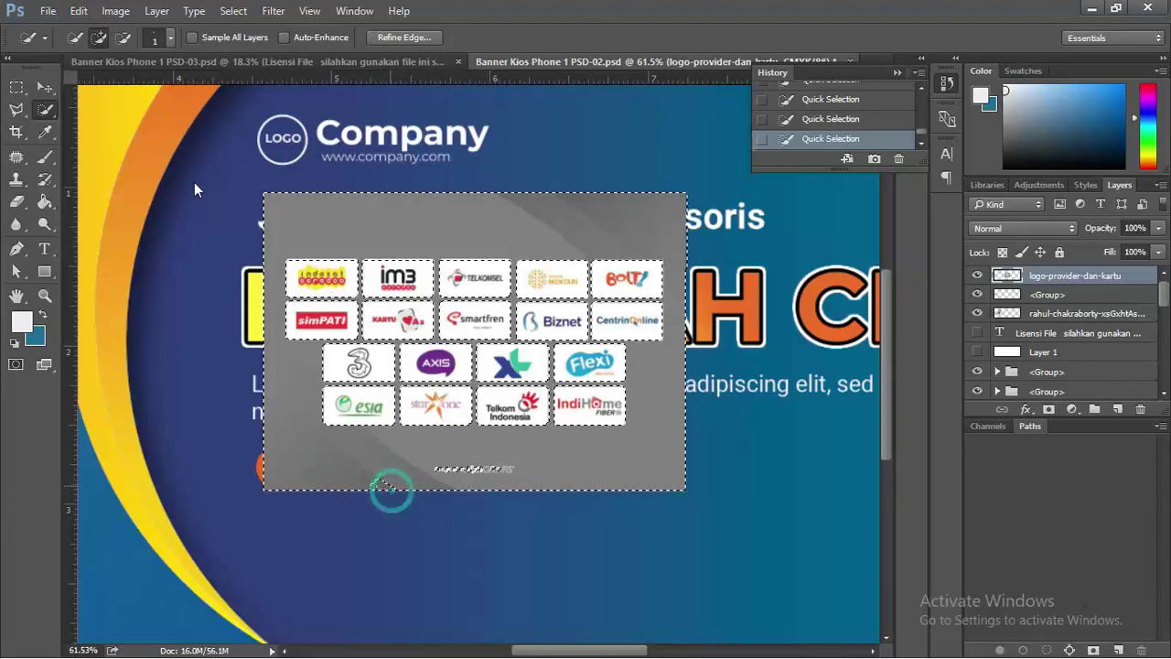
pyautogui.click(123, 38)
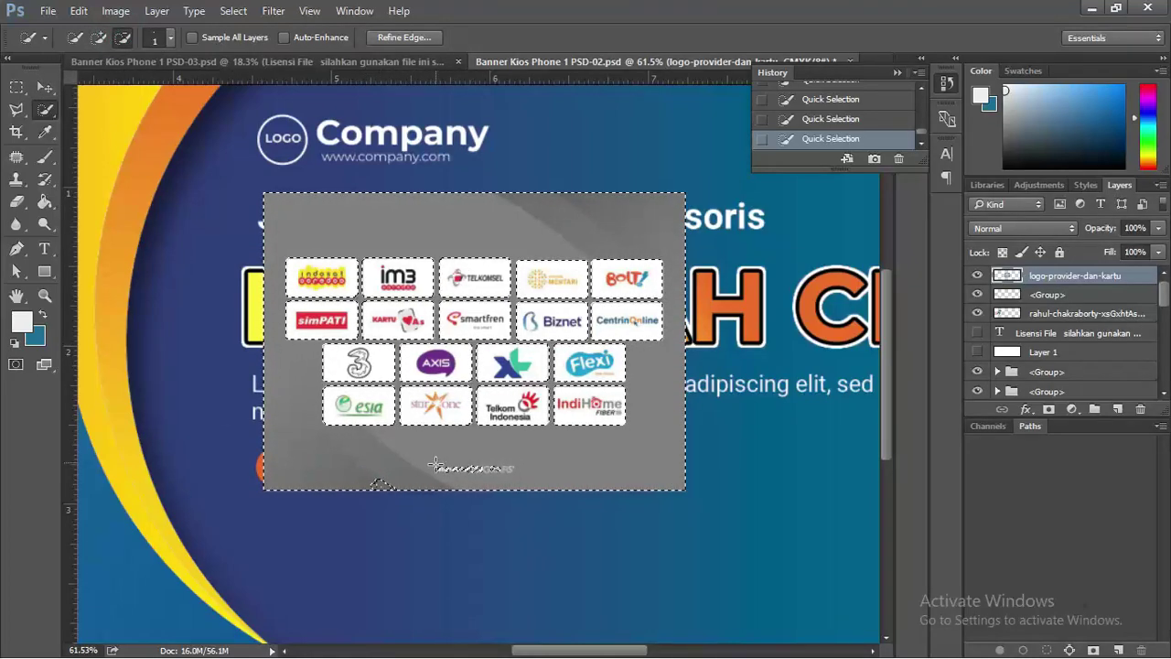
pyautogui.moveTo(435, 466); pyautogui.dragTo(512, 471)
# Invert the selection to copy the logo cards onto a new layer, and hide the logo-provider-dan-kartu layer.
pyautogui.hotkey('ctrl', 'shift', 'i')
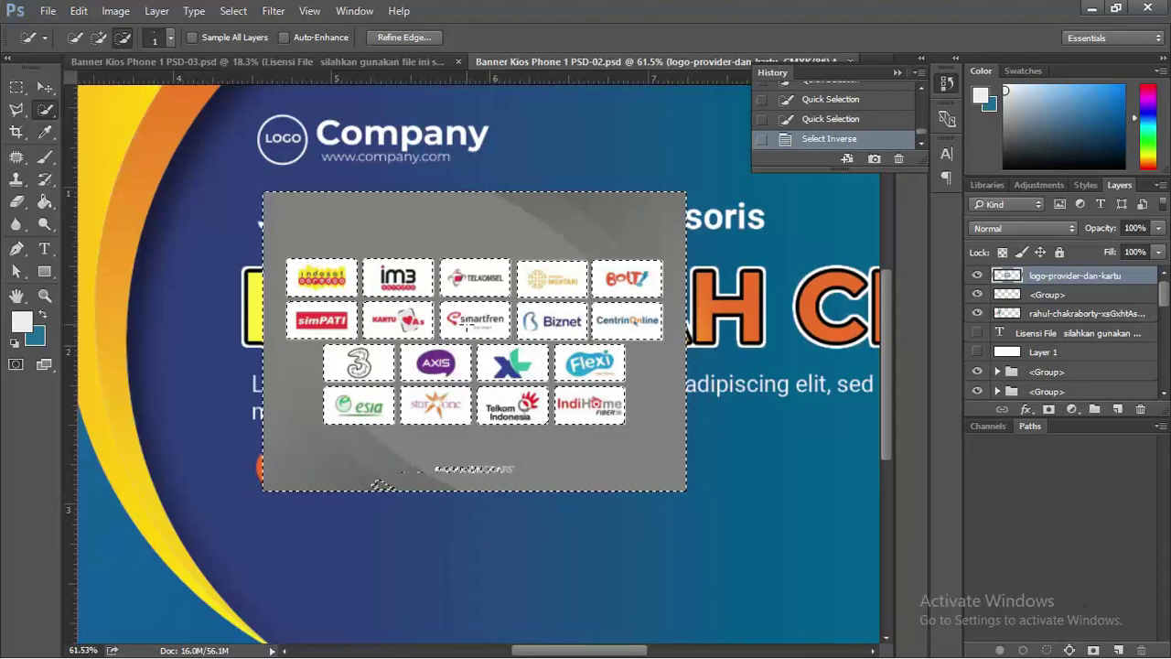
pyautogui.hotkey('ctrl', 'j')
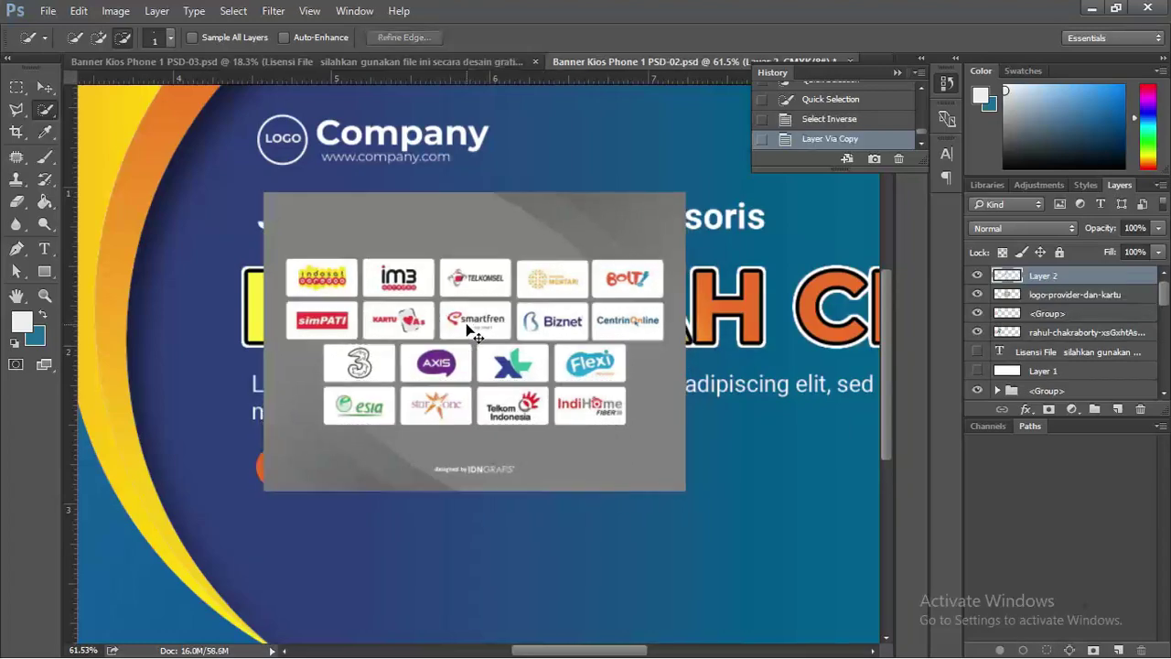
pyautogui.click(979, 295)
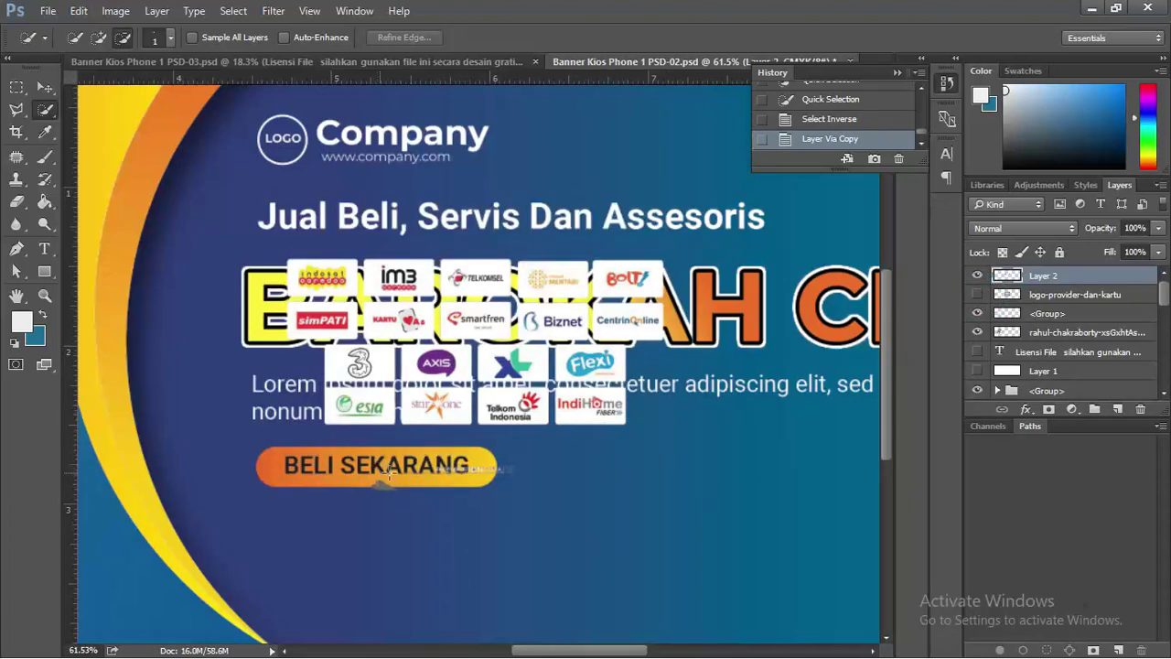
# Erase the leftover designer credit and grey patch below the logo cards on Layer 2.
pyautogui.press('e')
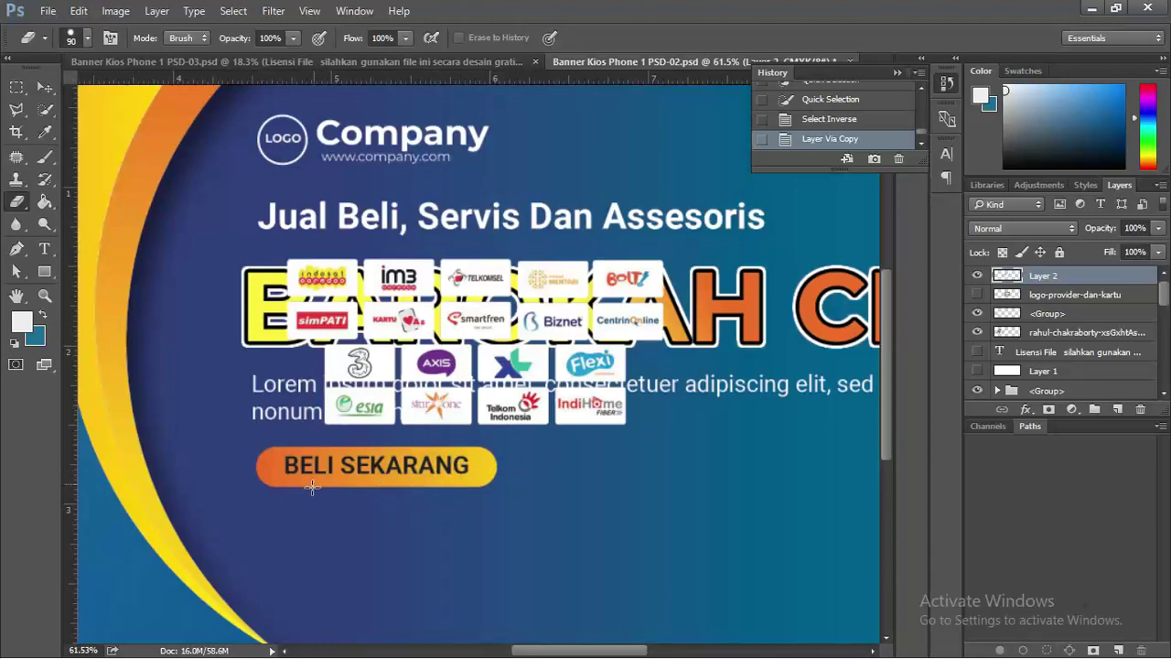
pyautogui.click(547, 477)
pyautogui.press('v')
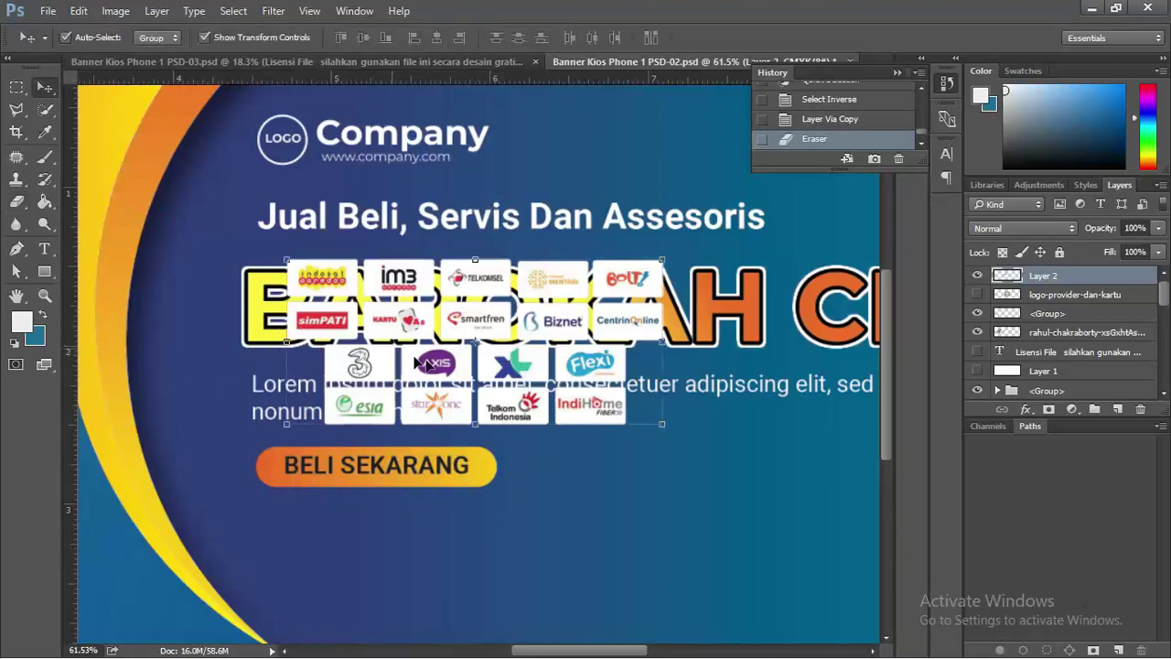
# Move the provider logo cards out from over the headline to the empty area at the banner's lower right.
pyautogui.scroll(-2, 320, 349)
pyautogui.moveTo(510, 387); pyautogui.dragTo(781, 508)
pyautogui.scroll(3, 777, 490)
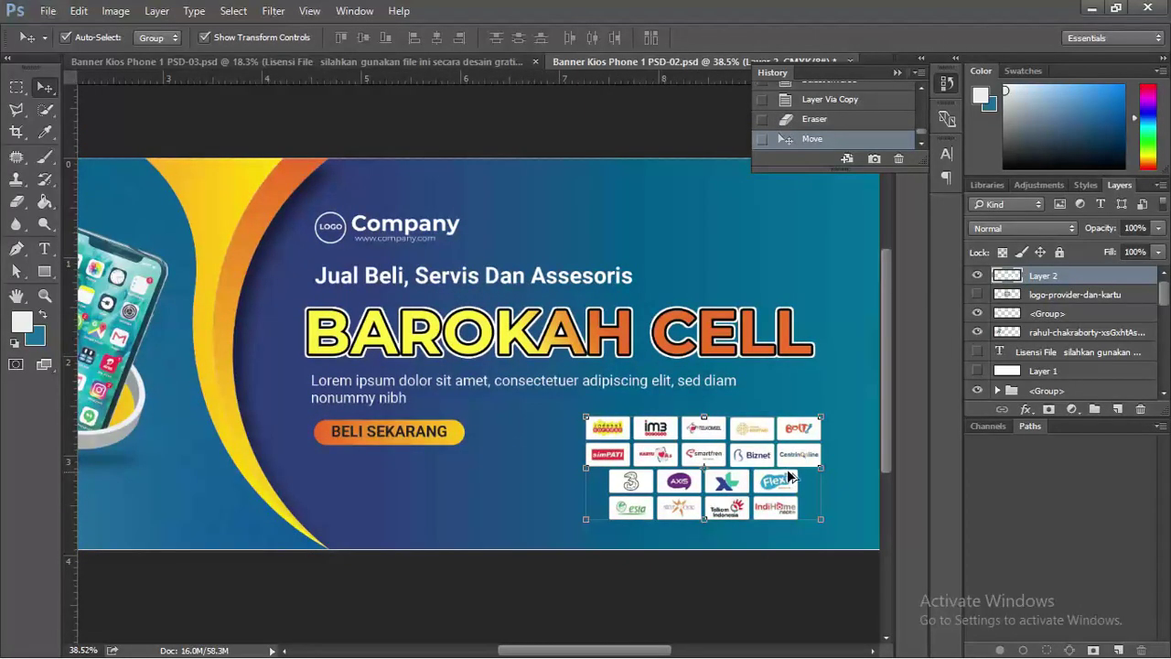
pyautogui.scroll(1, 772, 469)
pyautogui.scroll(-3, 695, 452)
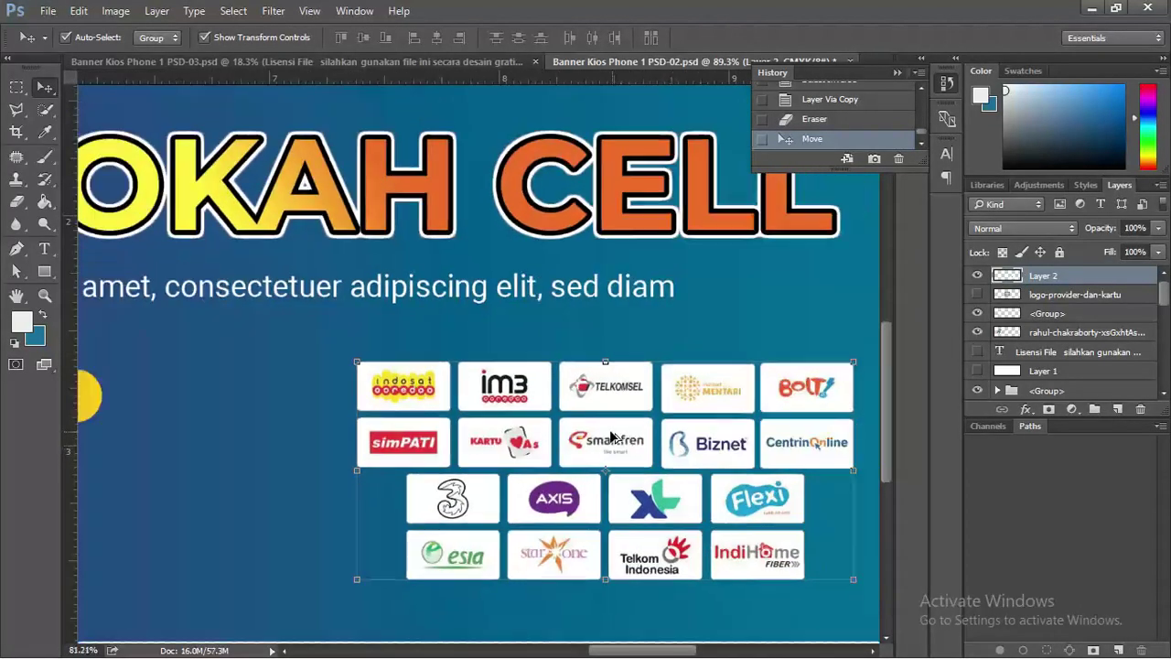
pyautogui.scroll(-1, 610, 437)
pyautogui.moveTo(611, 437)
pyautogui.mouseDown()
pyautogui.moveTo(641, 430)
pyautogui.moveTo(690, 464)
pyautogui.mouseUp()
pyautogui.hotkey('ctrl', 'z')
# Delete the lower two rows of provider logo cards, from 3 to IndiHome, using a rectangular marquee selection.
pyautogui.click(16, 87)
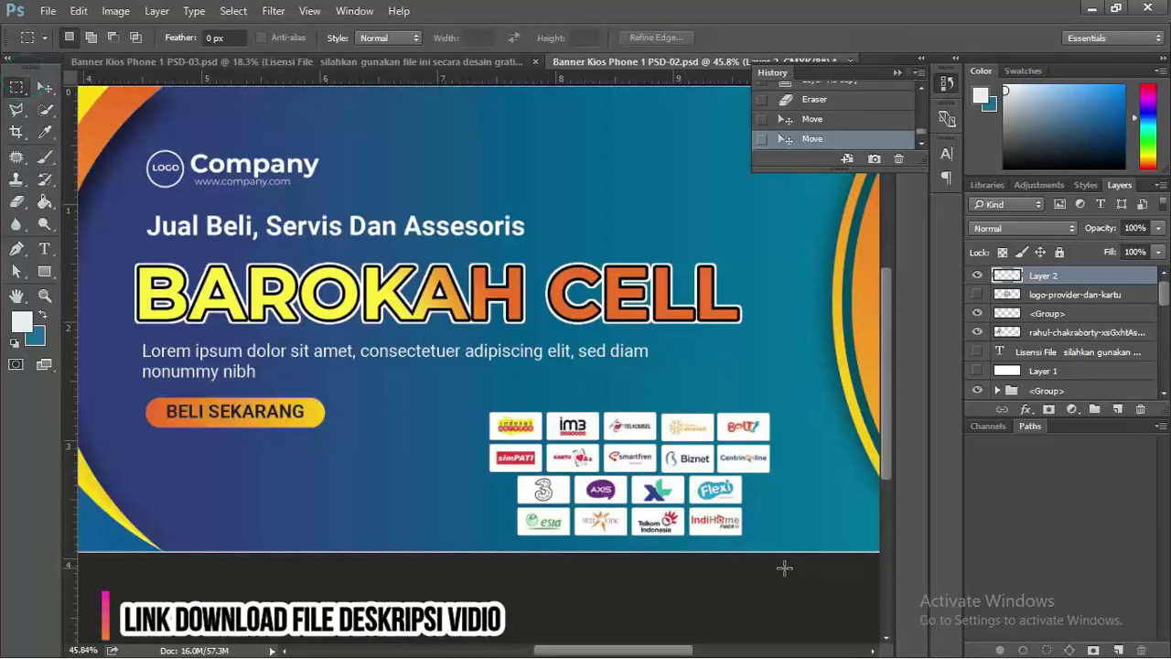
pyautogui.moveTo(784, 567); pyautogui.dragTo(482, 476)
pyautogui.press('Up')
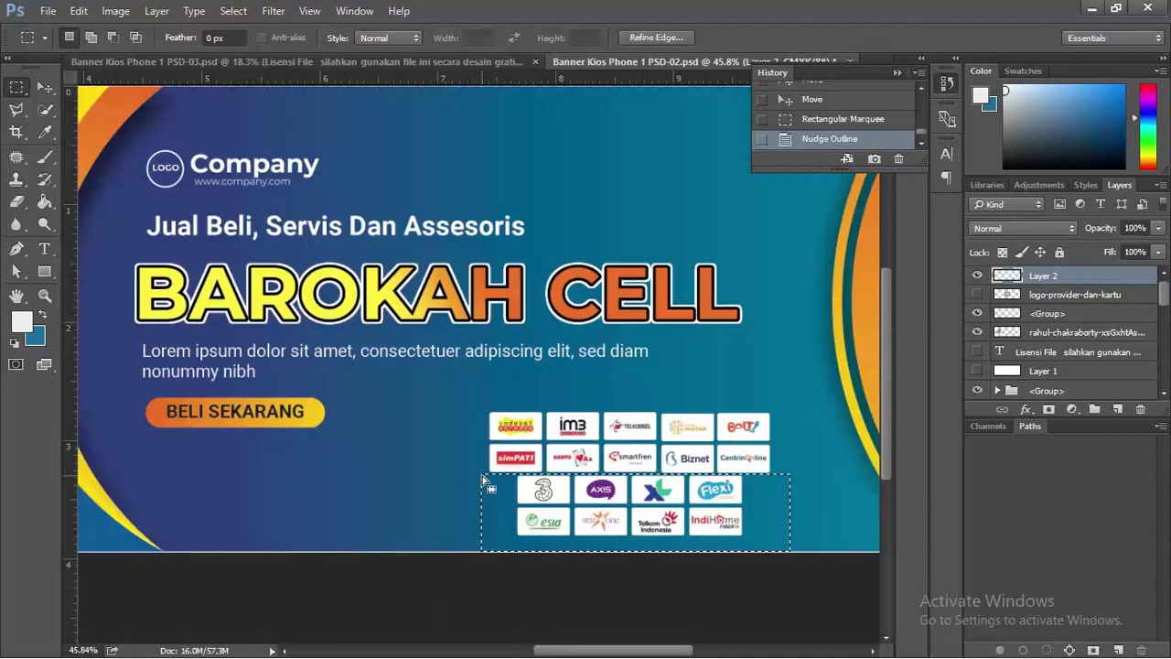
pyautogui.press('Delete')
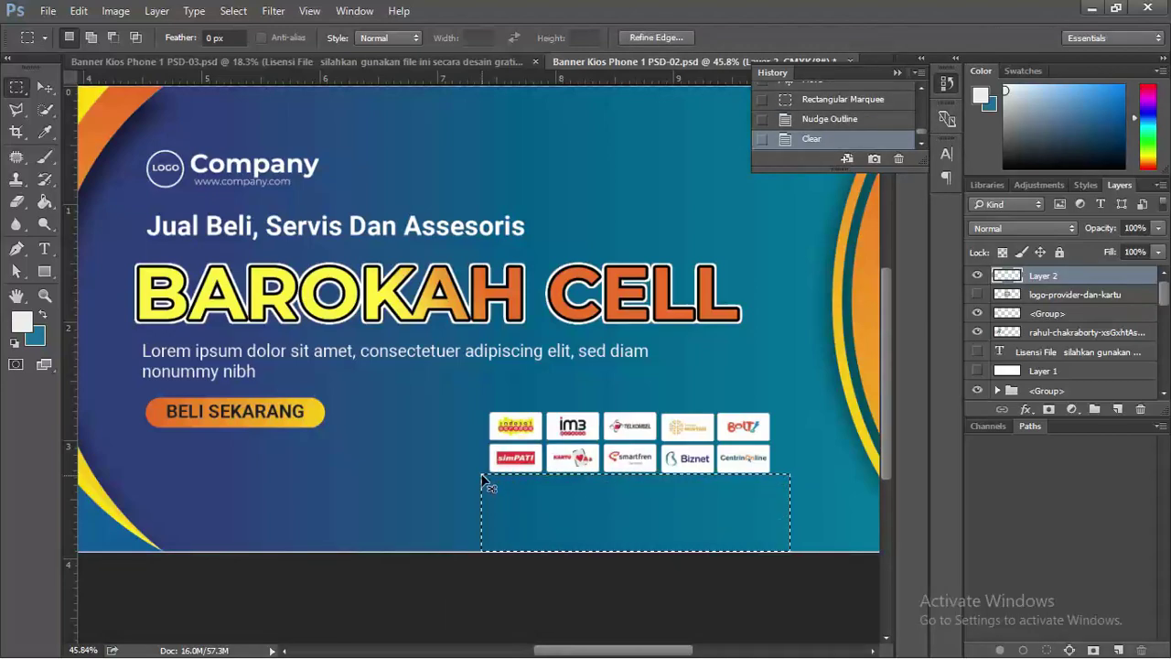
pyautogui.hotkey('ctrl', 'd')
# Move the remaining two rows of provider logos down near the banner's bottom edge.
pyautogui.press('v')
pyautogui.moveTo(592, 423); pyautogui.dragTo(601, 479)
pyautogui.scroll(-3, 361, 400)
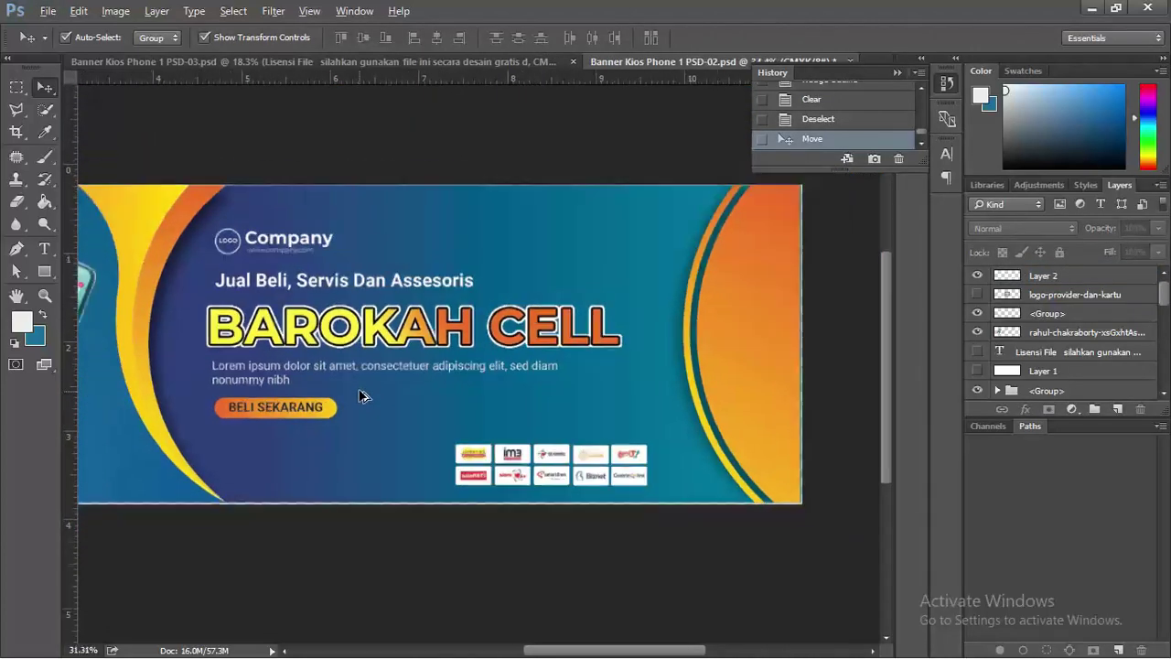
pyautogui.press('alt')
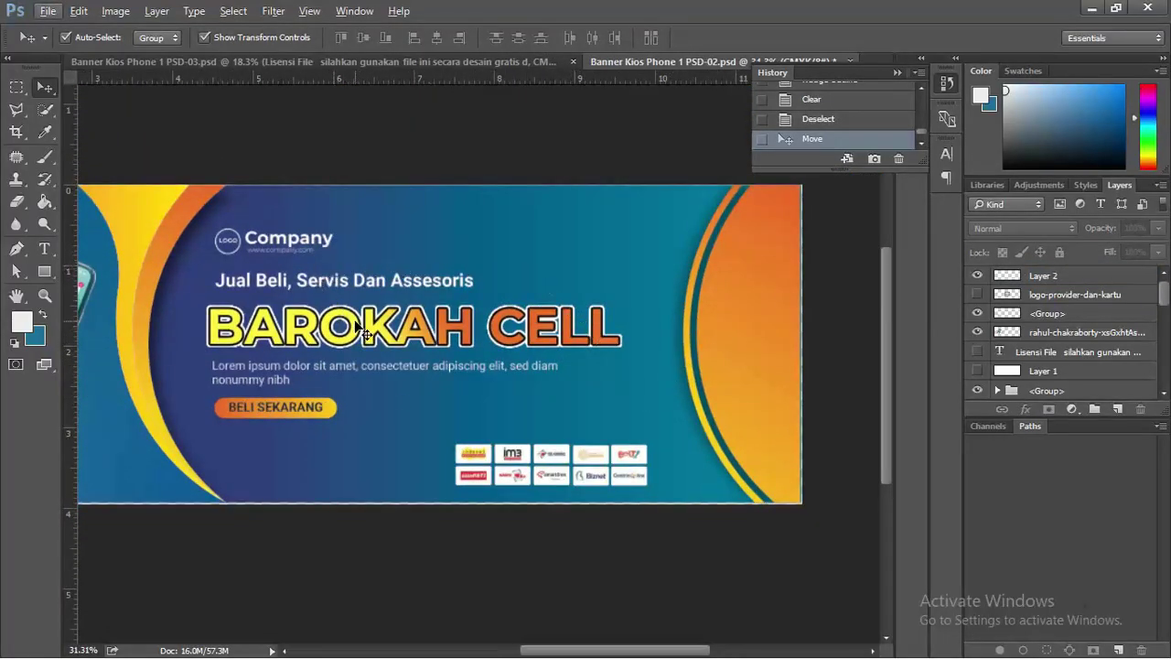
# Place the circuit board photo umberto-jXd2FSvcRr8-unsplash from the Banner Kios Phone 1 folder into the PSD-02 banner in Photoshop.
pyautogui.hscroll(-3, 457, 266)
pyautogui.hotkey('alt', 'Tab')
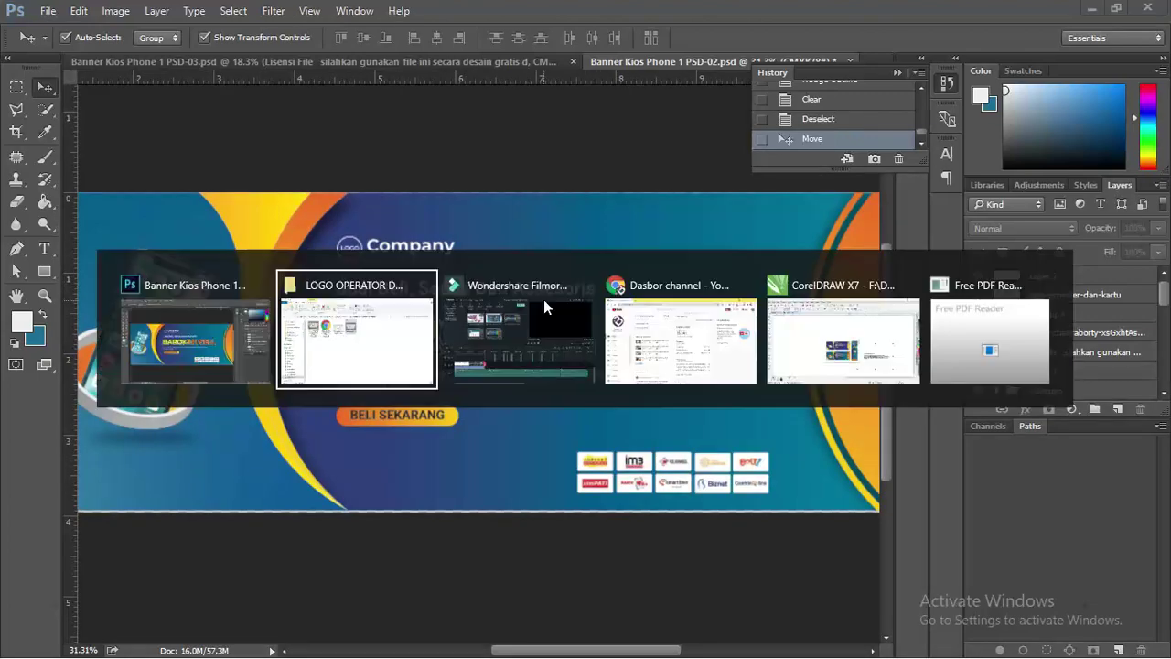
pyautogui.press('BackSpace')
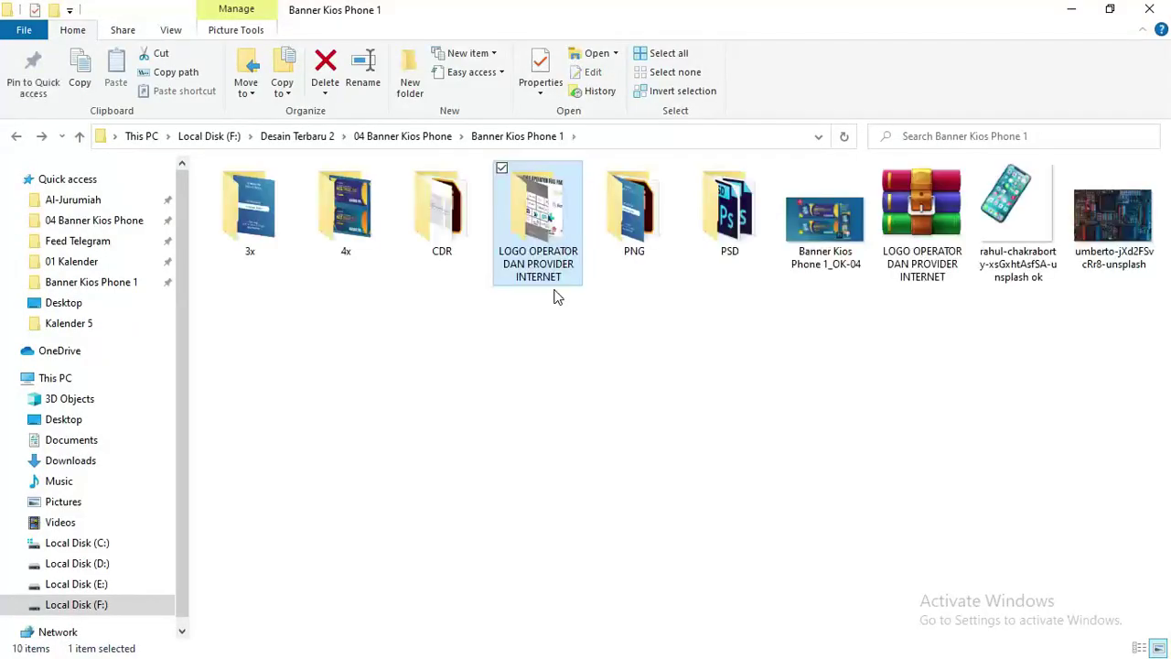
pyautogui.moveTo(1111, 219); pyautogui.dragTo(595, 373)
pyautogui.hotkey('alt', 'Tab')
pyautogui.press('Tab')
pyautogui.press('Tab')
pyautogui.press('Tab')
pyautogui.press('Tab')
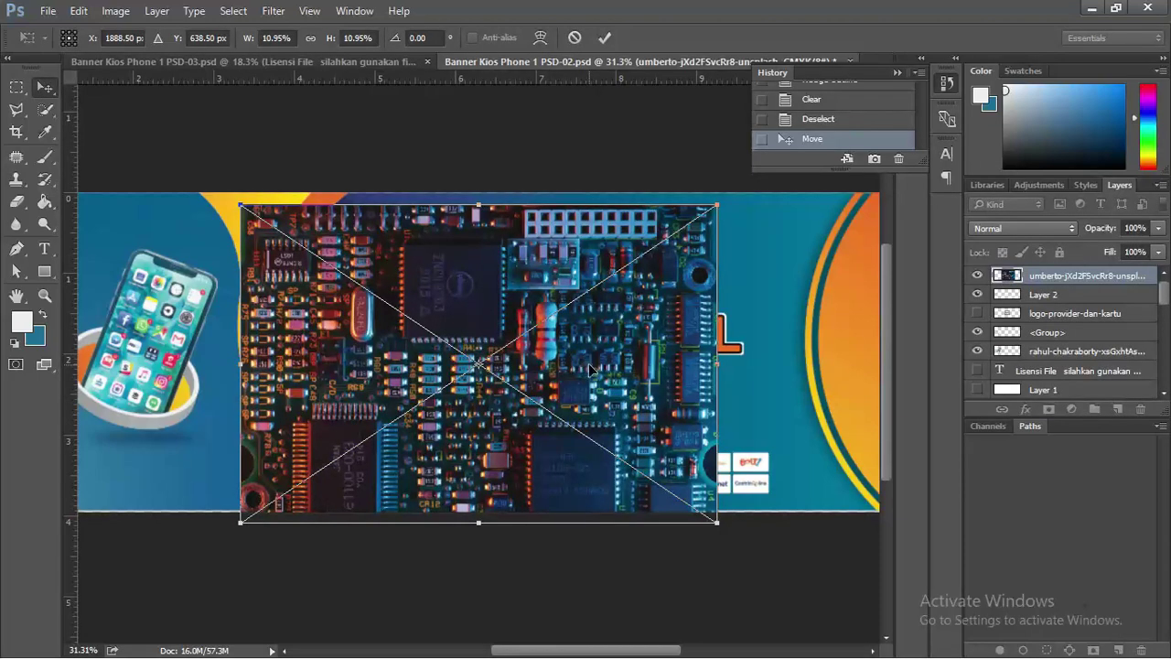
pyautogui.press('Return')
# Scale the circuit board photo to about 15.47% and position it over the text area and the orange shape at the banner's right end.
pyautogui.scroll(-2, 426, 351)
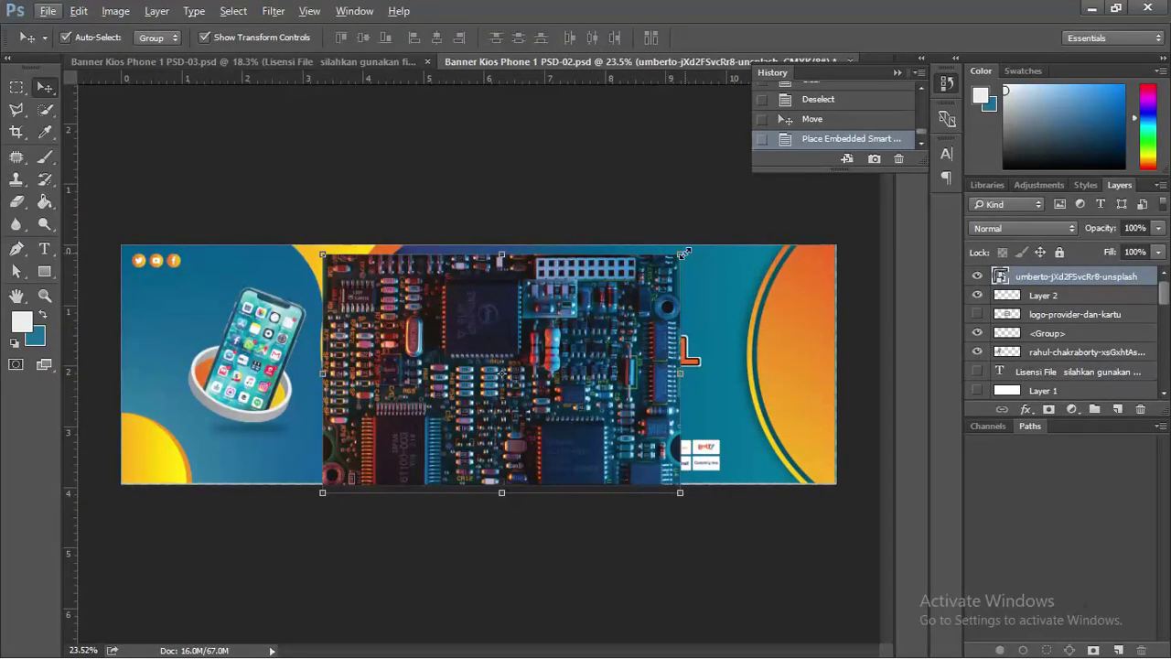
pyautogui.moveTo(684, 252); pyautogui.dragTo(833, 212)
pyautogui.moveTo(764, 296); pyautogui.dragTo(807, 315)
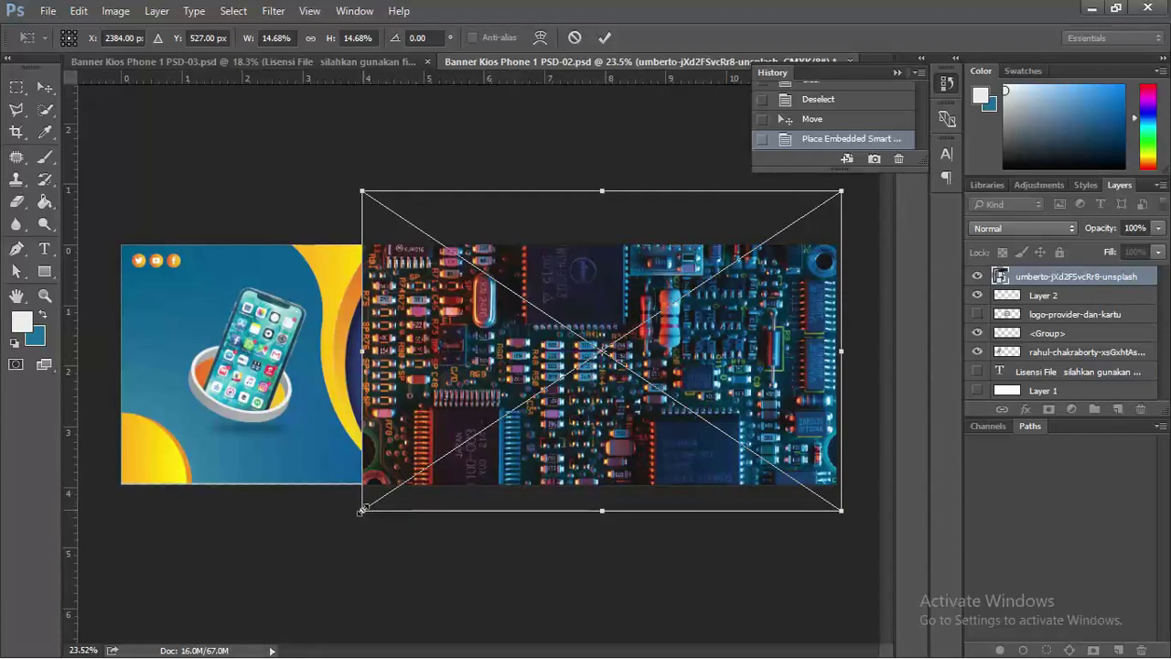
pyautogui.moveTo(361, 511); pyautogui.dragTo(332, 522)
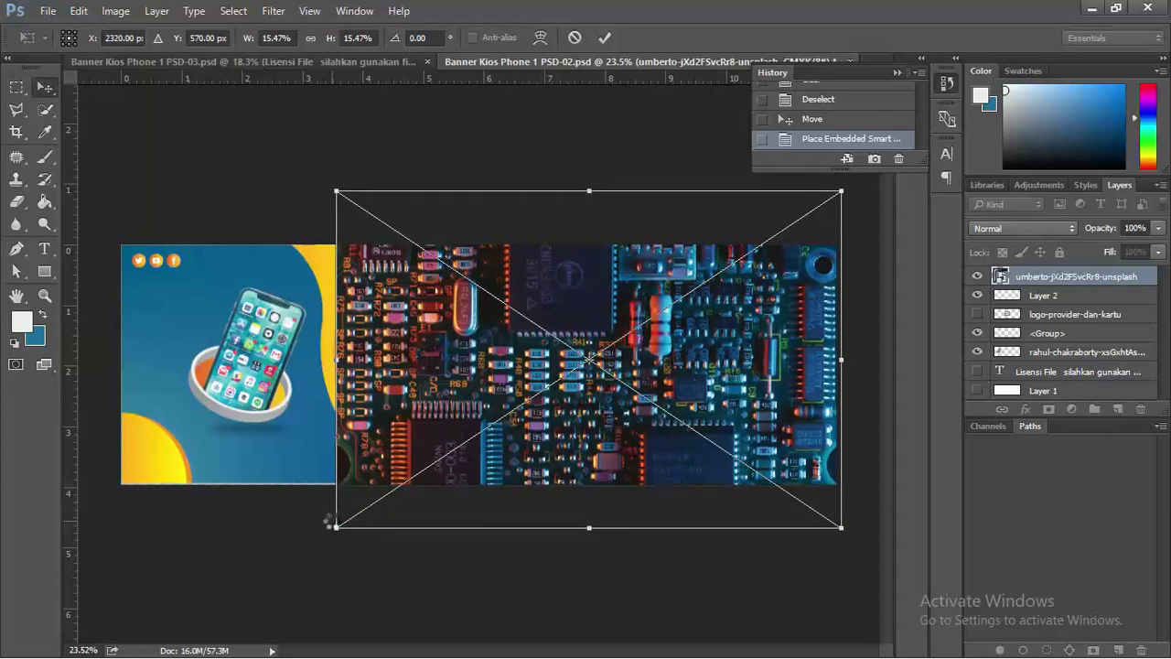
pyautogui.press('Return')
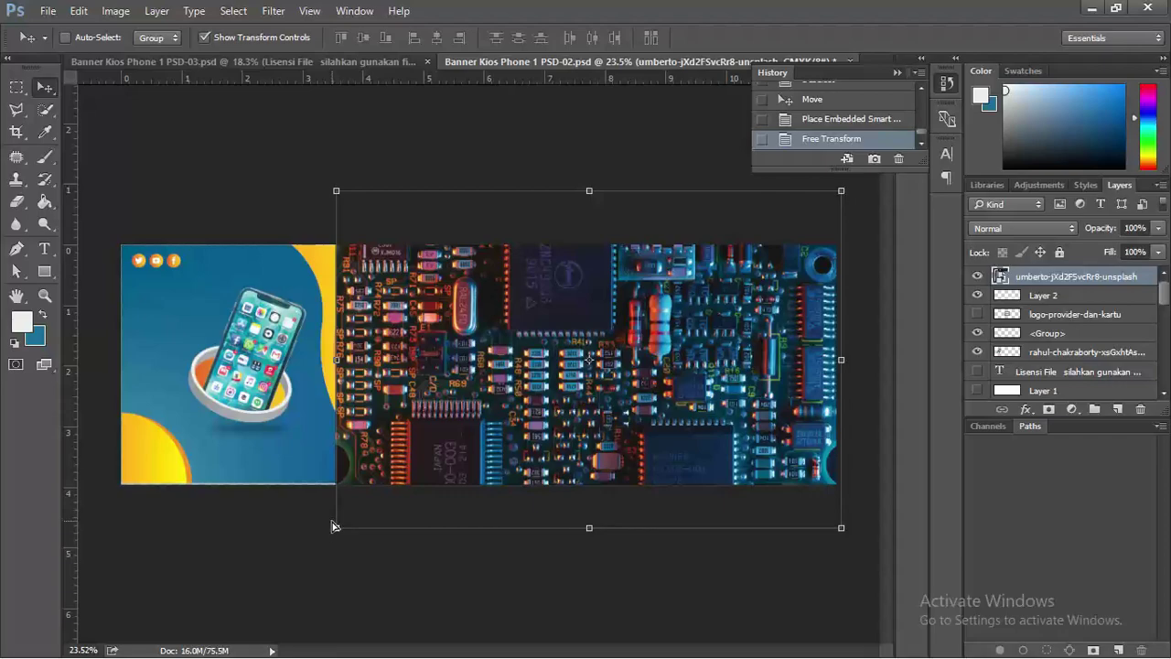
# Send the circuit board layer down the stack to just above the bottom background layer, behind the text and curved shapes.
pyautogui.hotkey('ctrl', '[')
pyautogui.hotkey('ctrl', '[')
pyautogui.hotkey('ctrl', '[')
pyautogui.hotkey('ctrl', '[')
pyautogui.hotkey('ctrl', '[')
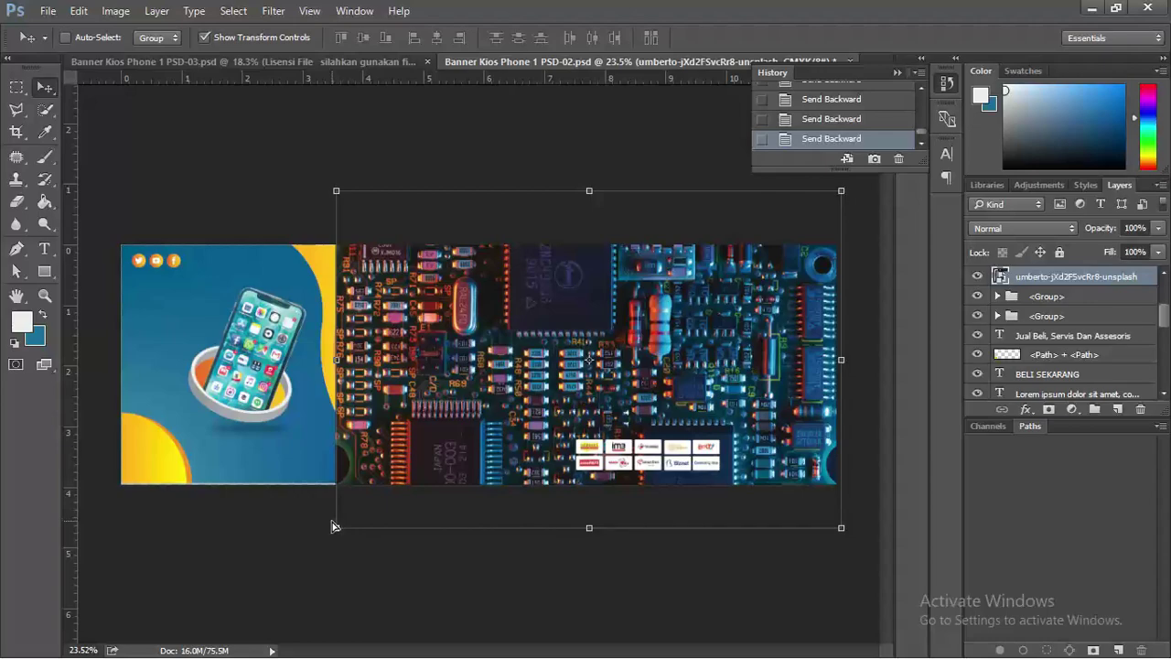
pyautogui.hotkey('ctrl', 'shift', '[')
pyautogui.hotkey('ctrl', ']')
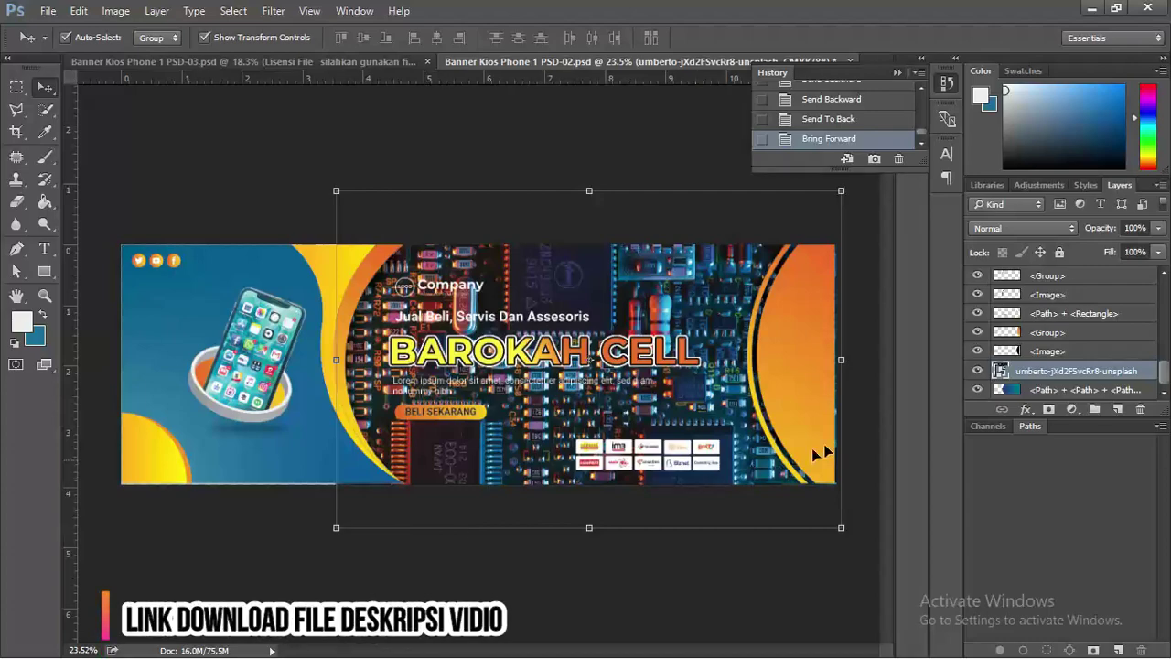
# Blend the circuit board layer into the background with Multiply mode and a 15% fill.
pyautogui.click(1158, 253)
pyautogui.moveTo(1157, 271); pyautogui.dragTo(1083, 274)
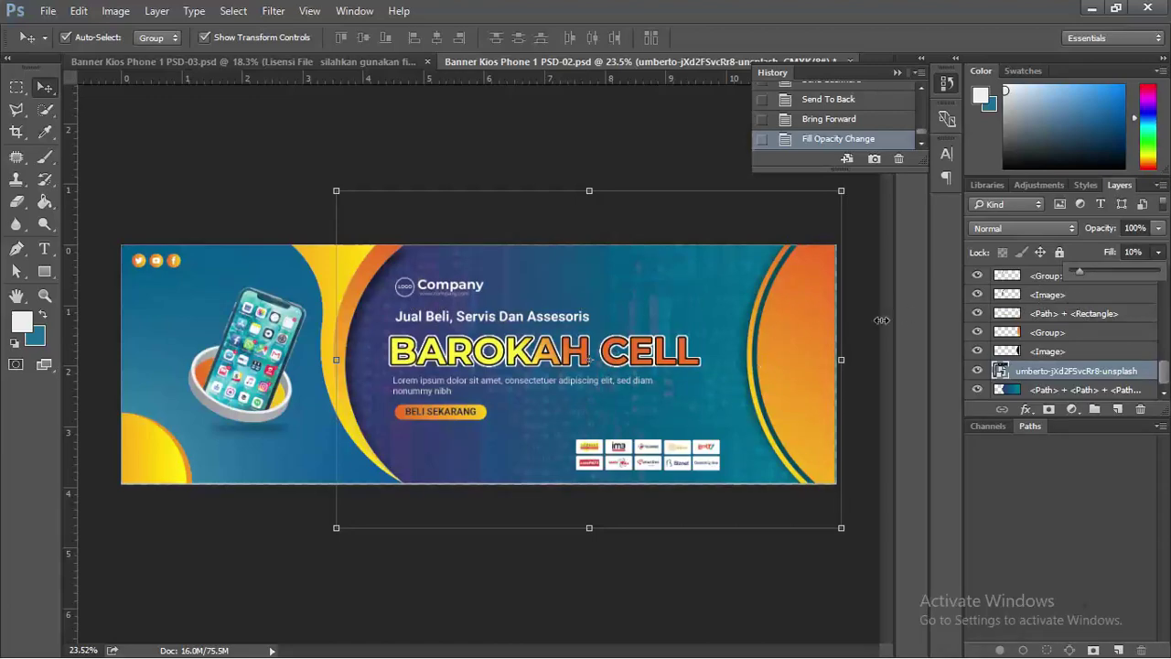
pyautogui.click(1030, 227)
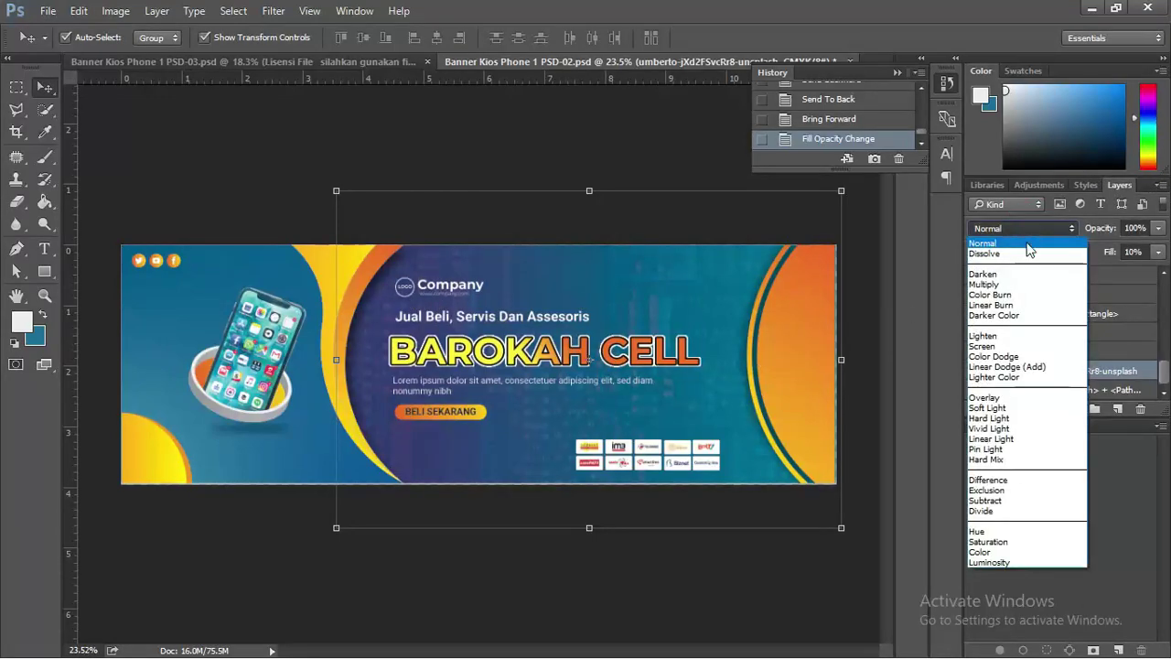
pyautogui.click(1023, 285)
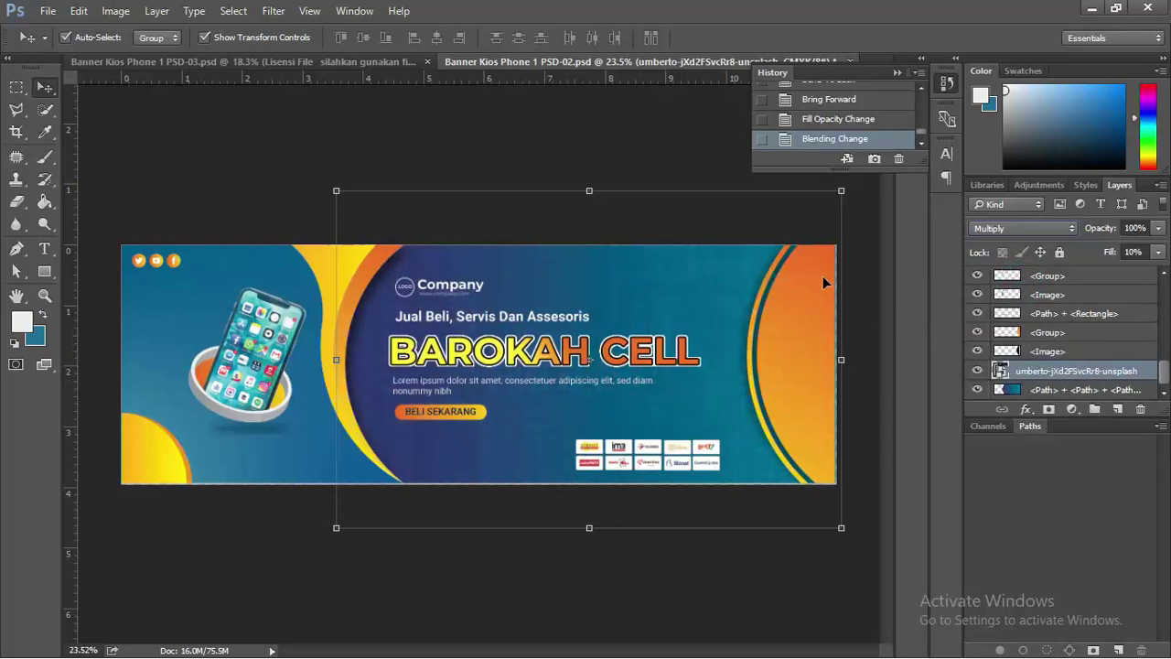
pyautogui.click(1154, 253)
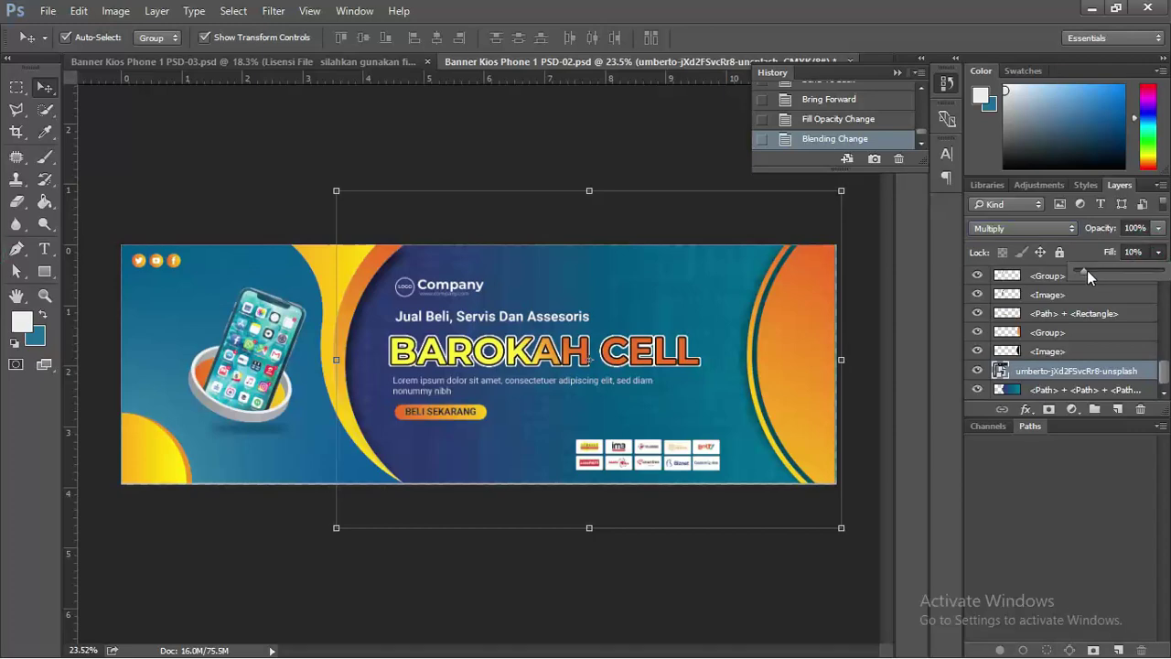
pyautogui.click(1088, 272)
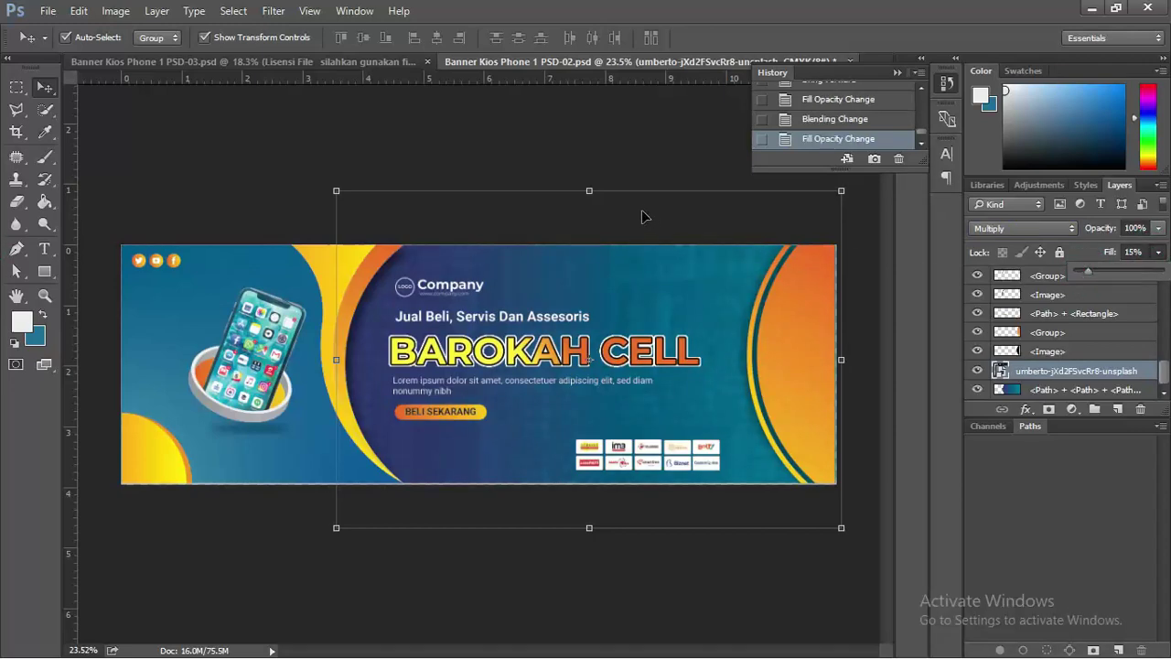
pyautogui.click(612, 168)
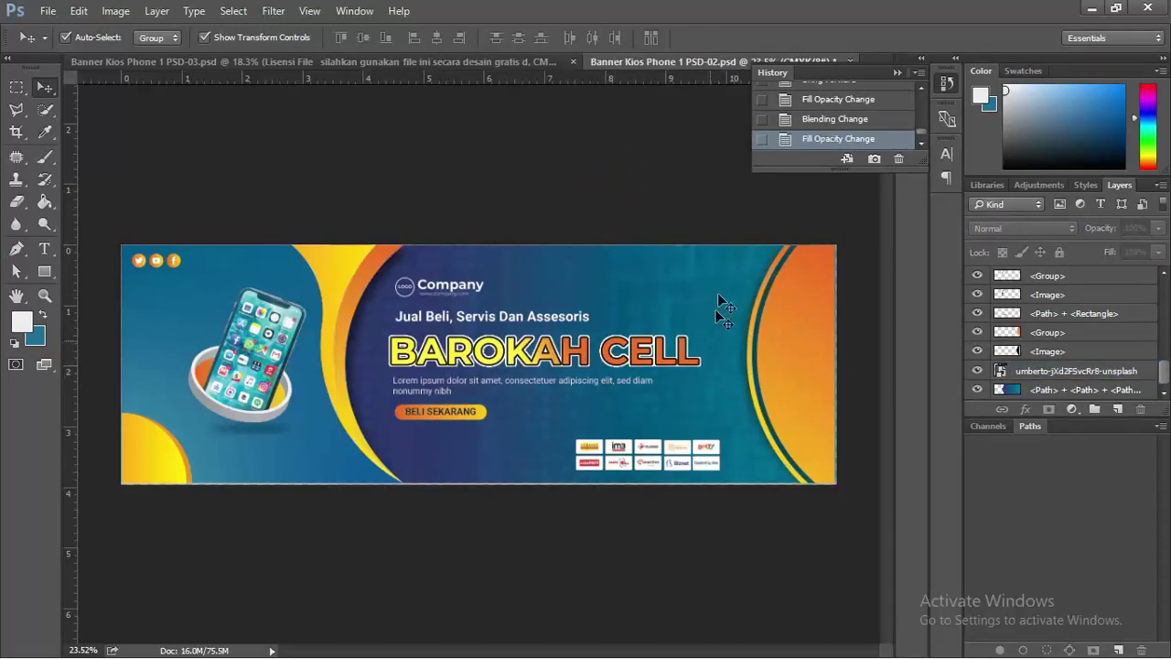
# Choose the Eraser tool and rasterize the circuit board smart object layer so that it can be erased.
pyautogui.scroll(-3, 599, 284)
pyautogui.press('alt')
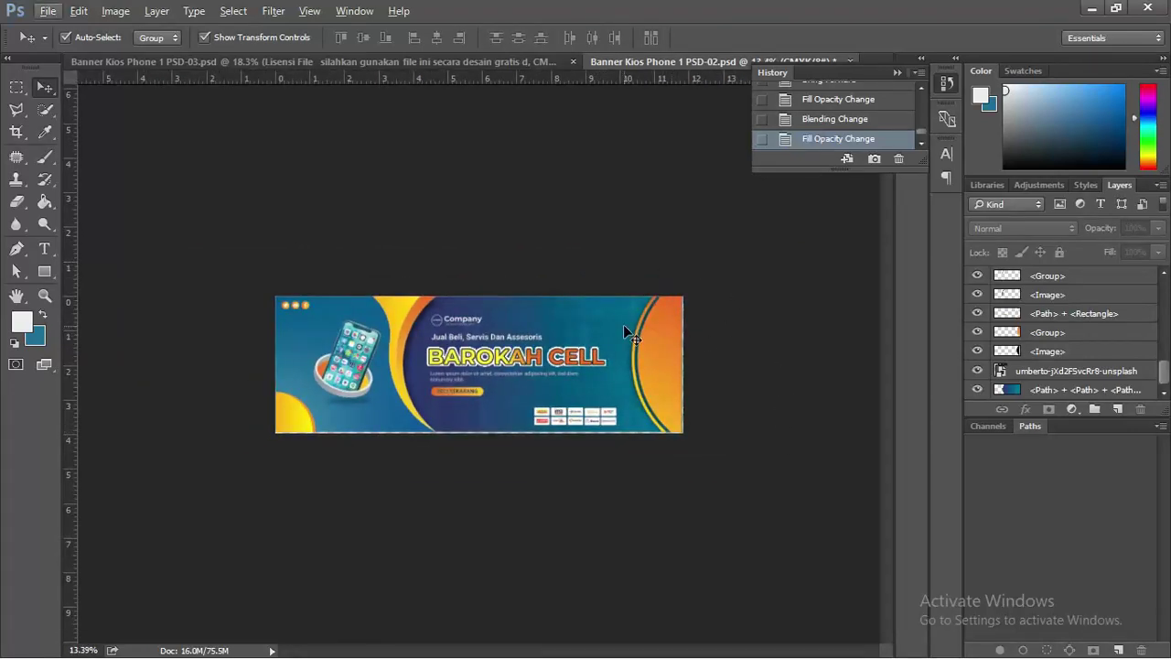
pyautogui.click(18, 202)
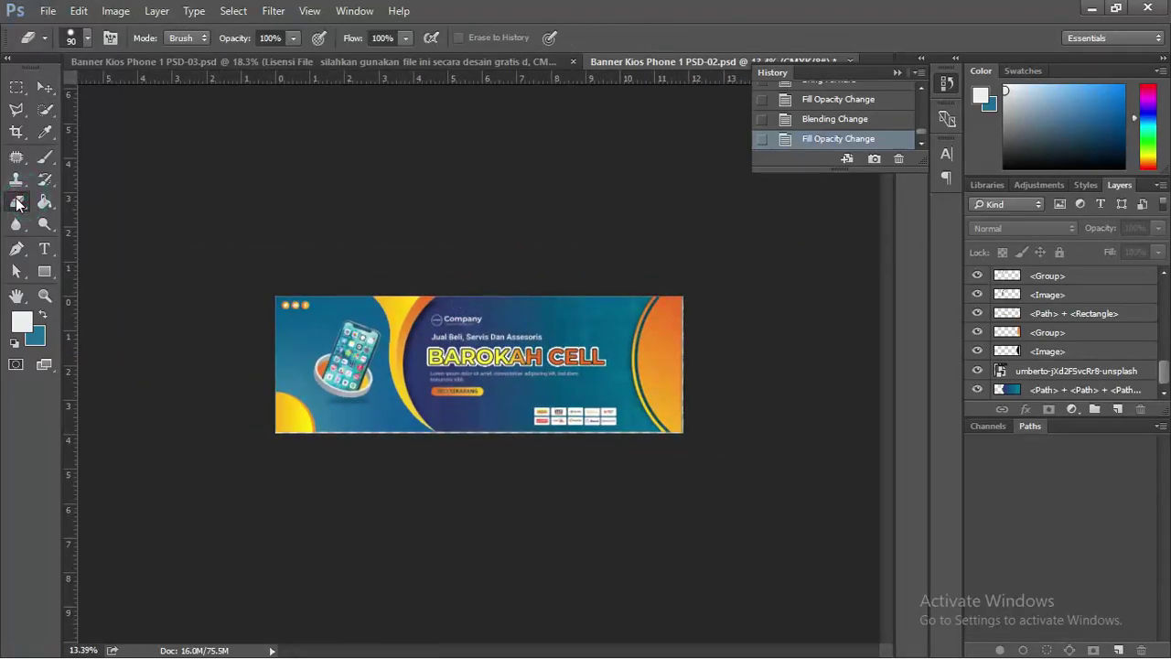
pyautogui.click(1072, 370)
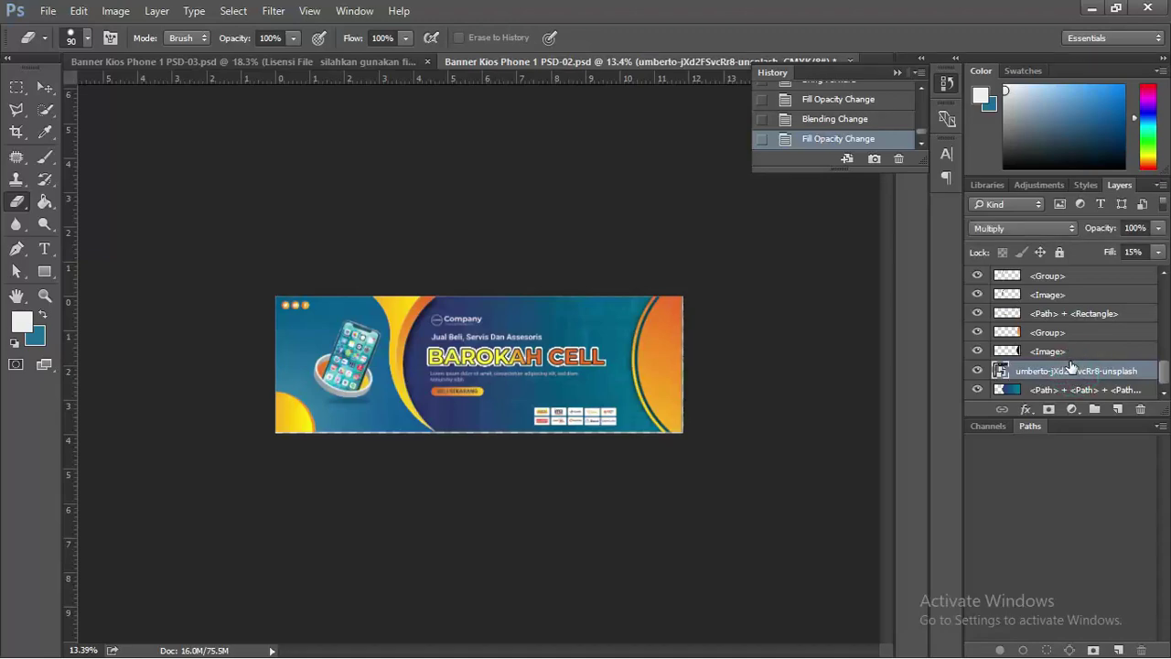
pyautogui.rightClick(1072, 371)
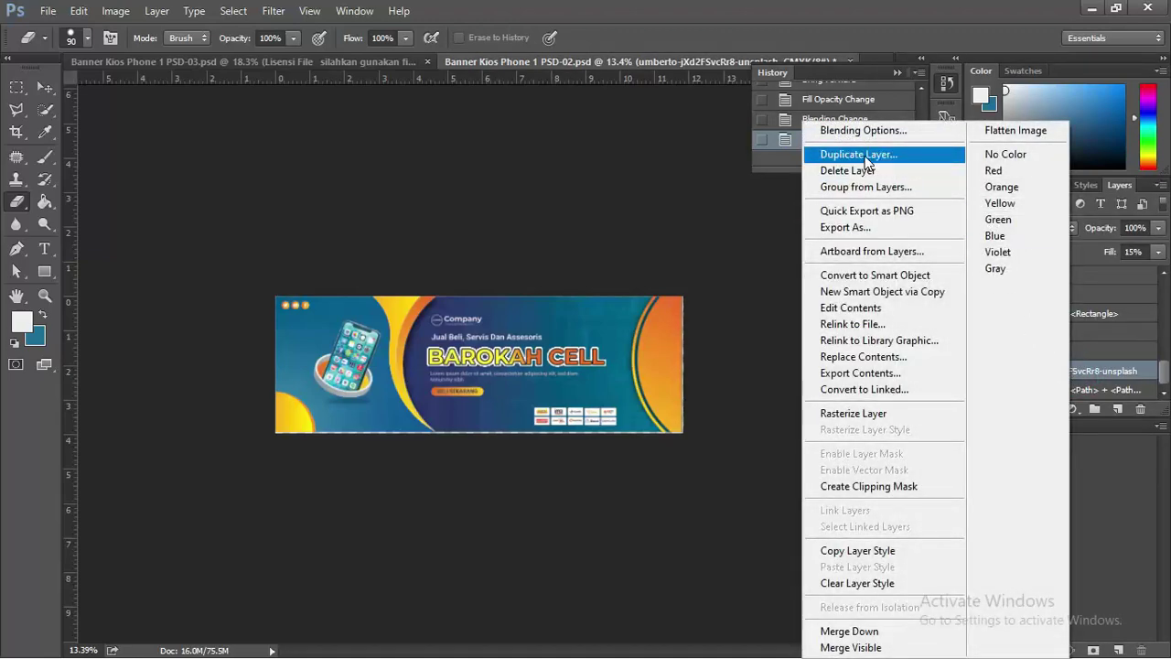
pyautogui.click(889, 413)
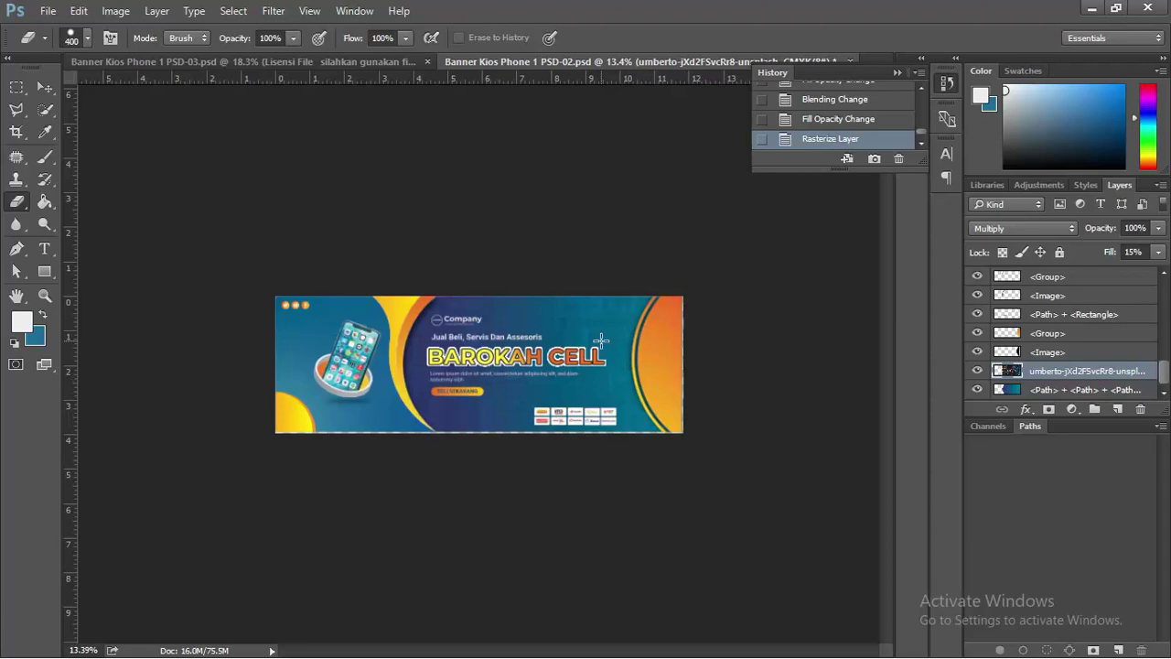
# Set the eraser to 0% hardness and 97 px, and try erasing the circuit texture at the banner's lower right.
pyautogui.rightClick(601, 340)
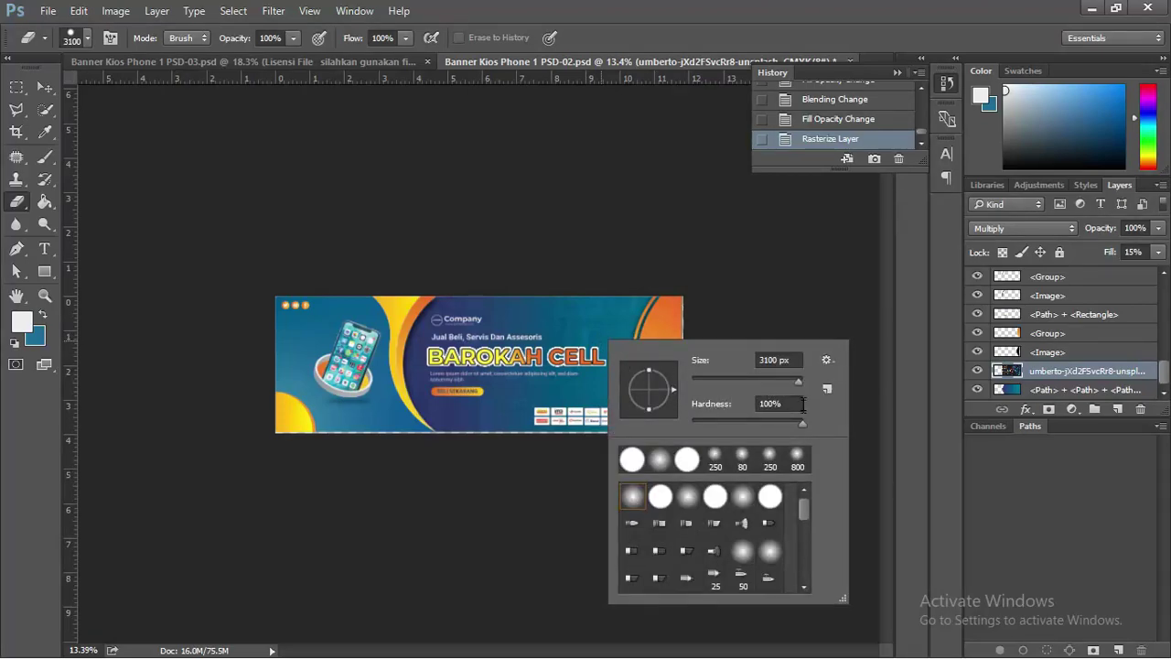
pyautogui.moveTo(802, 424); pyautogui.dragTo(651, 408)
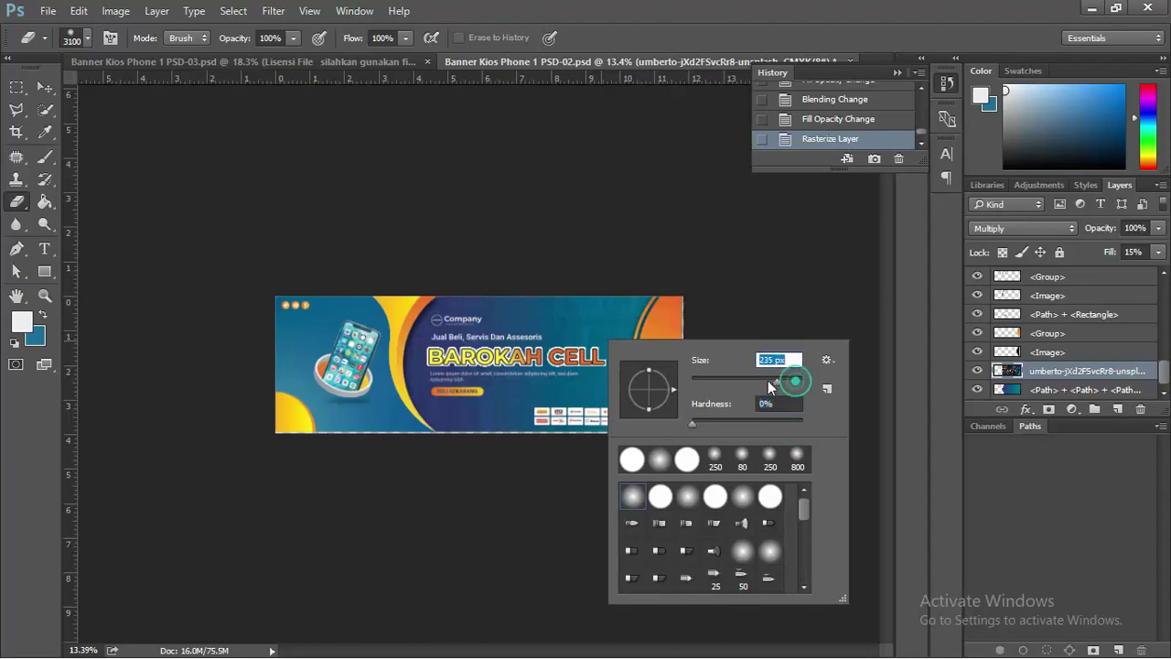
pyautogui.moveTo(768, 381); pyautogui.dragTo(743, 379)
pyautogui.click(689, 283)
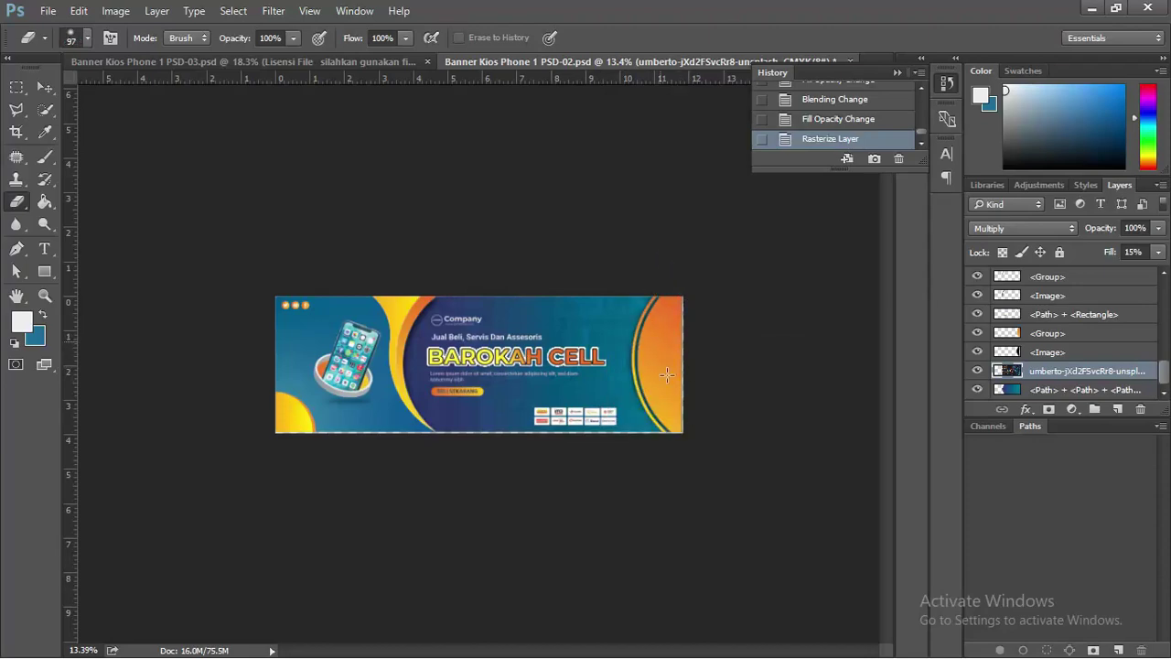
pyautogui.click(662, 430)
pyautogui.hotkey('ctrl', 'z')
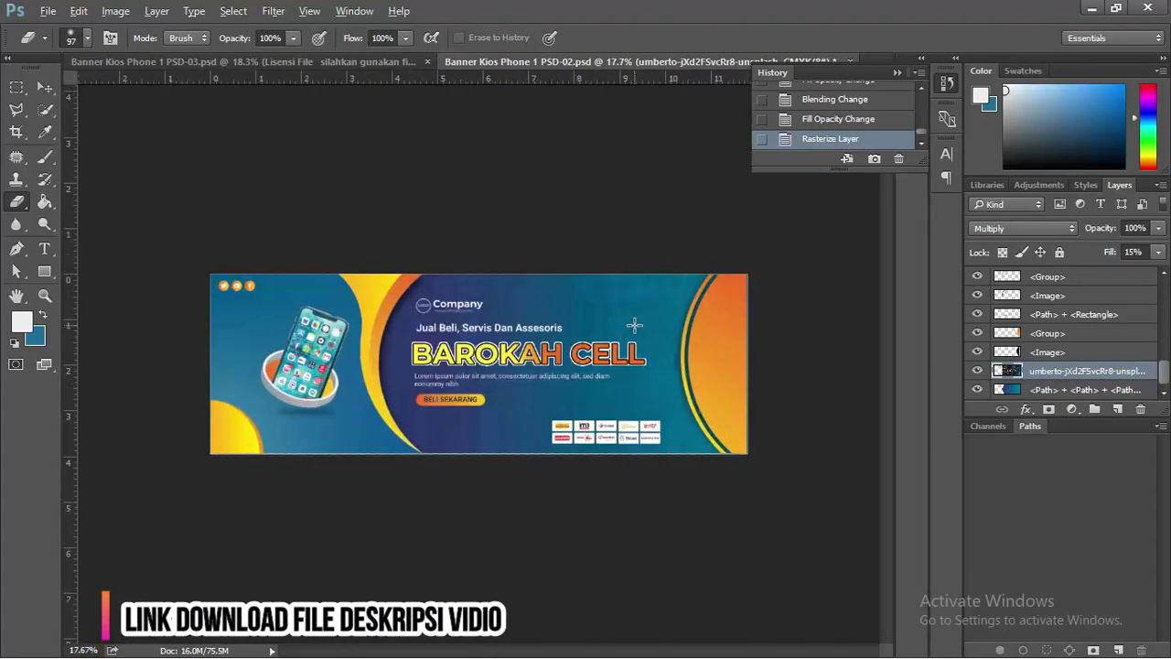
# Enlarge the eraser to 3953 px and softly erase the circuit texture around the banner's right end.
pyautogui.scroll(1, 634, 325)
pyautogui.rightClick(634, 325)
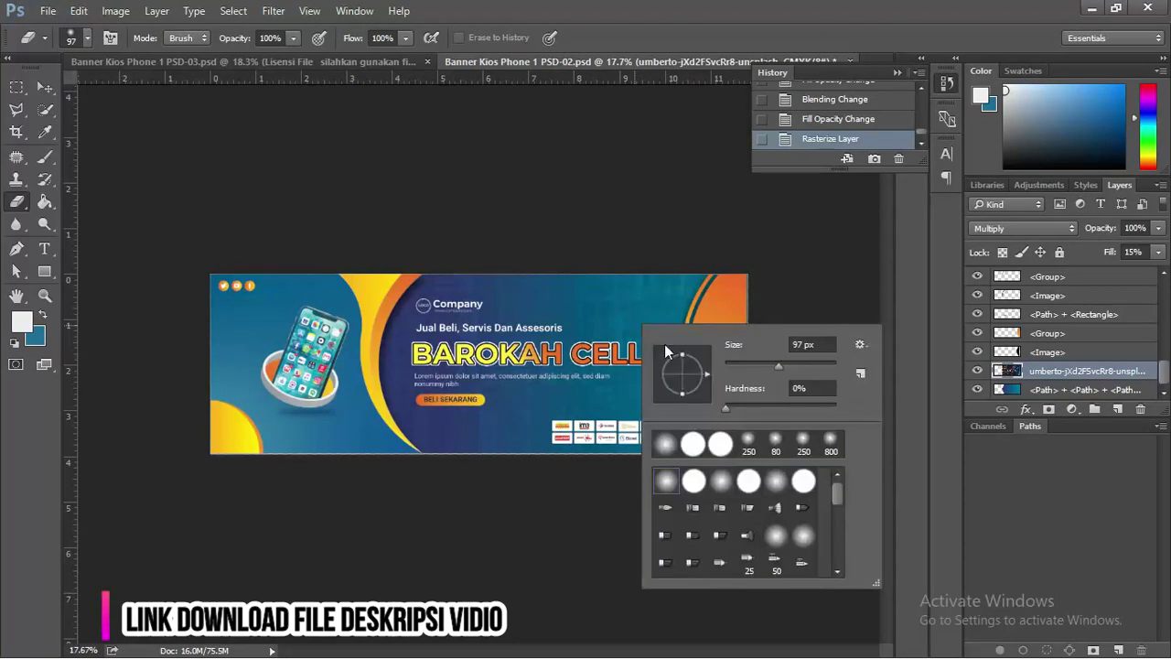
pyautogui.moveTo(769, 365); pyautogui.dragTo(829, 351)
pyautogui.click(776, 262)
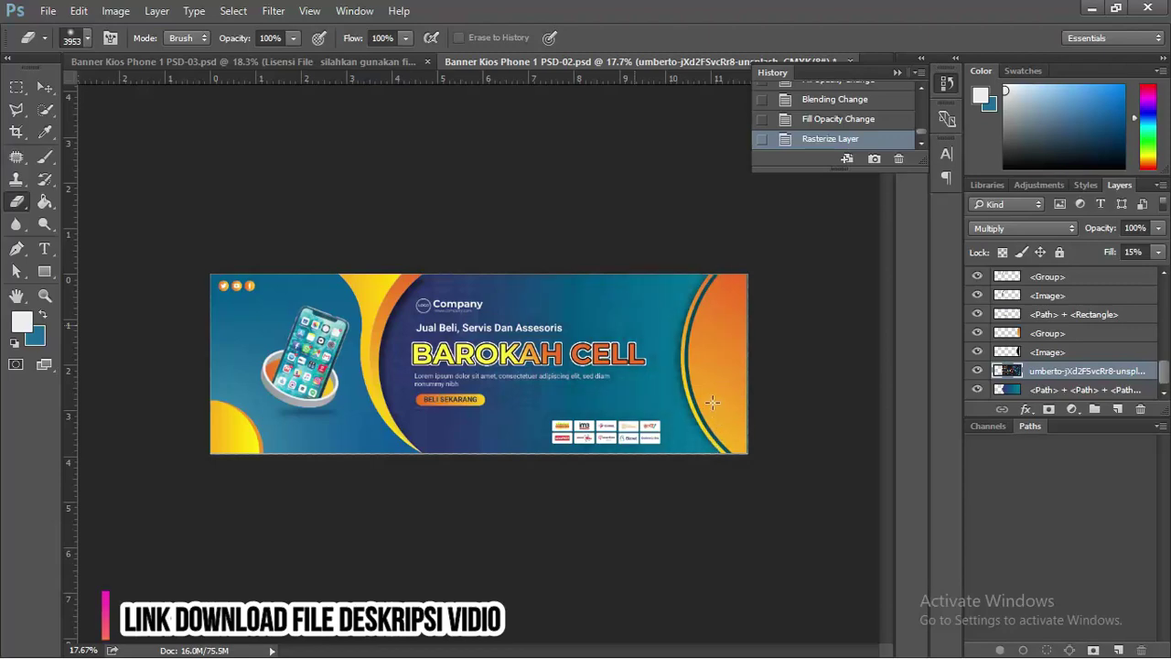
pyautogui.click(759, 394)
pyautogui.hotkey('ctrl', 'z')
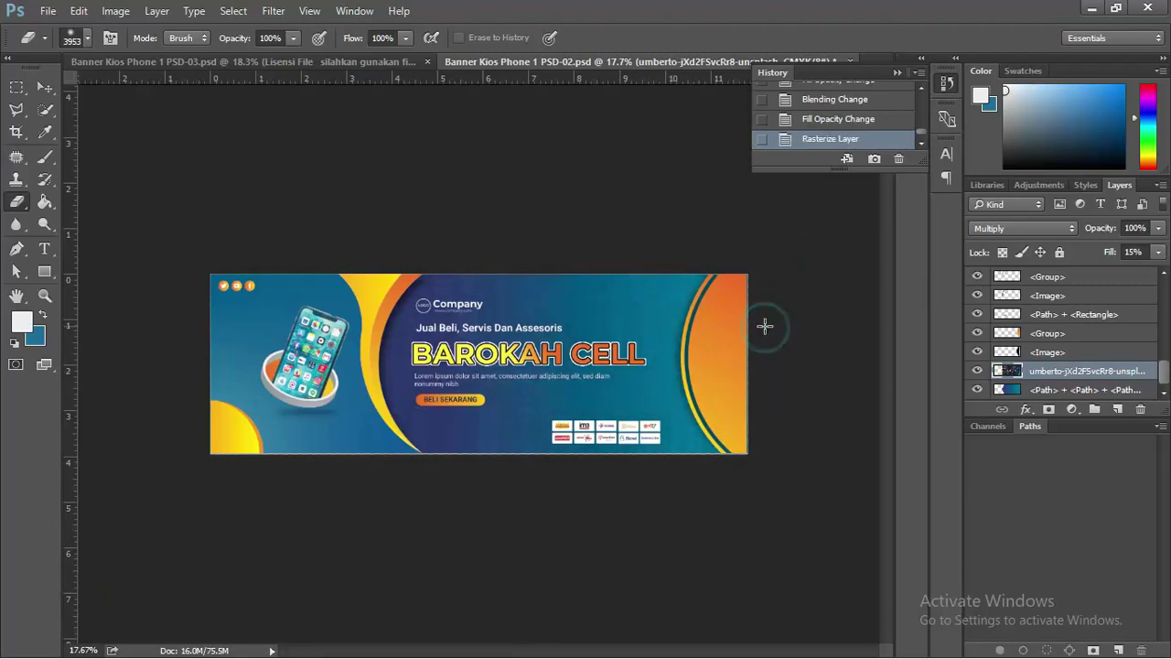
pyautogui.click(766, 476)
pyautogui.click(43, 89)
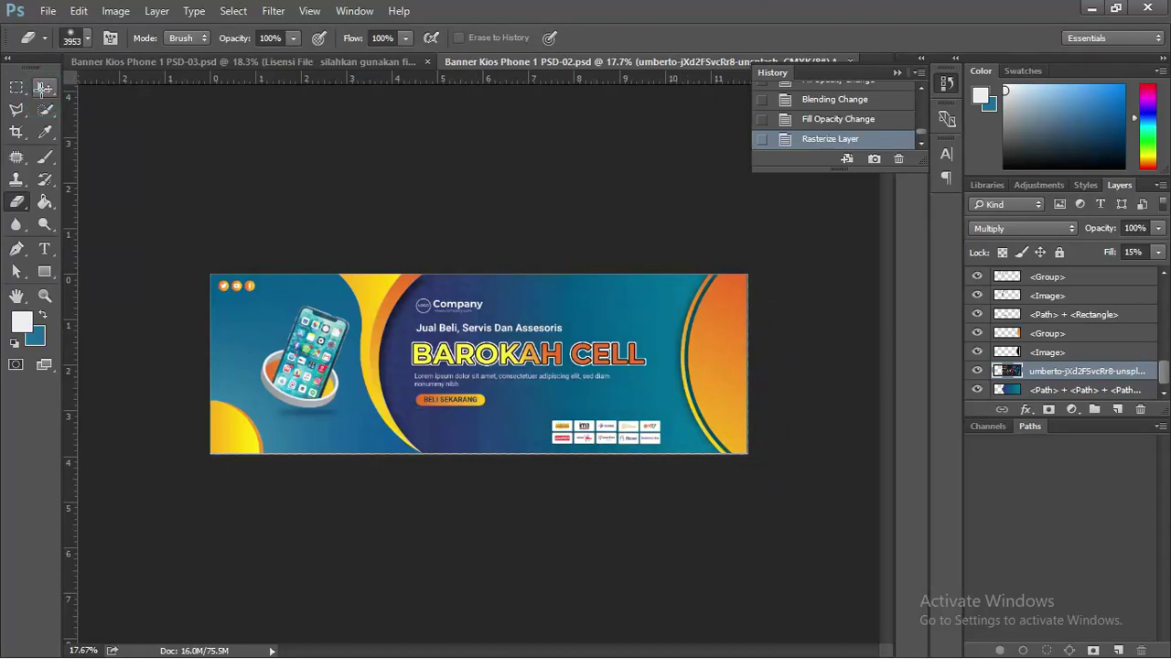
pyautogui.click(43, 89)
# Inspect the banner's faded circuit texture, text and company logo group at different magnifications.
pyautogui.hotkey('ctrl', '+')
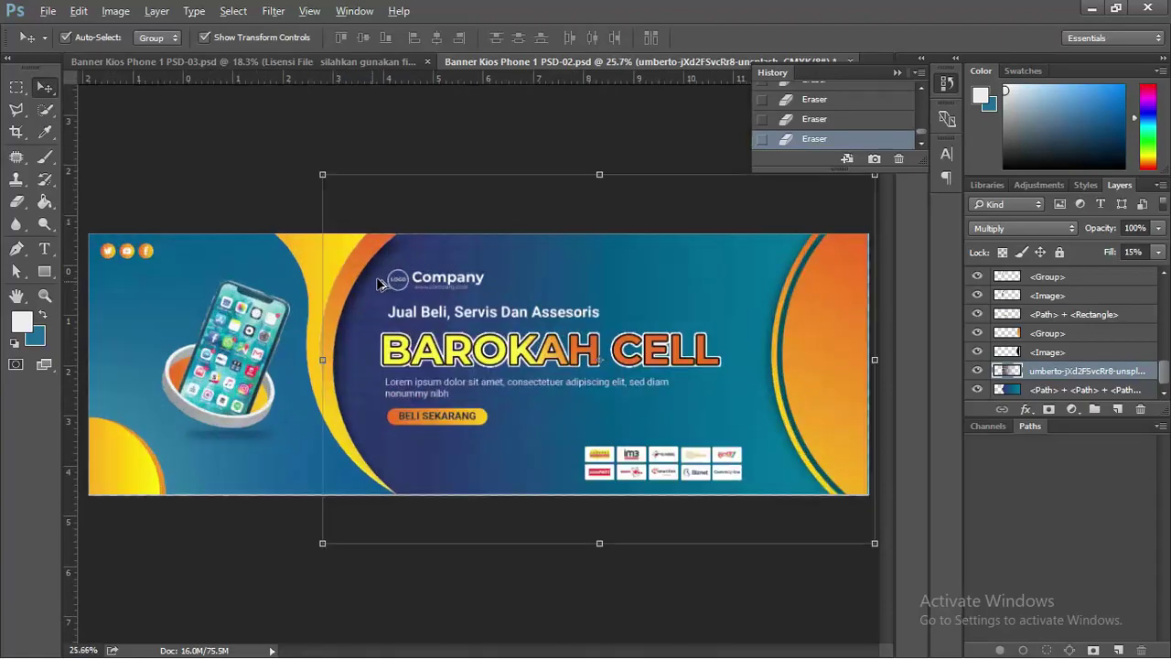
pyautogui.press('alt')
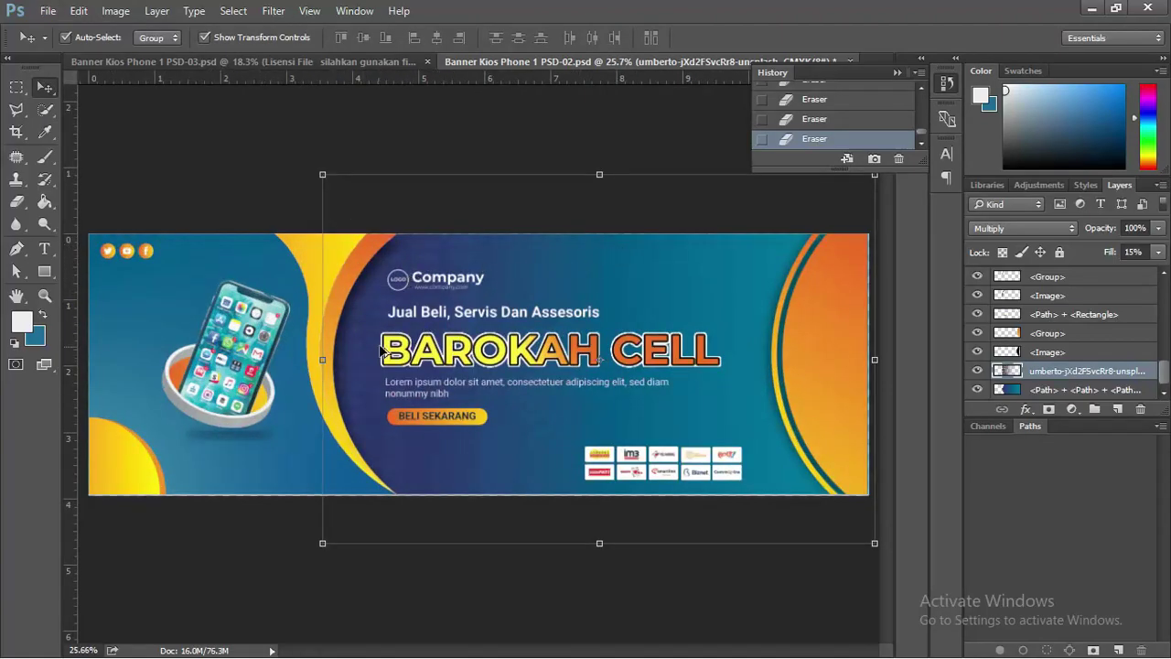
pyautogui.scroll(2, 373, 360)
pyautogui.scroll(-2, 372, 361)
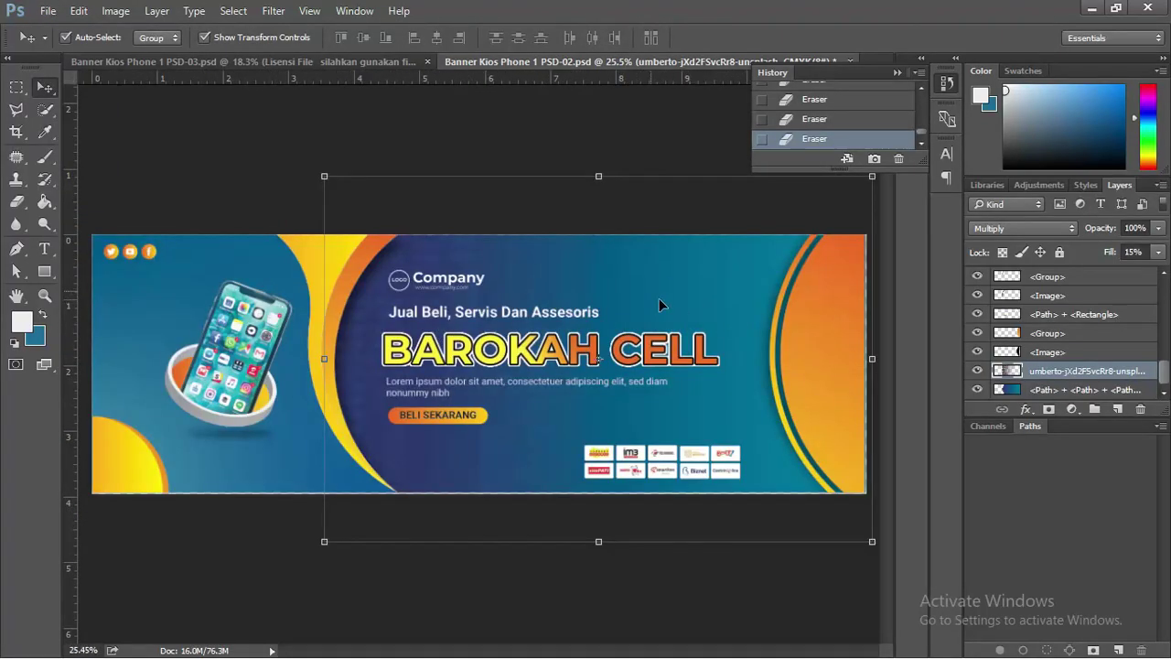
pyautogui.scroll(-1, 688, 296)
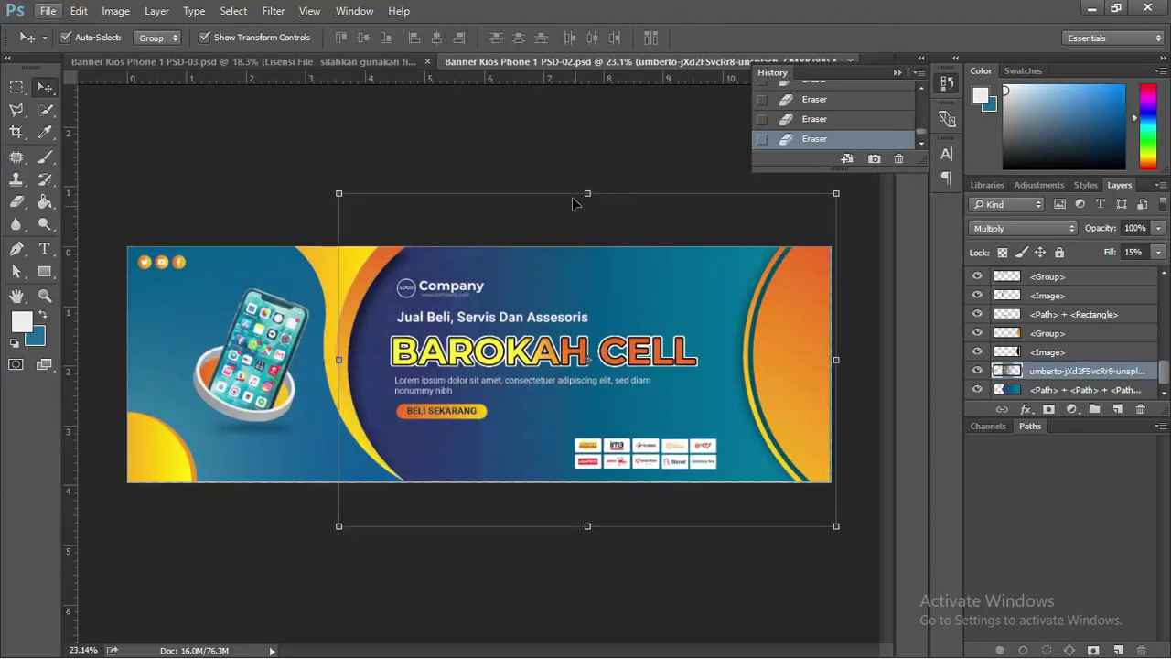
pyautogui.click(538, 160)
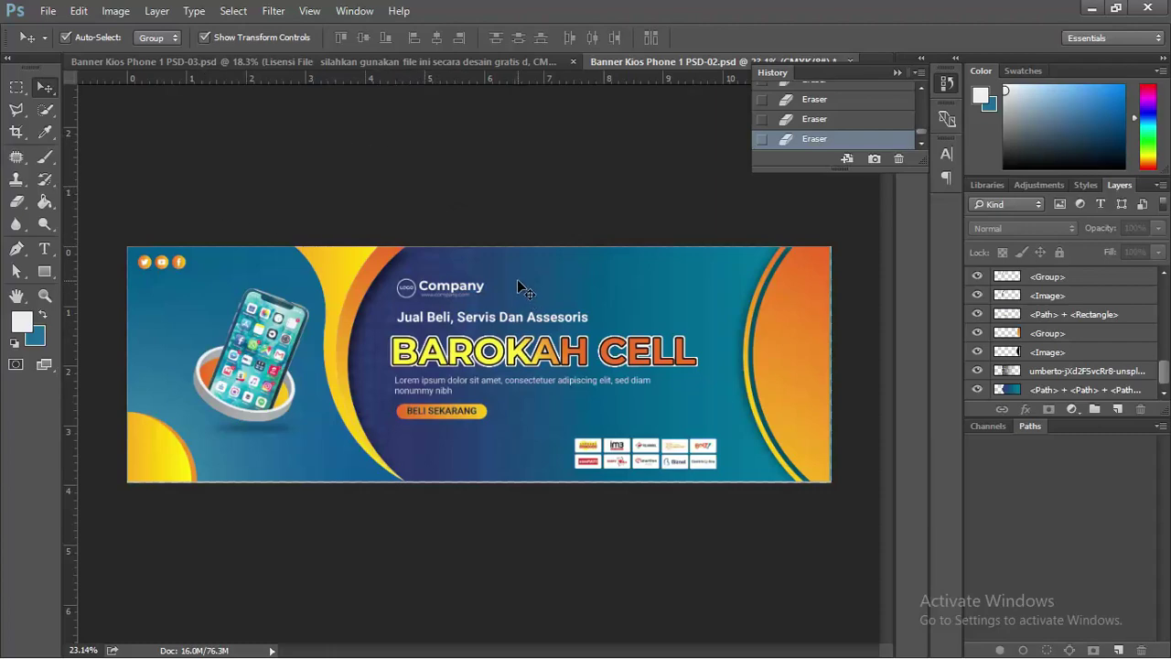
pyautogui.click(454, 294)
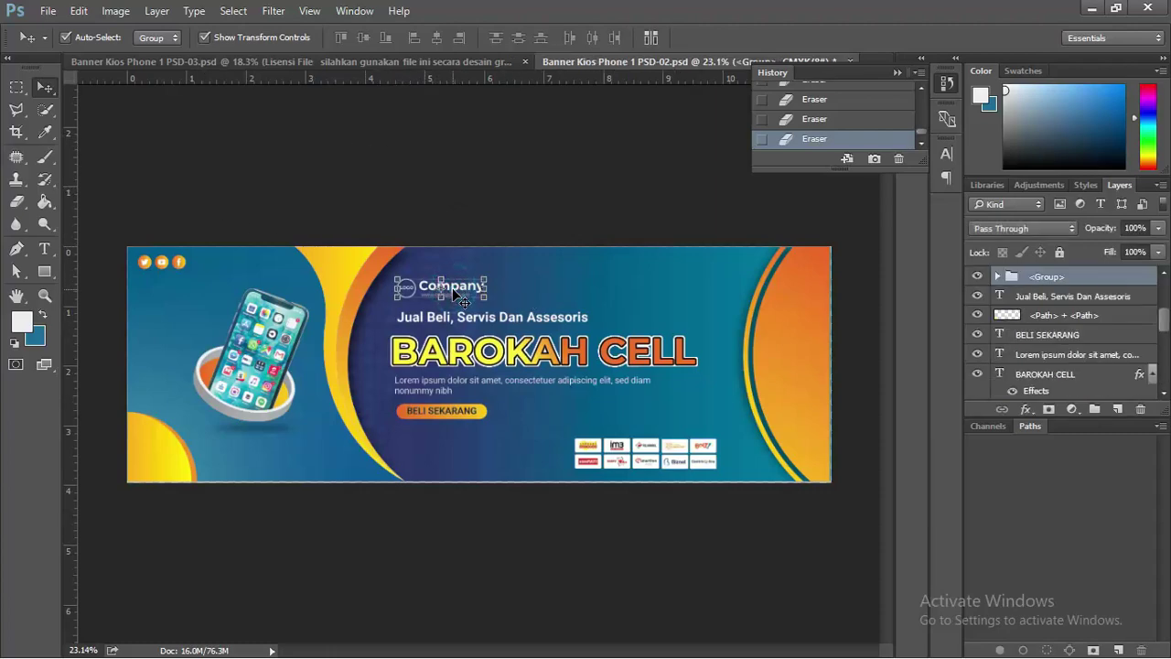
pyautogui.click(324, 202)
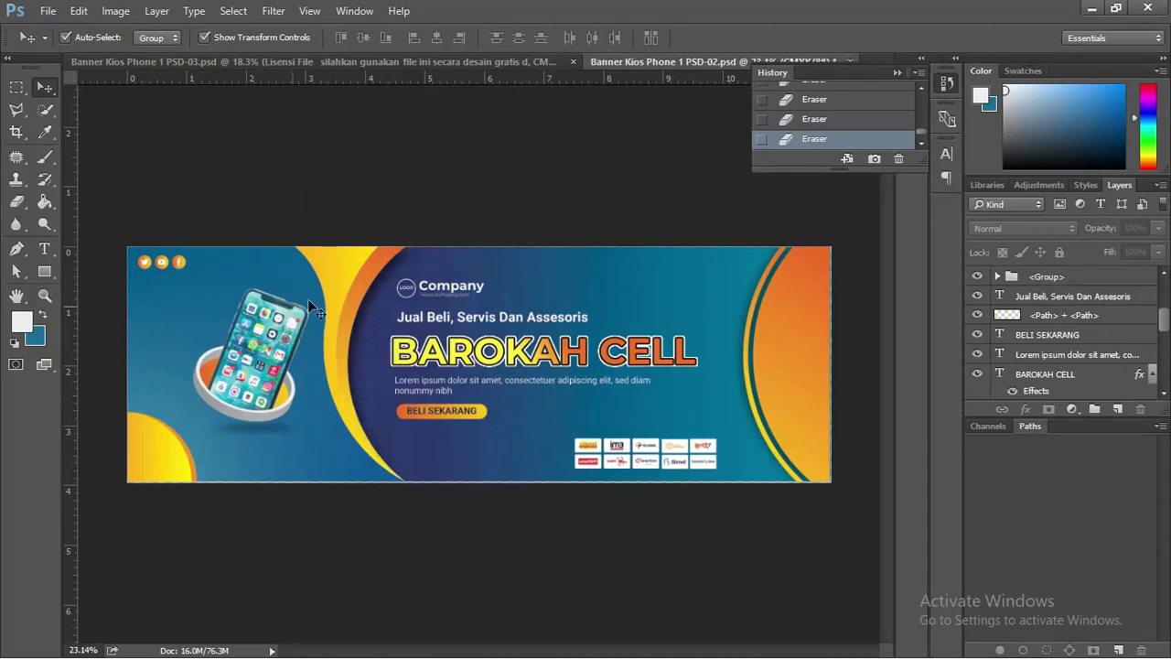
# Switch to CorelDRAW, where the Banner Kios Phone 1 Coreldraw.cdr file is open.
pyautogui.hotkey('alt', 'Tab')
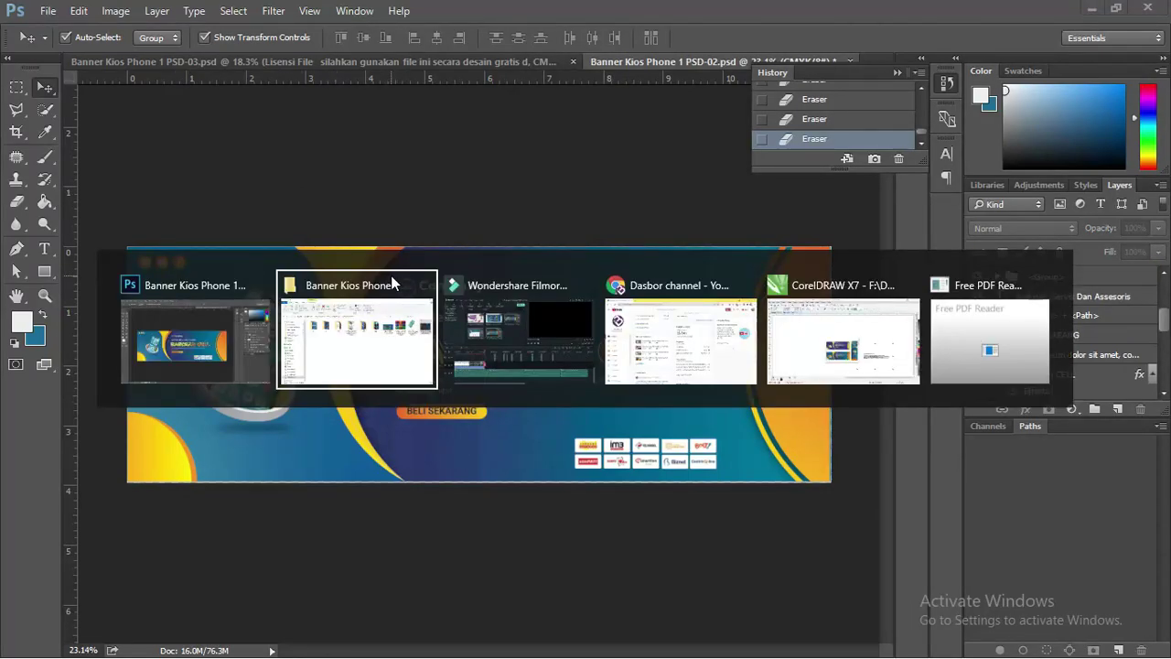
pyautogui.hotkey('alt', 'Tab')
pyautogui.hotkey('alt', 'Tab')
pyautogui.hotkey('alt', 'Tab')
pyautogui.click(863, 443)
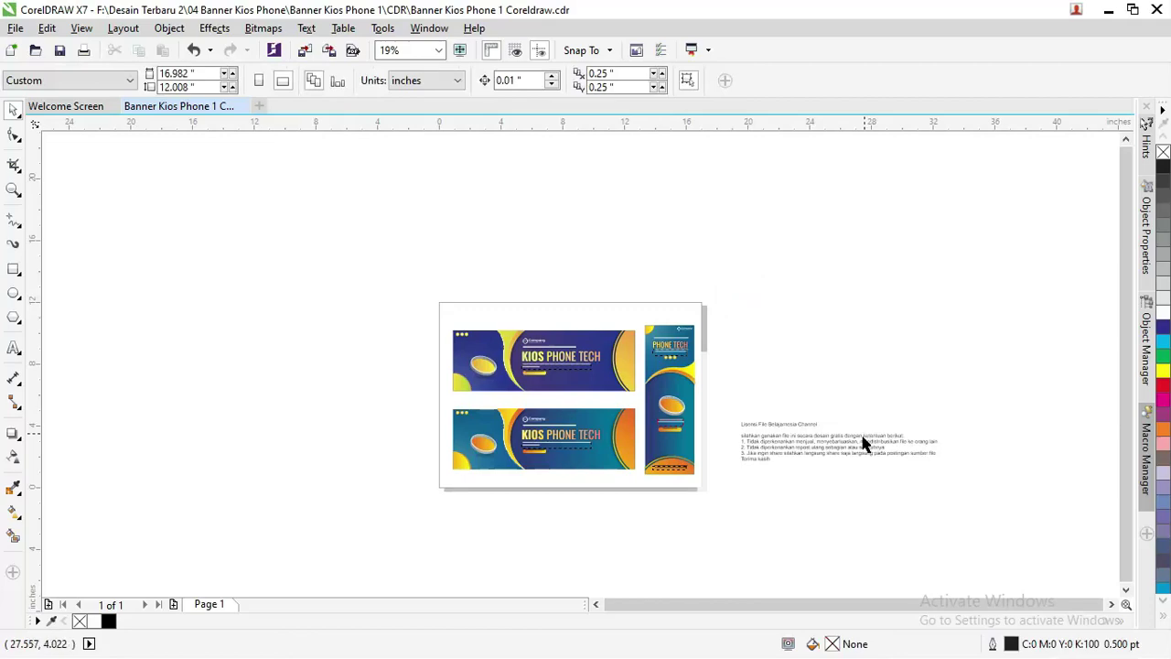
# Examine the licence text beside the page and the blue KIOS PHONE TECH banner's artwork at different magnifications.
pyautogui.click(859, 444)
pyautogui.click(846, 454)
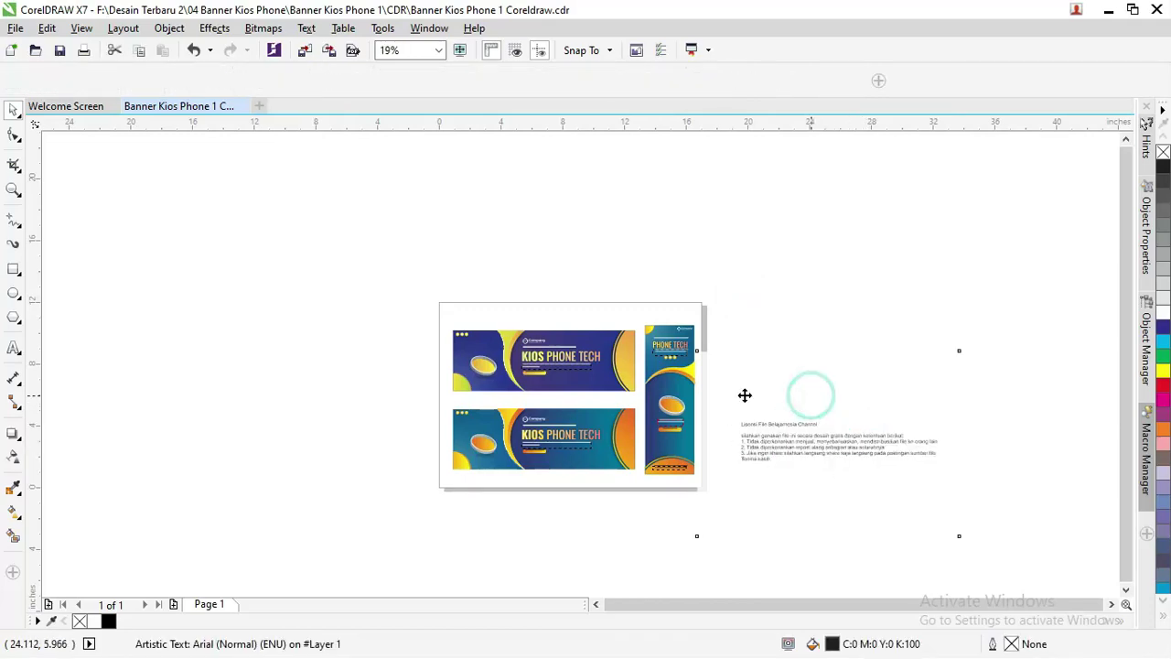
pyautogui.click(596, 364)
pyautogui.scroll(2, 595, 364)
pyautogui.scroll(-1, 595, 363)
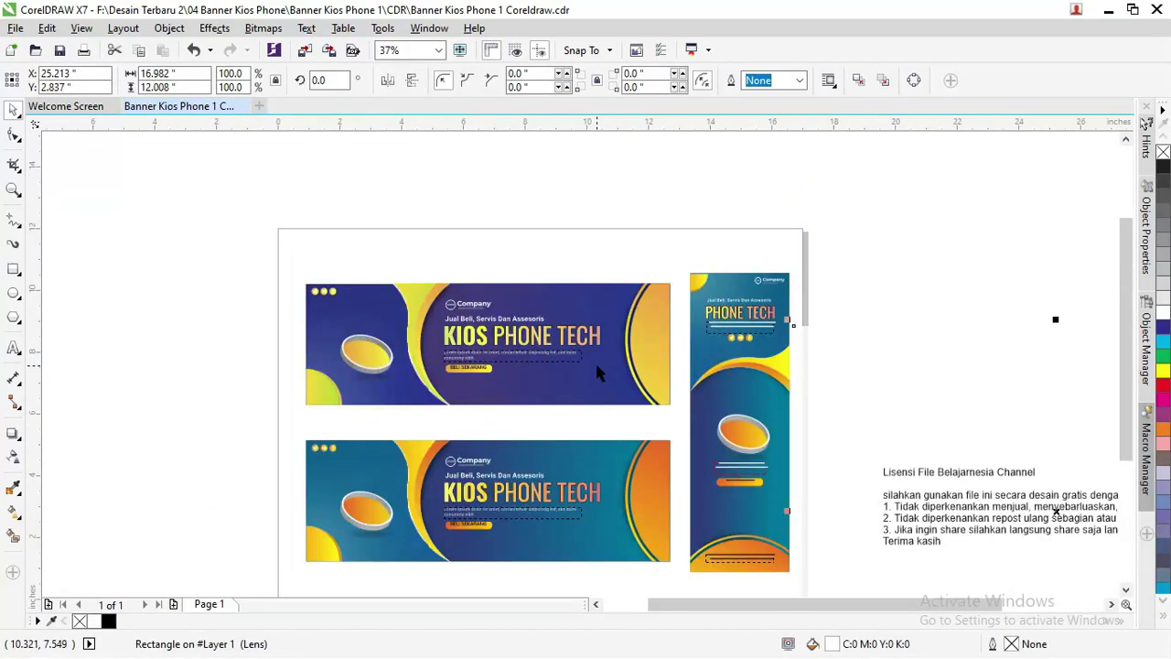
pyautogui.scroll(1, 508, 370)
pyautogui.scroll(2, 502, 364)
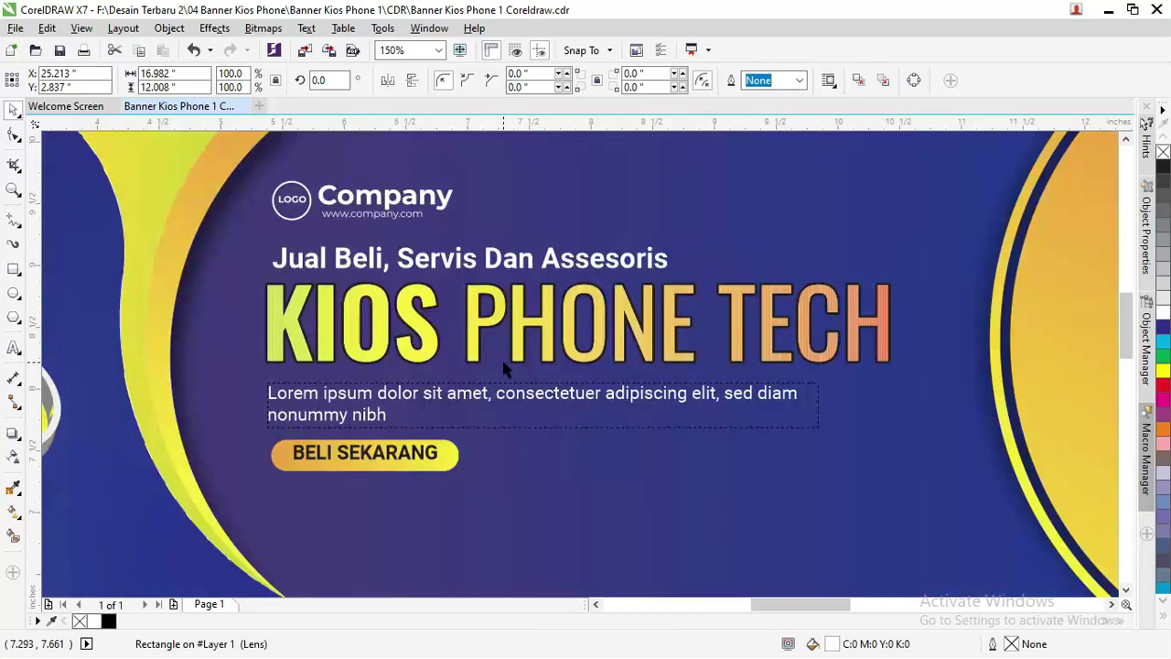
pyautogui.scroll(-1, 502, 364)
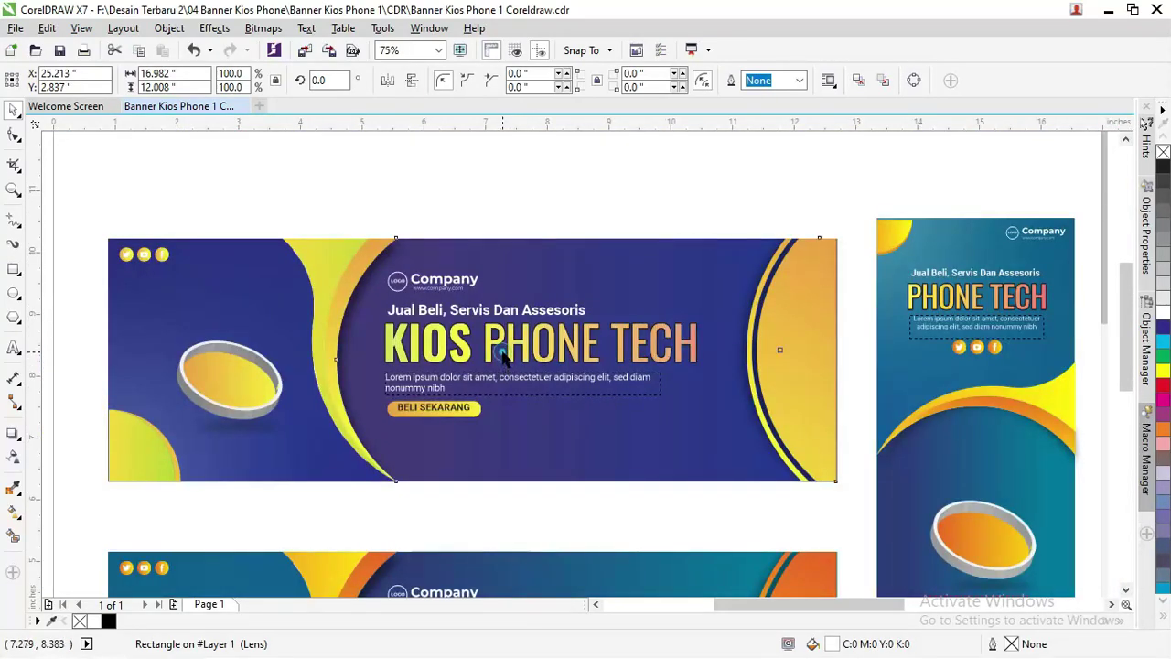
# Try to move the KIOS PHONE TECH headline group upward on the blue banner, and undo the move.
pyautogui.click(502, 357)
pyautogui.click(518, 341)
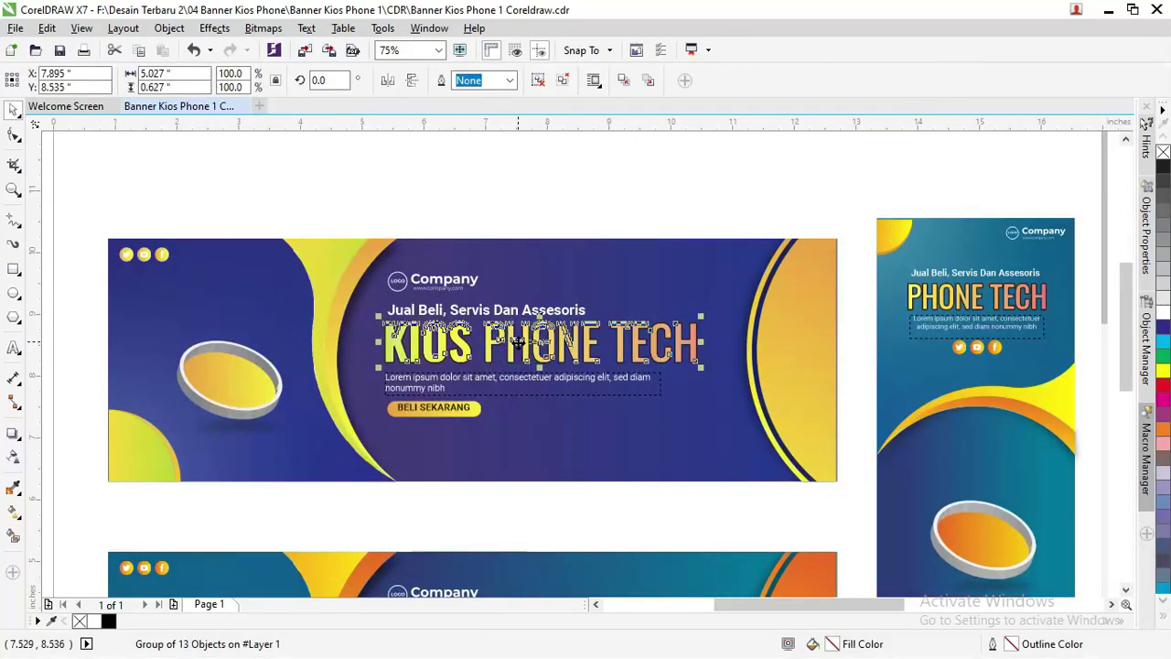
pyautogui.moveTo(518, 341); pyautogui.dragTo(559, 259)
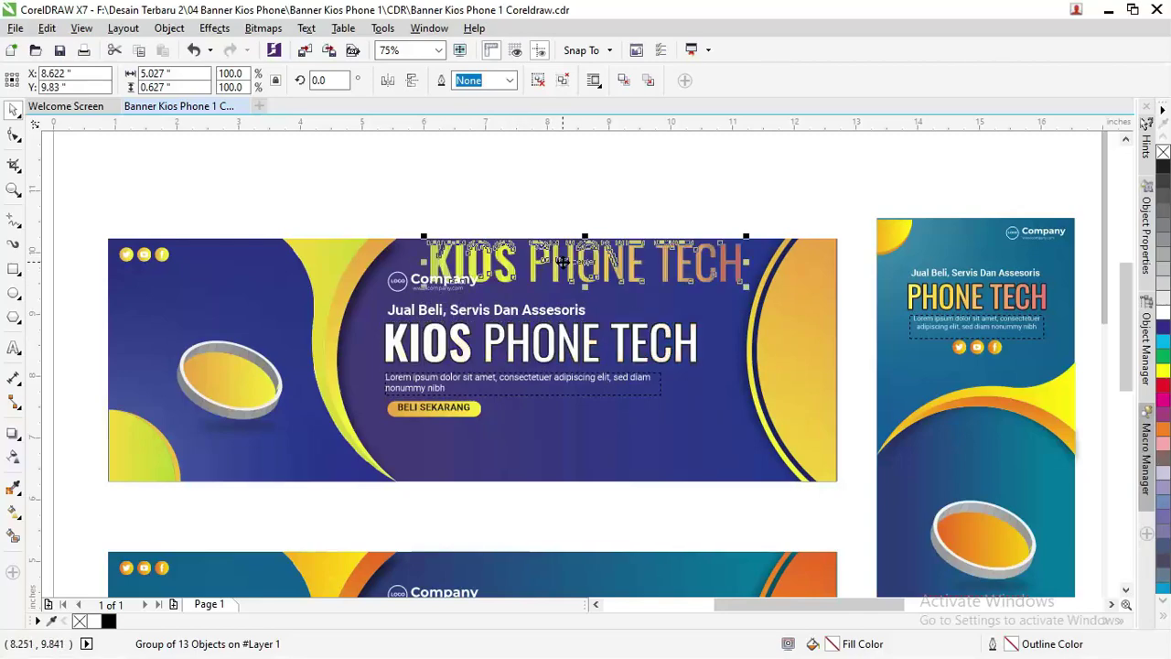
pyautogui.hotkey('ctrl', 'z')
pyautogui.click(673, 217)
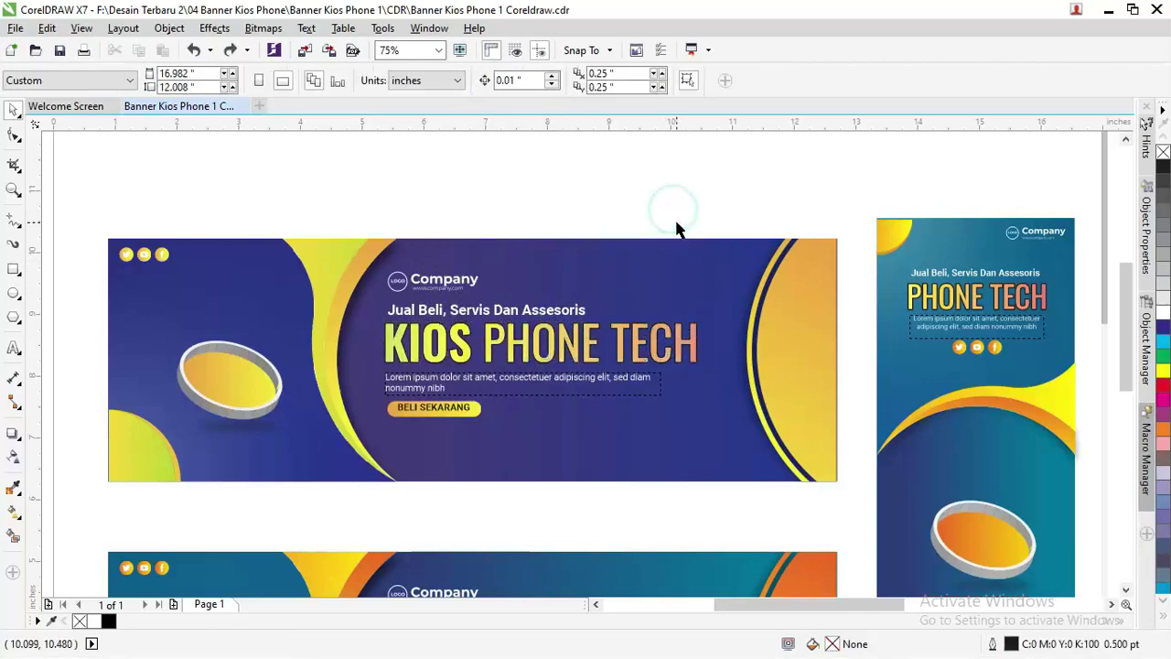
# Add the artistic text BAROKAH CELL in the free area at the blue banner's lower right.
pyautogui.click(643, 359)
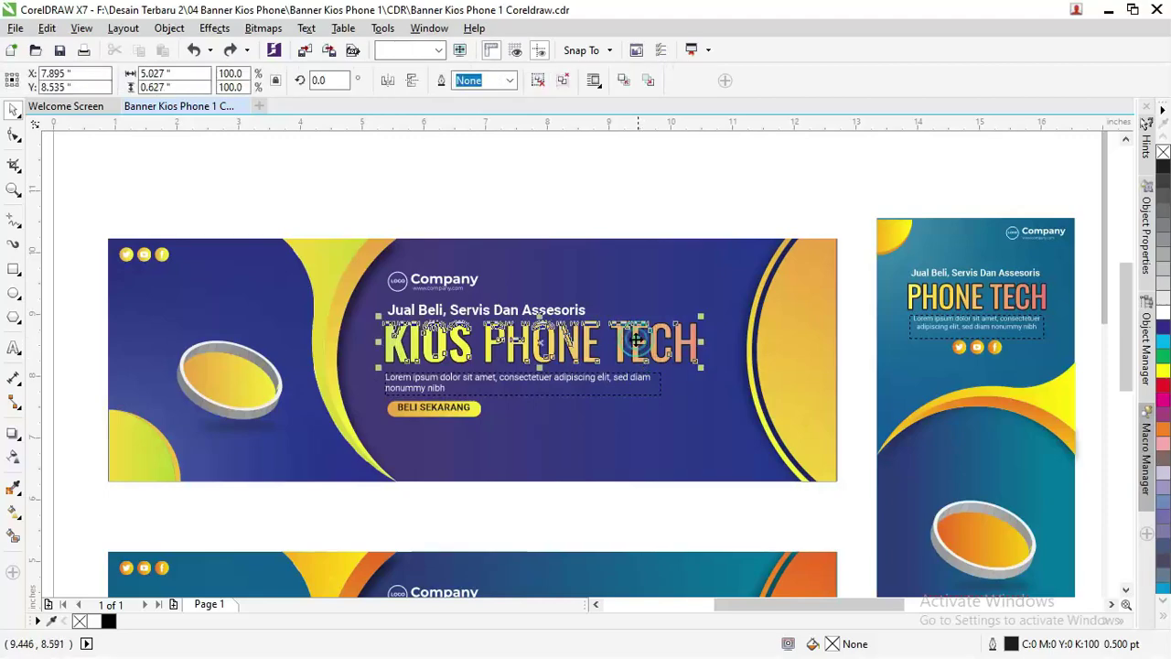
pyautogui.click(13, 345)
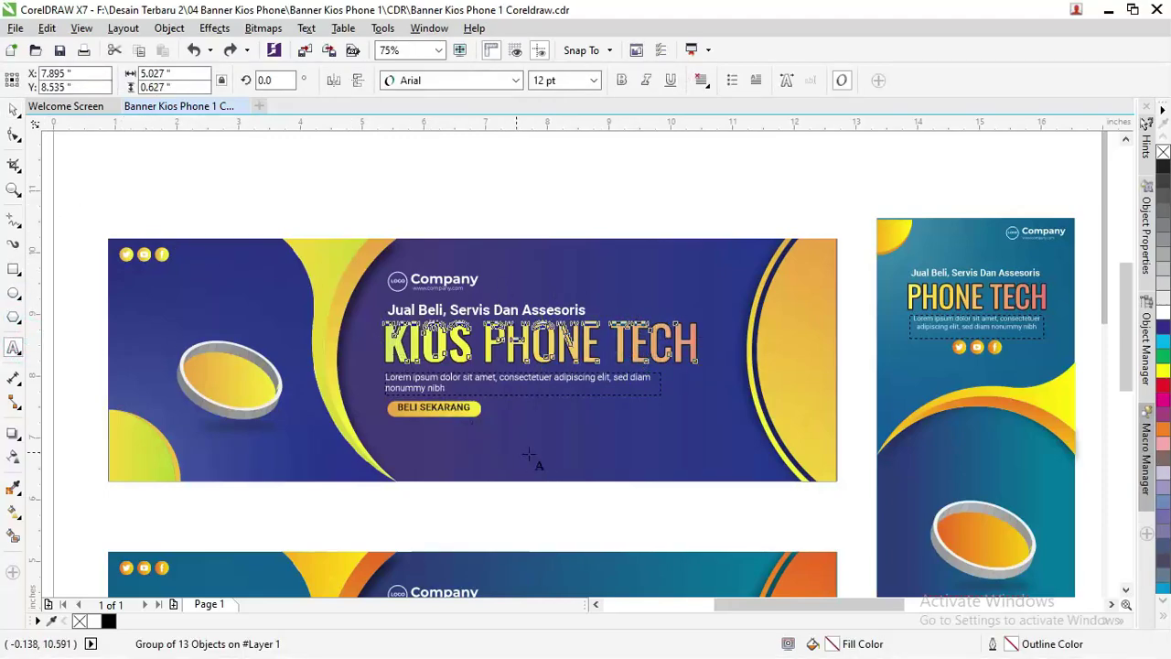
pyautogui.click(621, 472)
pyautogui.write('BAROKAH CELL')
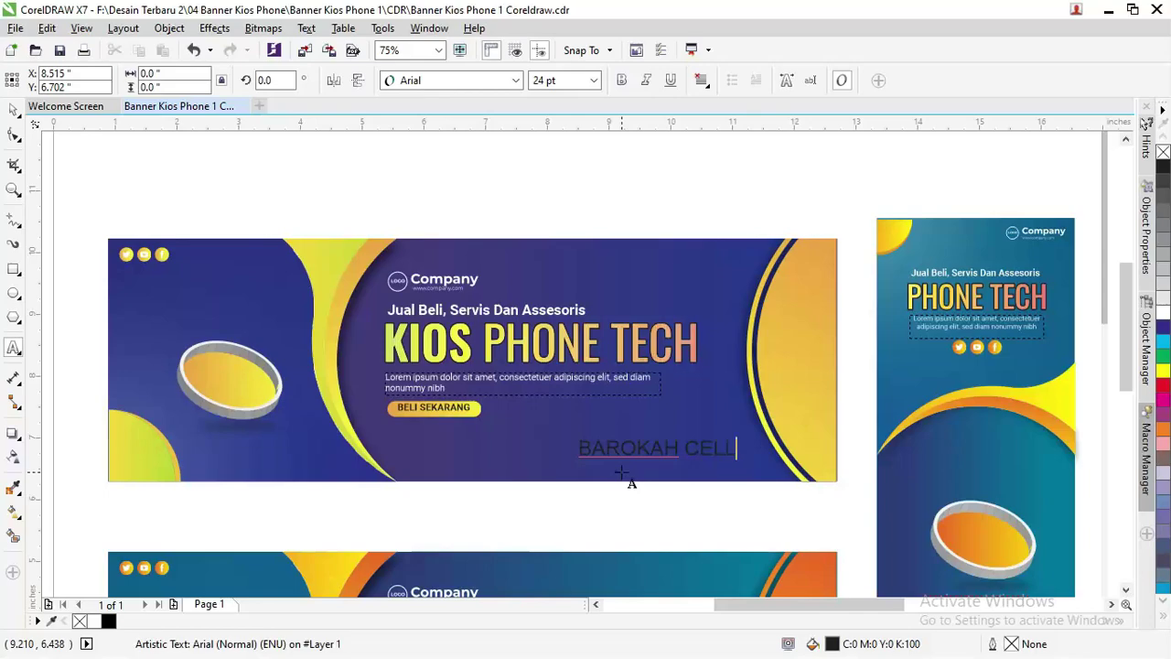
# Set the BAROKAH CELL text in Oswald Medium and enlarge it to about 61 pt, roughly 4.9 inches wide.
pyautogui.hotkey('ctrl', 'a')
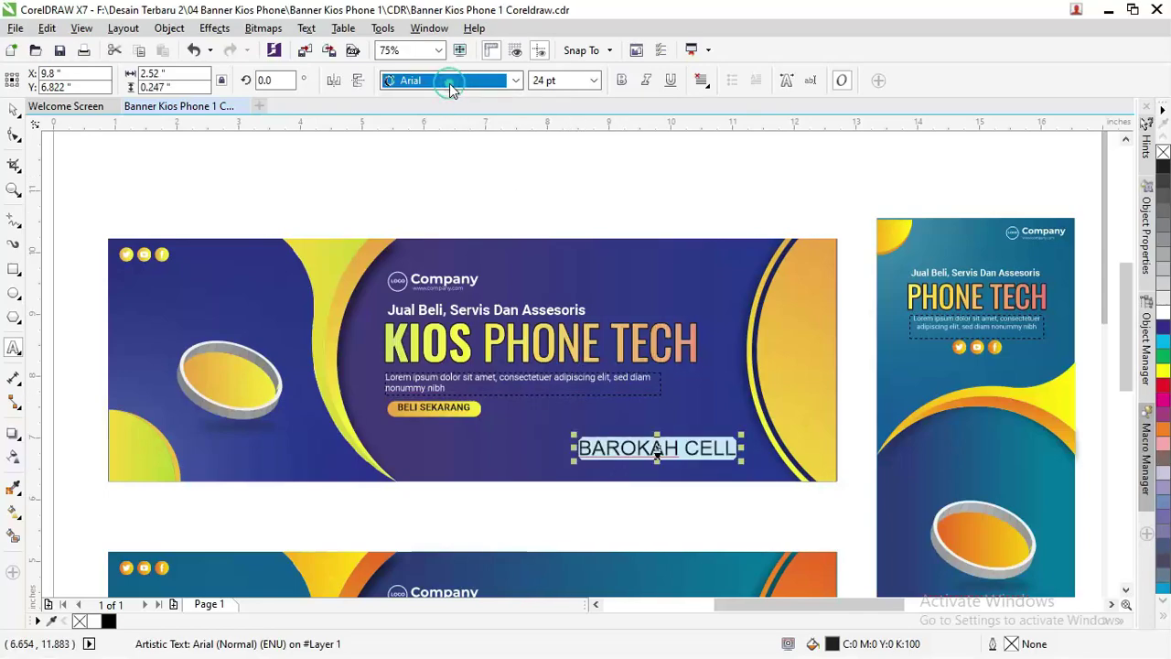
pyautogui.click(449, 83)
pyautogui.click(441, 144)
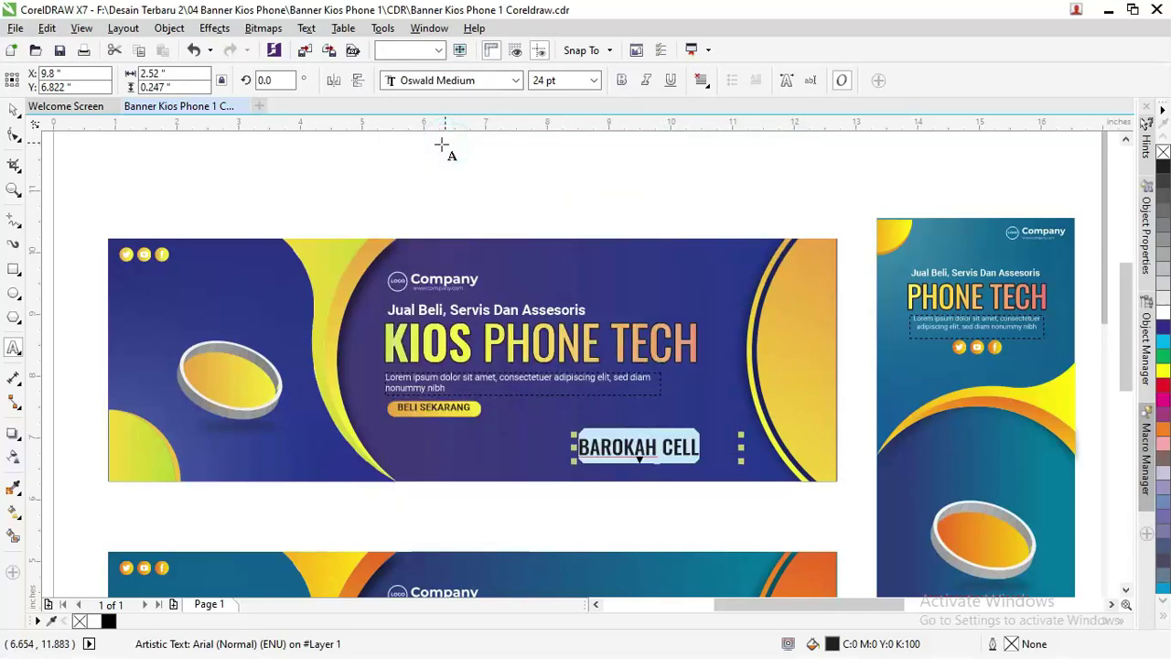
pyautogui.click(14, 109)
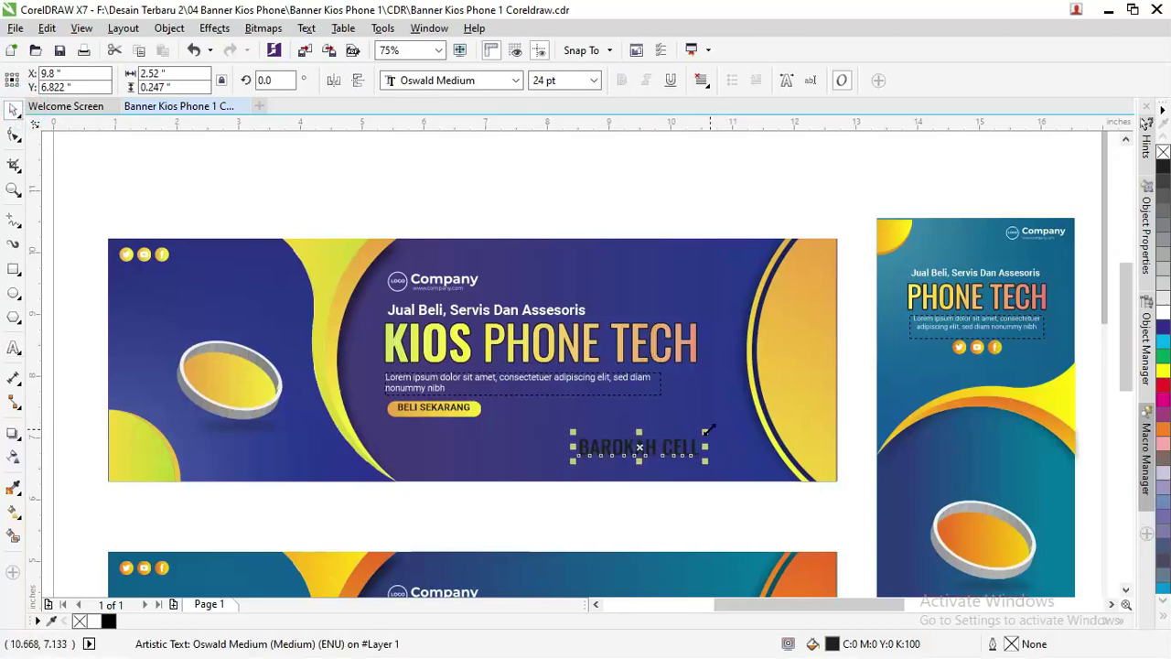
pyautogui.moveTo(706, 430); pyautogui.dragTo(674, 439)
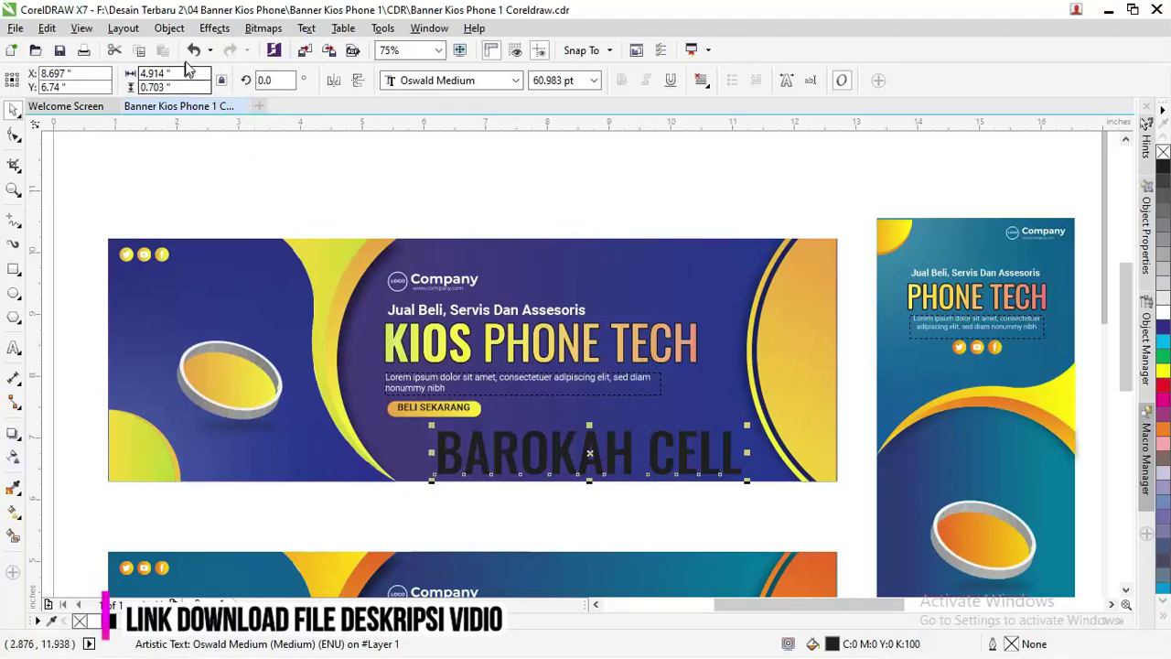
# Copy the orange end circle's gradient fill onto BAROKAH CELL and shorten the gradient to run yellow to orange across the letters.
pyautogui.click(15, 514)
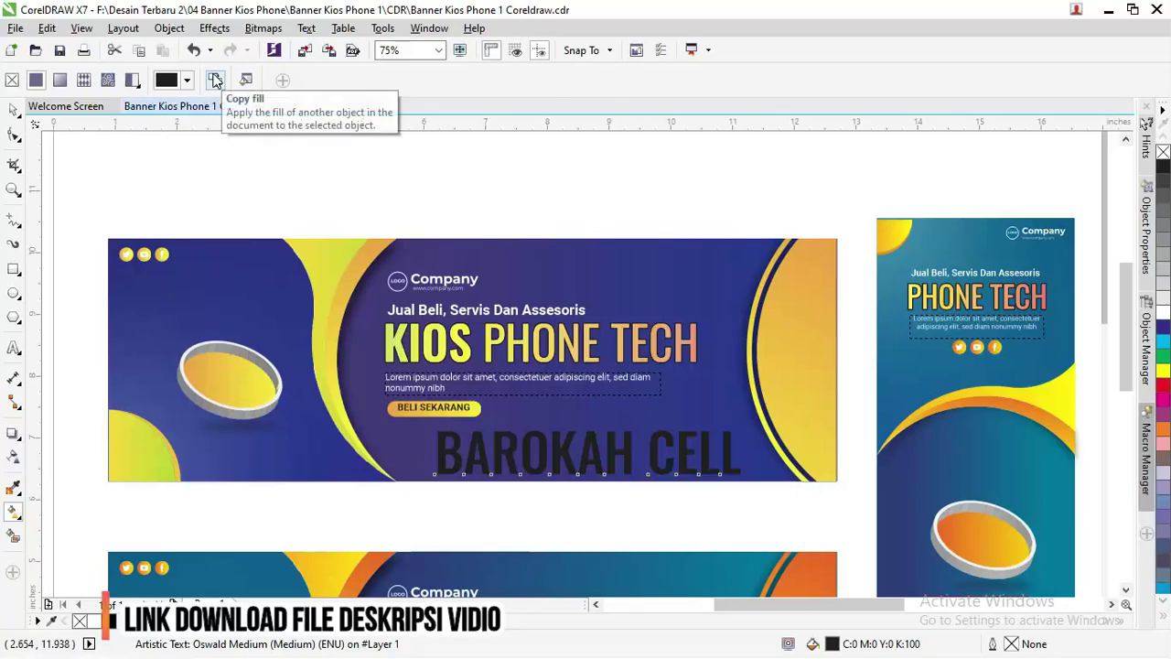
pyautogui.click(215, 81)
pyautogui.click(798, 297)
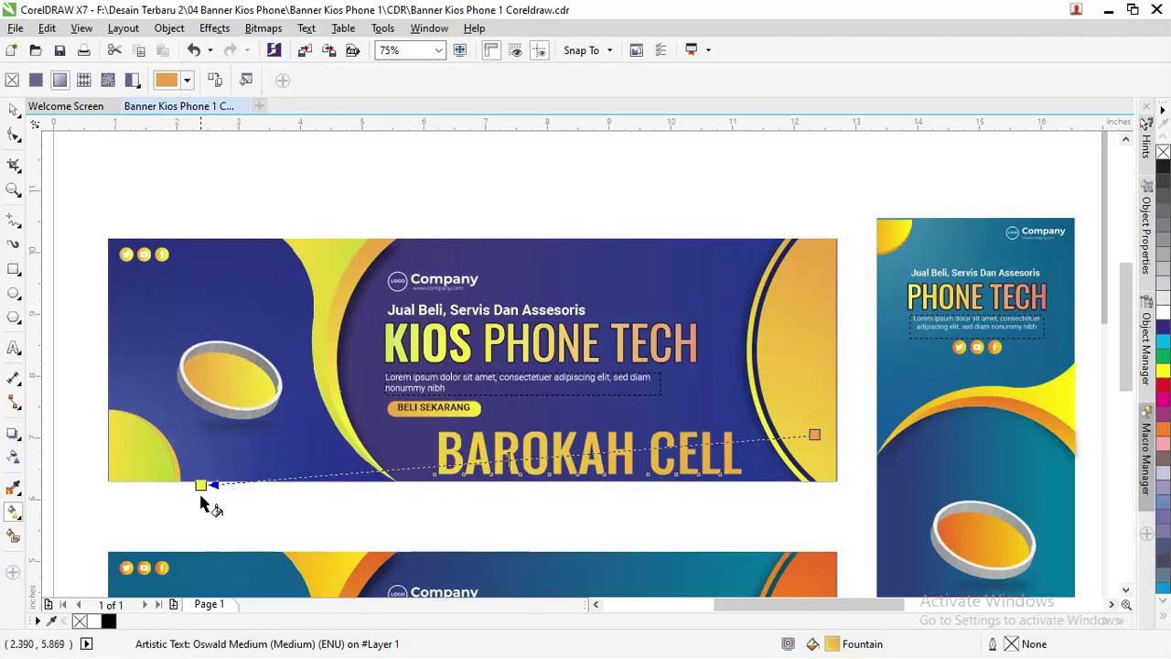
pyautogui.moveTo(200, 484); pyautogui.dragTo(468, 473)
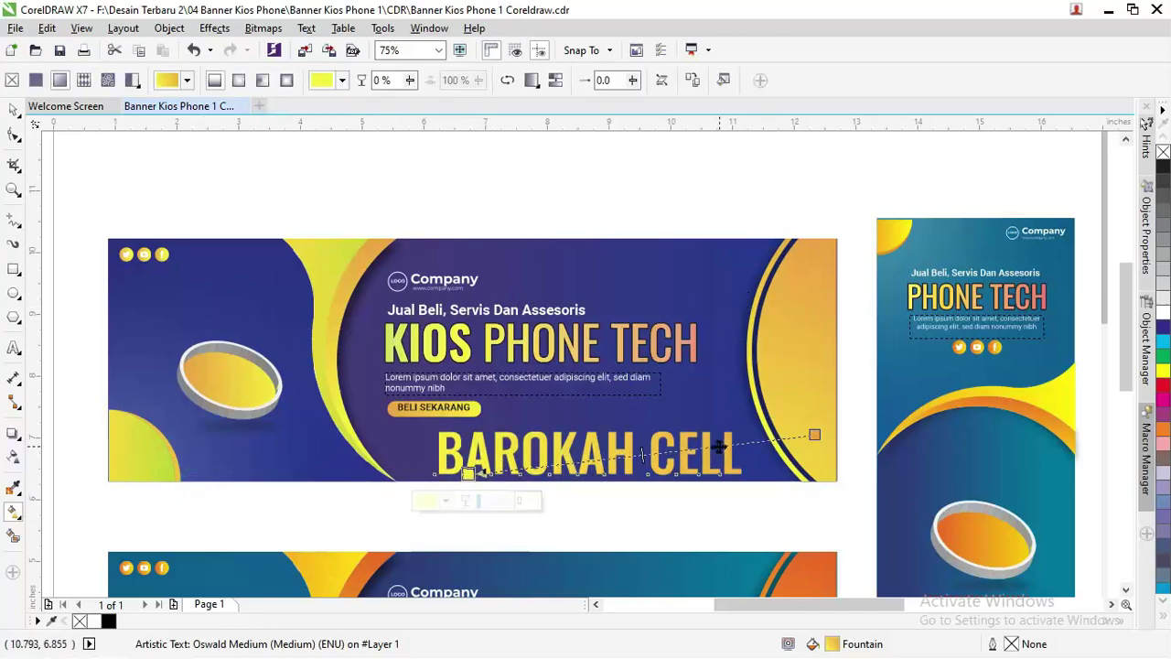
pyautogui.moveTo(814, 434); pyautogui.dragTo(687, 443)
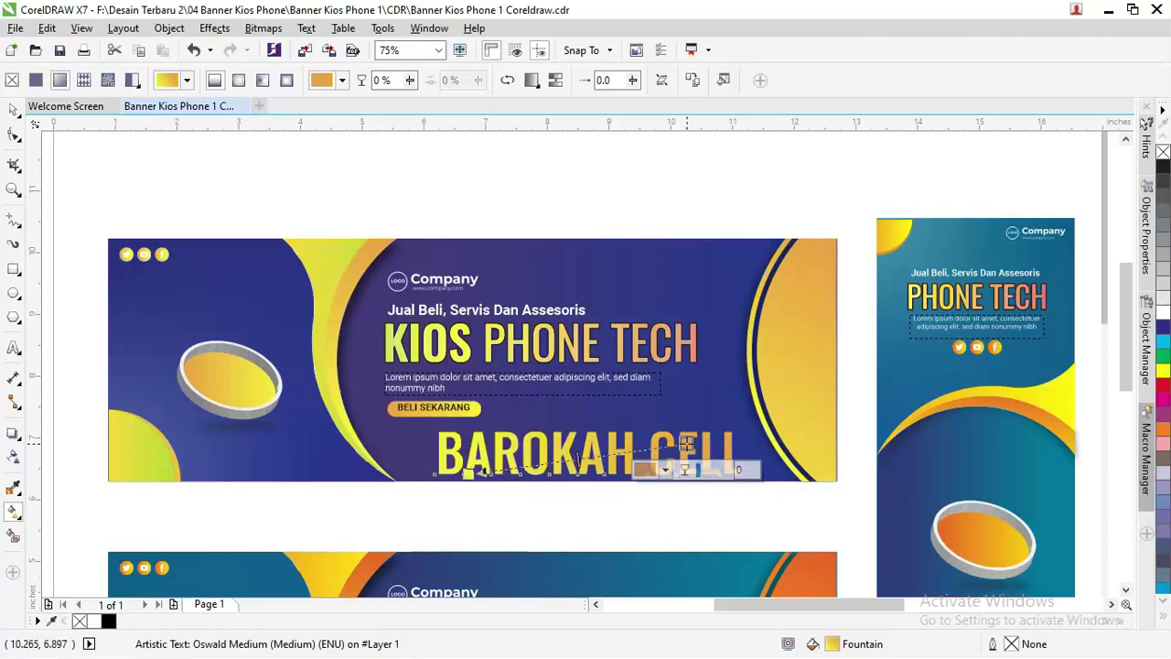
# Apply an outside contour to the BAROKAH CELL text with 2 steps and a 0.018 inch offset.
pyautogui.click(12, 109)
pyautogui.scroll(4, 543, 408)
pyautogui.scroll(-2, 528, 403)
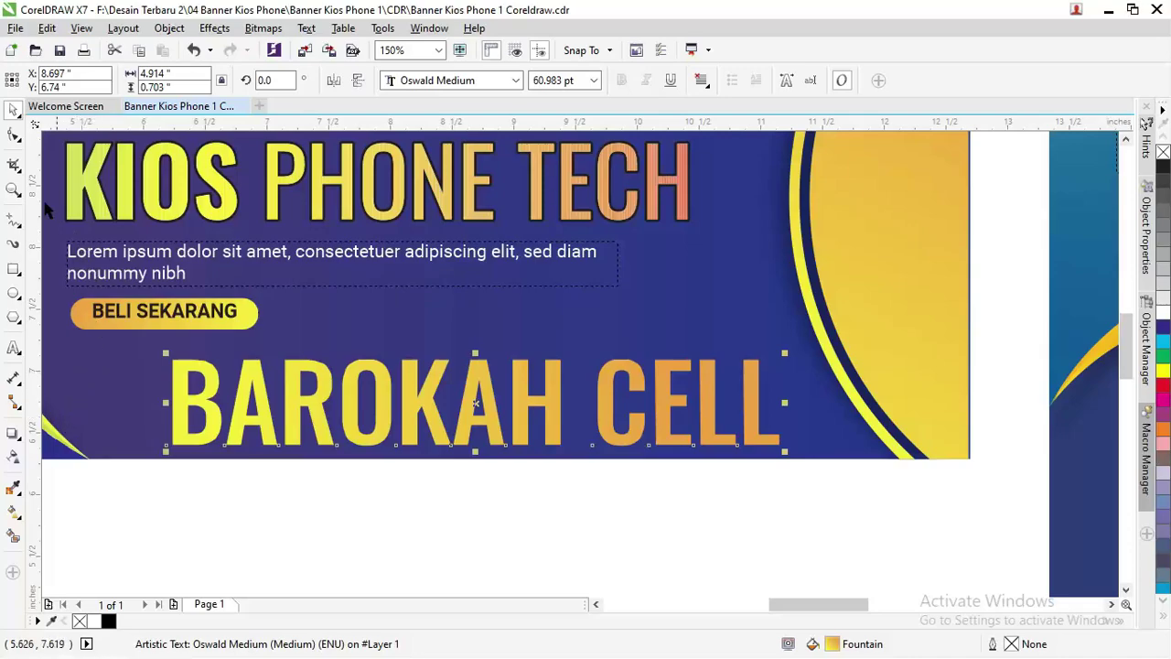
pyautogui.click(13, 438)
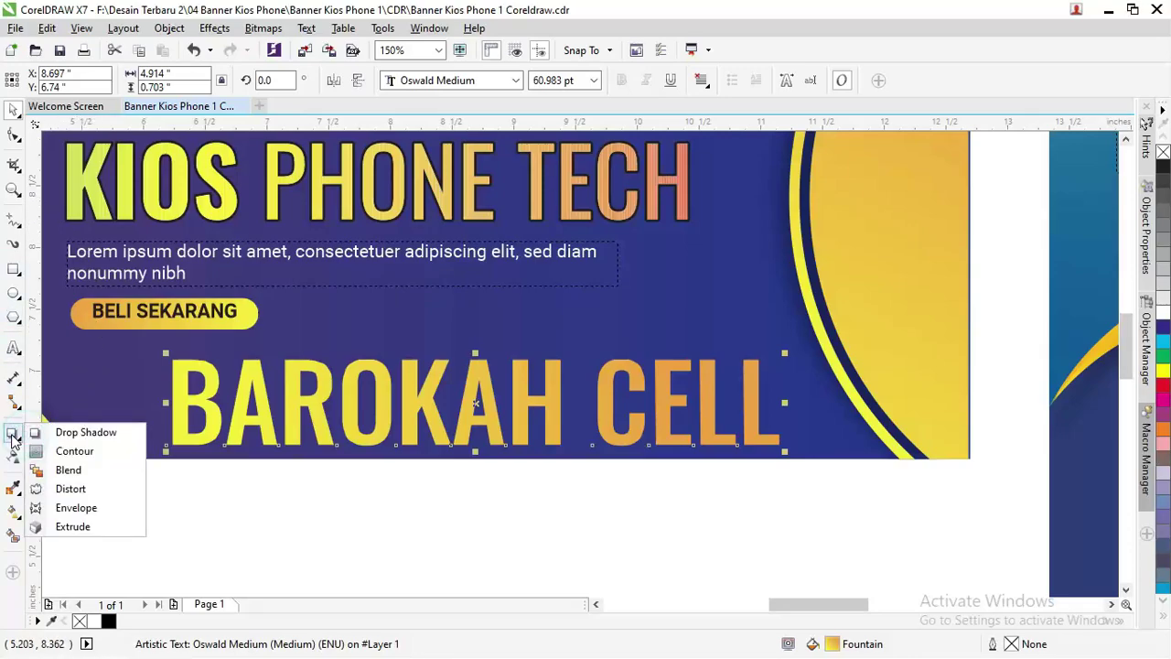
pyautogui.click(70, 449)
pyautogui.scroll(2, 245, 363)
pyautogui.moveTo(261, 377); pyautogui.dragTo(271, 372)
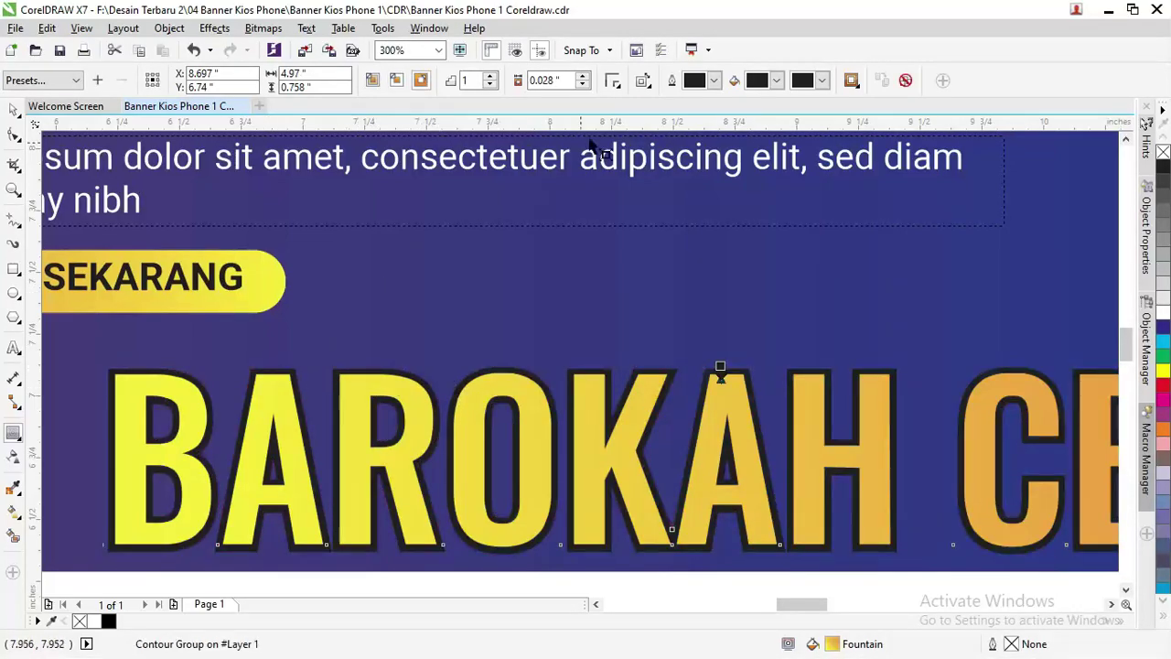
pyautogui.click(491, 77)
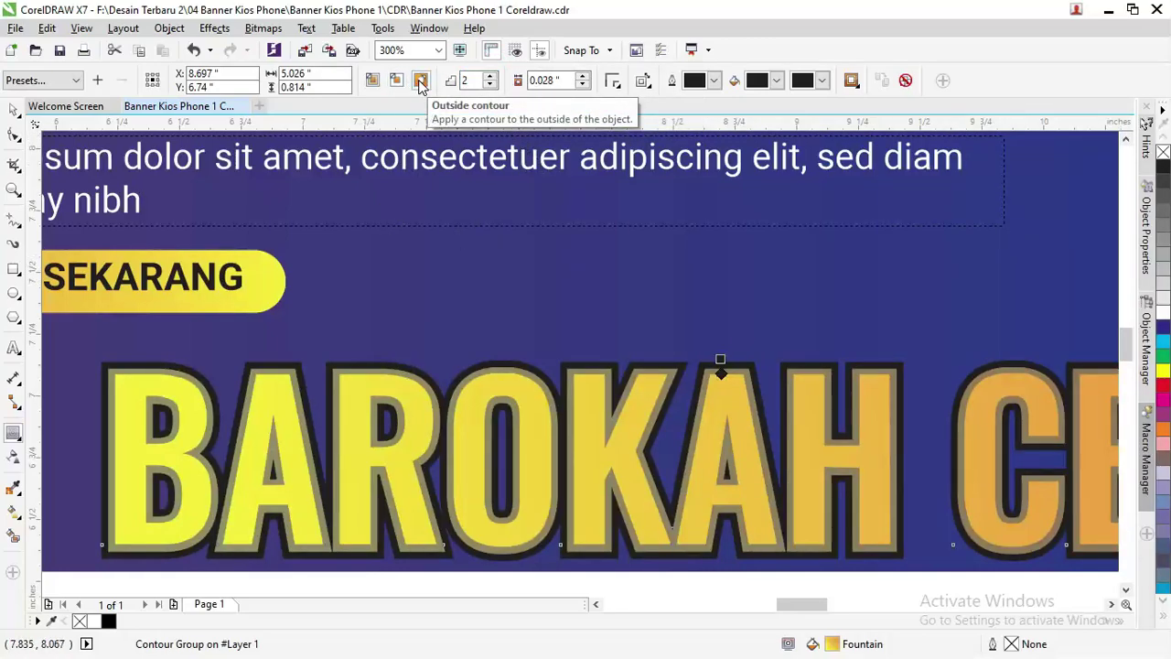
pyautogui.click(583, 85)
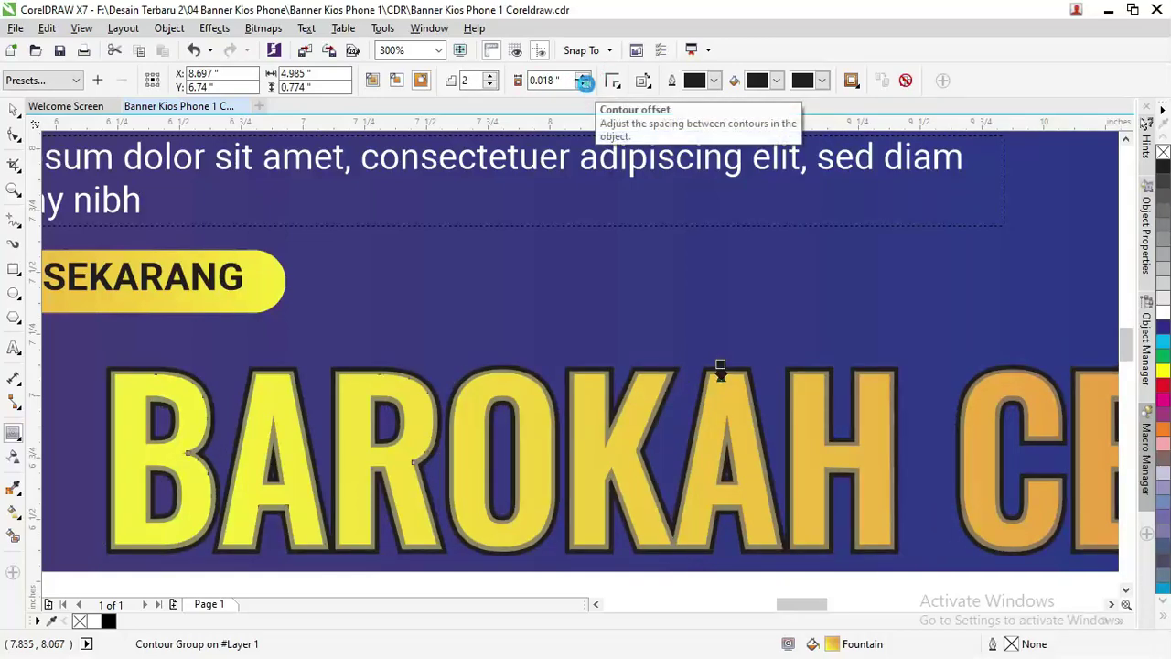
# Break the BAROKAH CELL contour group apart to separate the contours from the text.
pyautogui.rightClick(600, 375)
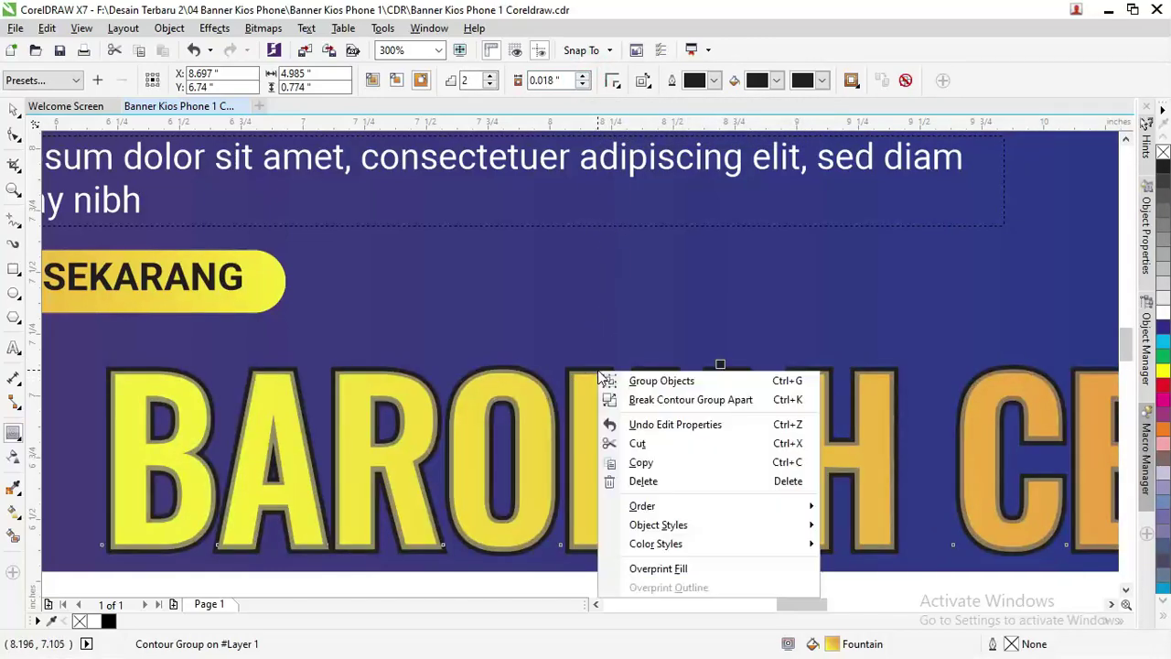
pyautogui.click(652, 400)
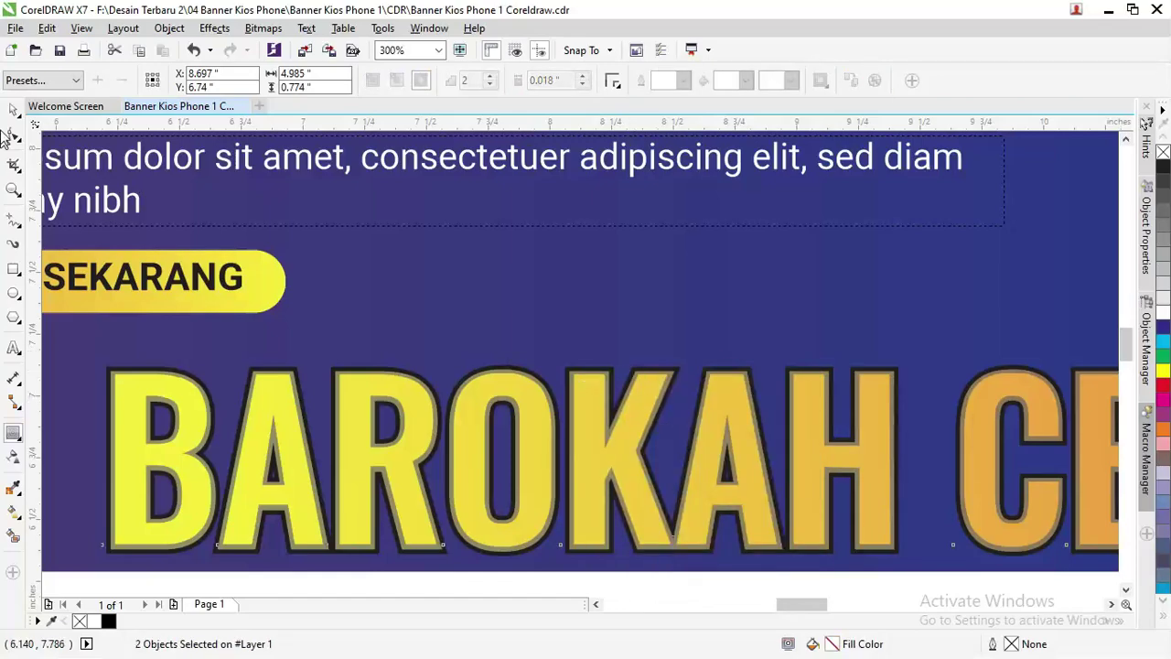
pyautogui.click(650, 309)
# Try to shift the separated contour group against the BAROKAH CELL letters, and undo the shift.
pyautogui.scroll(4, 630, 356)
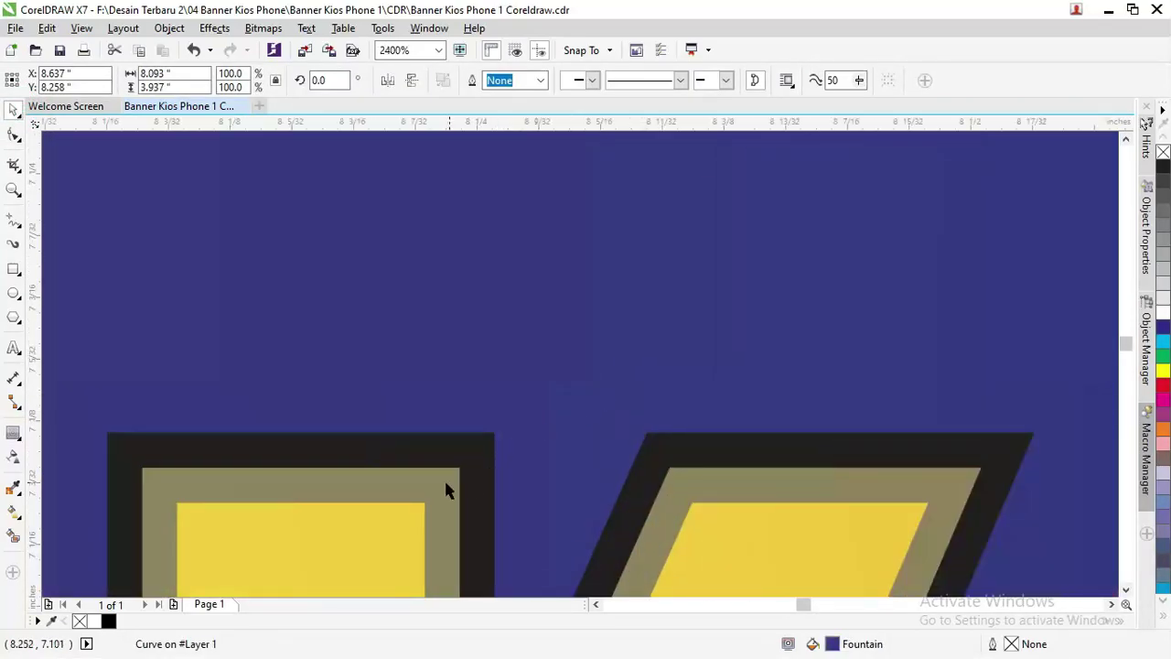
pyautogui.click(439, 489)
pyautogui.moveTo(438, 489); pyautogui.dragTo(467, 481)
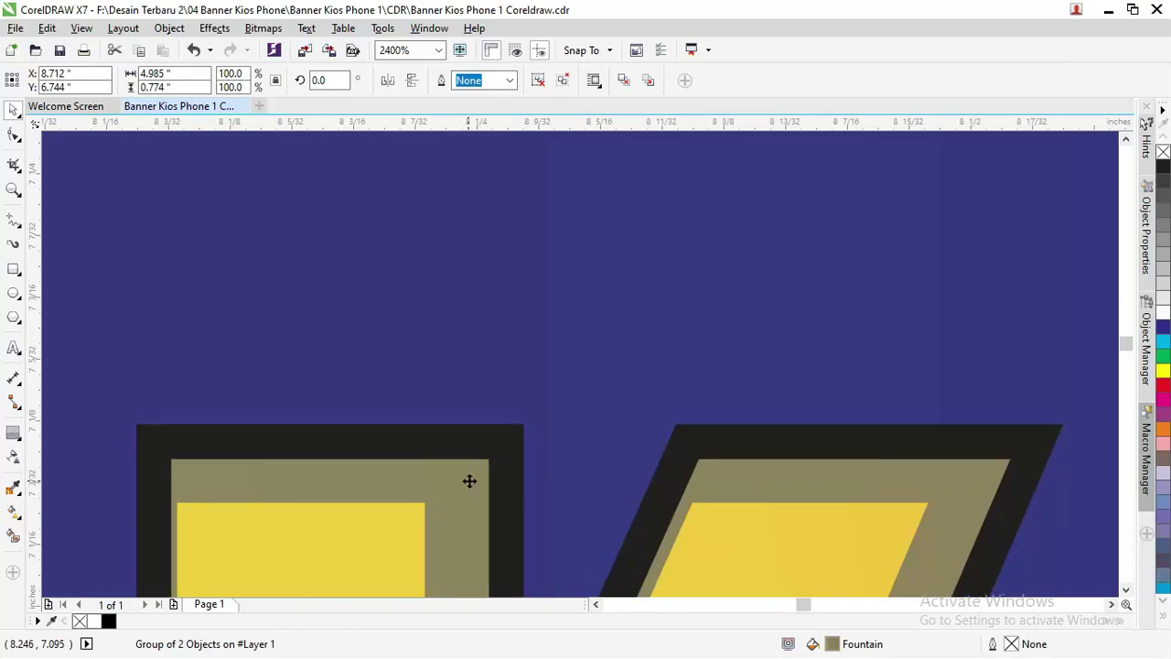
pyautogui.hotkey('ctrl', 'z')
# Ungroup the two BAROKAH CELL contours and fill the inner one with white.
pyautogui.rightClick(454, 480)
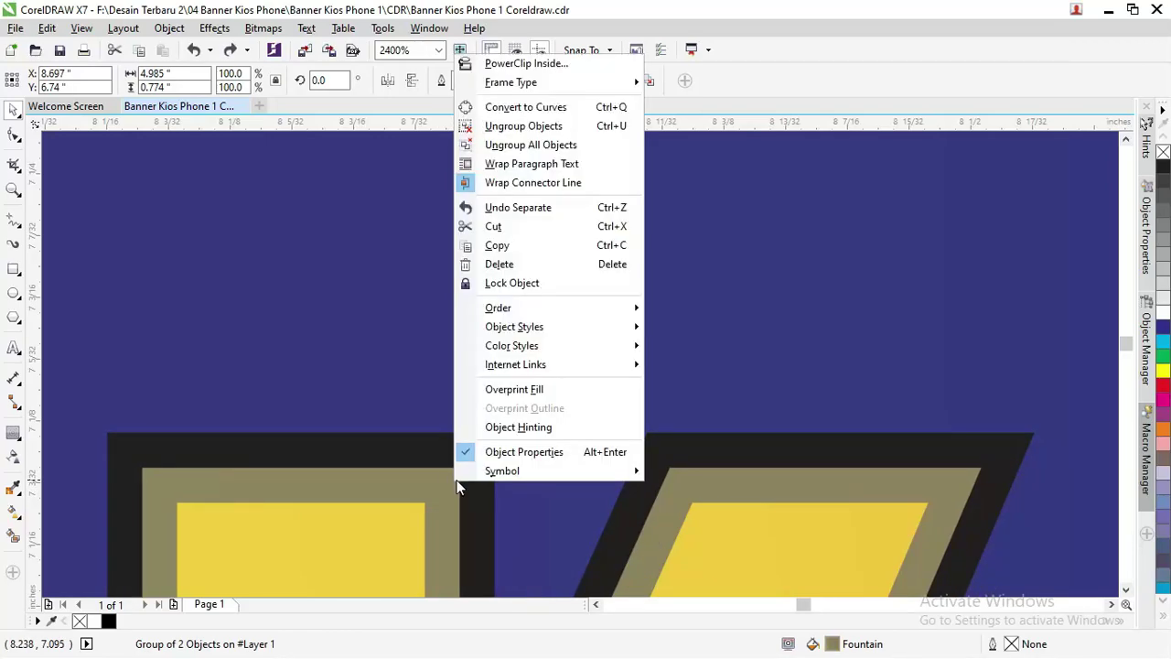
pyautogui.click(554, 144)
pyautogui.click(593, 261)
pyautogui.scroll(-2, 574, 289)
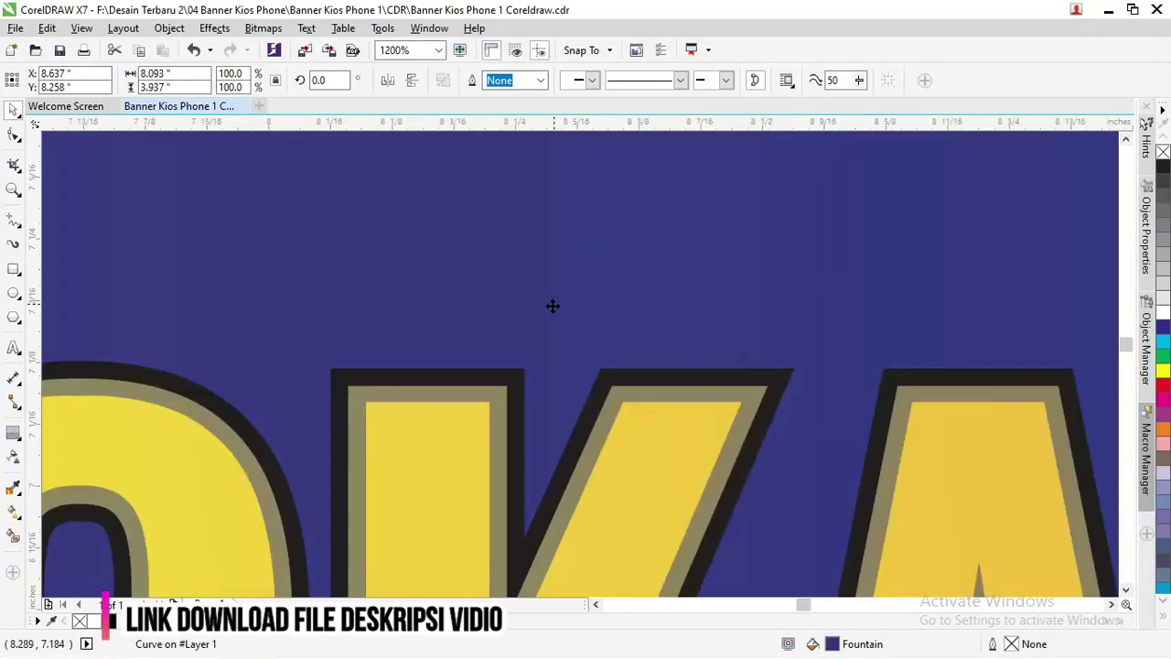
pyautogui.click(500, 414)
pyautogui.click(1164, 312)
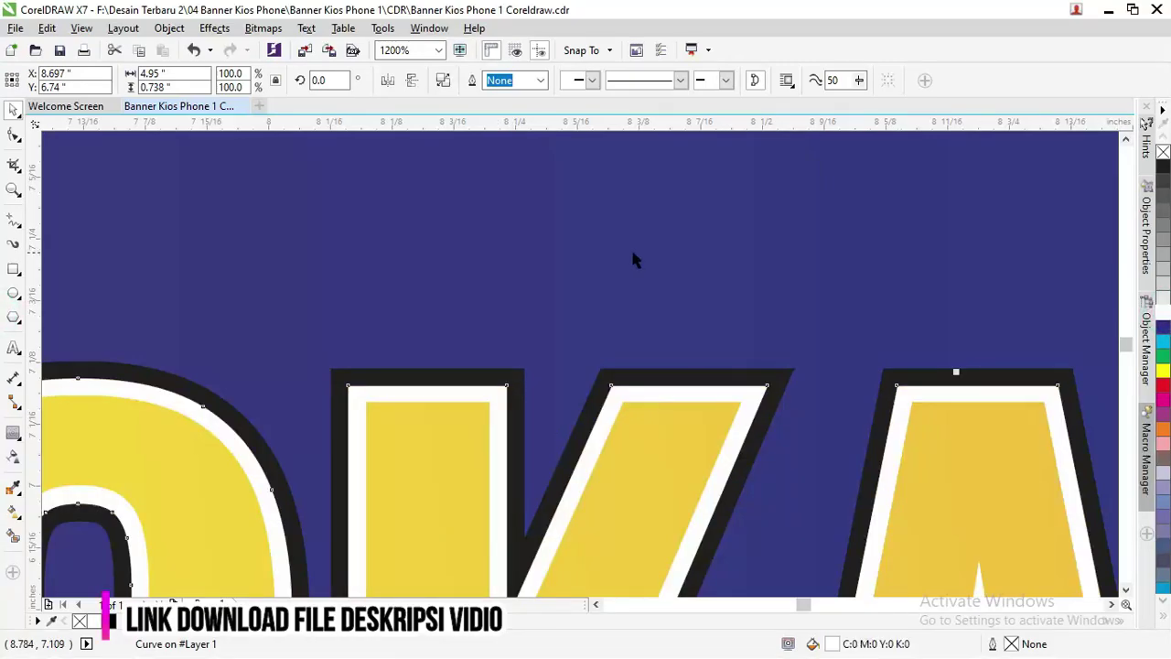
pyautogui.click(630, 248)
# Move the BAROKAH CELL letters together with their two contours above the purple banner and group the three objects.
pyautogui.scroll(-8, 499, 265)
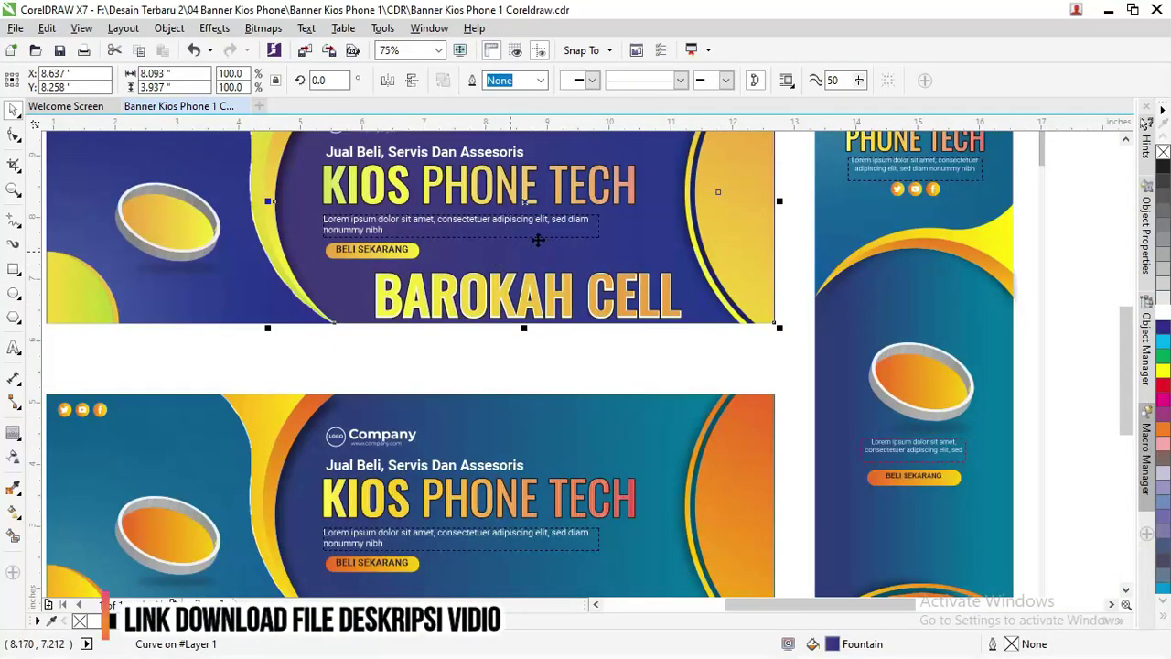
pyautogui.moveTo(1125, 370); pyautogui.dragTo(1123, 339)
pyautogui.click(347, 144)
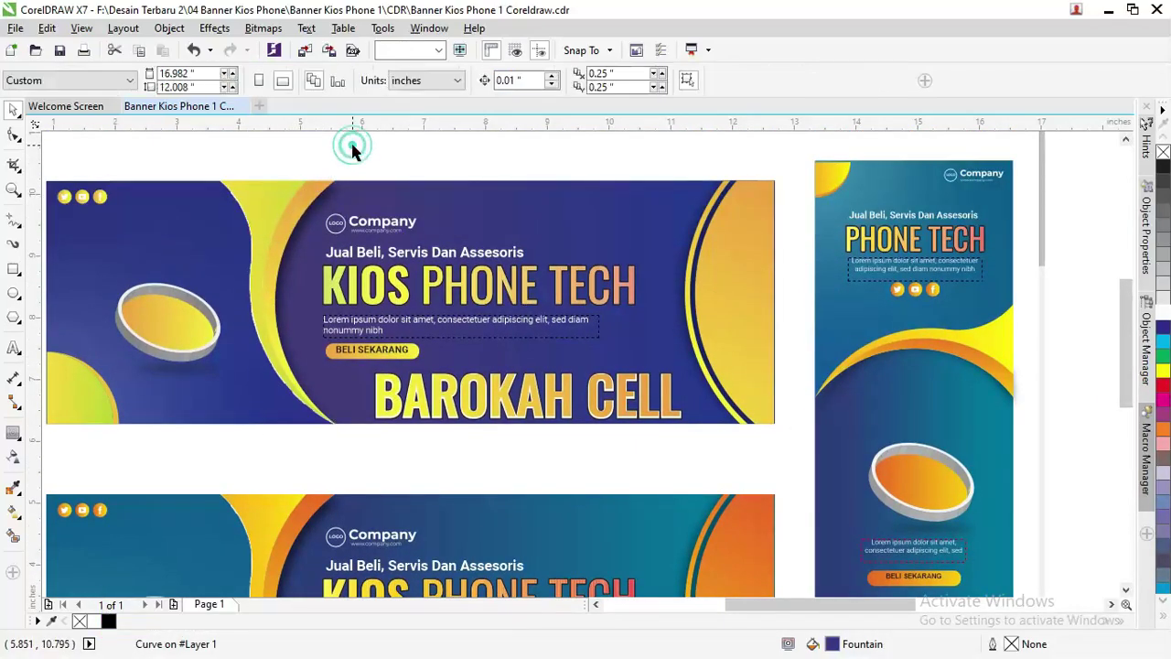
pyautogui.moveTo(590, 430); pyautogui.dragTo(322, 373)
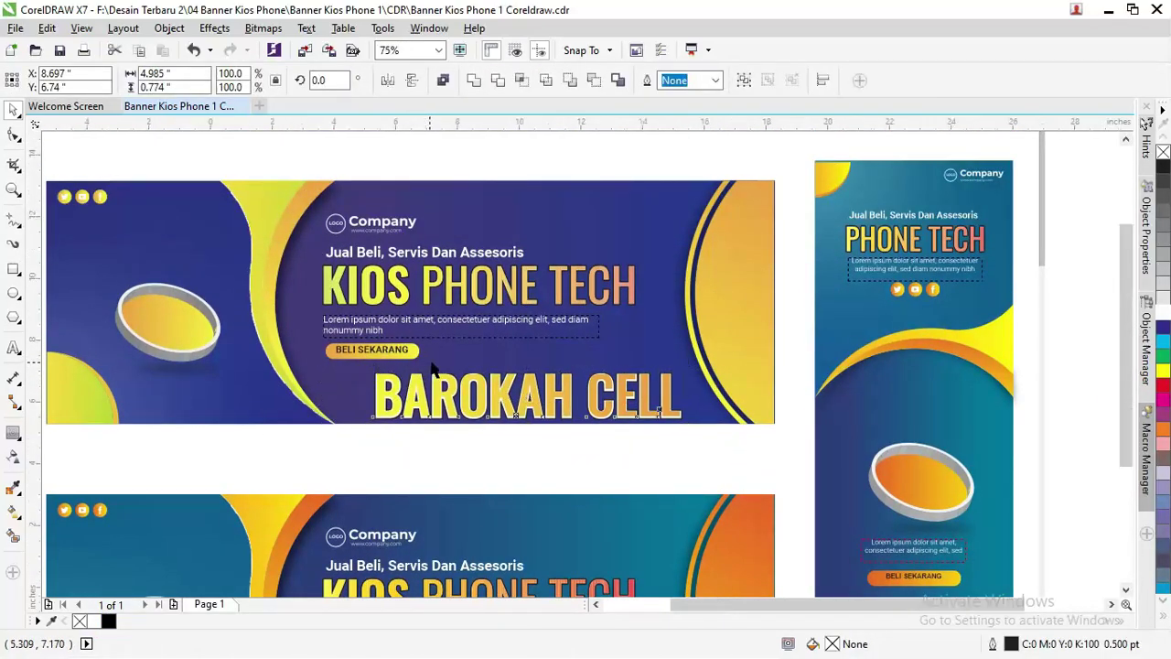
pyautogui.scroll(-2, 430, 363)
pyautogui.moveTo(475, 376); pyautogui.dragTo(416, 234)
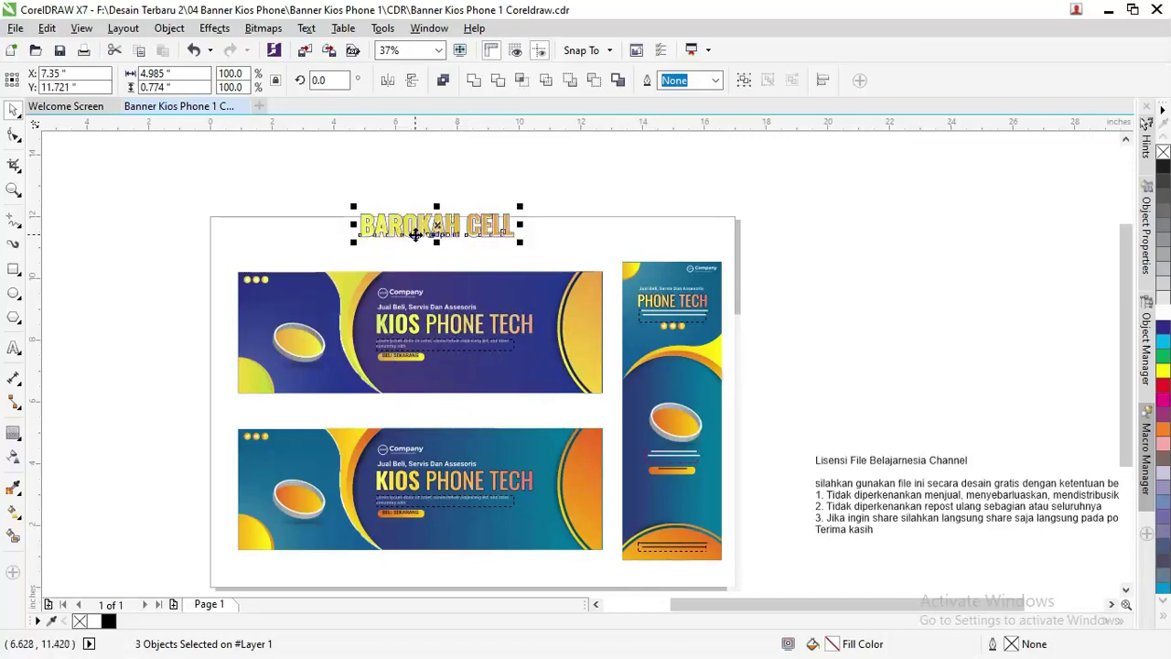
pyautogui.hotkey('ctrl', 'g')
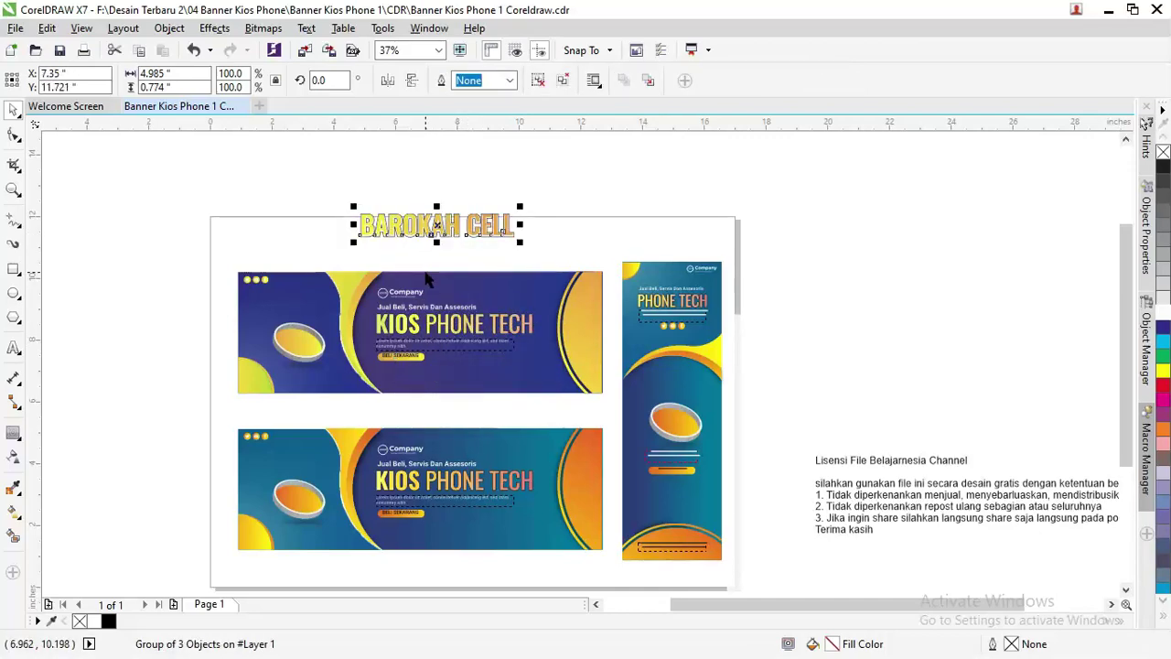
# Switch to File Explorer and open the CorelDRAW file LOGO PROVIDER INTERNET DAN KARTU - IDNGRAFIS from the LOGO OPERATOR DAN PROVIDER INTERNET folder.
pyautogui.hotkey('alt', 'Tab')
pyautogui.hotkey('alt', 'Tab')
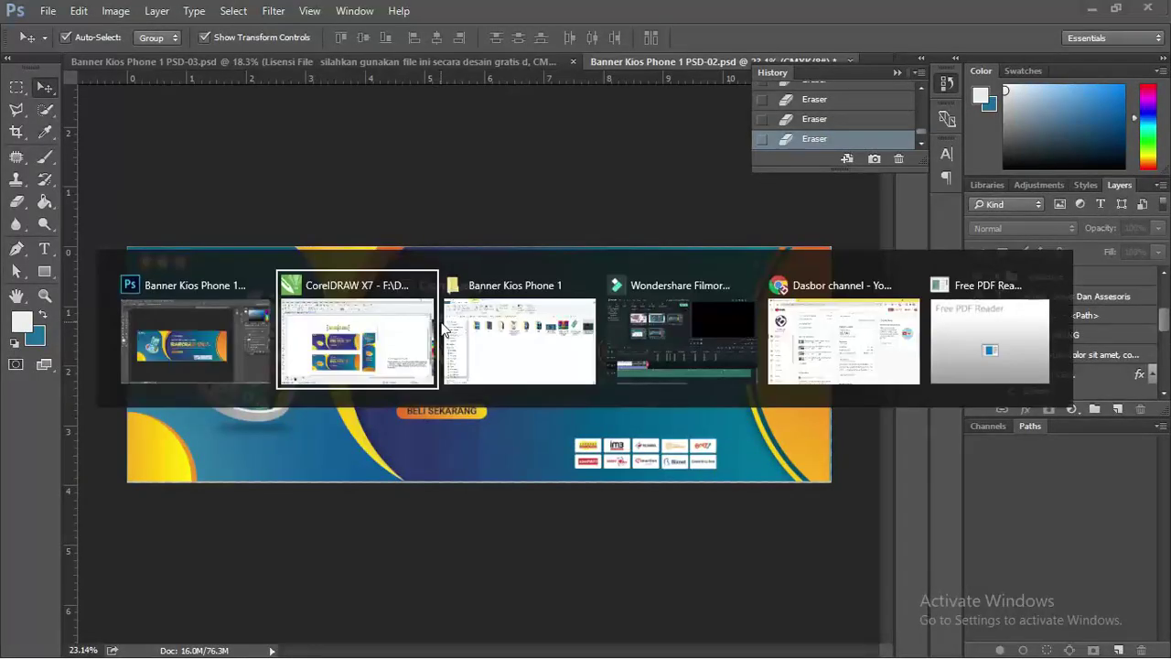
pyautogui.click(569, 339)
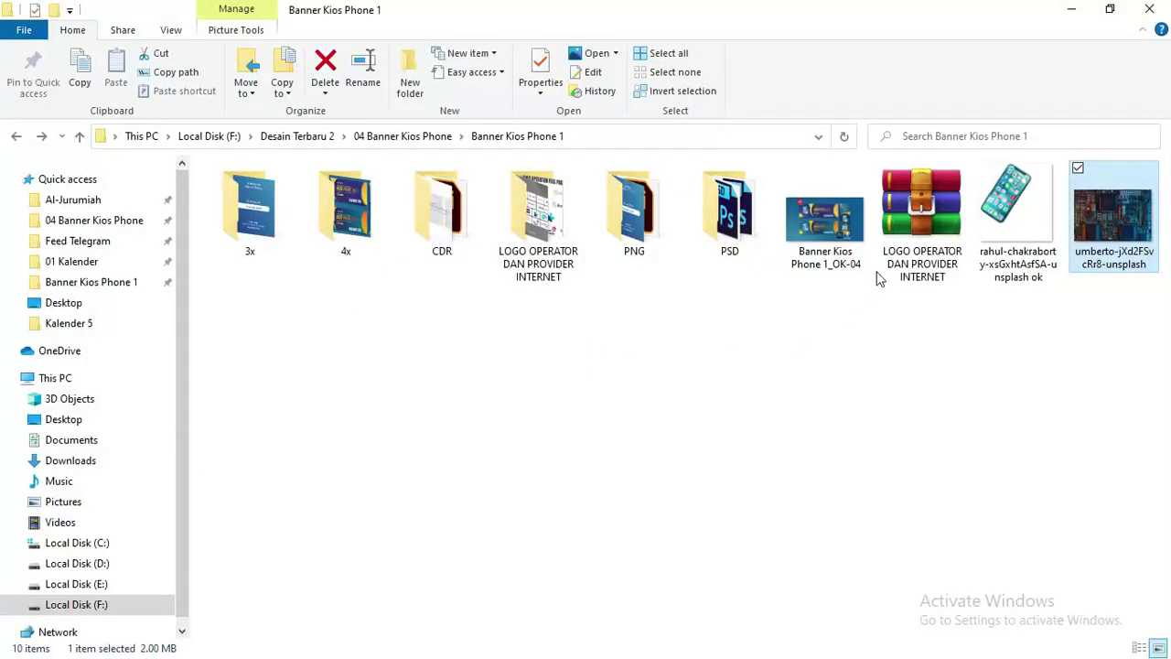
pyautogui.doubleClick(538, 213)
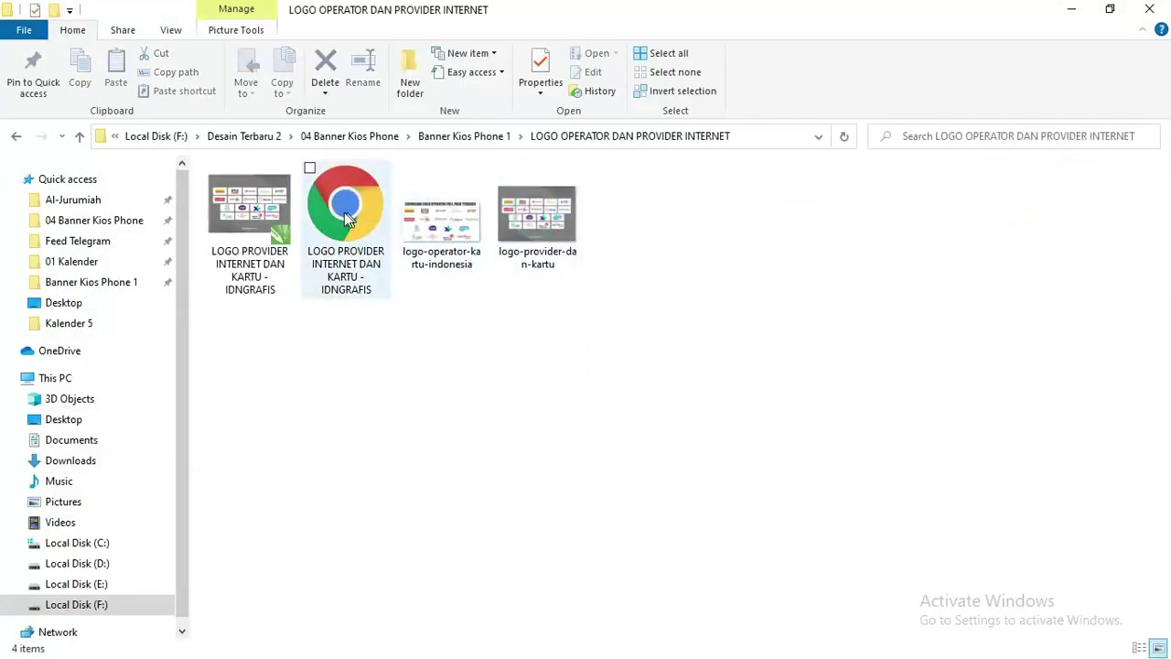
pyautogui.click(268, 231)
pyautogui.rightClick(274, 228)
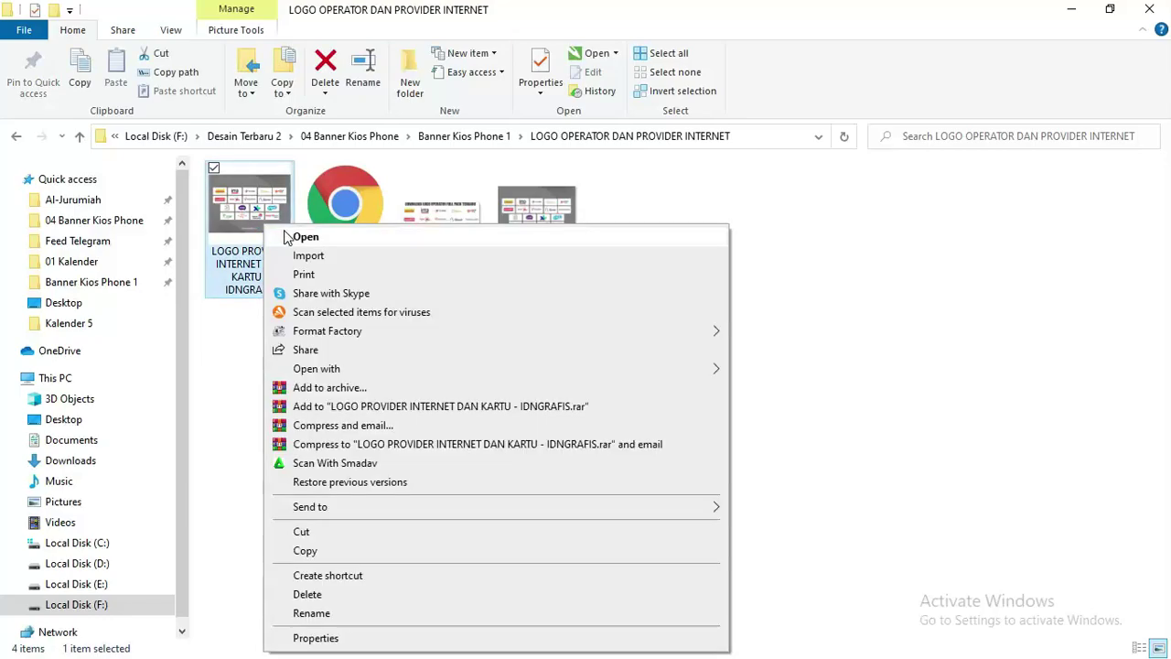
pyautogui.click(305, 237)
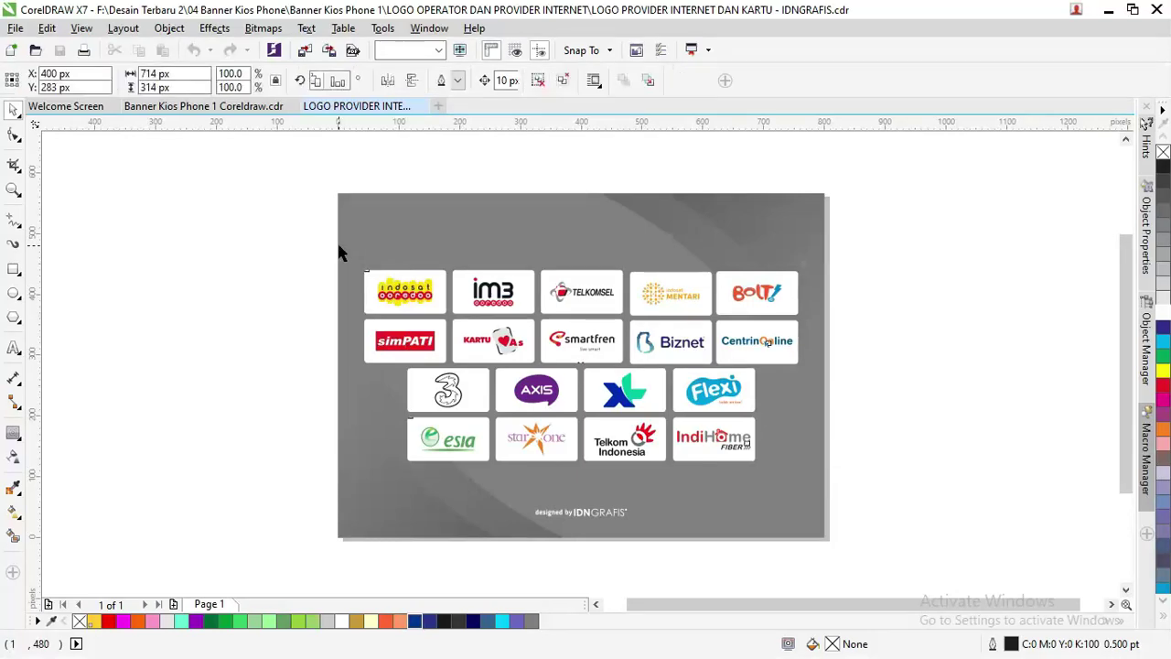
# Copy the provider logo group and paste it into the Banner Kios Phone 1 document, undoing any accidental shift in the source file.
pyautogui.click(403, 279)
pyautogui.moveTo(486, 289); pyautogui.dragTo(453, 291)
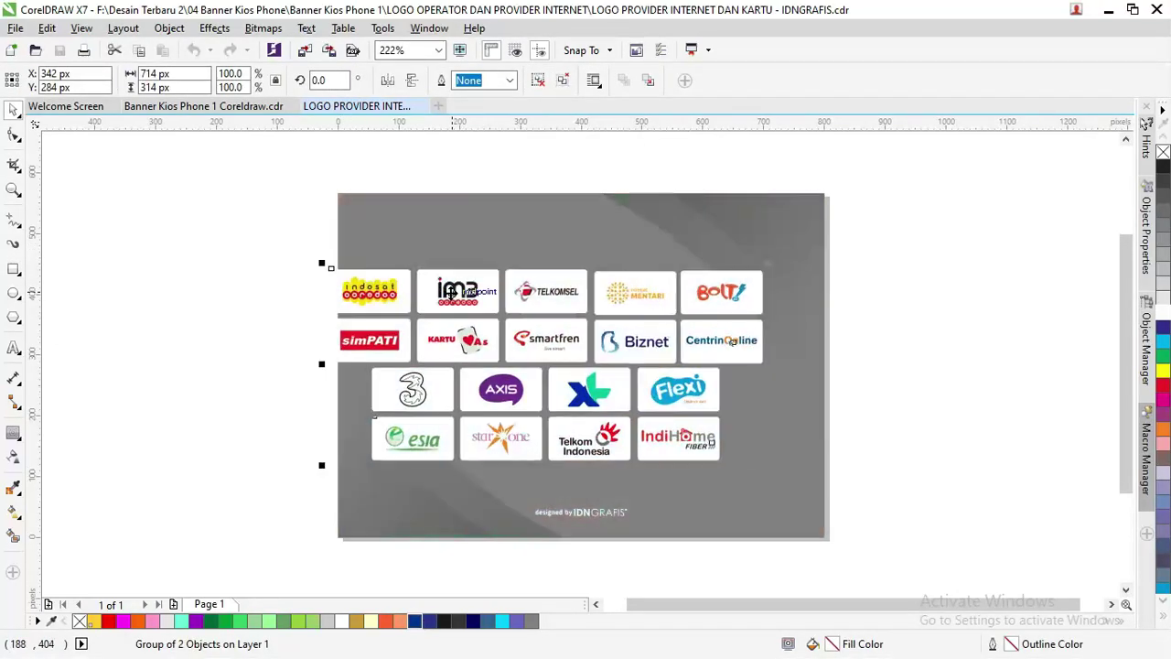
pyautogui.hotkey('ctrl', 'z')
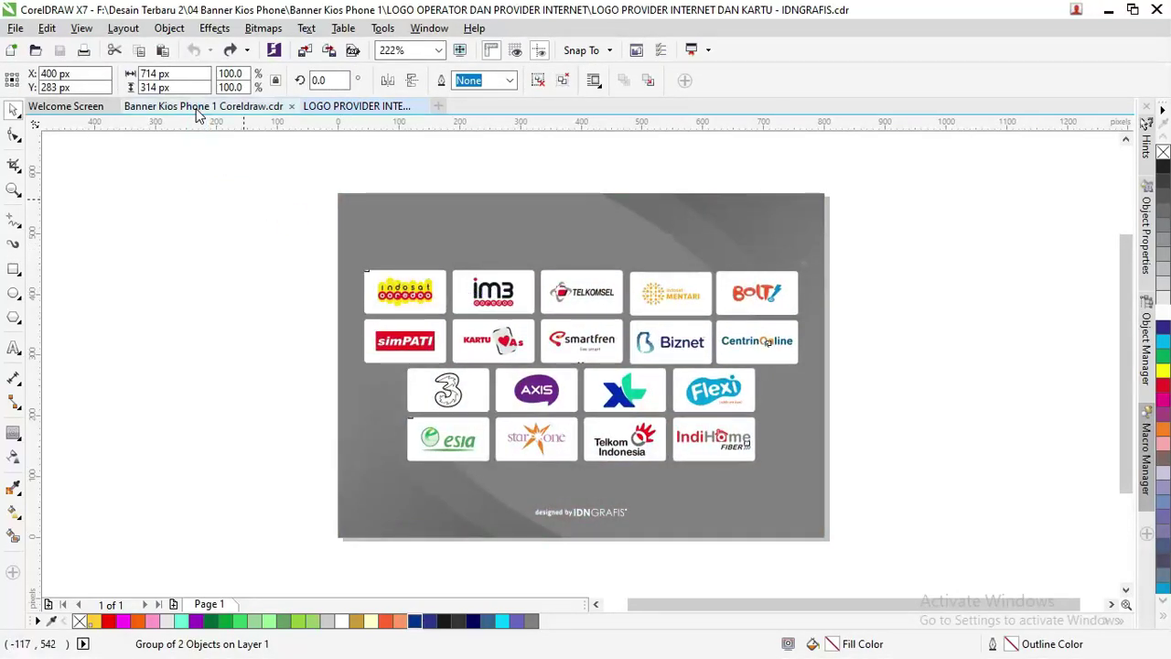
pyautogui.click(191, 106)
pyautogui.hotkey('ctrl', 'v')
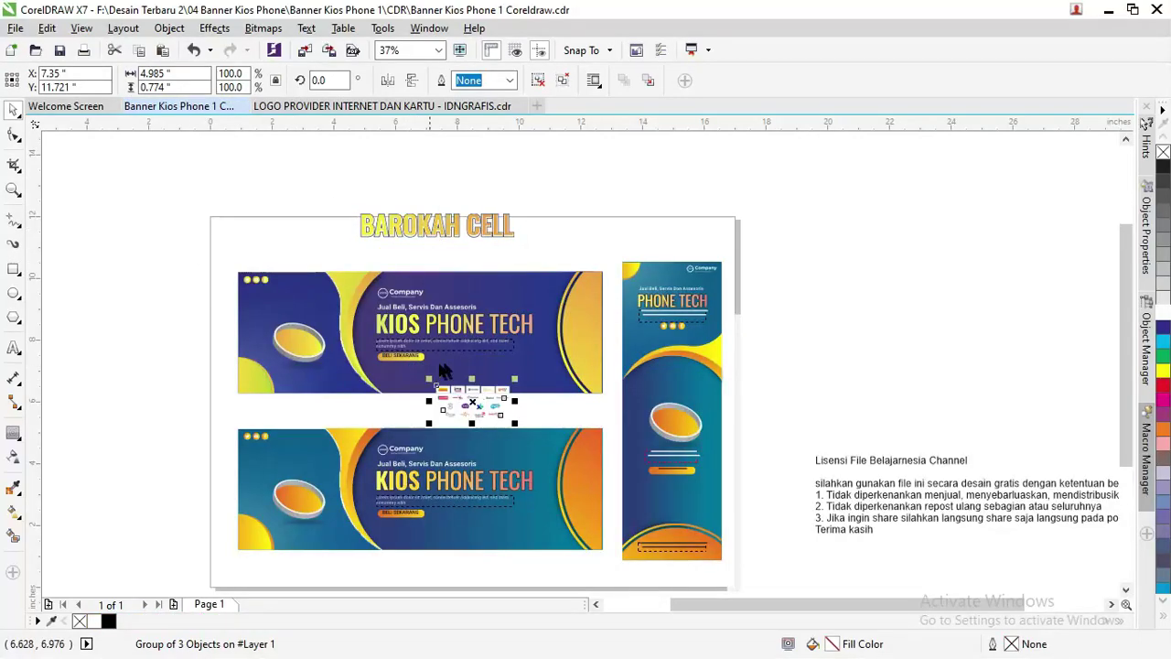
# Place the provider logo group at the purple banner's lower right and enlarge it to about 128.5%.
pyautogui.moveTo(490, 397); pyautogui.dragTo(534, 375)
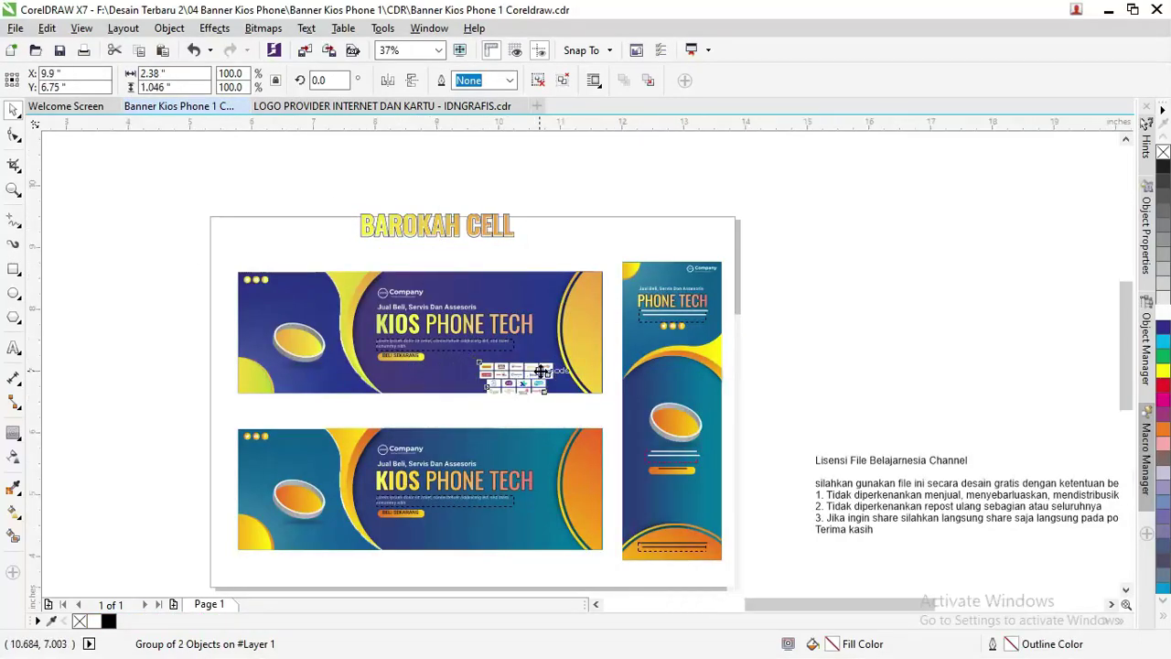
pyautogui.scroll(5, 534, 375)
pyautogui.scroll(-3, 568, 348)
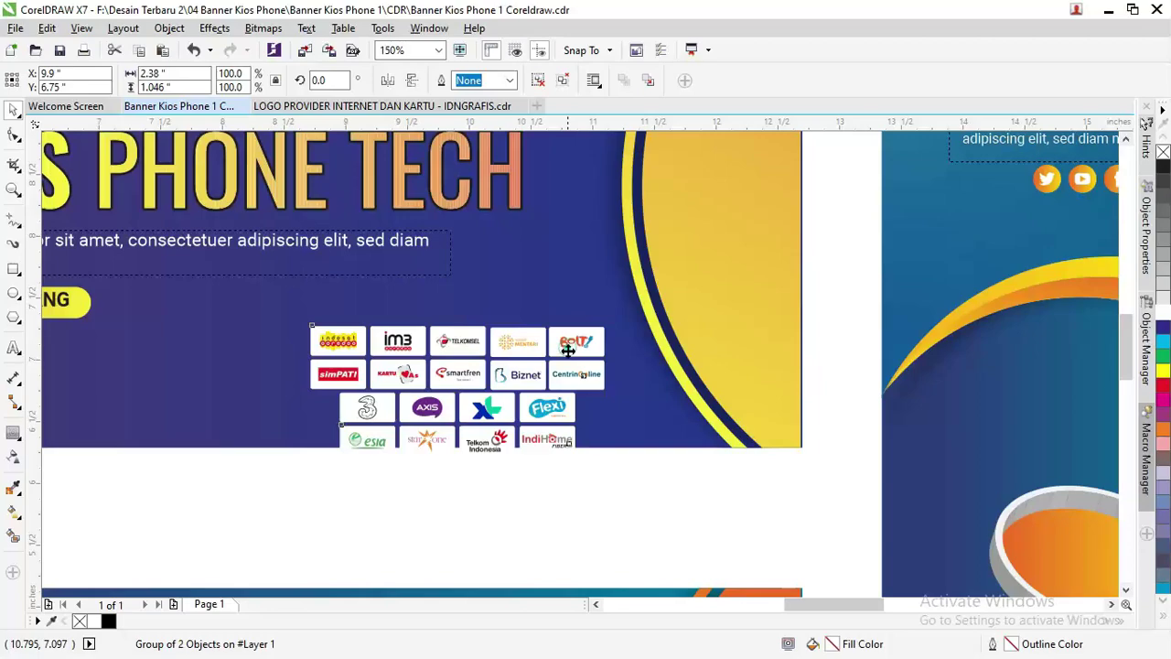
pyautogui.scroll(1, 564, 353)
pyautogui.moveTo(304, 473); pyautogui.dragTo(261, 504)
pyautogui.moveTo(423, 459); pyautogui.dragTo(427, 478)
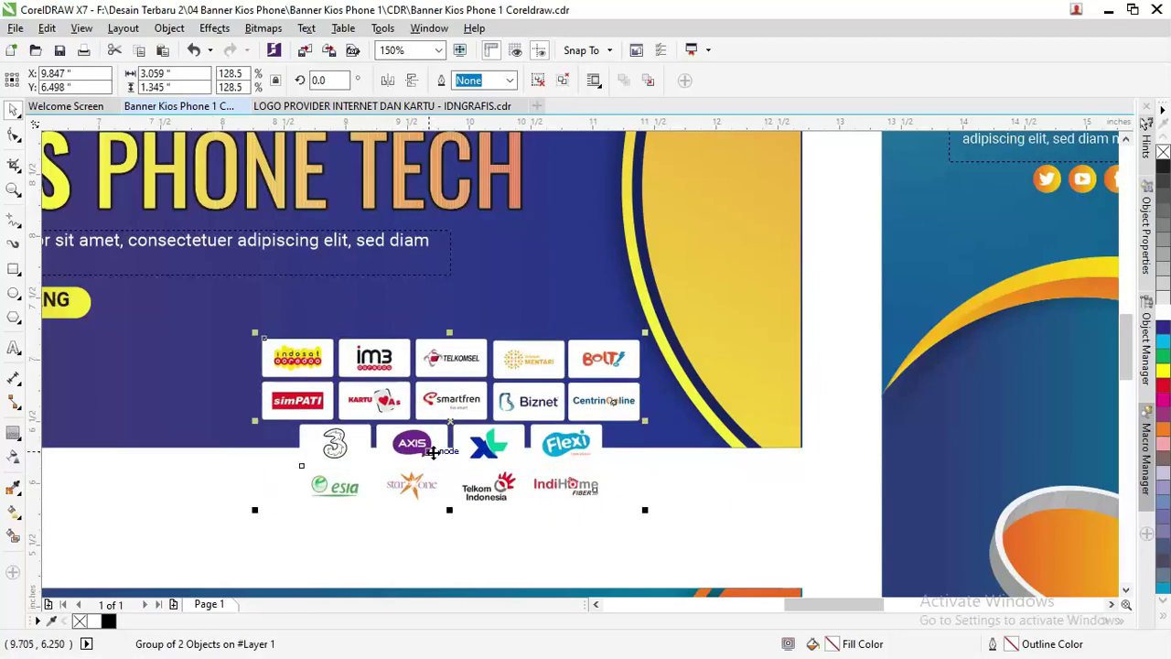
# Ungroup the provider logos and delete the two lower rows, from 3 and AXIS down to IndiHome.
pyautogui.moveTo(702, 533); pyautogui.dragTo(295, 437)
pyautogui.rightClick(331, 439)
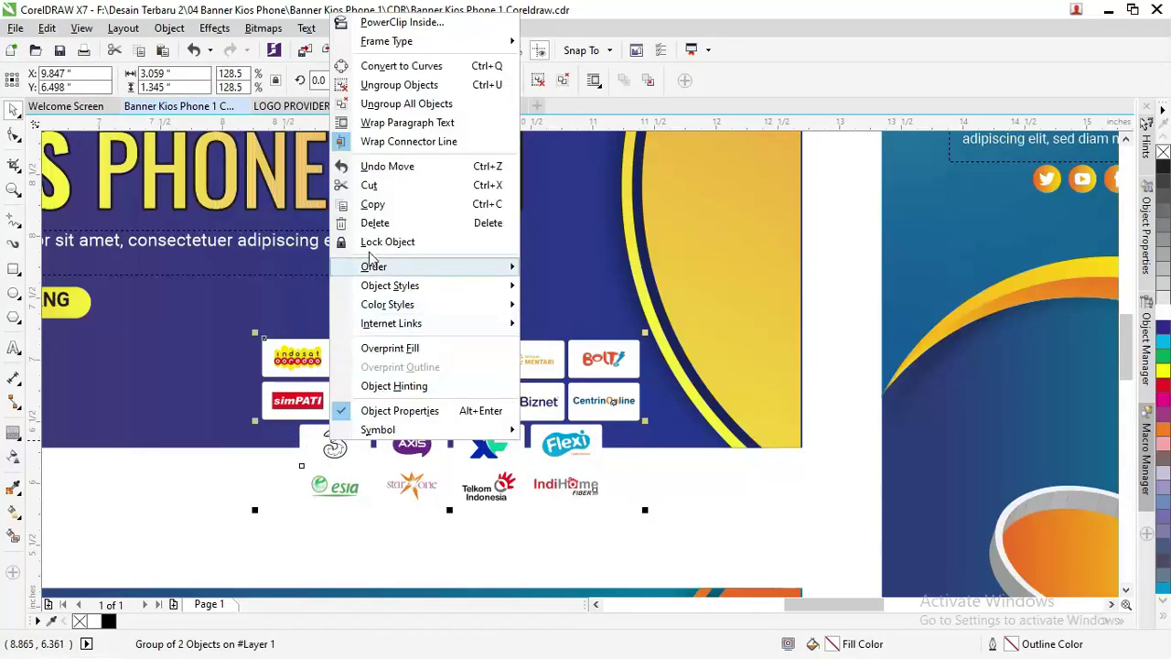
pyautogui.click(399, 85)
pyautogui.moveTo(693, 543); pyautogui.dragTo(283, 416)
pyautogui.press('Delete')
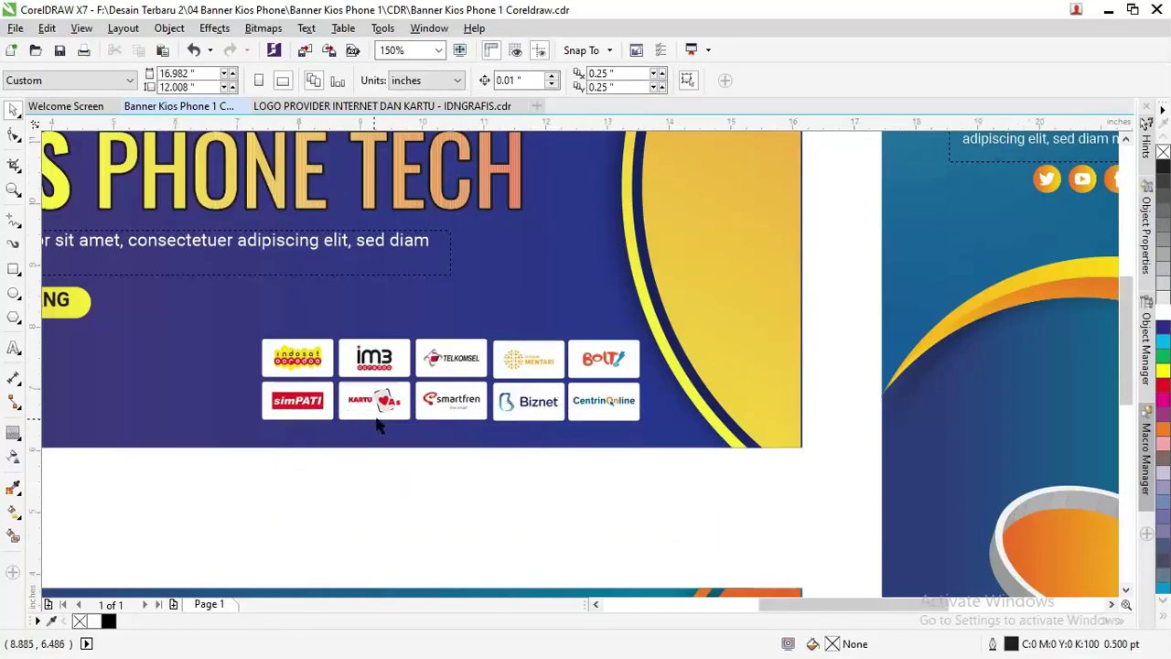
# Shift the two remaining rows of provider logos slightly left on the purple banner, away from the yellow arc.
pyautogui.scroll(-3, 407, 459)
pyautogui.scroll(3, 407, 459)
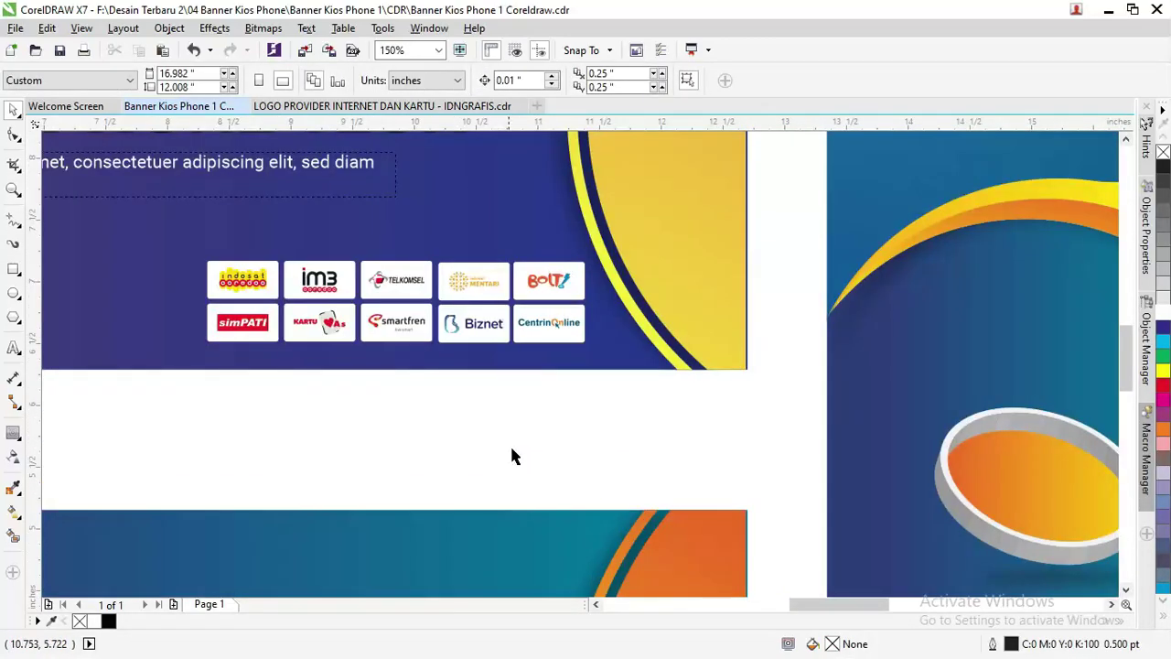
pyautogui.moveTo(611, 423); pyautogui.dragTo(203, 249)
pyautogui.moveTo(252, 279); pyautogui.dragTo(204, 279)
pyautogui.click(327, 430)
# Import the phone cutout image from the Banner Kios Phone 1 folder in File Explorer into the CorelDRAW banner document.
pyautogui.hotkey('alt', 'Tab')
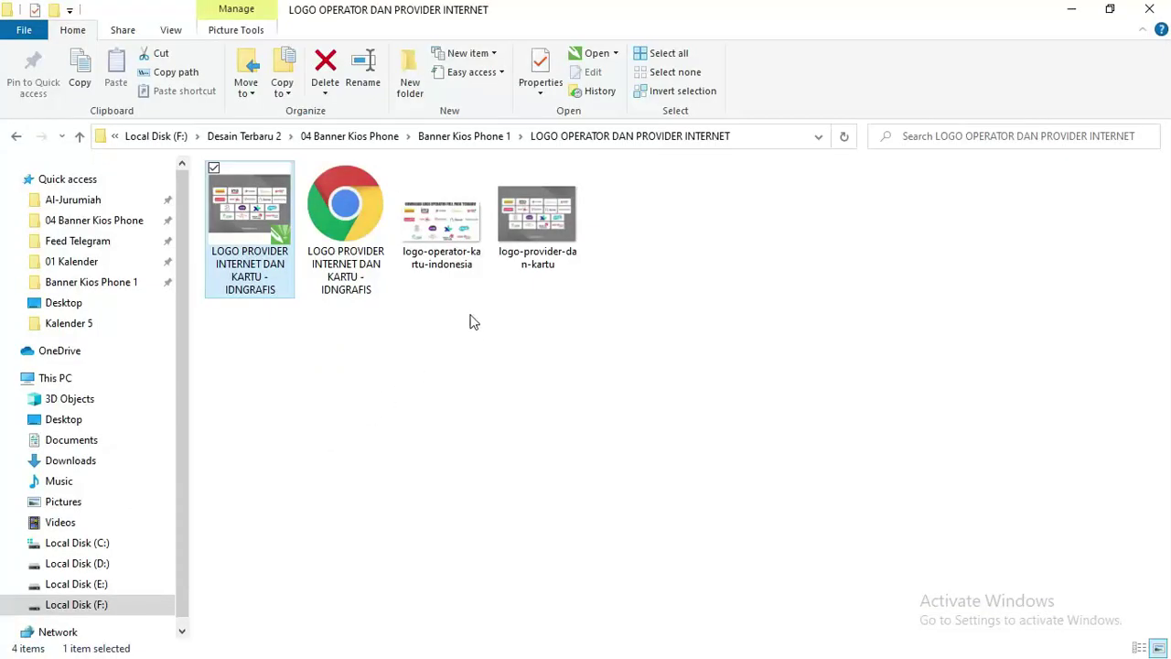
pyautogui.hotkey('alt', 'Up')
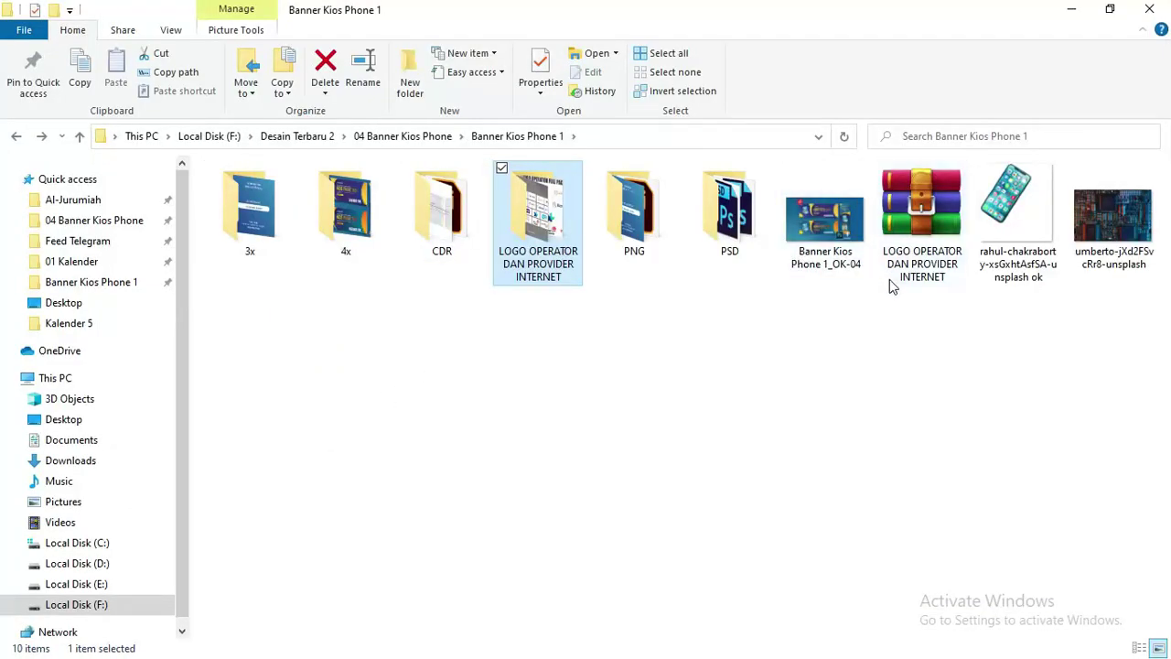
pyautogui.click(1015, 261)
pyautogui.moveTo(1003, 313); pyautogui.dragTo(878, 409)
pyautogui.hotkey('alt', 'Tab')
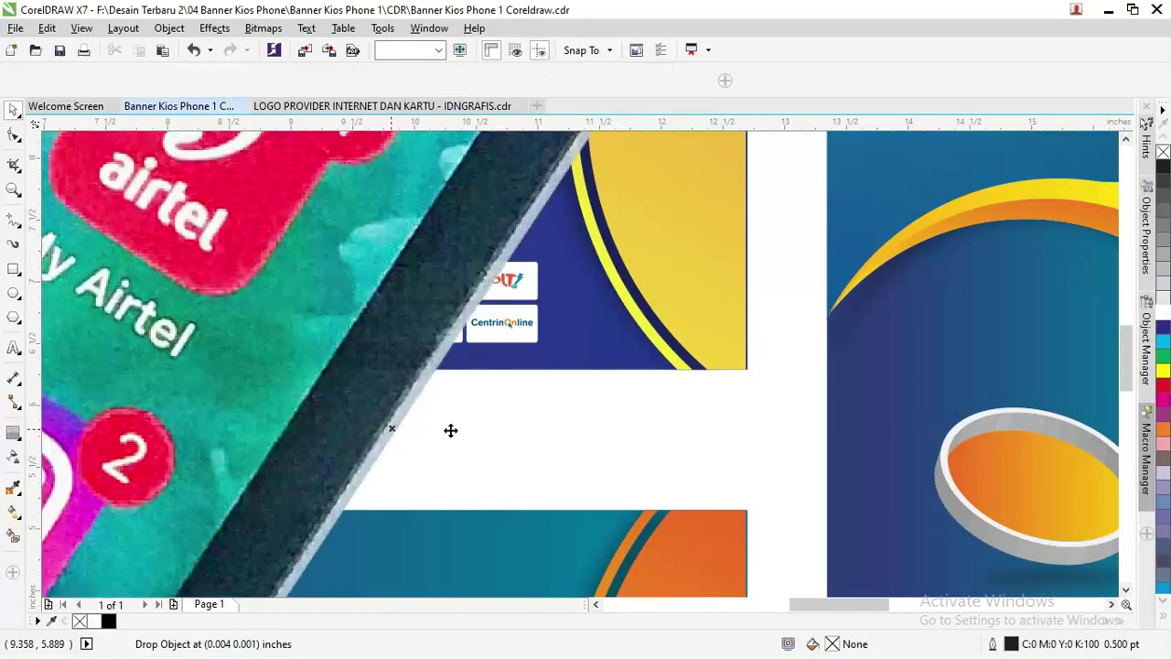
pyautogui.scroll(-4, 453, 427)
pyautogui.scroll(-1, 502, 368)
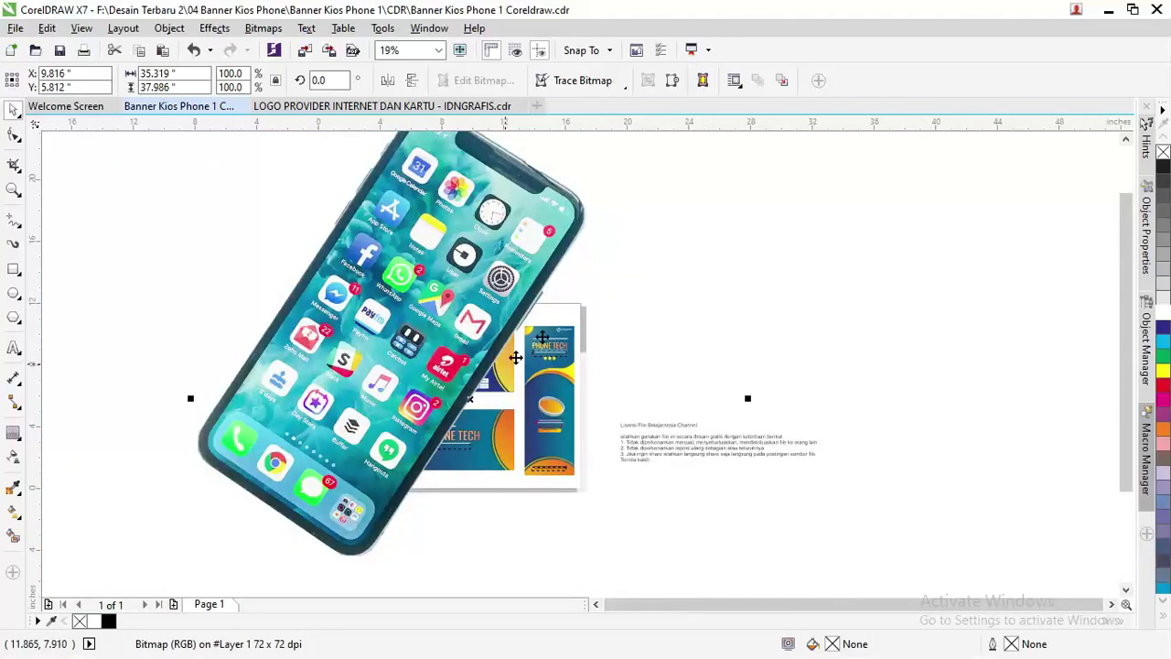
# Shrink the phone image, move it over the left part of the purple banner, and set its scale to 10%.
pyautogui.scroll(-1, 741, 517)
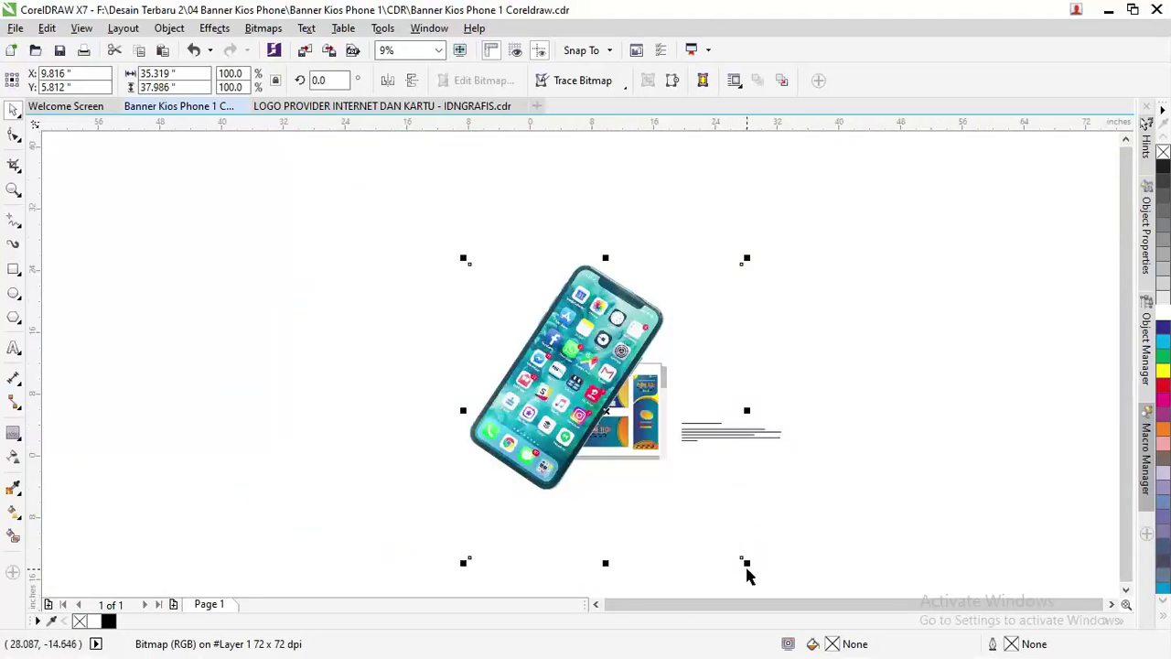
pyautogui.moveTo(746, 565); pyautogui.dragTo(545, 346)
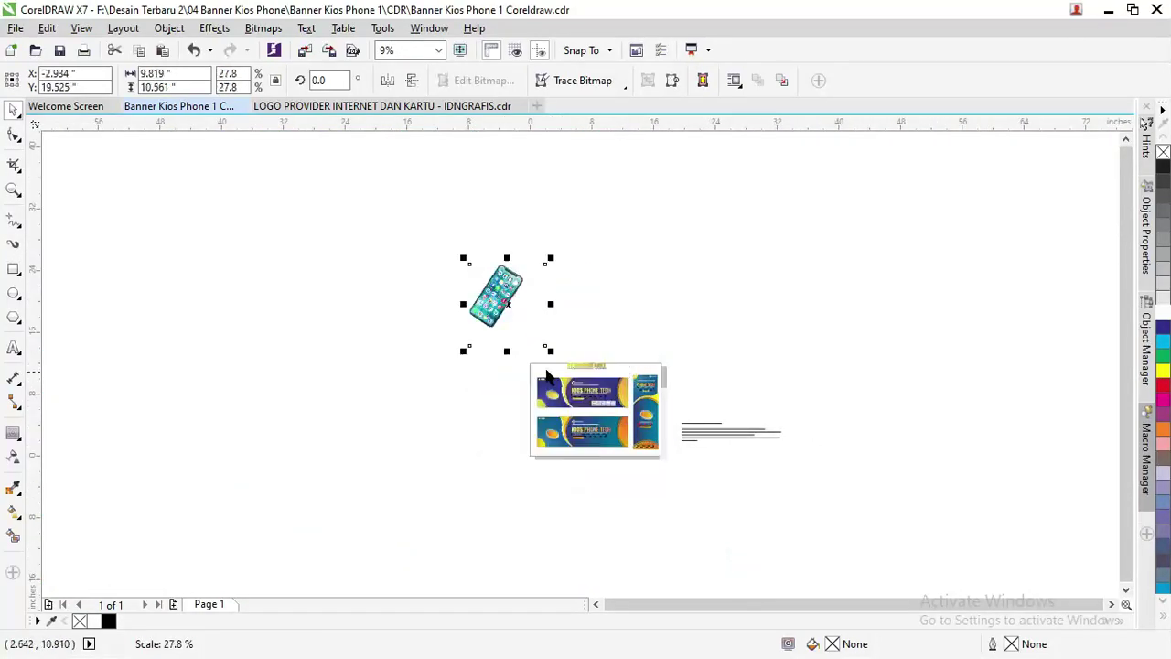
pyautogui.moveTo(504, 311); pyautogui.dragTo(559, 398)
pyautogui.scroll(1, 592, 463)
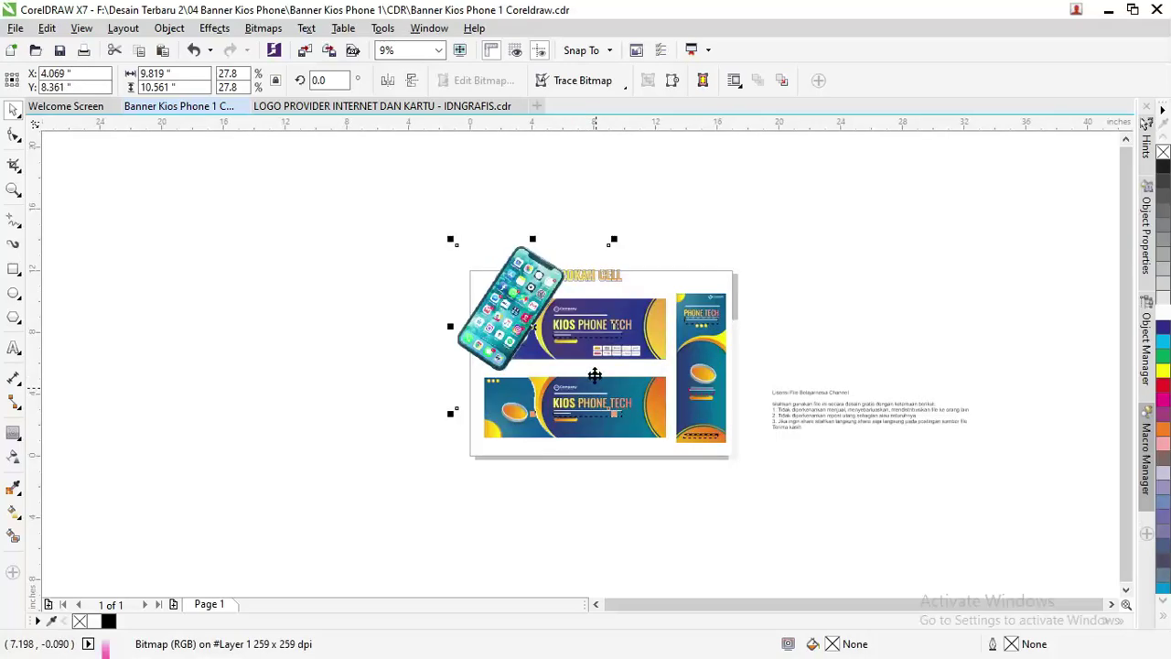
pyautogui.write('10')
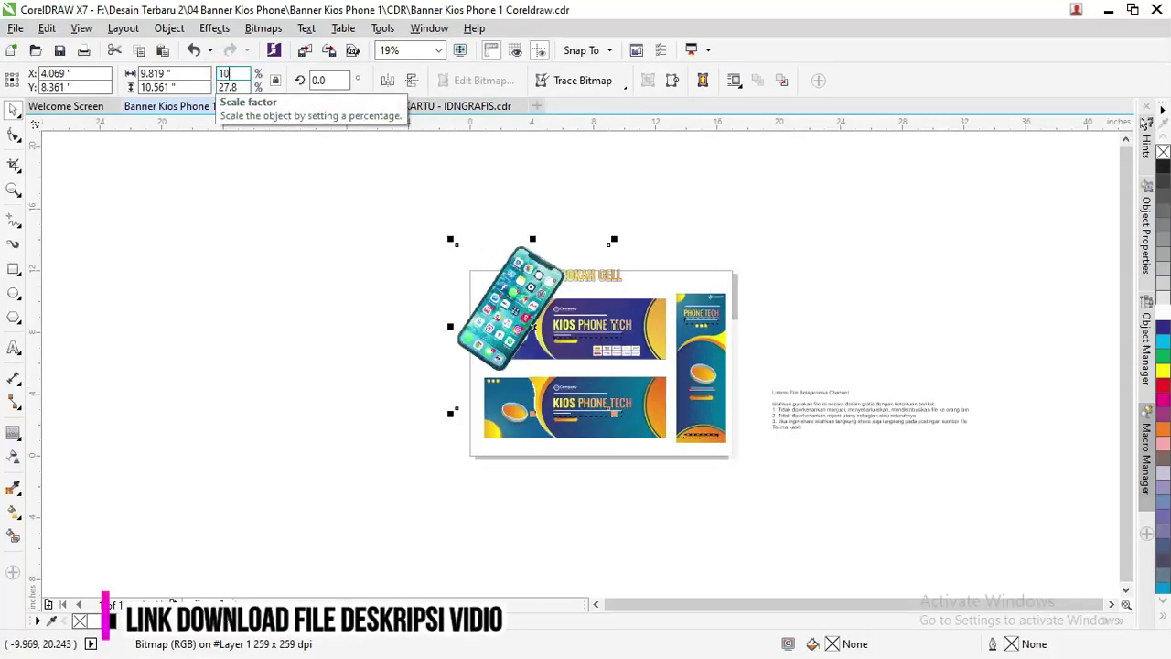
pyautogui.press('Return')
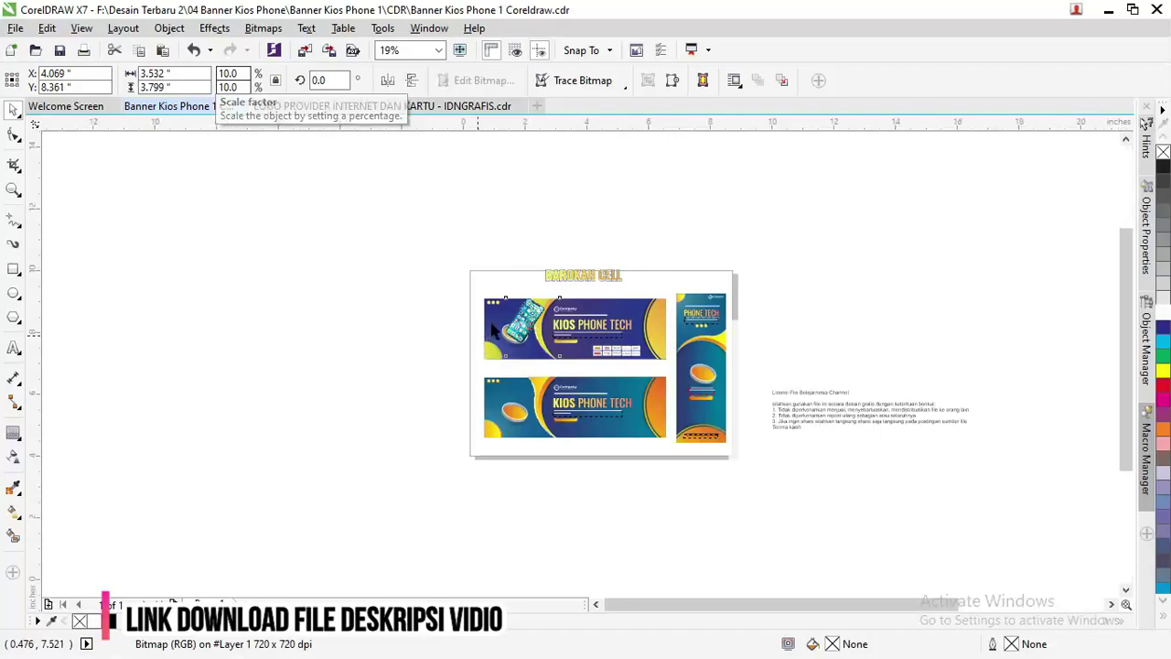
# Rotate the phone image about 10.4 degrees and move it right, clear of the round disc on the purple banner.
pyautogui.scroll(3, 603, 316)
pyautogui.scroll(-2, 343, 222)
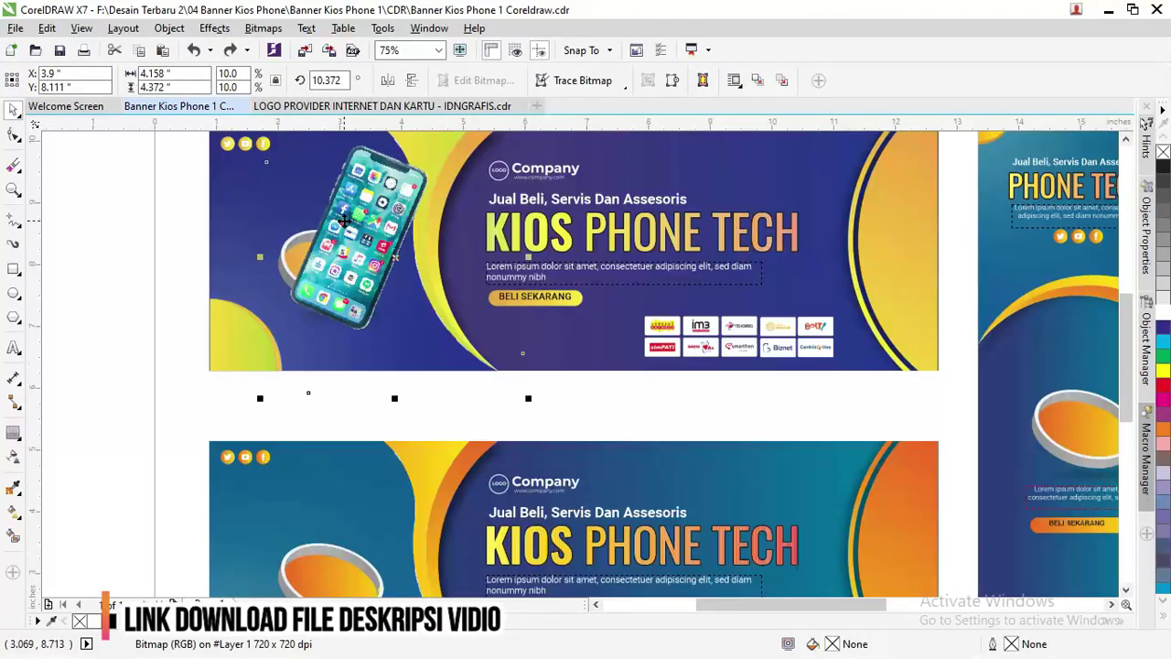
pyautogui.scroll(2, 582, 266)
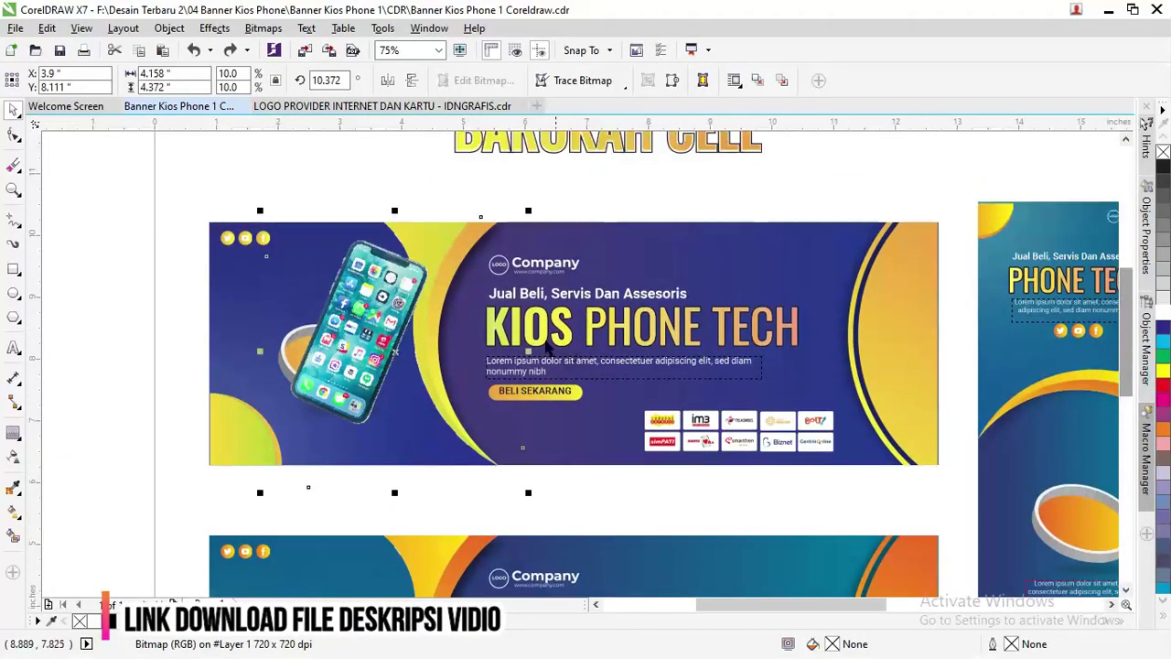
pyautogui.moveTo(380, 295); pyautogui.dragTo(499, 311)
# Place a copy of the round disc's grey-and-white rim group on top, in front of the phone image on the purple banner.
pyautogui.click(306, 377)
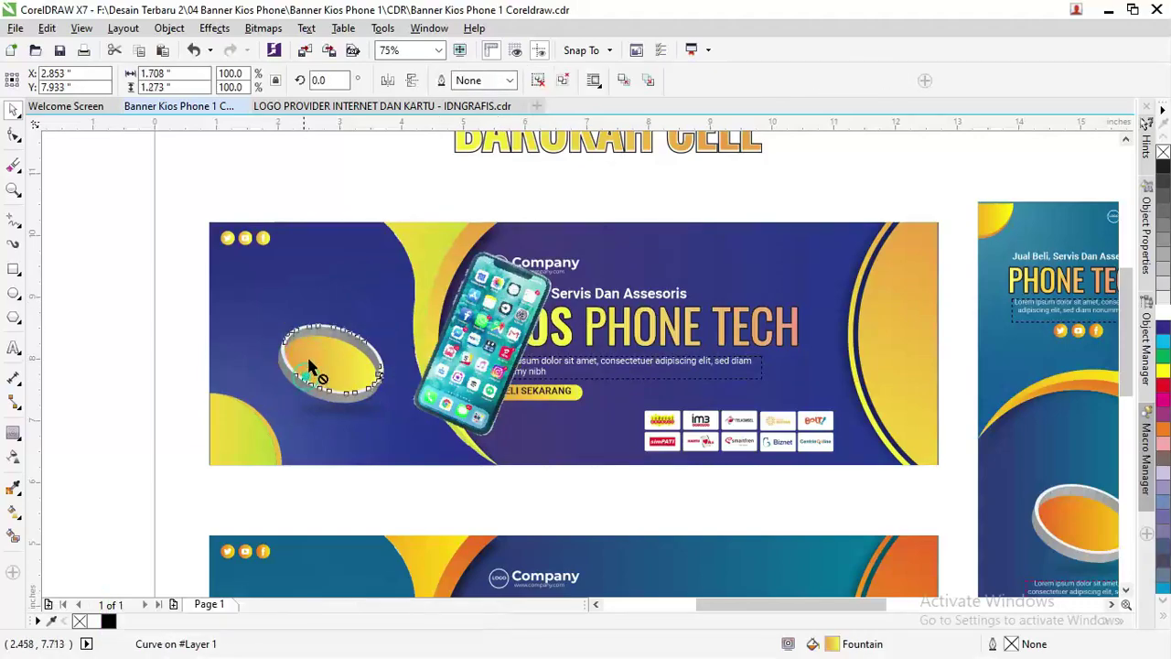
pyautogui.moveTo(309, 376)
pyautogui.mouseDown()
pyautogui.moveTo(311, 358)
pyautogui.moveTo(314, 379)
pyautogui.mouseUp()
pyautogui.scroll(2, 311, 377)
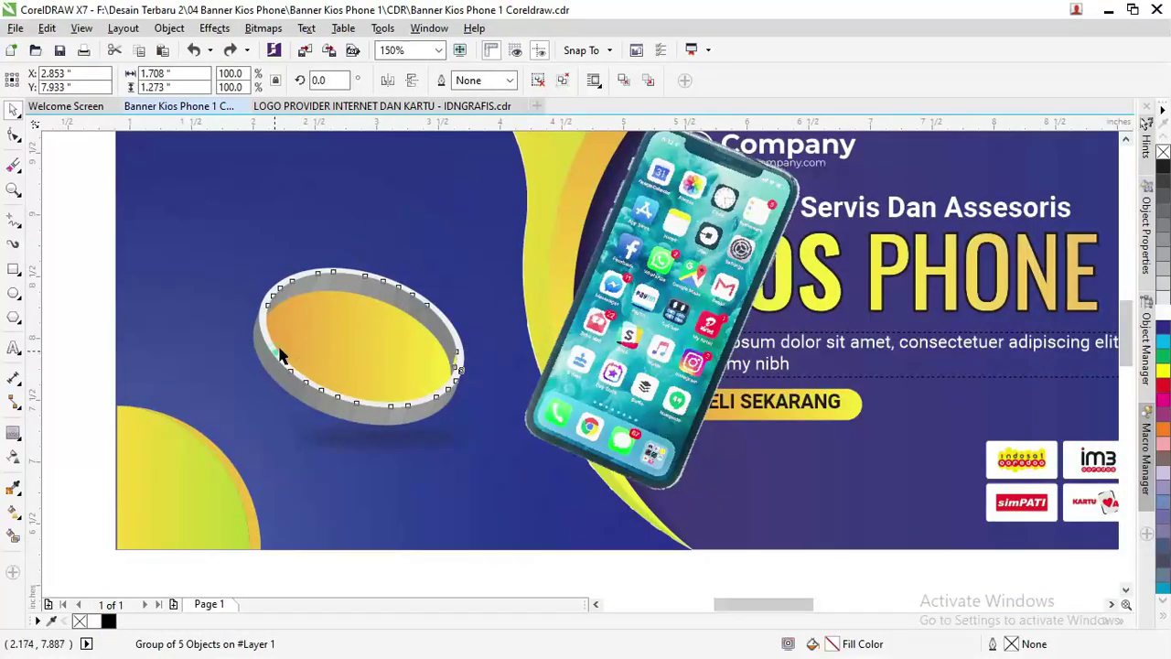
pyautogui.moveTo(280, 340); pyautogui.dragTo(402, 350)
pyautogui.press('Escape')
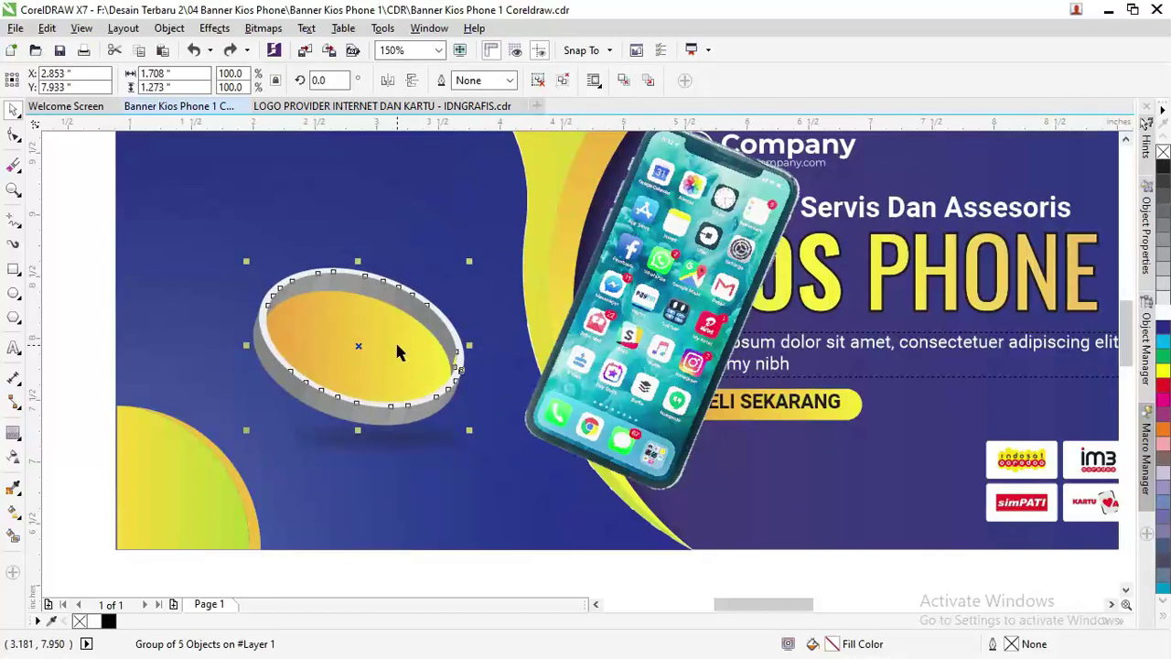
pyautogui.moveTo(450, 324); pyautogui.dragTo(498, 323)
pyautogui.press('Escape')
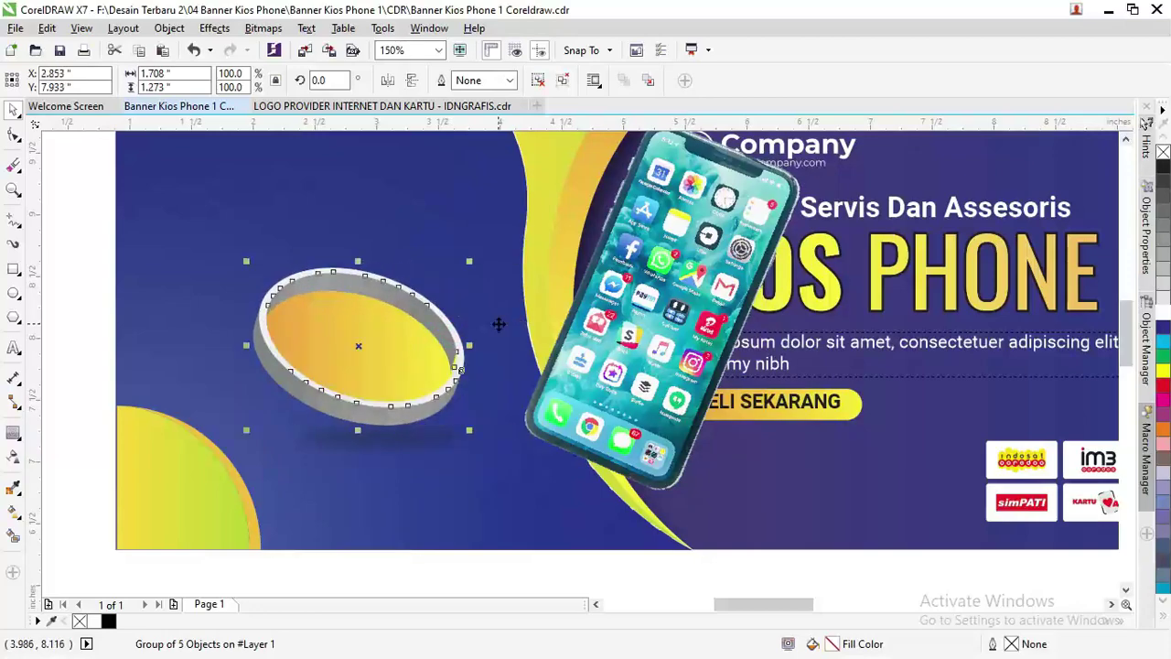
pyautogui.rightClick(450, 329)
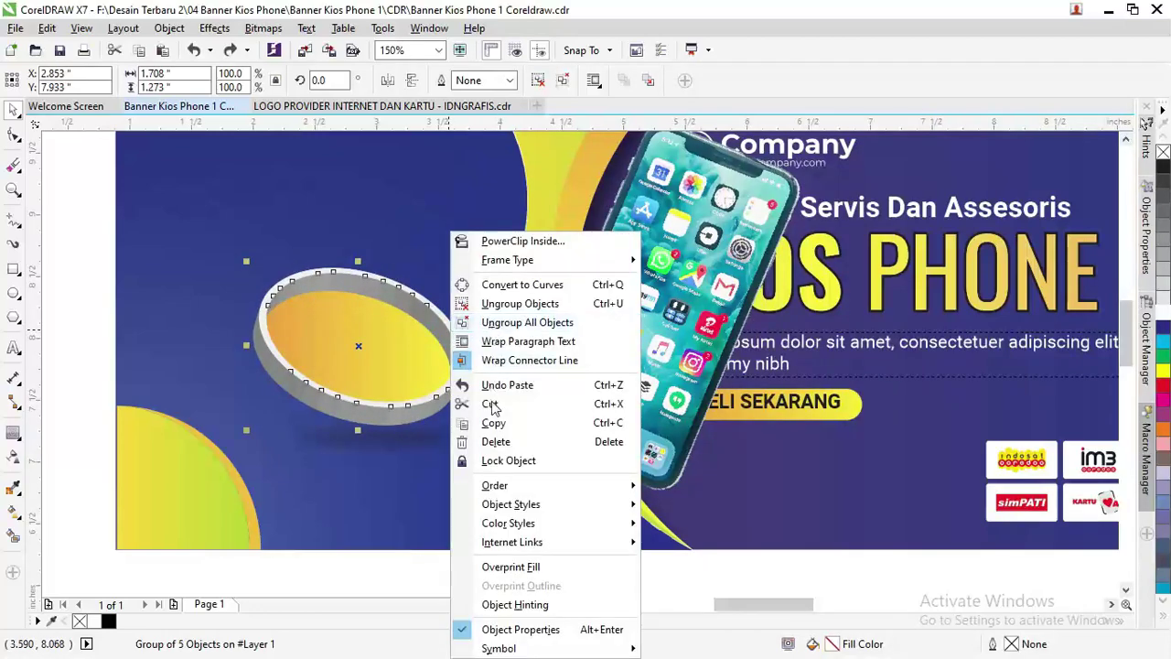
pyautogui.moveTo(517, 490)
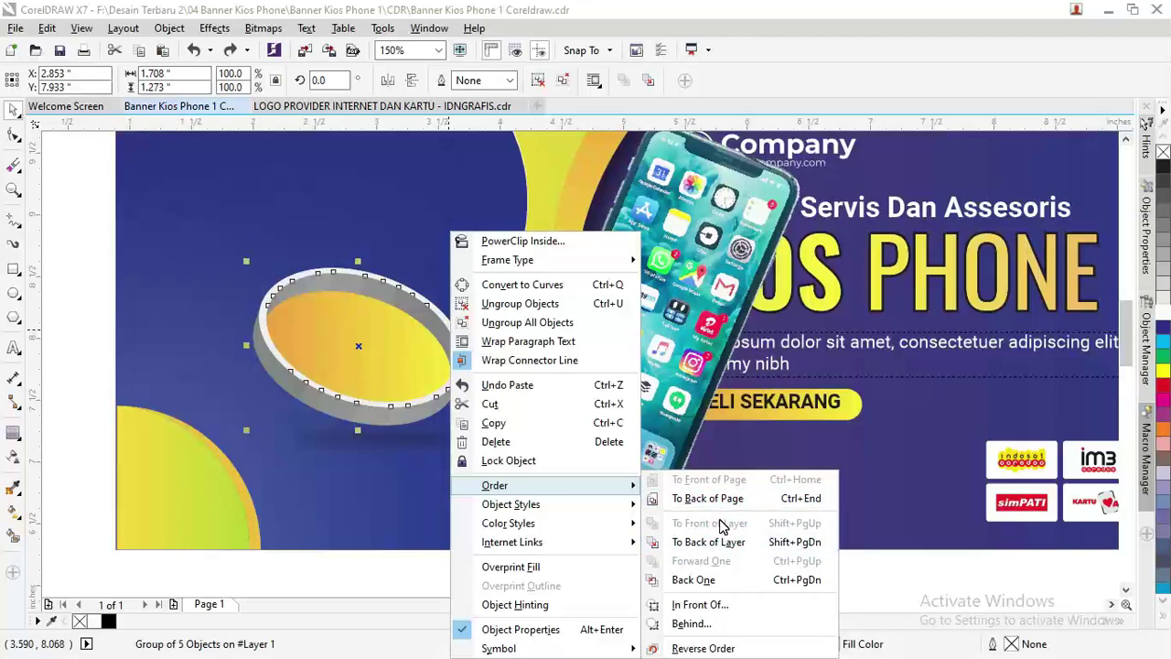
pyautogui.click(176, 364)
# Move the phone image onto the round disc, so its lower part stands inside the rim.
pyautogui.moveTo(364, 326); pyautogui.dragTo(448, 352)
pyautogui.moveTo(451, 268); pyautogui.dragTo(428, 264)
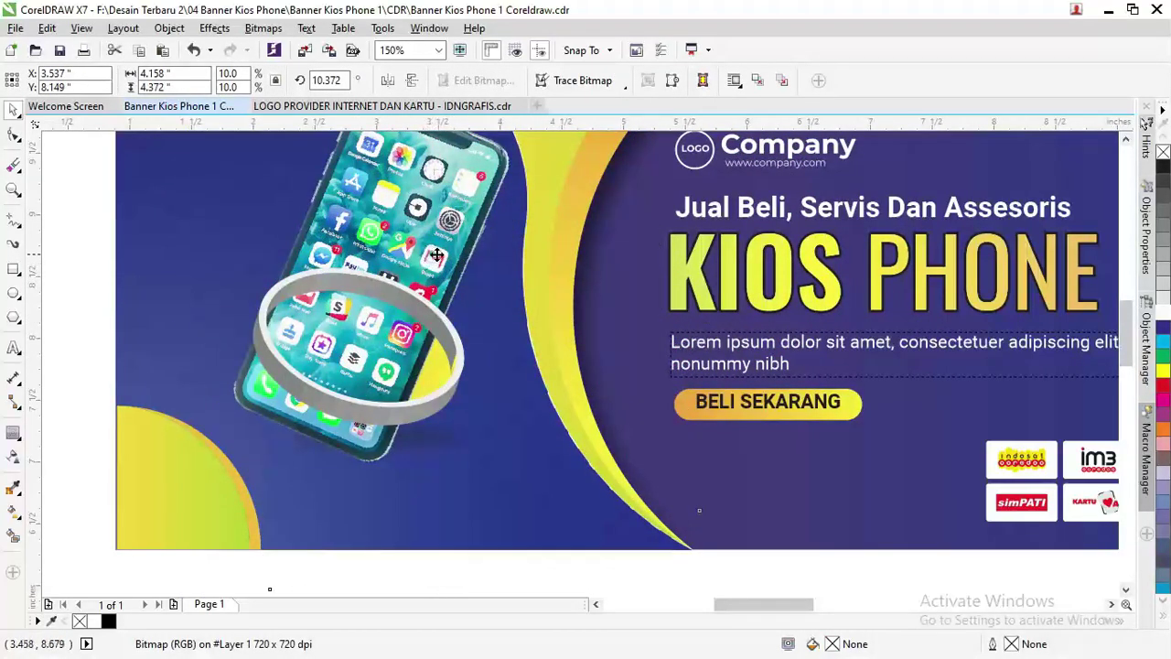
pyautogui.scroll(-2, 454, 295)
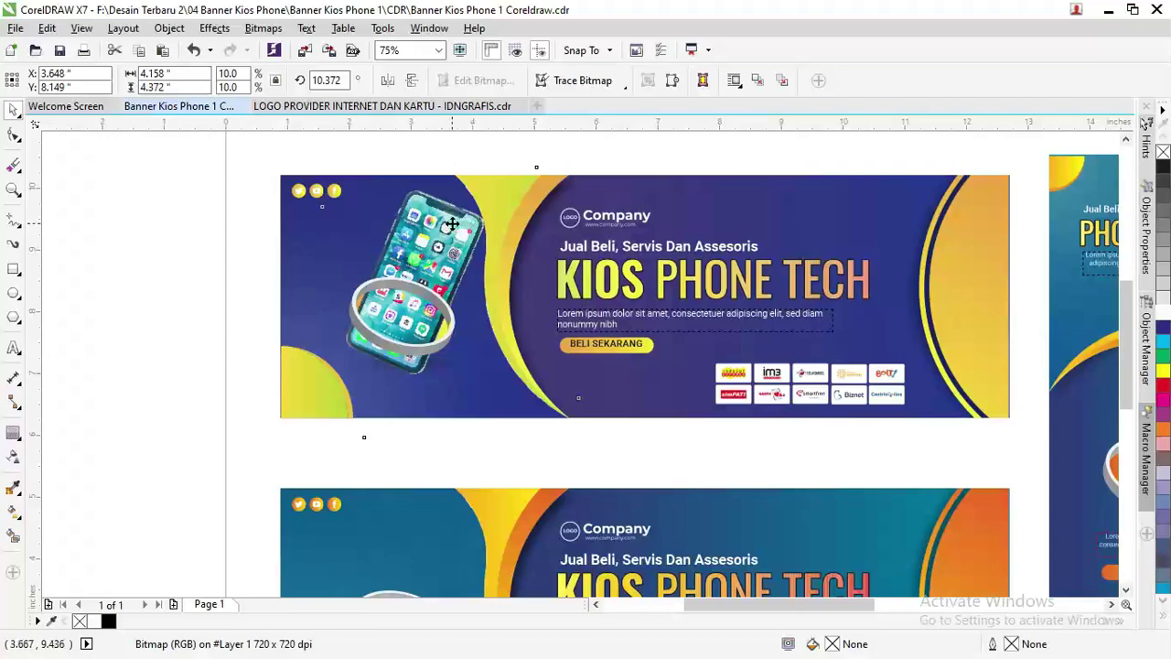
pyautogui.moveTo(452, 224)
pyautogui.mouseDown()
pyautogui.moveTo(439, 231)
pyautogui.moveTo(449, 240)
pyautogui.mouseUp()
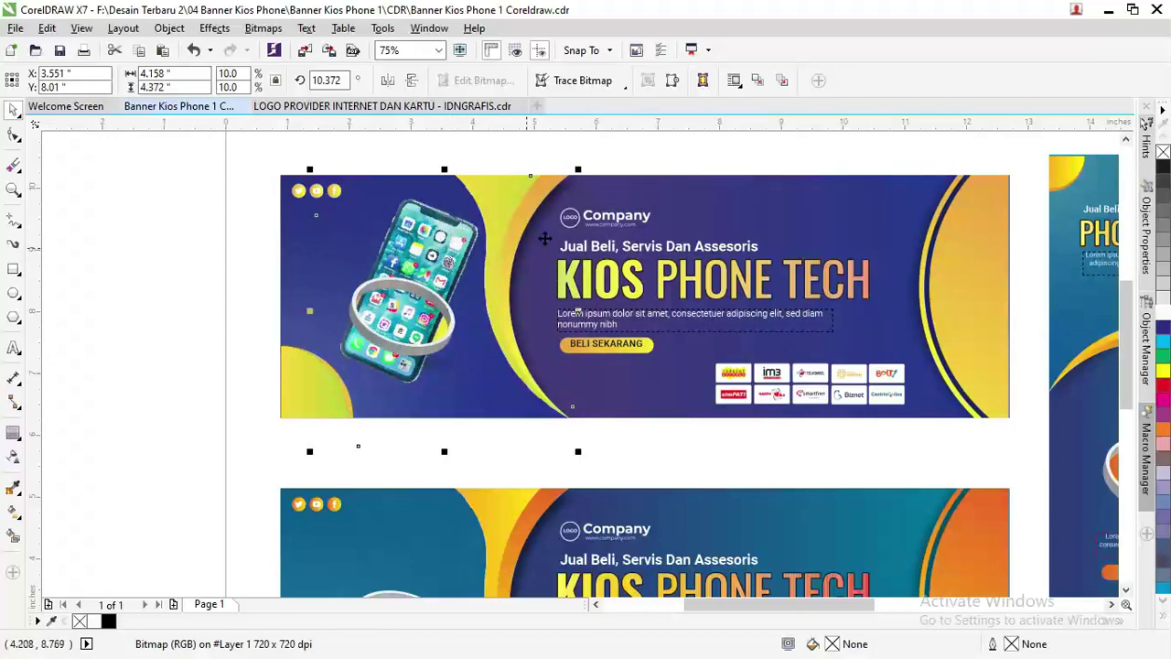
# Rotate the phone image to about 19.9 degrees and nudge it slightly up within the disc's rim.
pyautogui.click(445, 233)
pyautogui.moveTo(580, 172); pyautogui.dragTo(547, 167)
pyautogui.scroll(3, 431, 252)
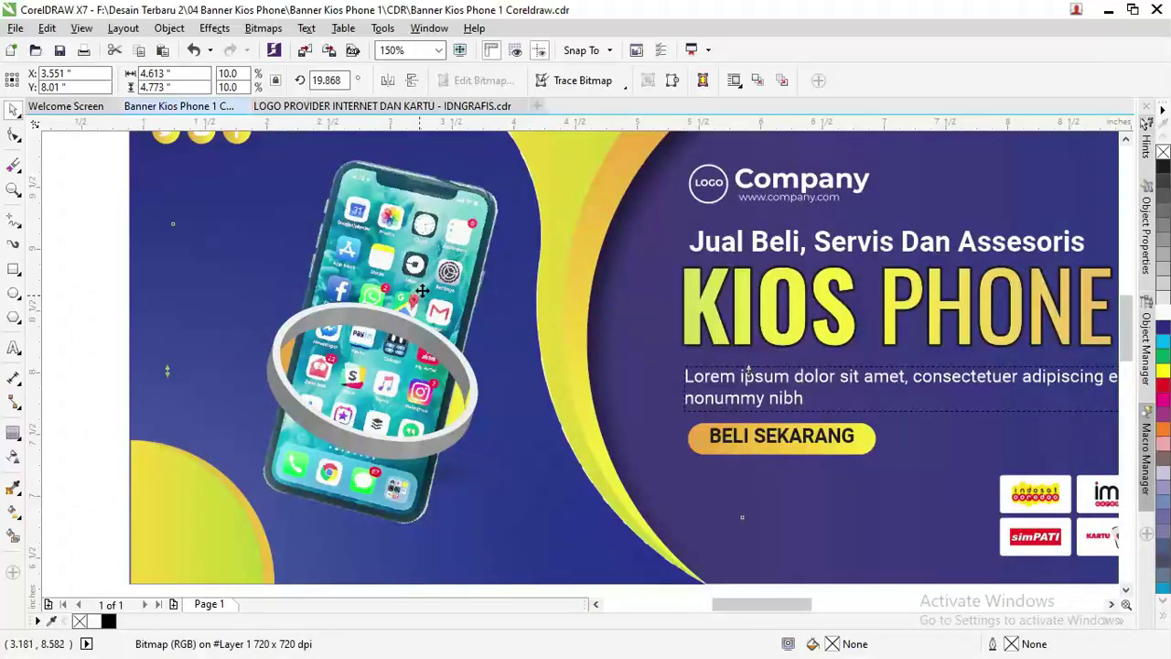
pyautogui.moveTo(353, 416); pyautogui.dragTo(355, 407)
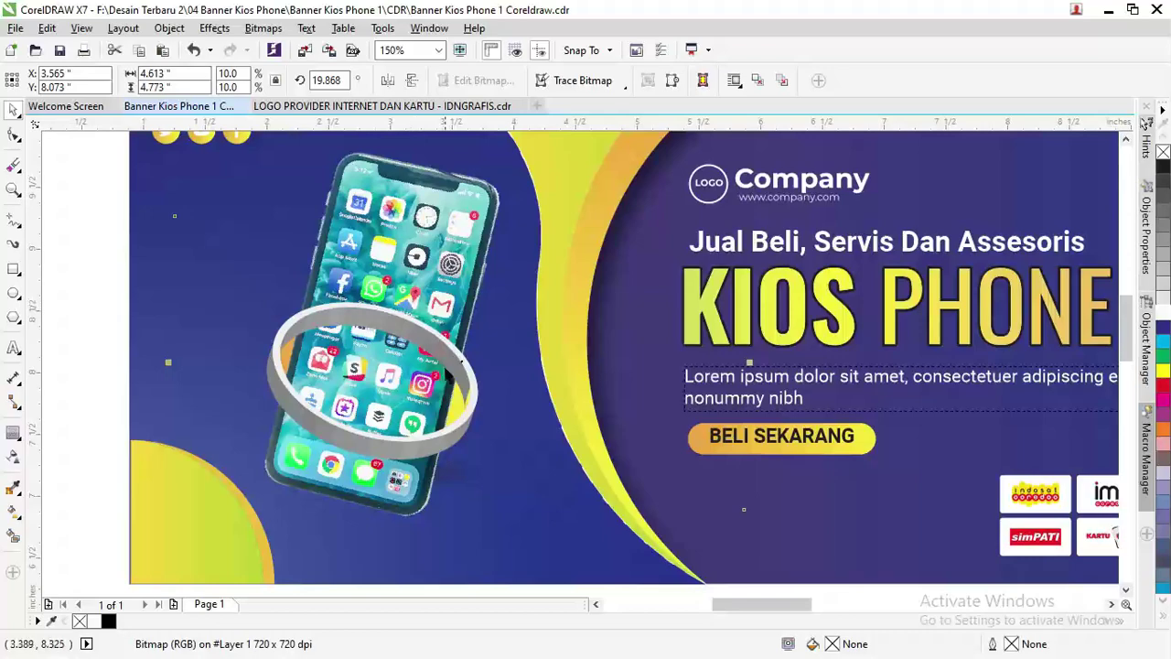
# Ungroup the disc's rim completely into separate objects.
pyautogui.click(115, 265)
pyautogui.click(296, 319)
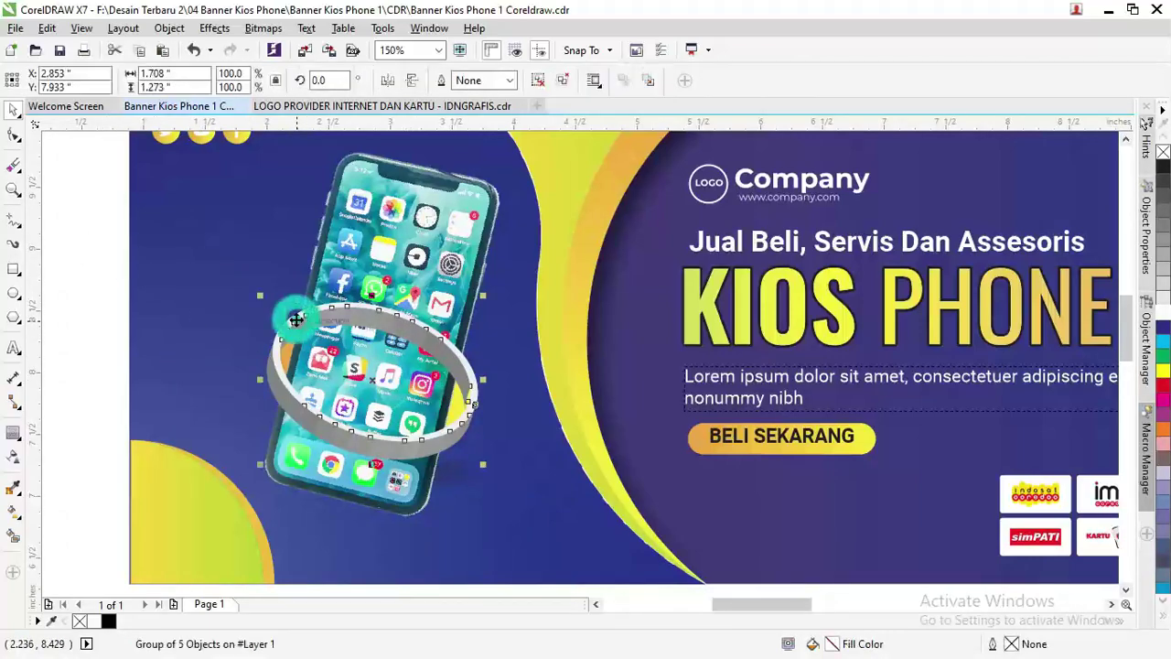
pyautogui.rightClick(297, 319)
pyautogui.click(385, 322)
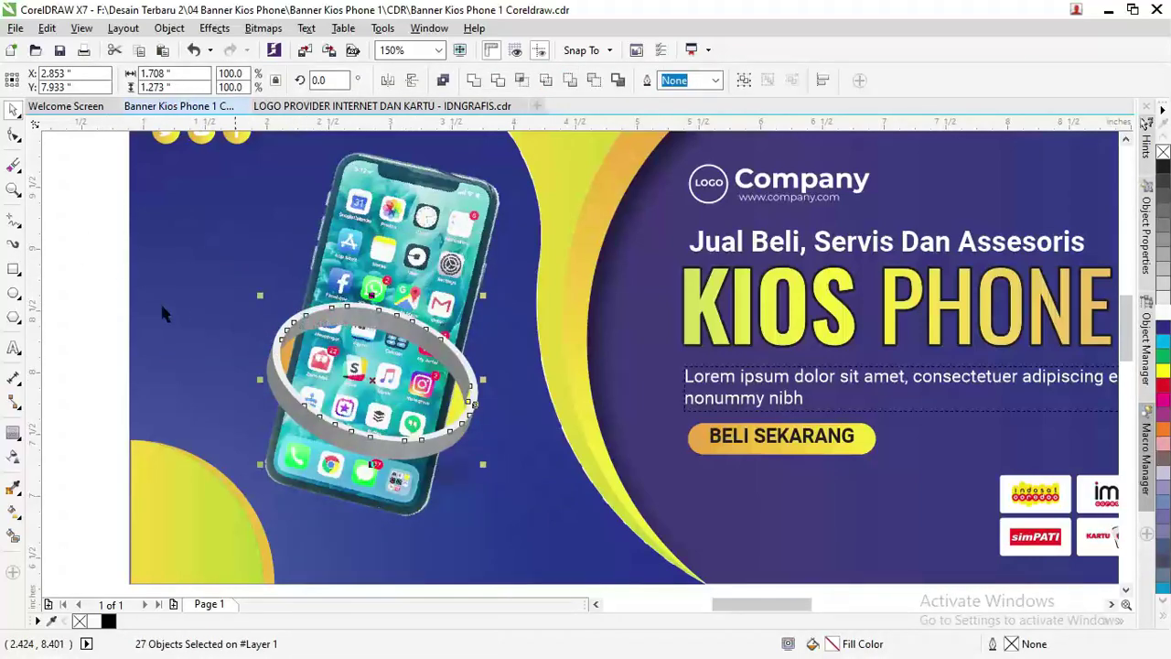
pyautogui.click(91, 276)
# Erase the small grey segment of the rim's rear inner wall that covers the phone, using the Eraser tool.
pyautogui.click(361, 320)
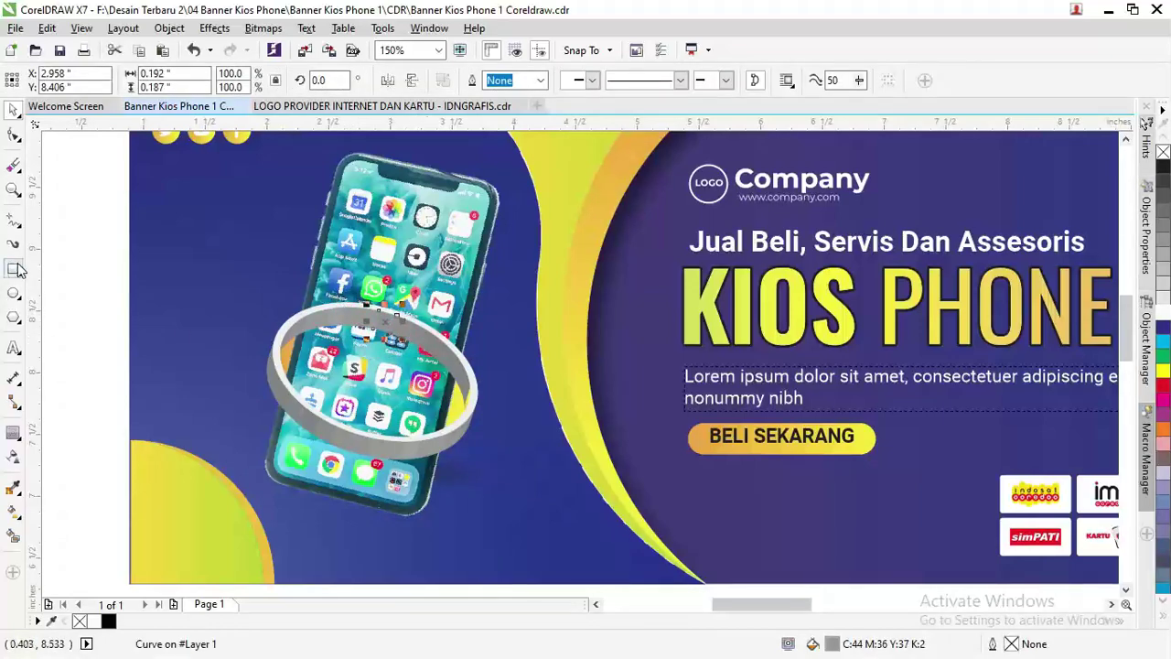
pyautogui.click(15, 167)
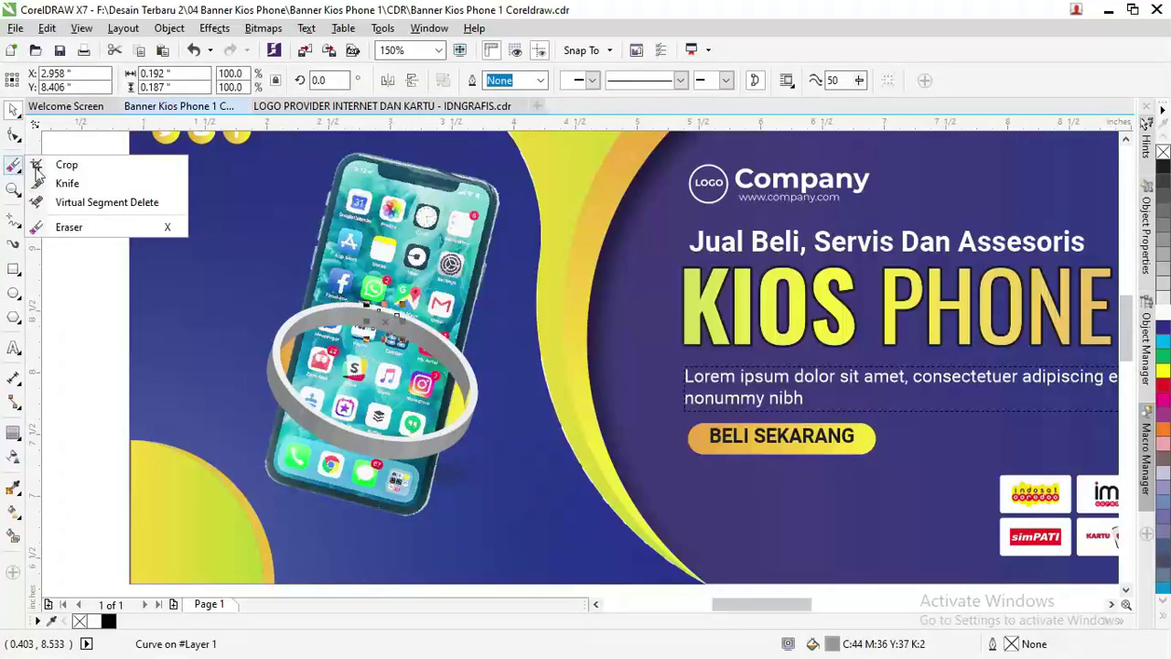
pyautogui.click(64, 227)
pyautogui.moveTo(384, 339)
pyautogui.mouseDown()
pyautogui.moveTo(392, 324)
pyautogui.moveTo(425, 338)
pyautogui.mouseUp()
pyautogui.click(334, 334)
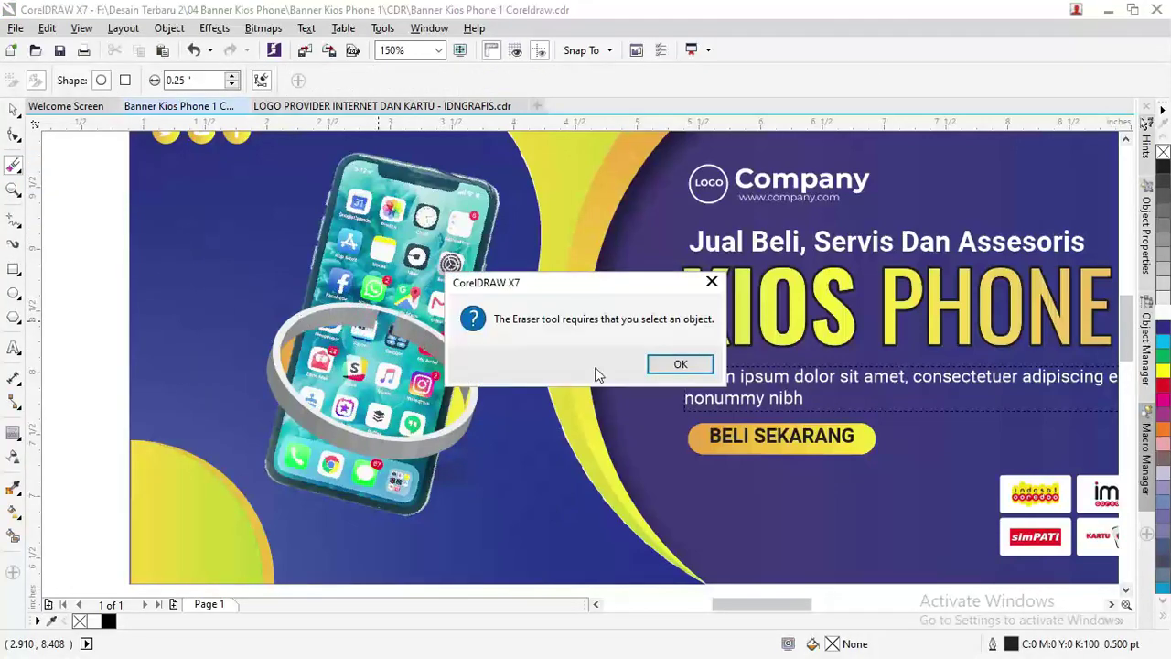
pyautogui.click(678, 365)
pyautogui.click(14, 109)
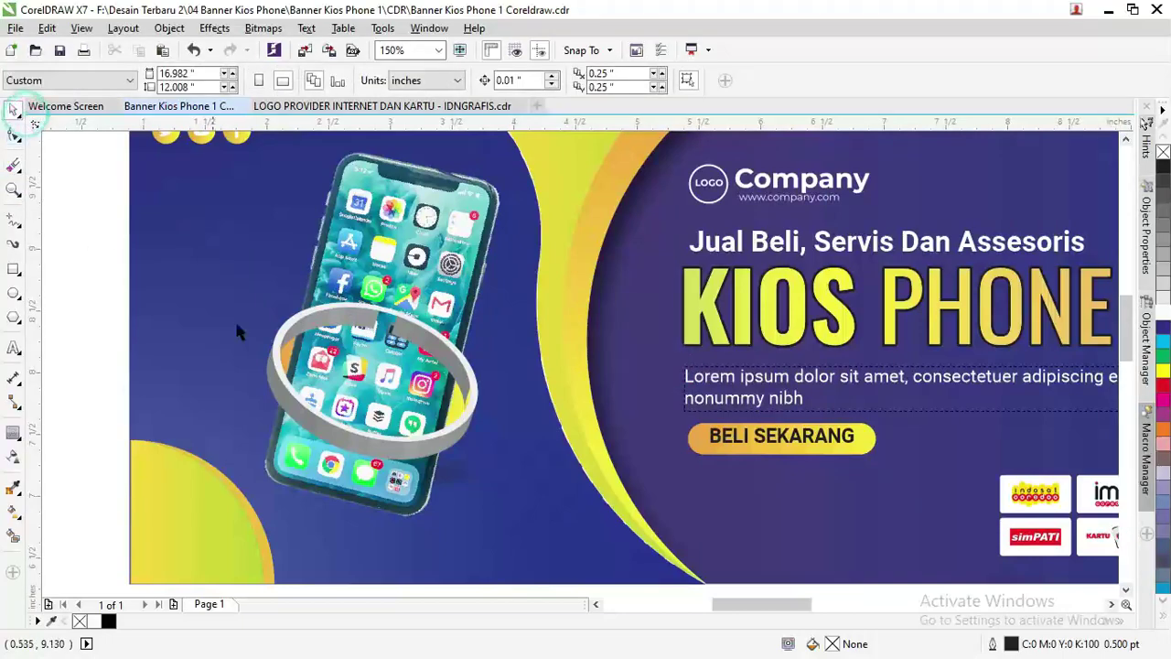
# Delete the remaining grey segments of the rim's rear inner wall that lie over the phone screen.
pyautogui.click(350, 322)
pyautogui.press('Delete')
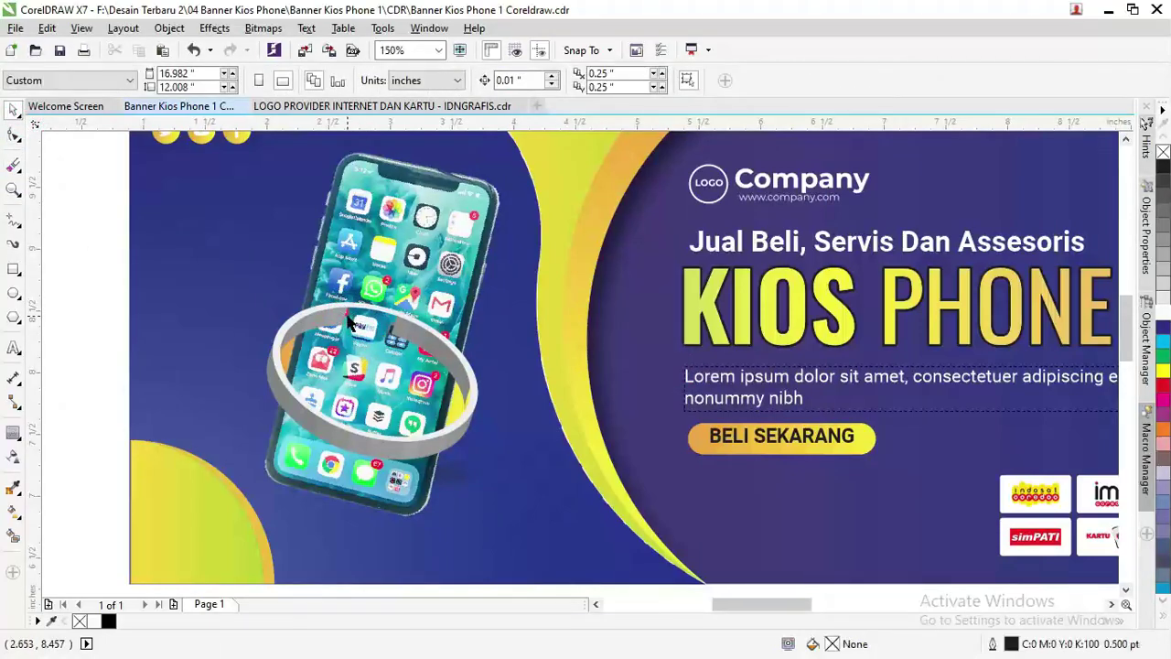
pyautogui.click(338, 319)
pyautogui.press('Delete')
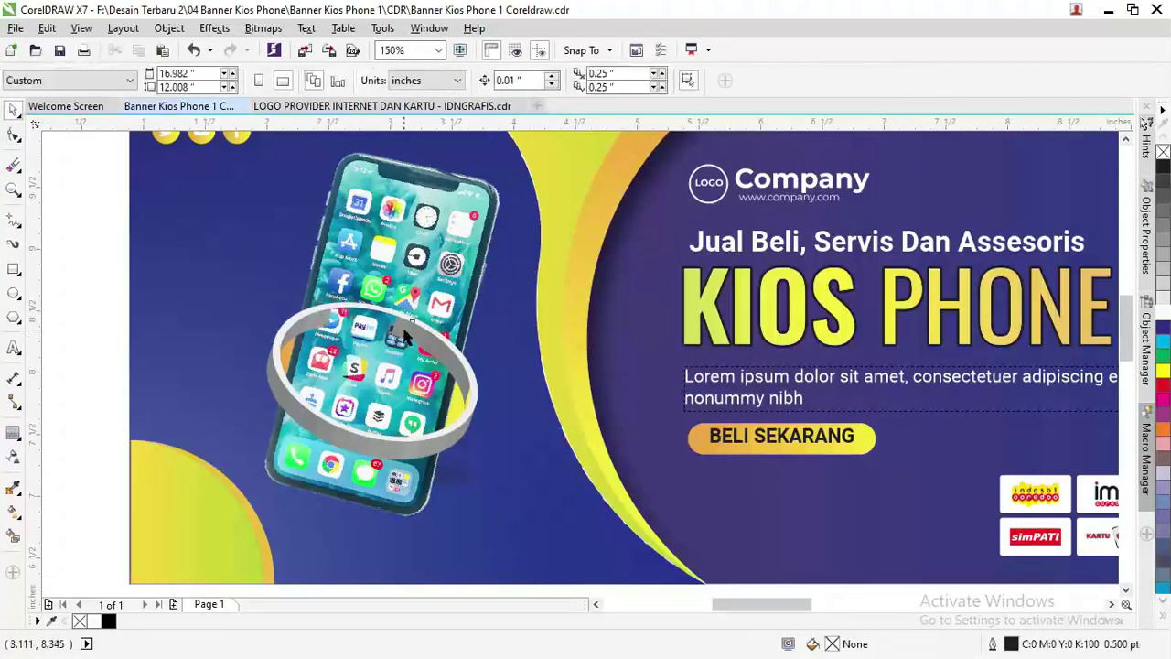
pyautogui.click(426, 348)
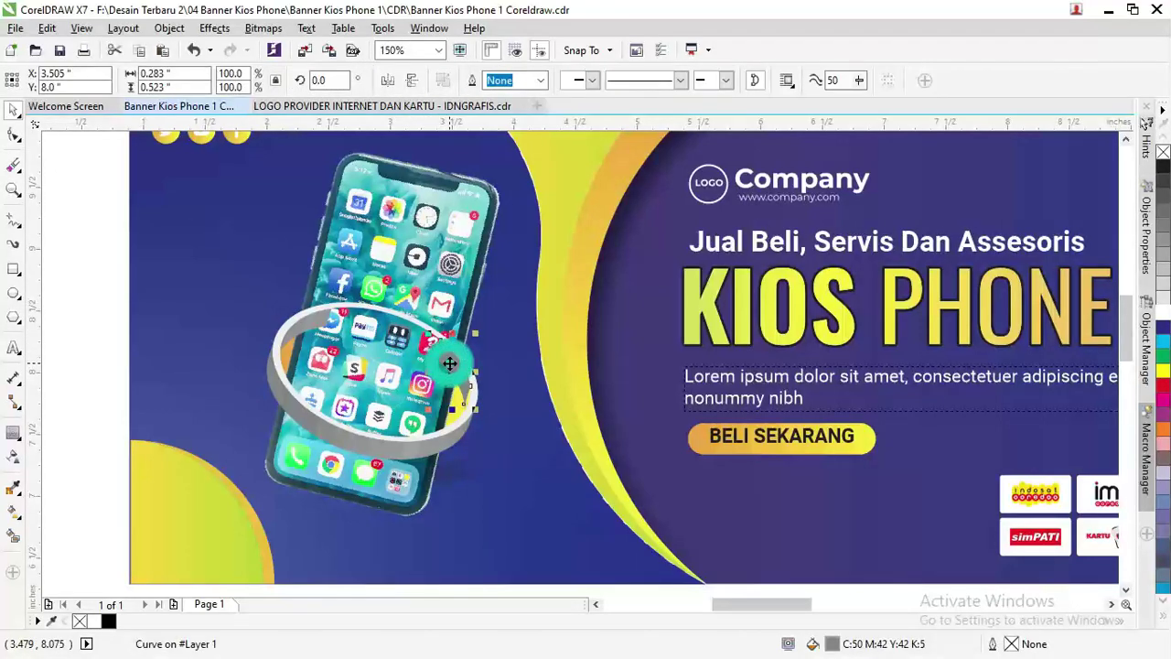
pyautogui.press('Delete')
pyautogui.click(326, 336)
pyautogui.press('Delete')
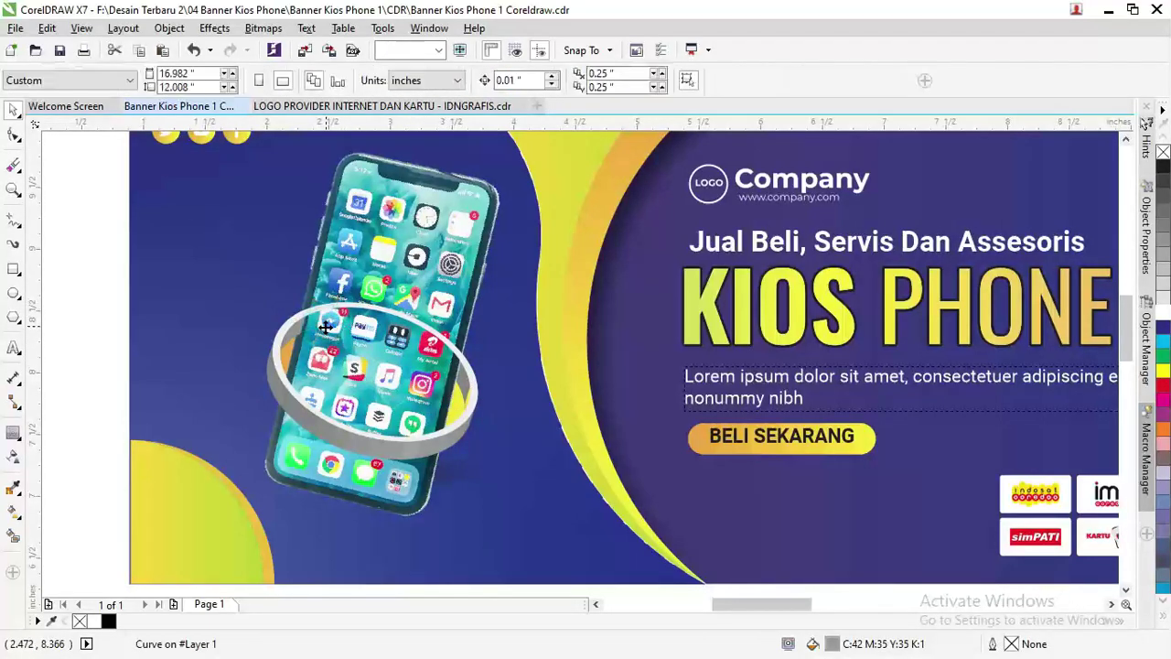
pyautogui.click(315, 347)
pyautogui.press('Delete')
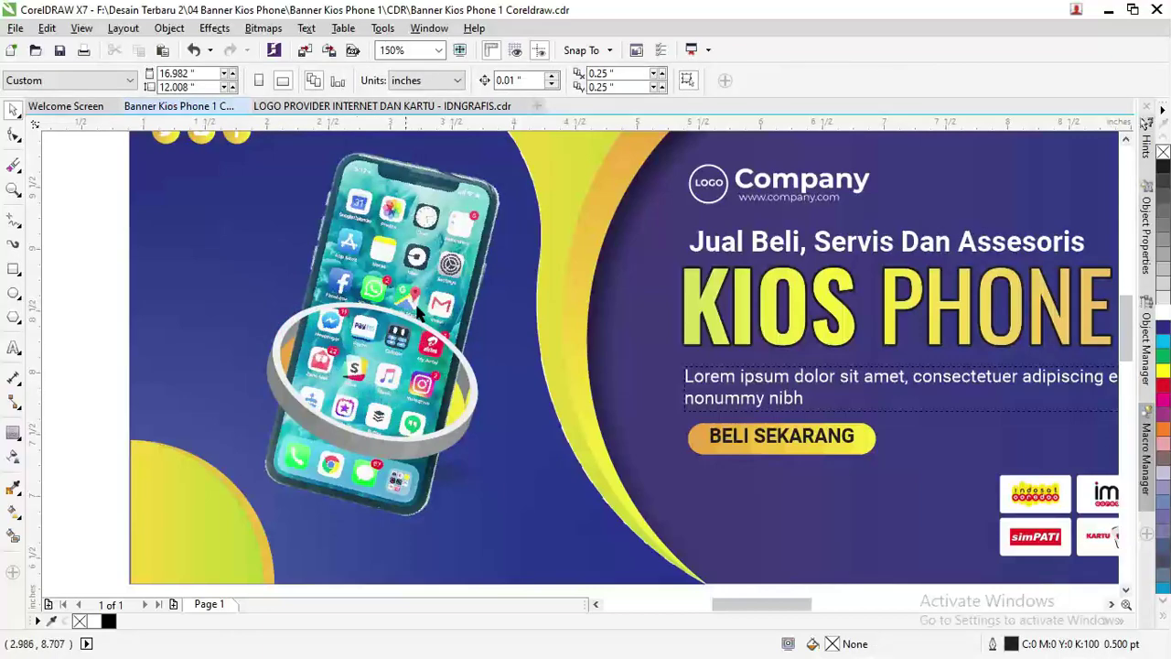
# Erase the rear part of the white rim curve where it crosses the phone, using a 0.25 inch round eraser.
pyautogui.click(395, 317)
pyautogui.press('F10')
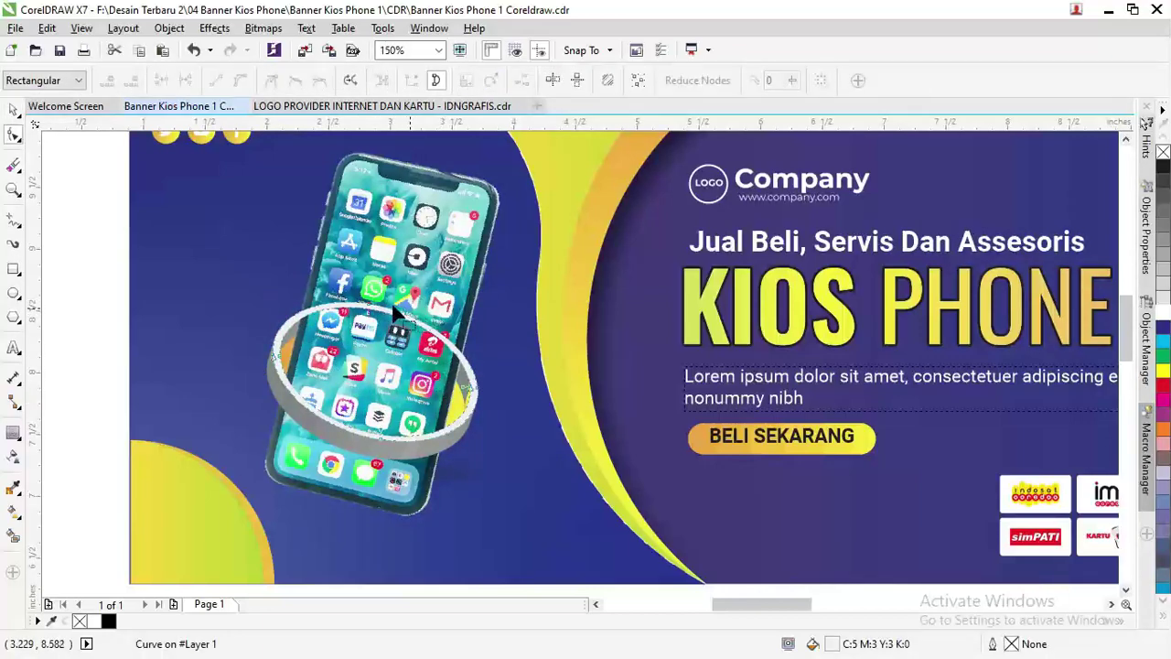
pyautogui.click(14, 109)
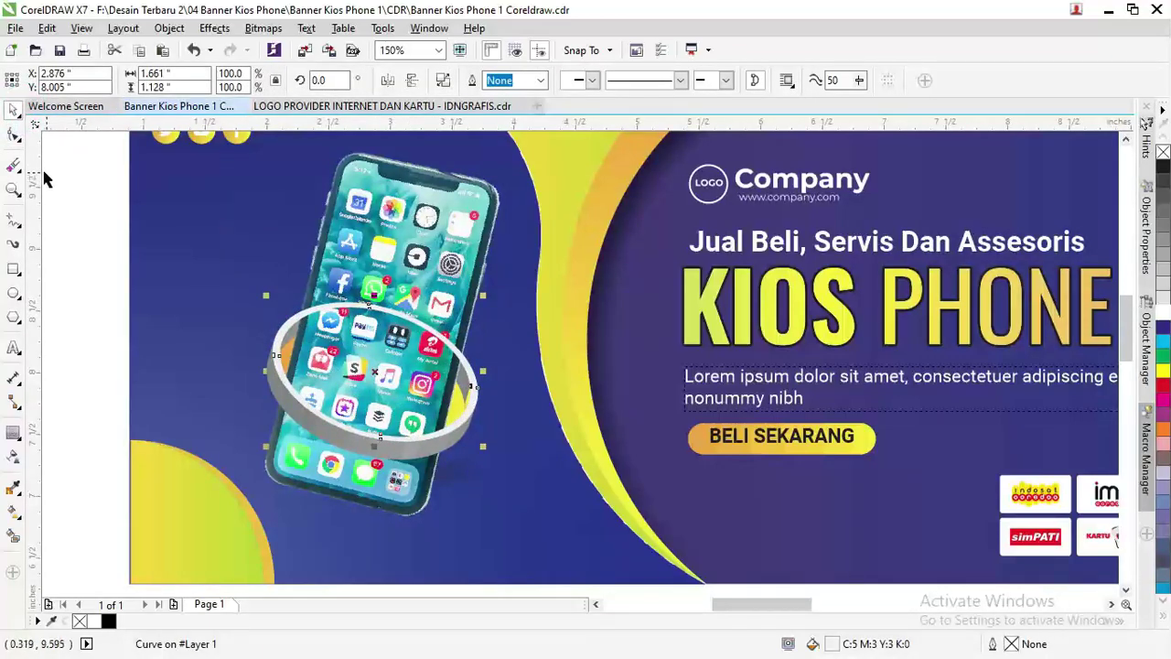
pyautogui.click(14, 165)
pyautogui.moveTo(339, 308)
pyautogui.mouseDown()
pyautogui.moveTo(454, 343)
pyautogui.moveTo(362, 308)
pyautogui.moveTo(291, 311)
pyautogui.mouseUp()
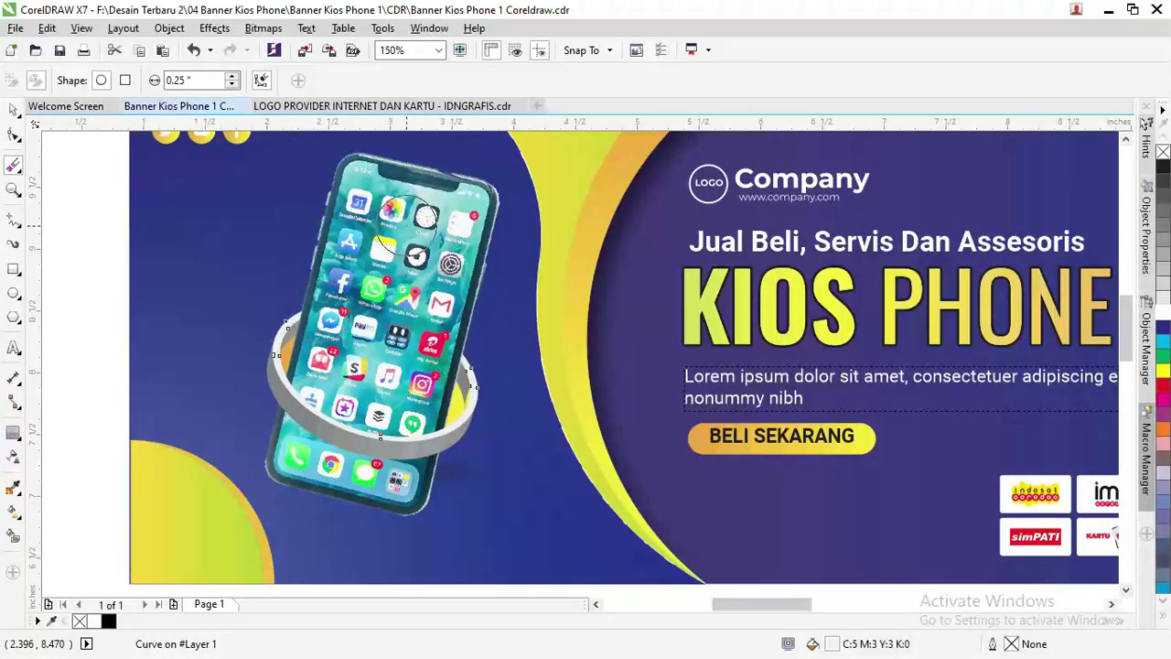
pyautogui.click(13, 110)
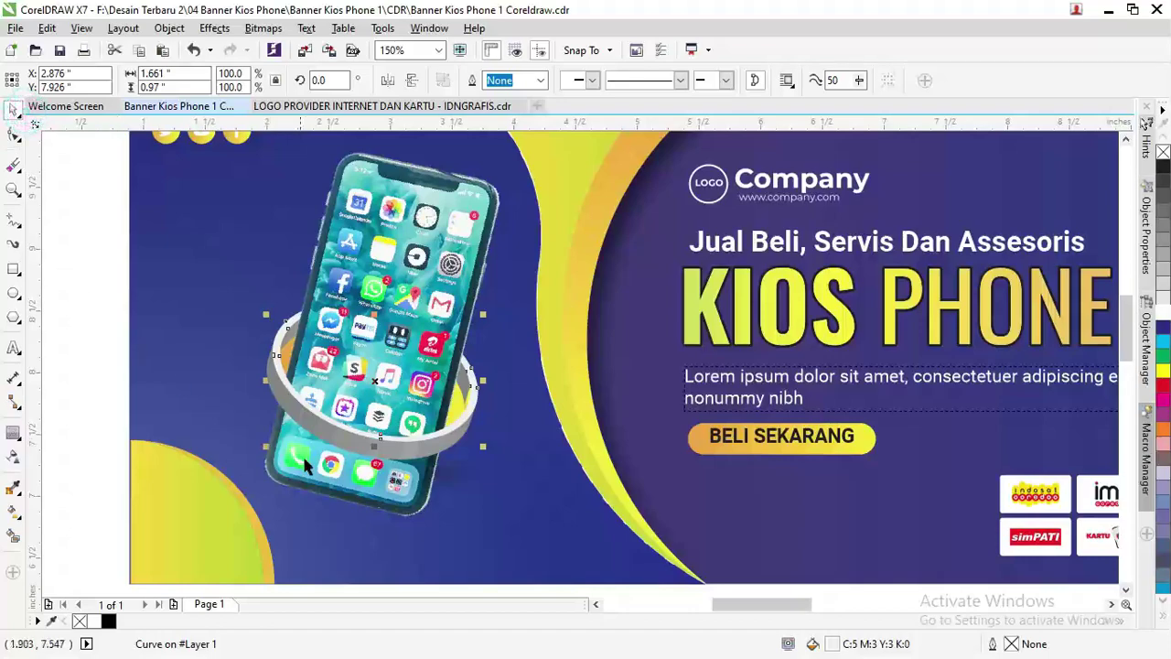
# Trim the phone image's lower end with the Shape tool by moving its two bottom corner nodes up to the disc's front rim.
pyautogui.click(331, 478)
pyautogui.scroll(-2, 419, 501)
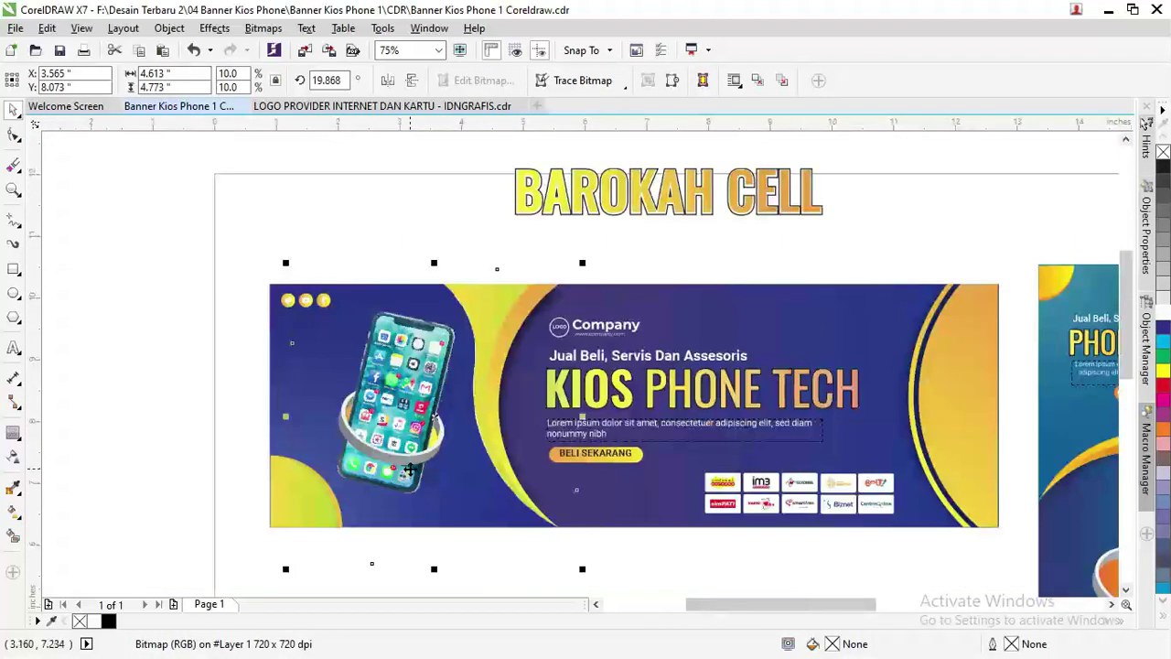
pyautogui.click(15, 135)
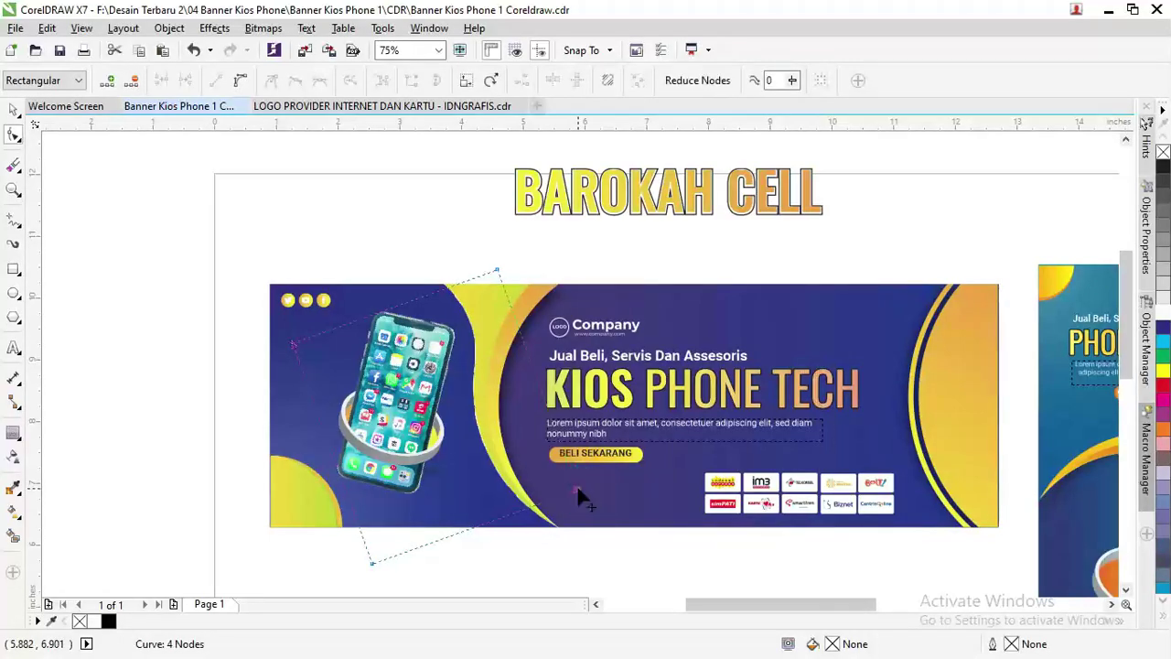
pyautogui.moveTo(576, 485); pyautogui.dragTo(443, 458)
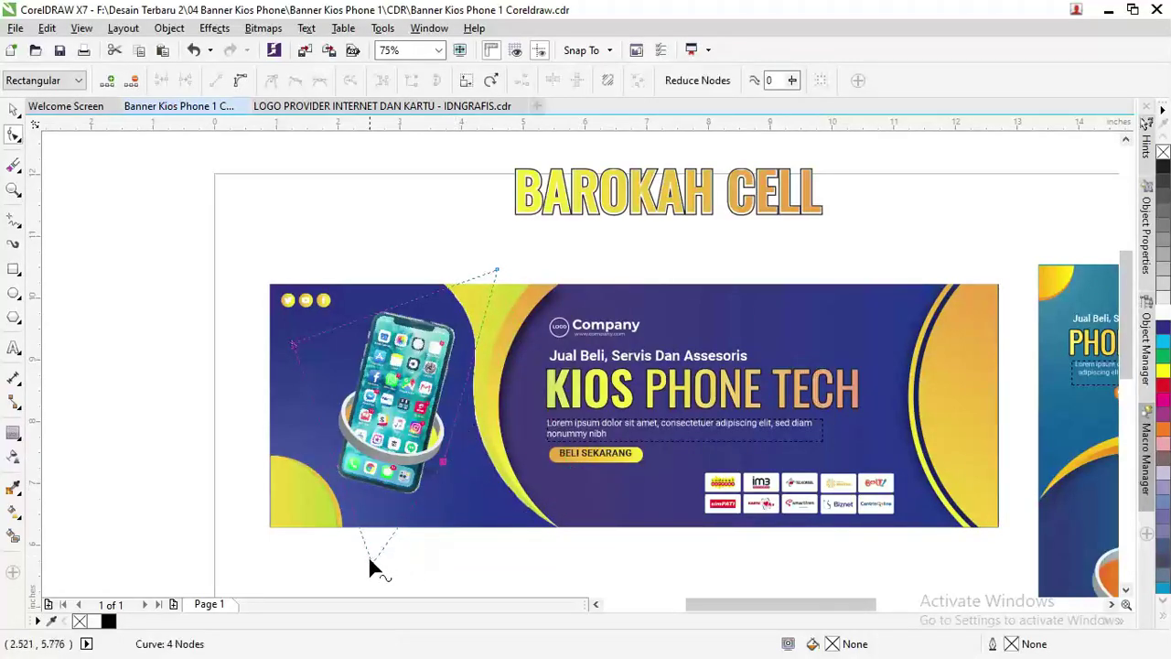
pyautogui.moveTo(371, 555); pyautogui.dragTo(374, 471)
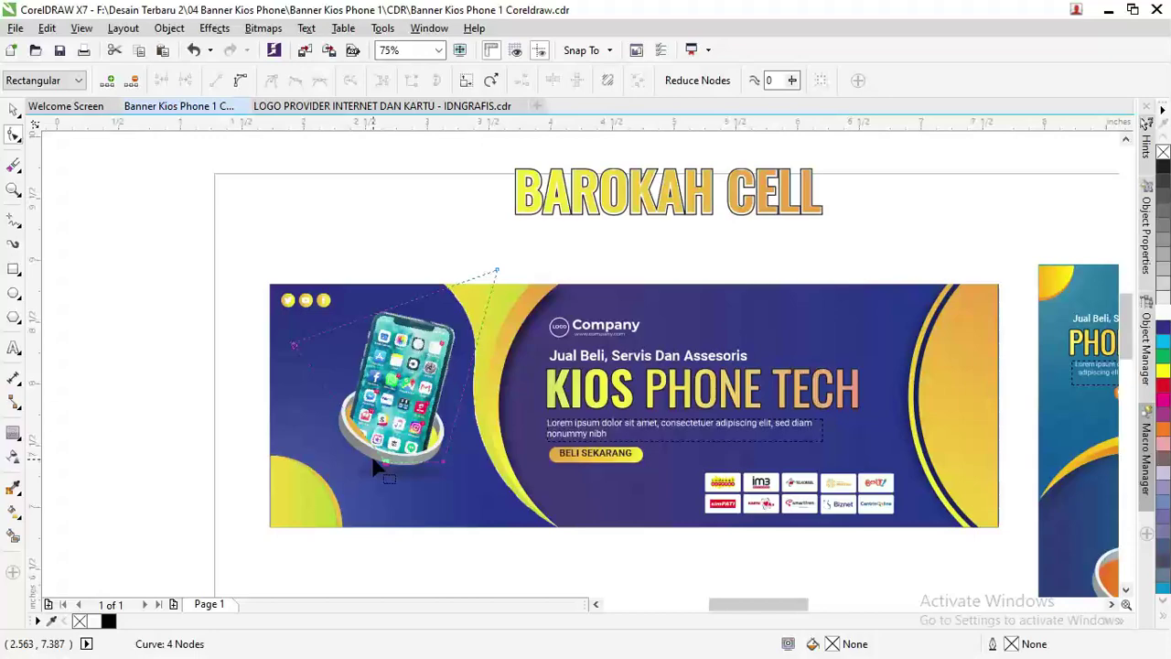
# Add a node to the phone image's lower outline and pull it outward to follow the left curve of the disc's front rim.
pyautogui.scroll(2, 337, 423)
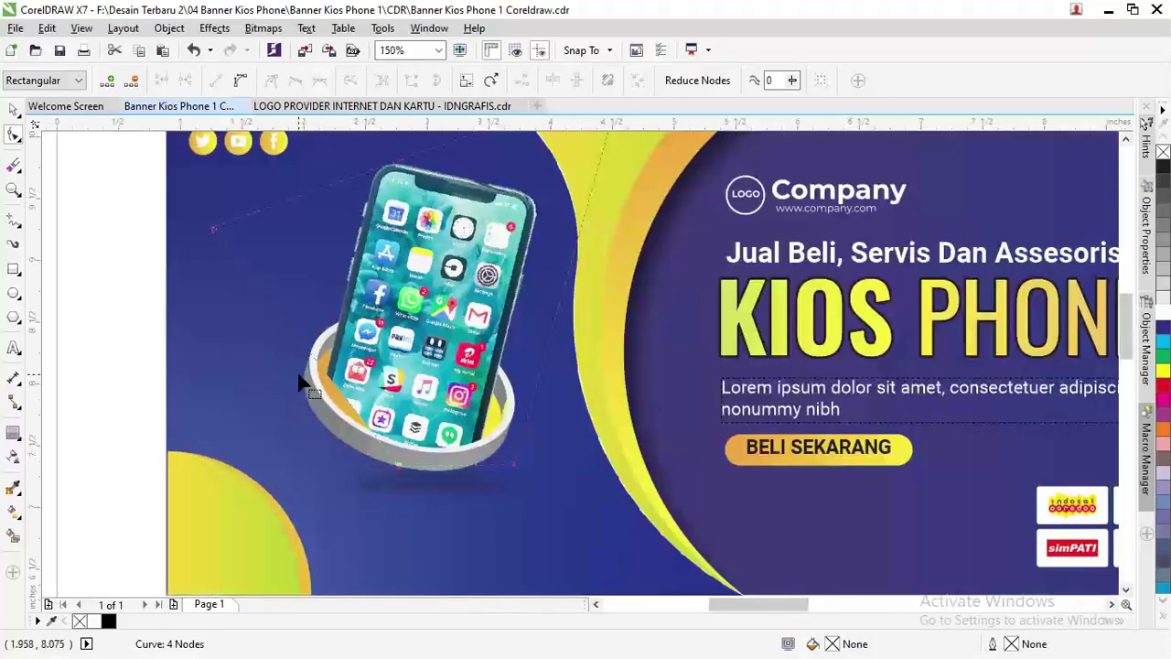
pyautogui.doubleClick(344, 401)
pyautogui.moveTo(344, 400); pyautogui.dragTo(314, 406)
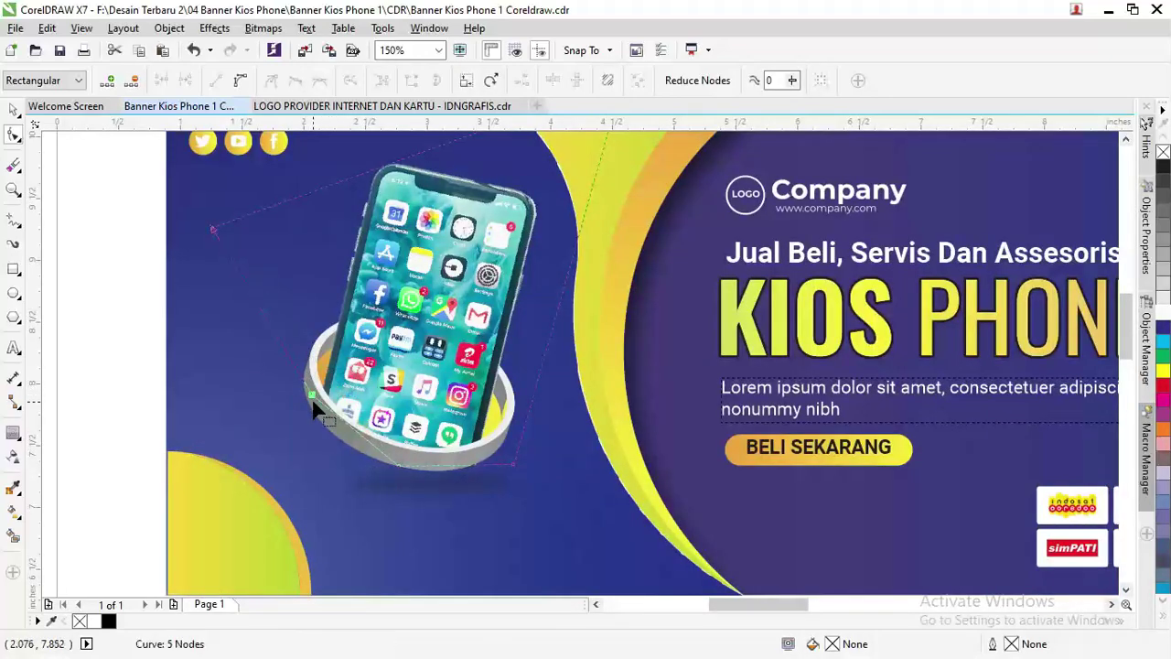
pyautogui.click(243, 395)
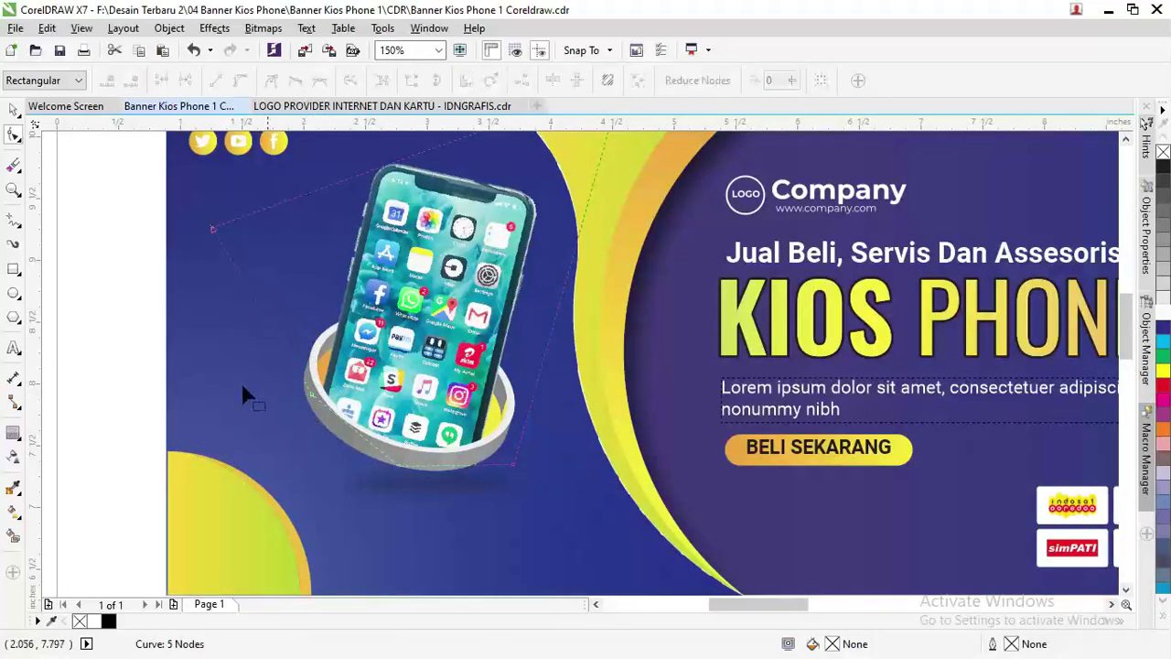
pyautogui.click(14, 109)
pyautogui.click(54, 173)
pyautogui.scroll(-4, 265, 330)
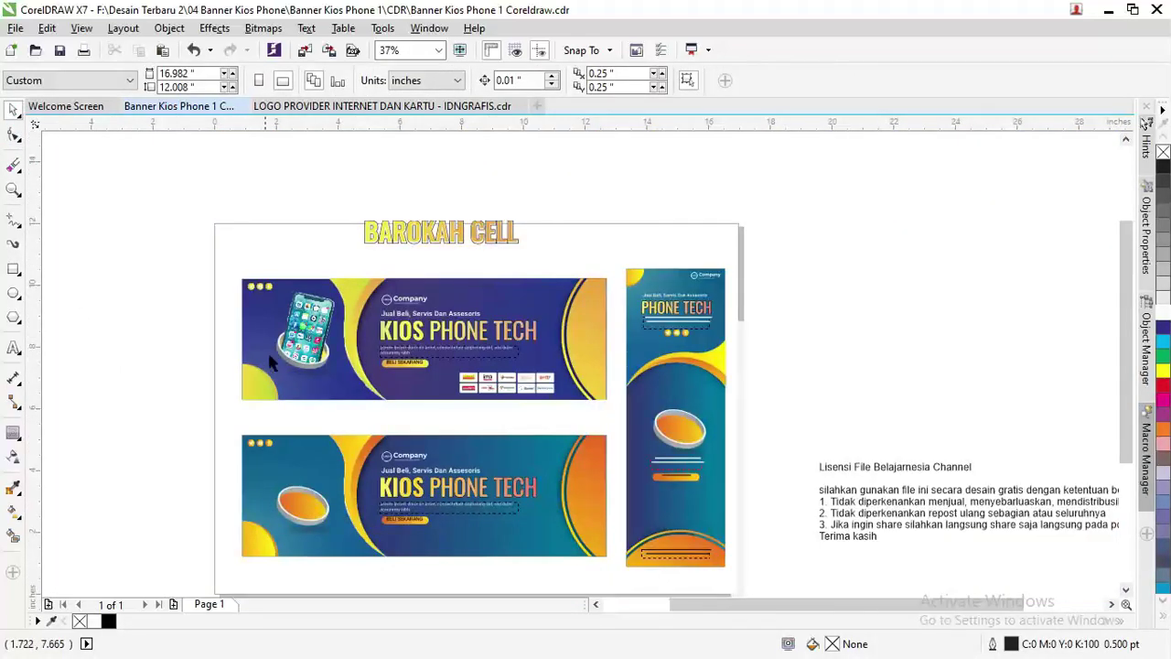
pyautogui.scroll(2, 272, 363)
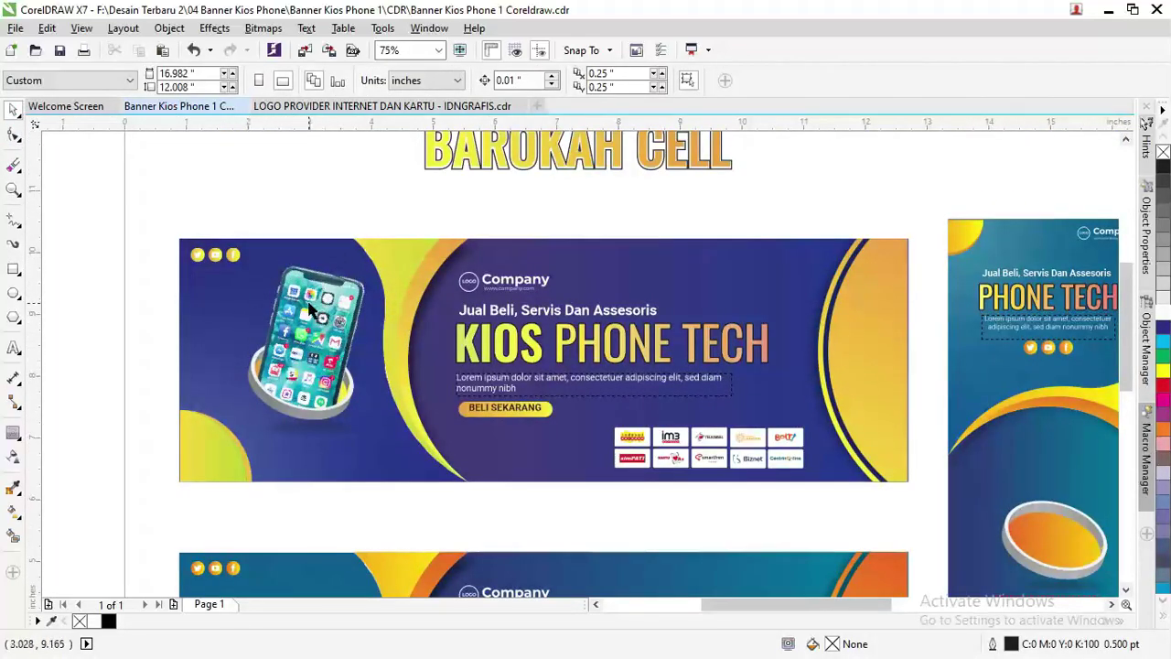
# Try to fill the purple banner's central panel with the circuit-board photo from the Banner Kios Phone 1 folder in File Explorer.
pyautogui.click(722, 457)
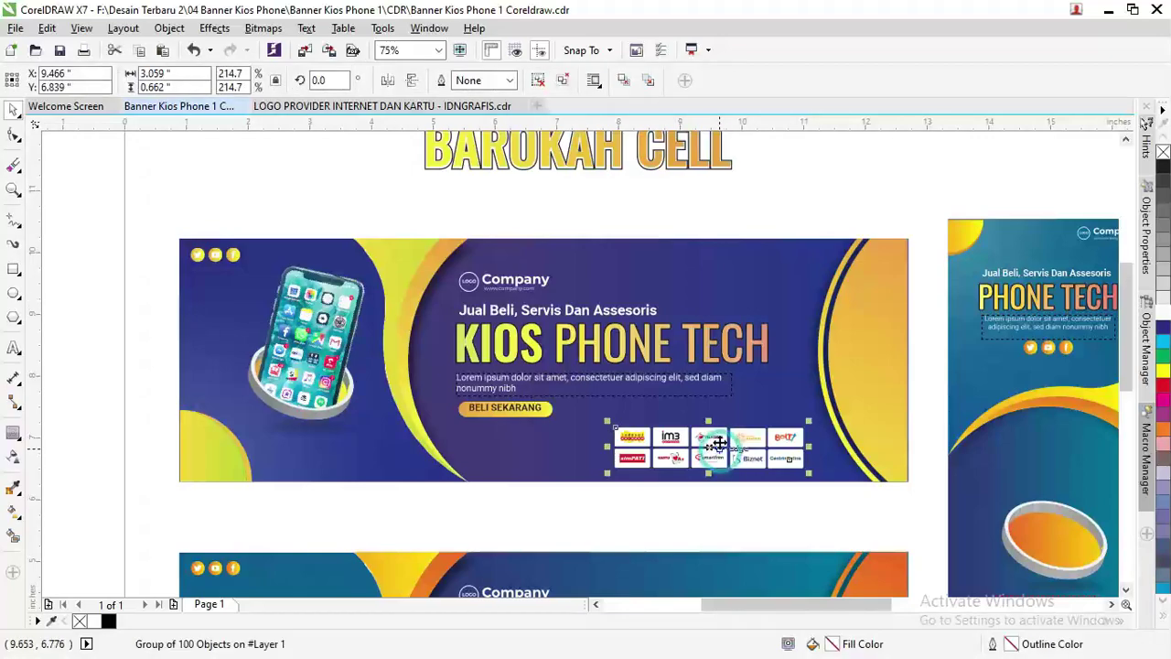
pyautogui.click(682, 348)
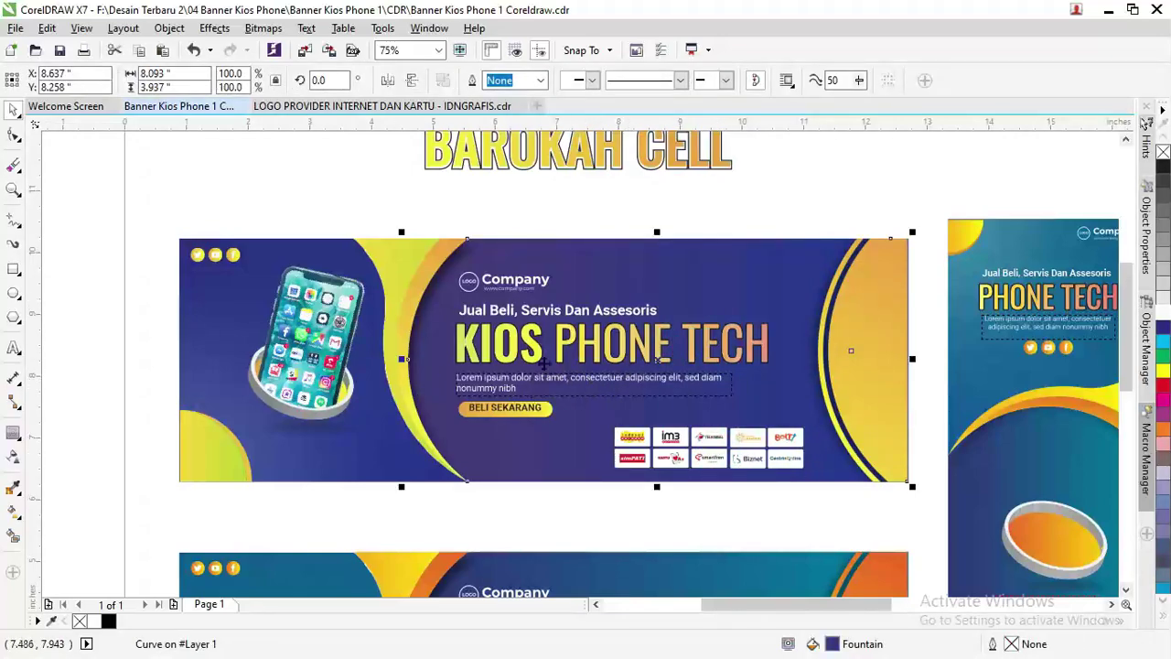
pyautogui.hotkey('alt', 'Tab')
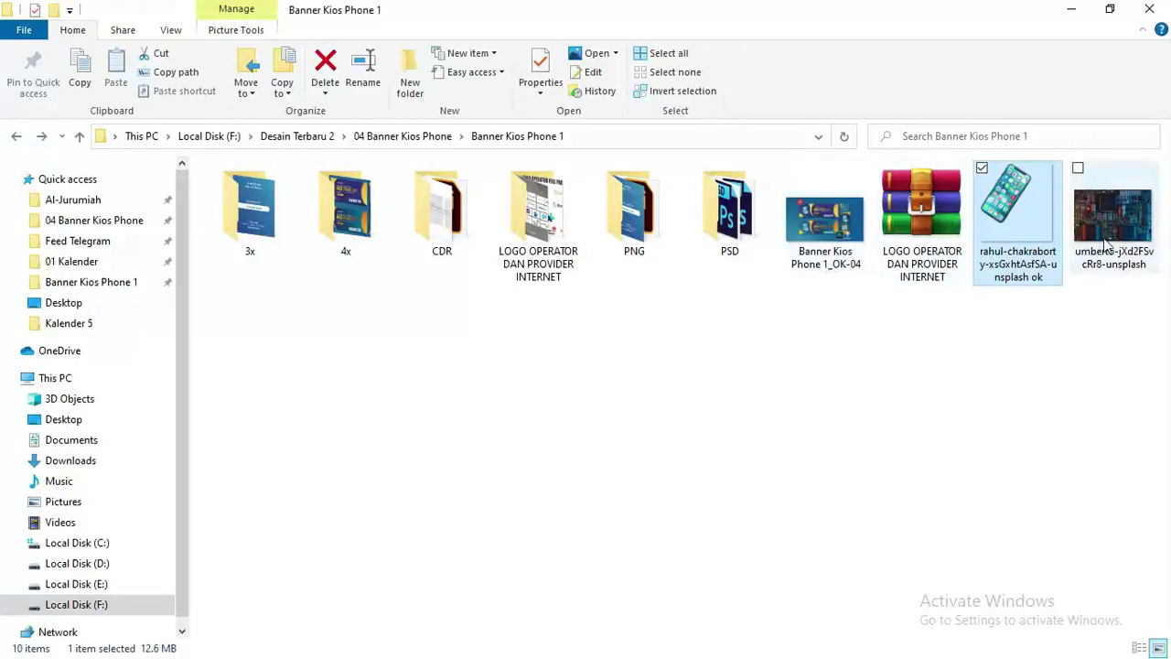
pyautogui.moveTo(1129, 248); pyautogui.dragTo(640, 393)
pyautogui.hotkey('alt', 'Tab')
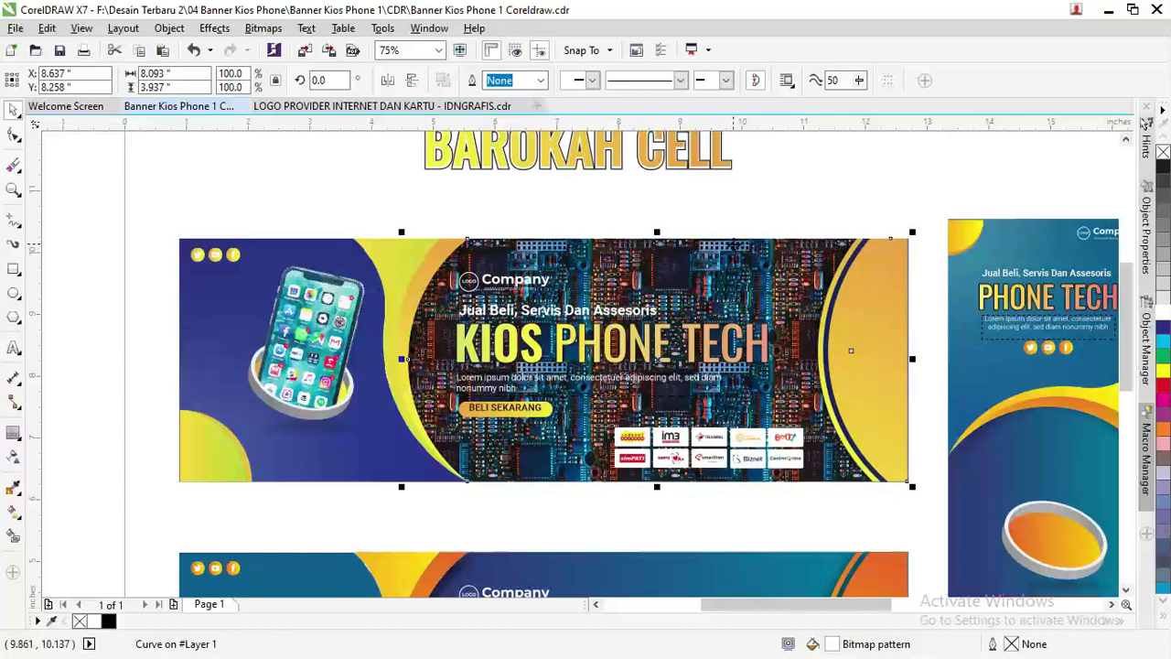
pyautogui.hotkey('ctrl', 'z')
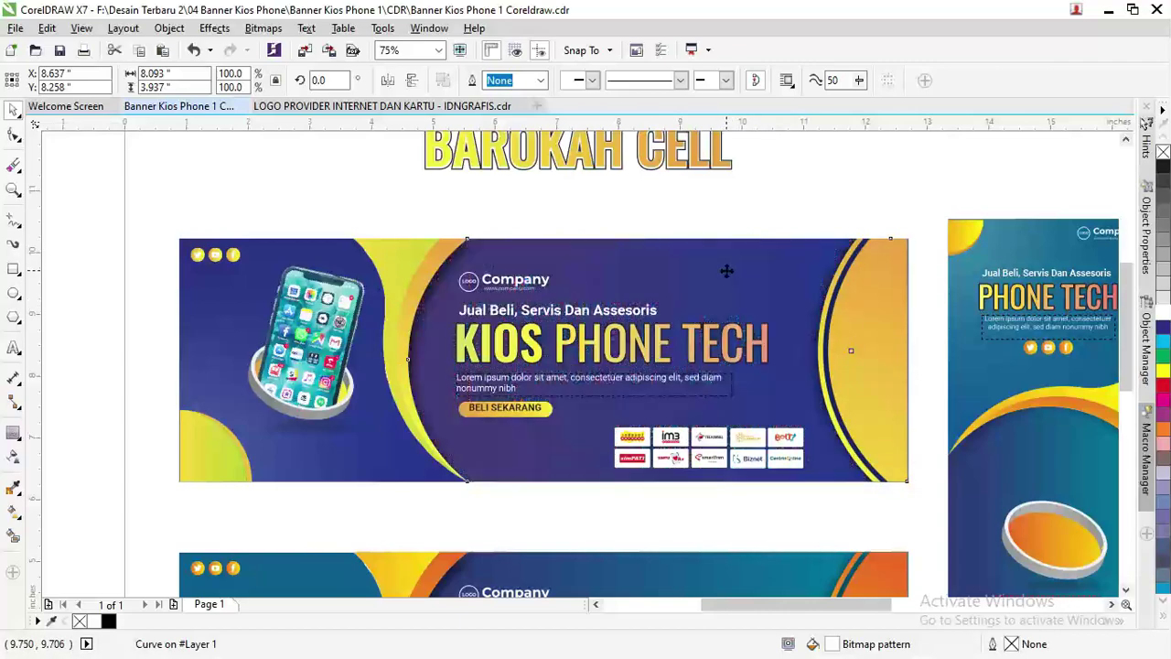
# Import the circuit-board photo from the Banner Kios Phone 1 folder as a separate bitmap and scale it to 10%.
pyautogui.hotkey('alt', 'Tab')
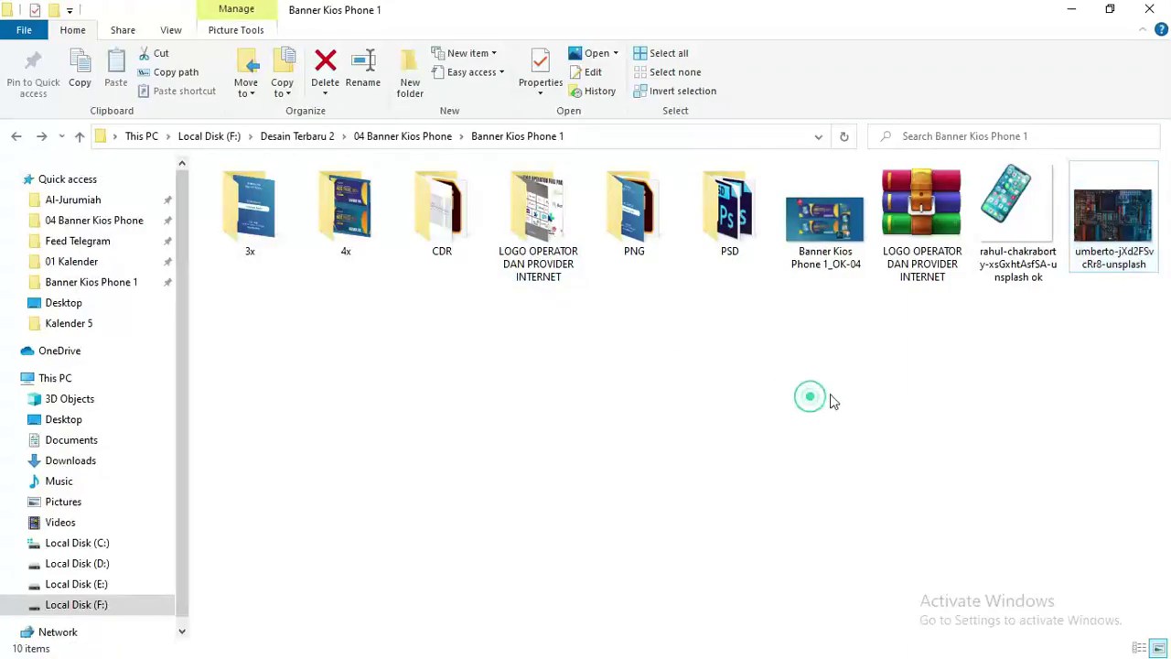
pyautogui.moveTo(1098, 242); pyautogui.dragTo(97, 184)
pyautogui.hotkey('alt', 'Tab')
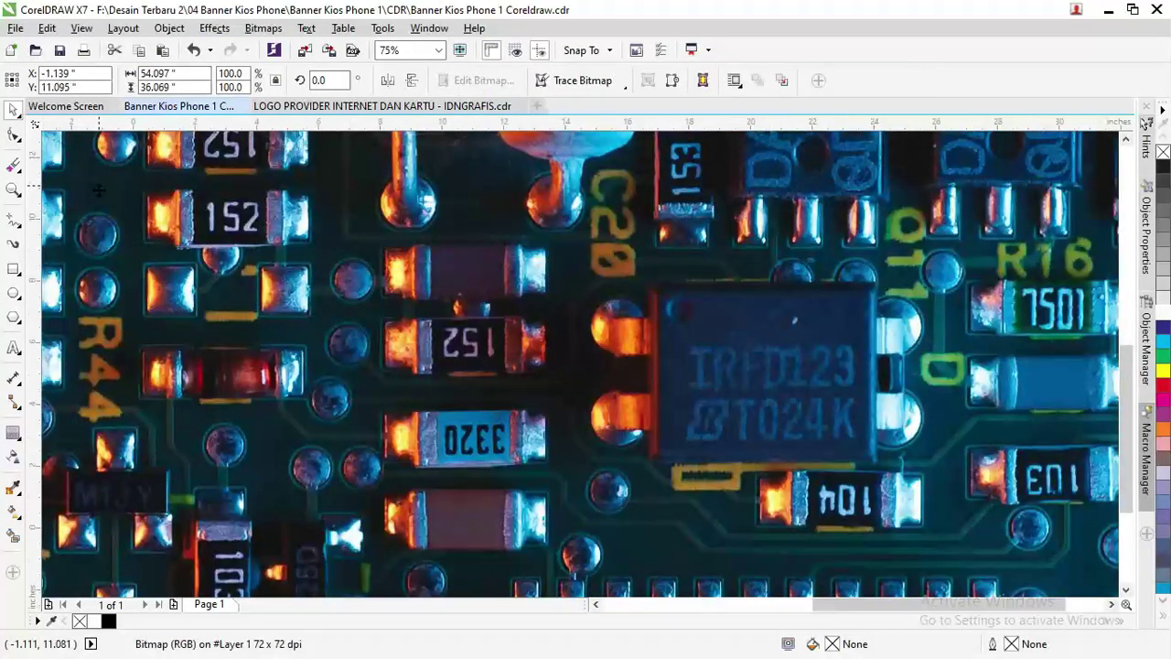
pyautogui.scroll(-3, 97, 184)
pyautogui.doubleClick(232, 73)
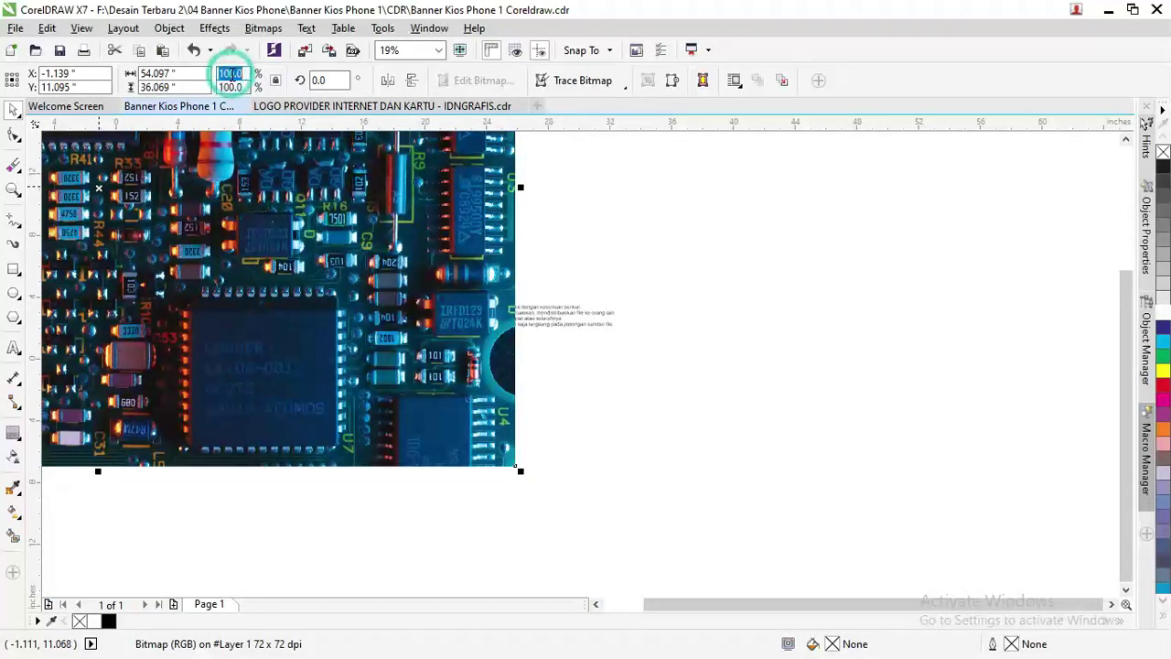
pyautogui.write('10')
pyautogui.press('Return')
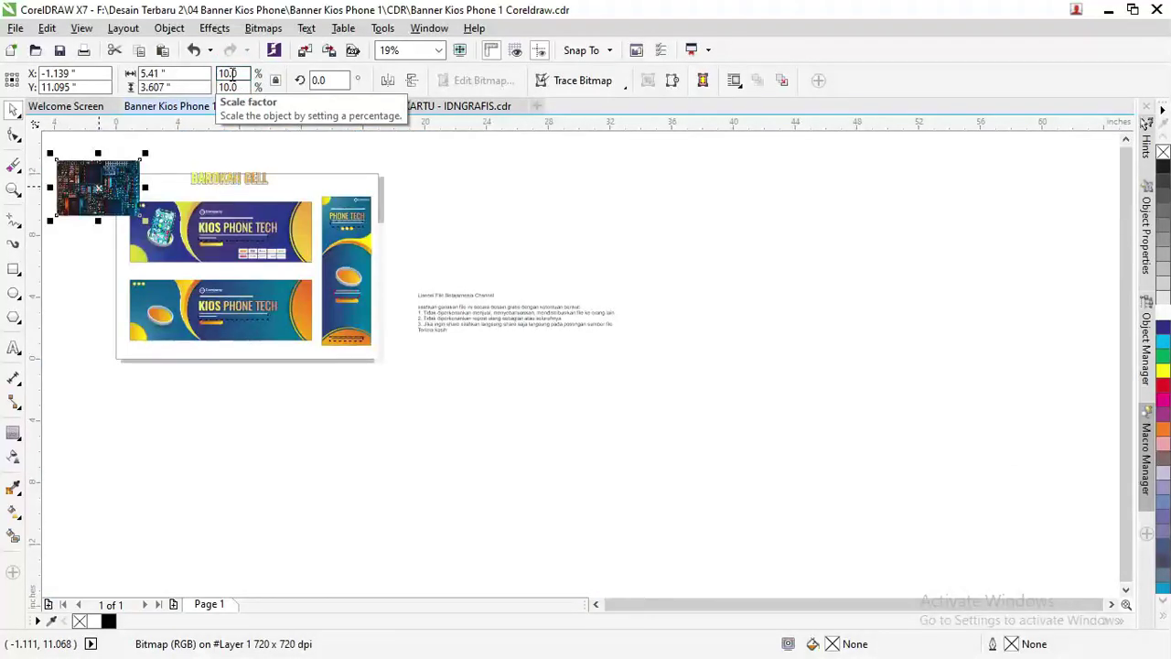
# Place the circuit-board photo over the purple banner's central panel and enlarge it proportionally to about 8.49 by 5.66 inches.
pyautogui.moveTo(98, 173); pyautogui.dragTo(222, 210)
pyautogui.scroll(4, 198, 210)
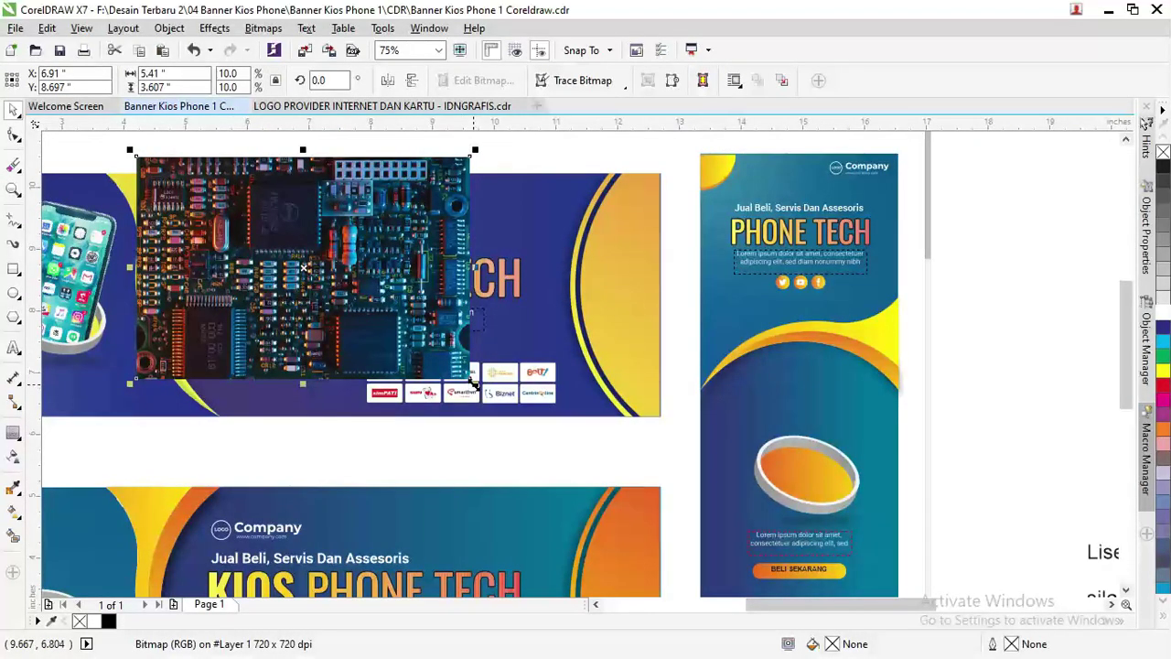
pyautogui.moveTo(475, 383); pyautogui.dragTo(700, 467)
pyautogui.moveTo(592, 441); pyautogui.dragTo(649, 441)
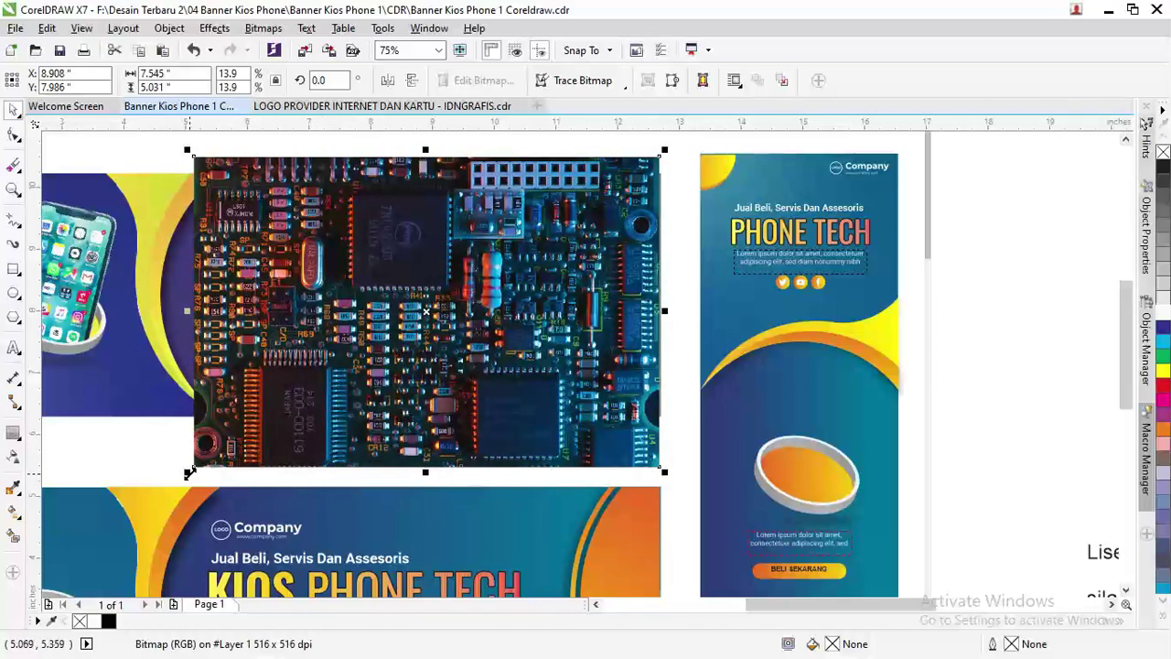
pyautogui.moveTo(187, 472); pyautogui.dragTo(207, 460)
pyautogui.scroll(-2, 281, 413)
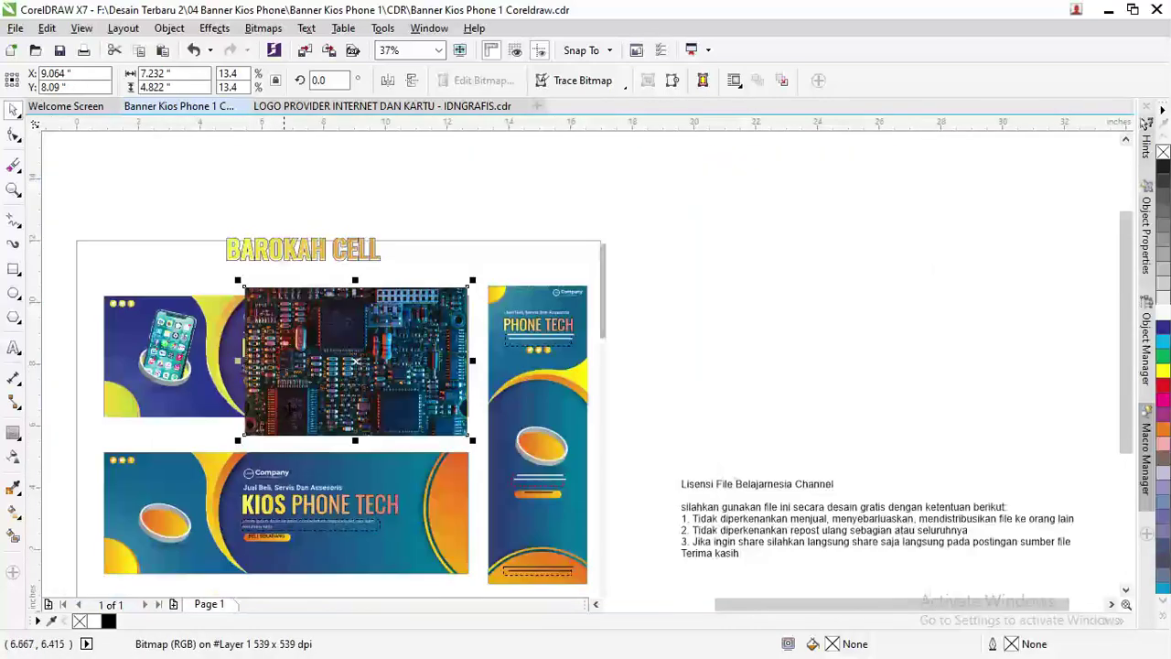
pyautogui.moveTo(315, 394); pyautogui.dragTo(286, 386)
pyautogui.moveTo(441, 432); pyautogui.dragTo(481, 456)
# Send the circuit-board photo to the back of the page, behind the purple banner.
pyautogui.rightClick(344, 314)
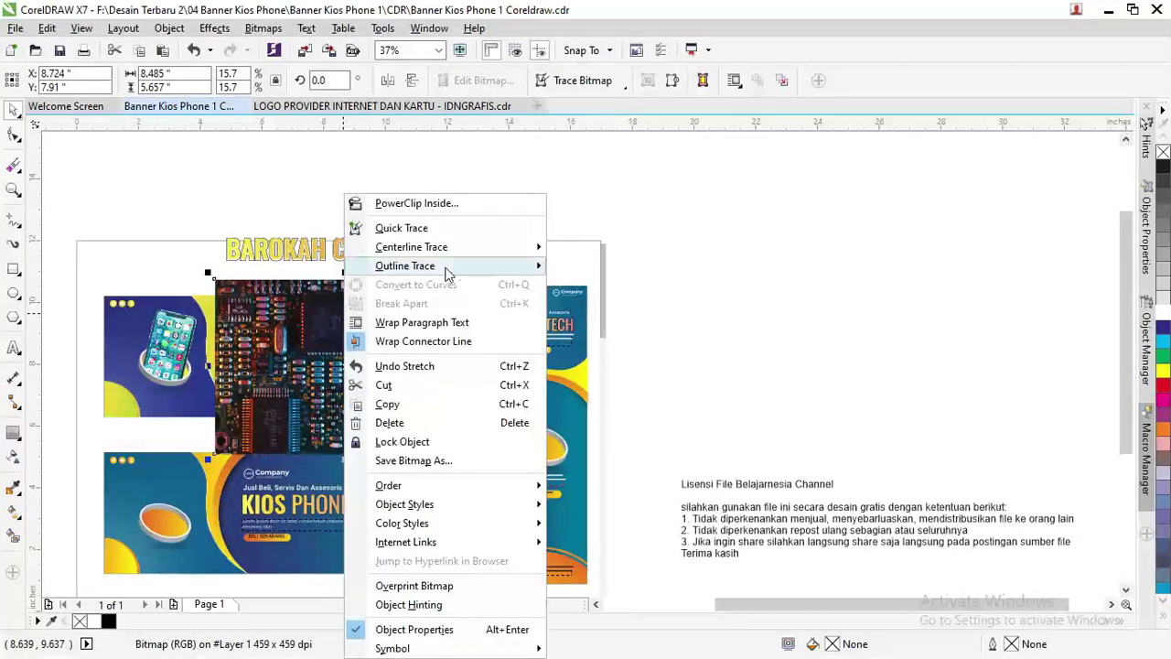
pyautogui.moveTo(458, 485)
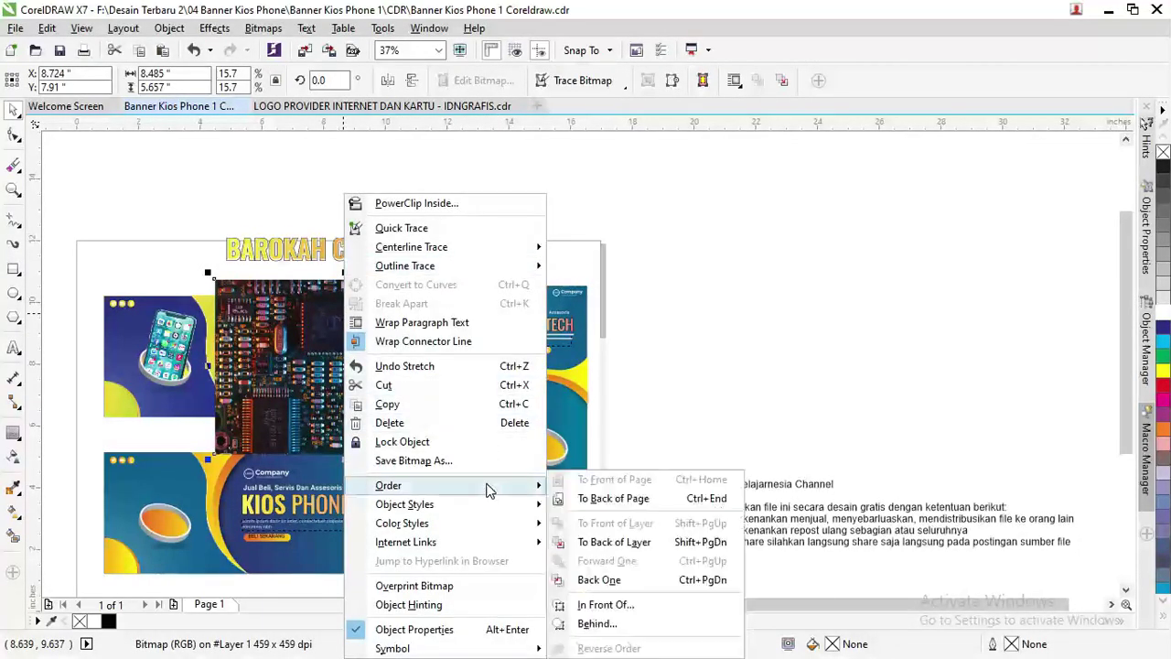
pyautogui.click(613, 498)
pyautogui.scroll(2, 240, 302)
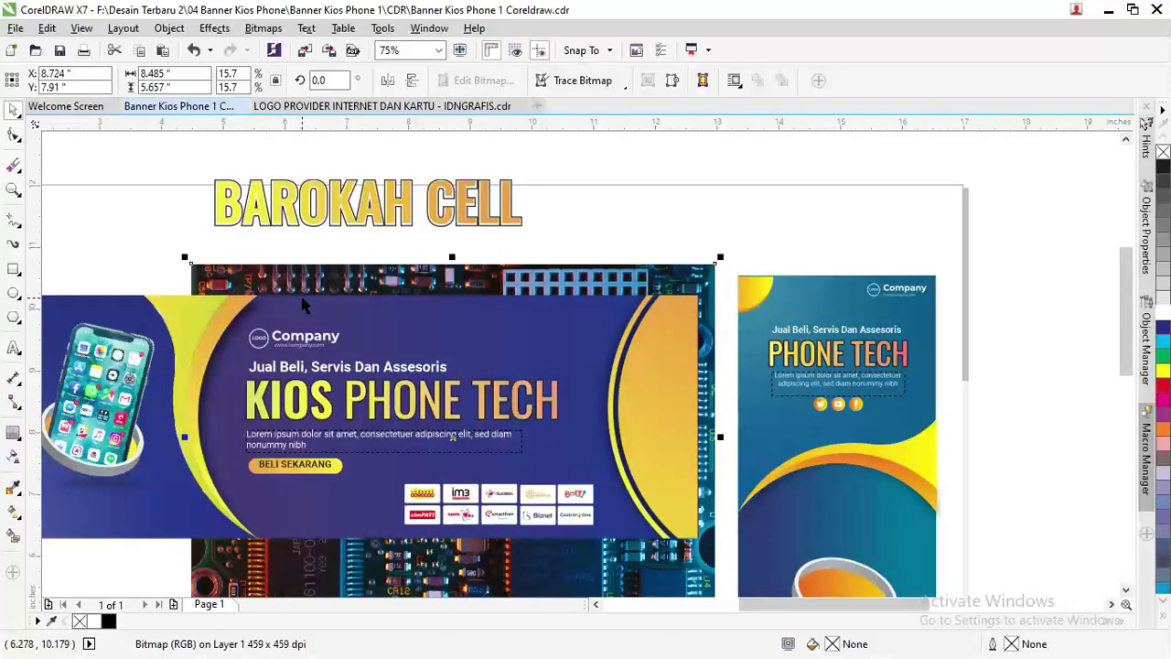
pyautogui.hotkey('ctrl', 'z')
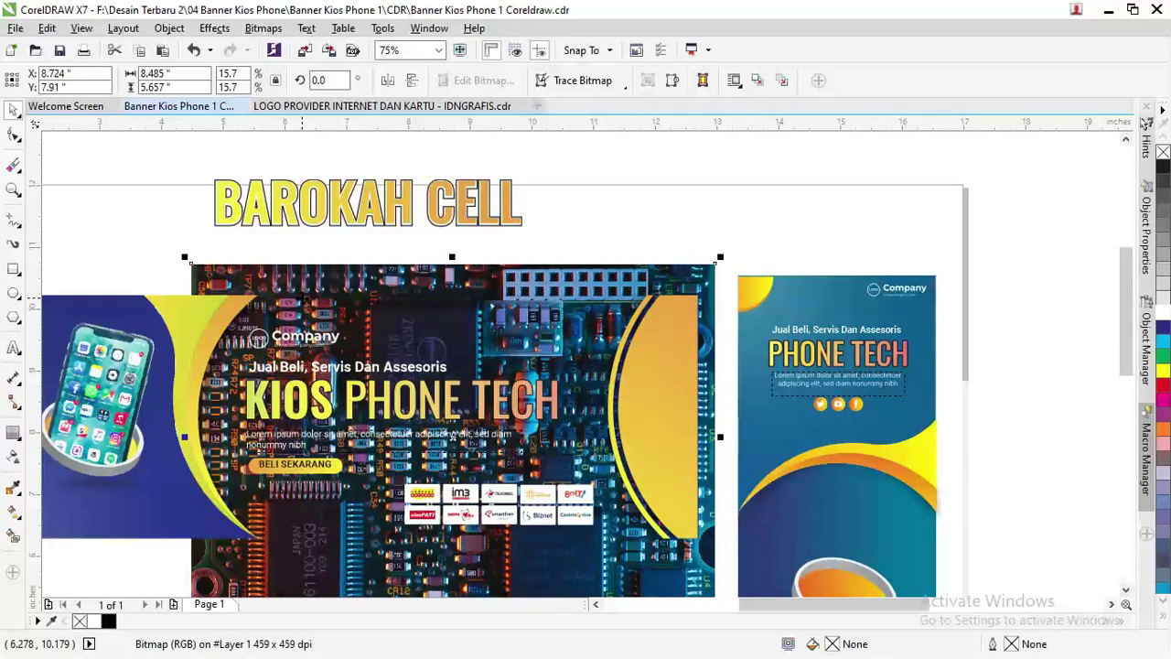
pyautogui.hotkey('ctrl', 'End')
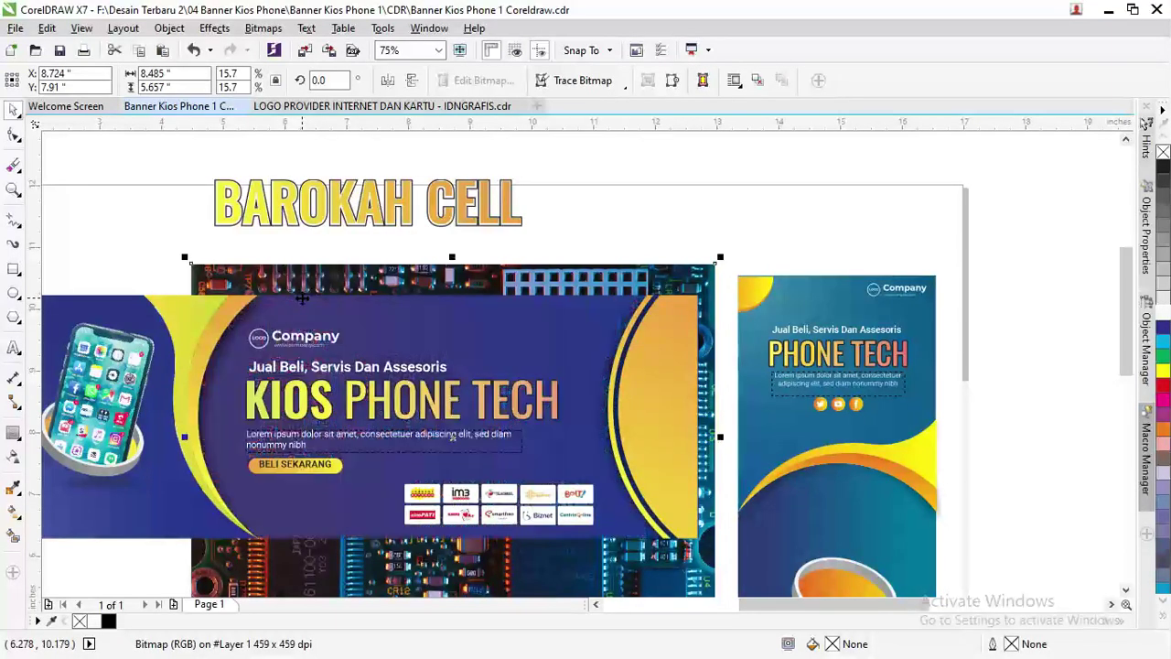
# Bring the purple central panel to the front of the page and apply a linear fountain transparency that fades towards its right end.
pyautogui.click(558, 331)
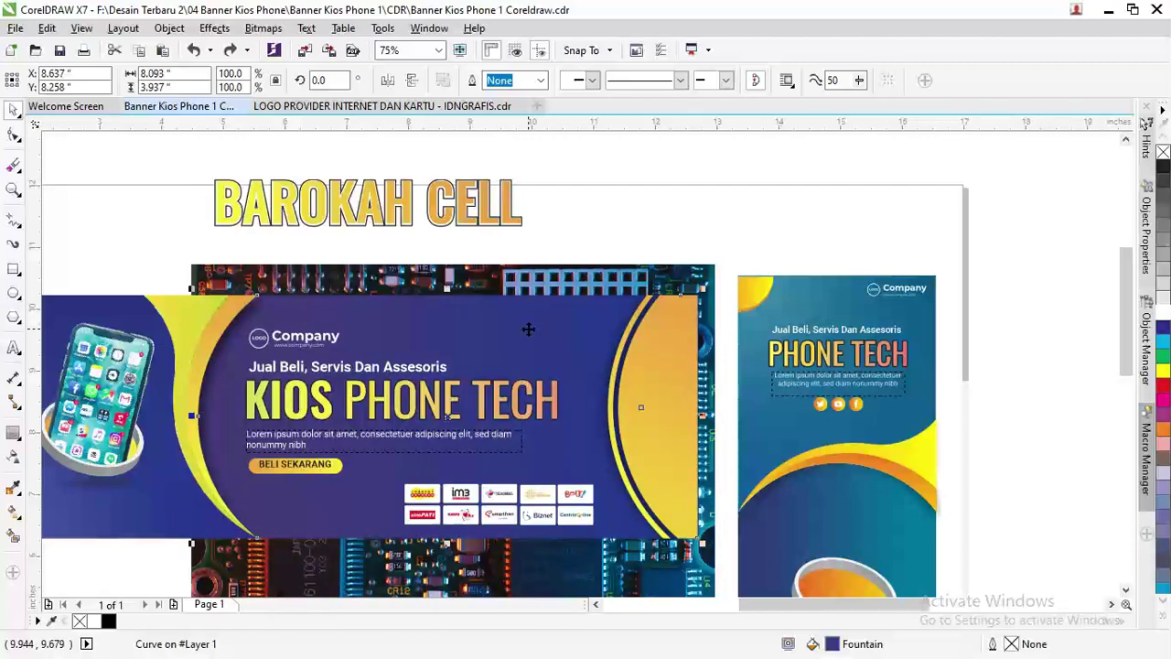
pyautogui.hotkey('ctrl', 'Home')
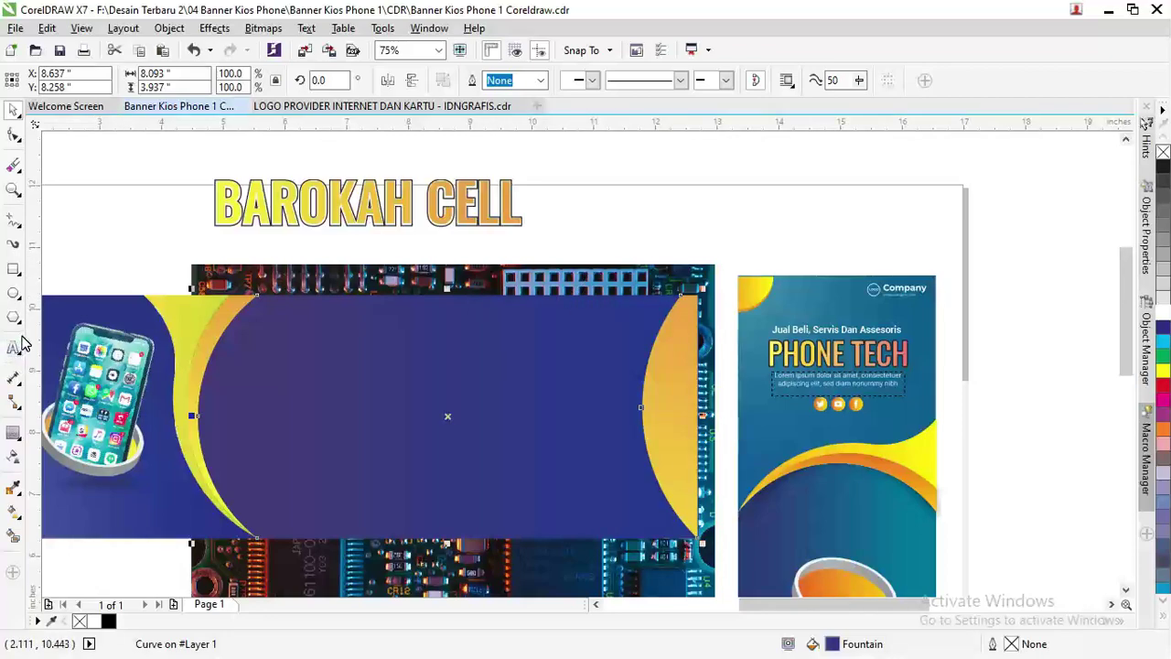
pyautogui.click(15, 458)
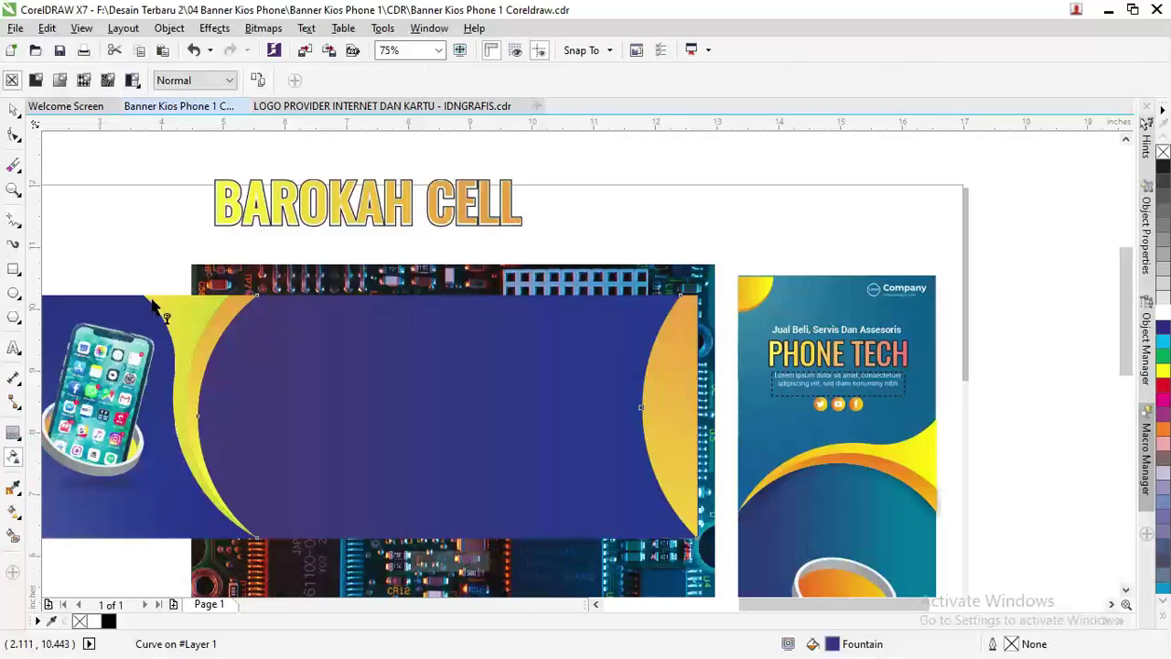
pyautogui.click(58, 82)
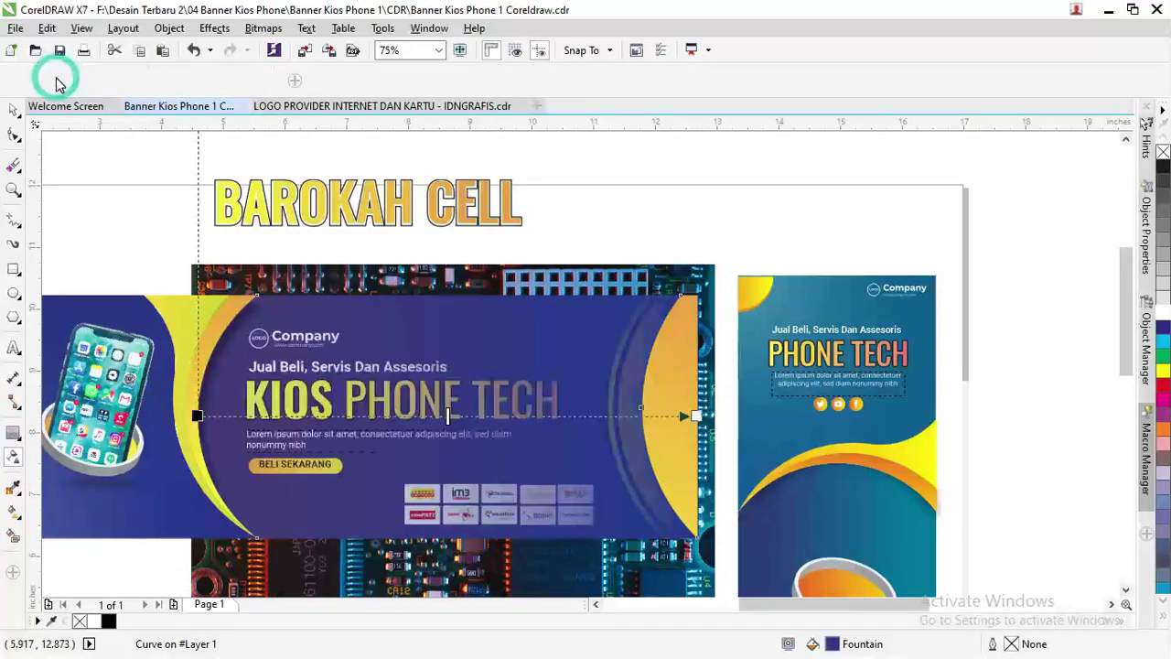
pyautogui.click(18, 114)
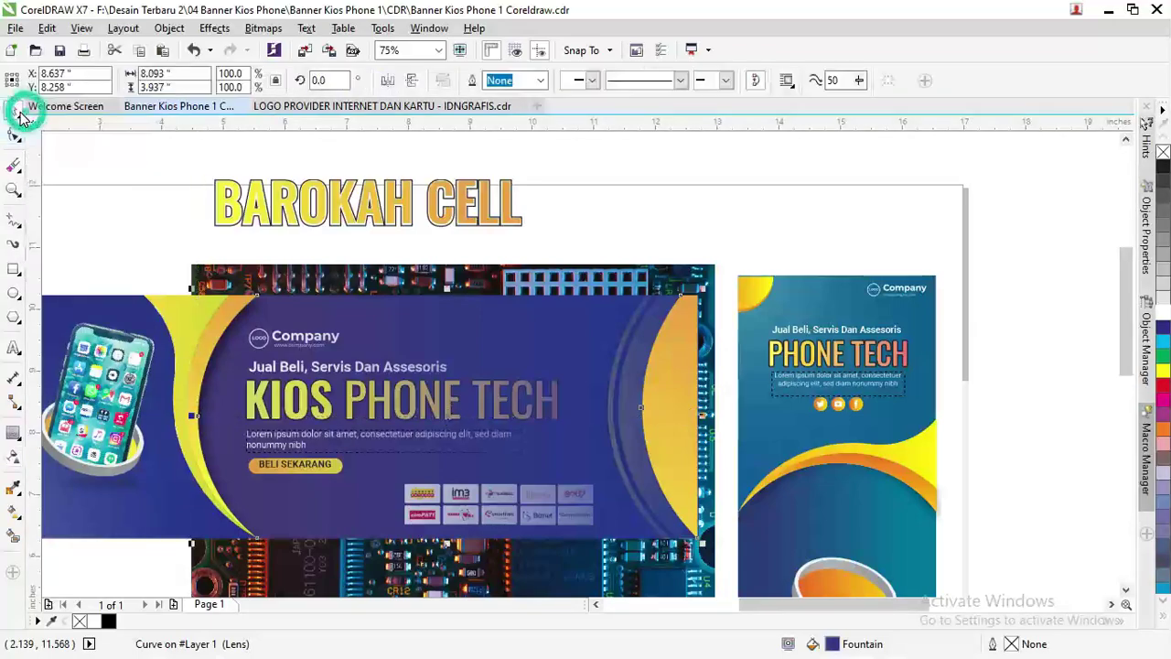
# Send the transparent central panel to the back of the page, behind the banner's text and provider logos.
pyautogui.click(708, 202)
pyautogui.click(600, 328)
pyautogui.hotkey('ctrl', 'z')
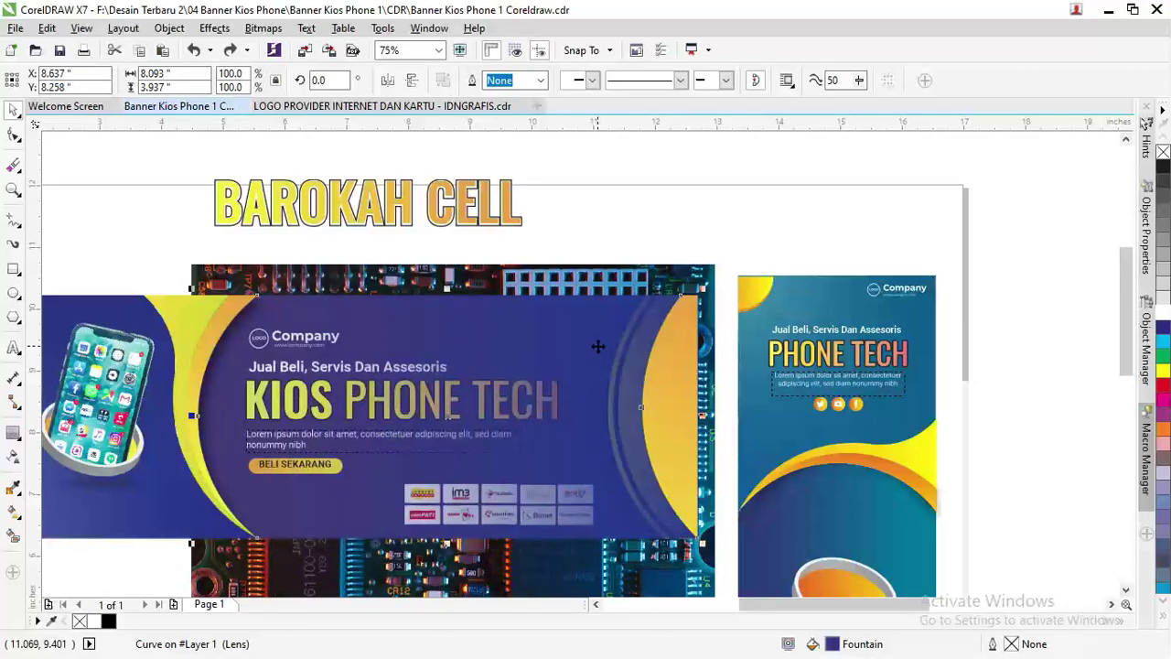
pyautogui.hotkey('ctrl', 'shift', 'z')
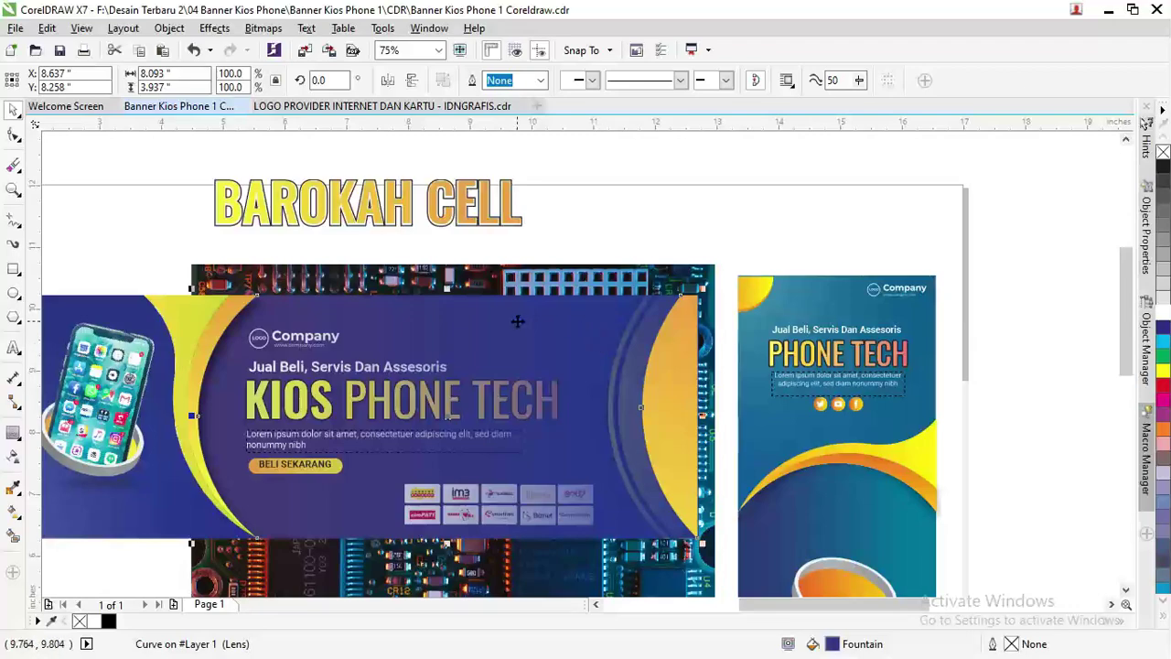
pyautogui.rightClick(579, 313)
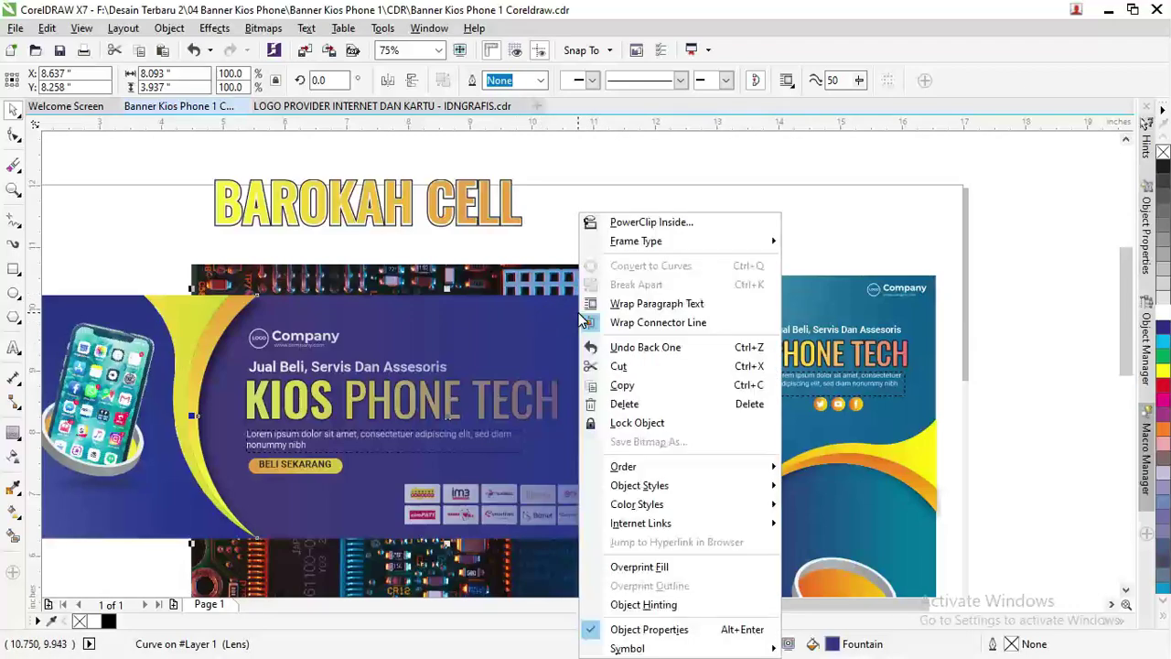
pyautogui.moveTo(721, 466)
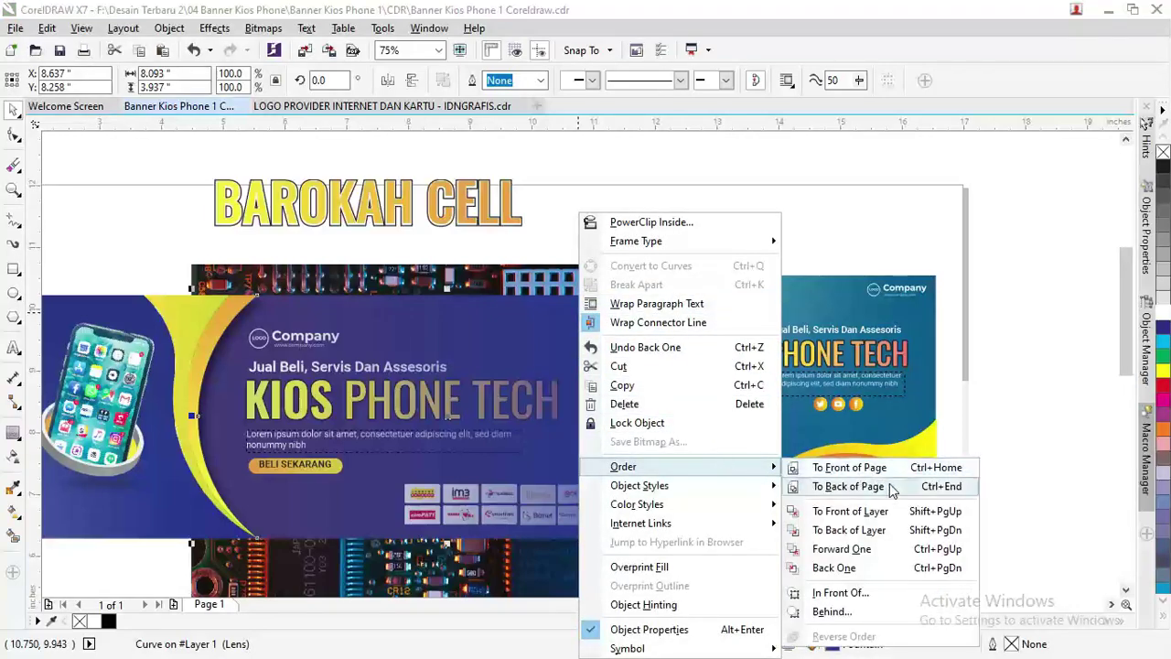
pyautogui.click(848, 486)
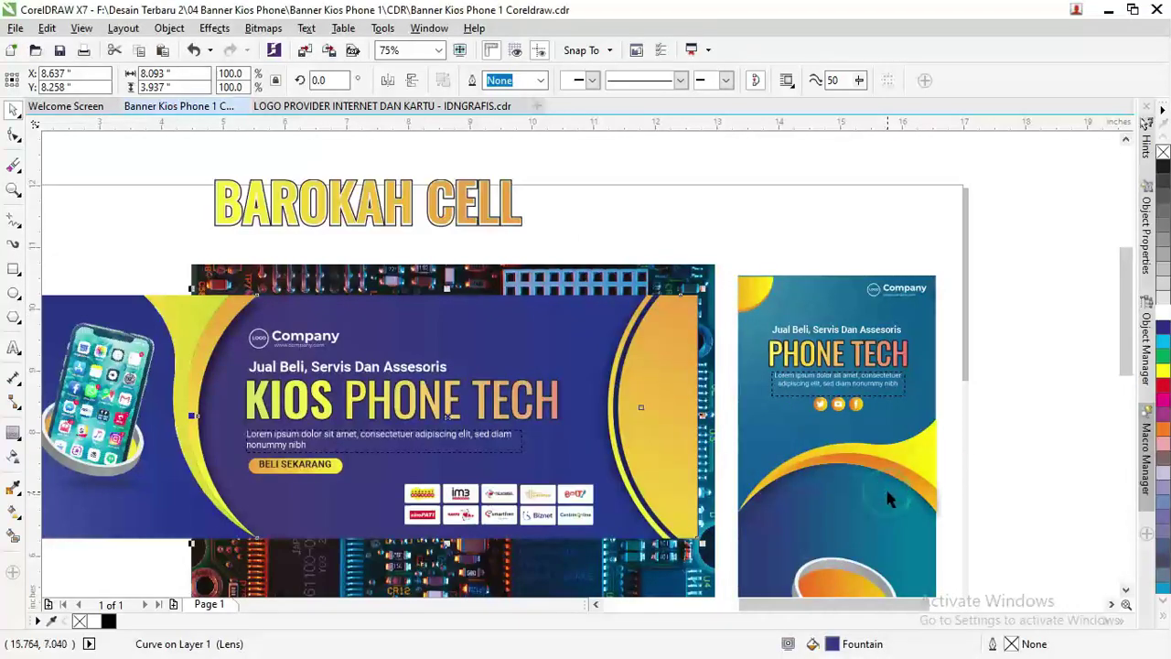
# Send the circuit-board photo to the back of the page so it lies behind the transparent central panel.
pyautogui.click(612, 275)
pyautogui.rightClick(612, 274)
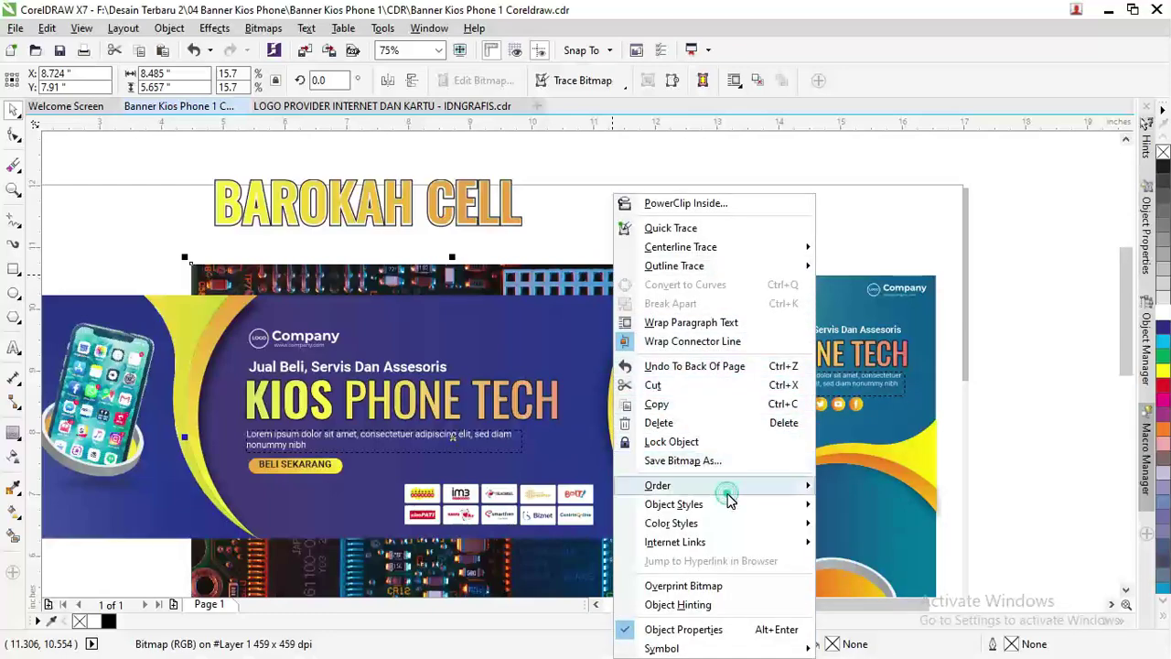
pyautogui.moveTo(722, 486)
pyautogui.click(883, 499)
pyautogui.click(601, 229)
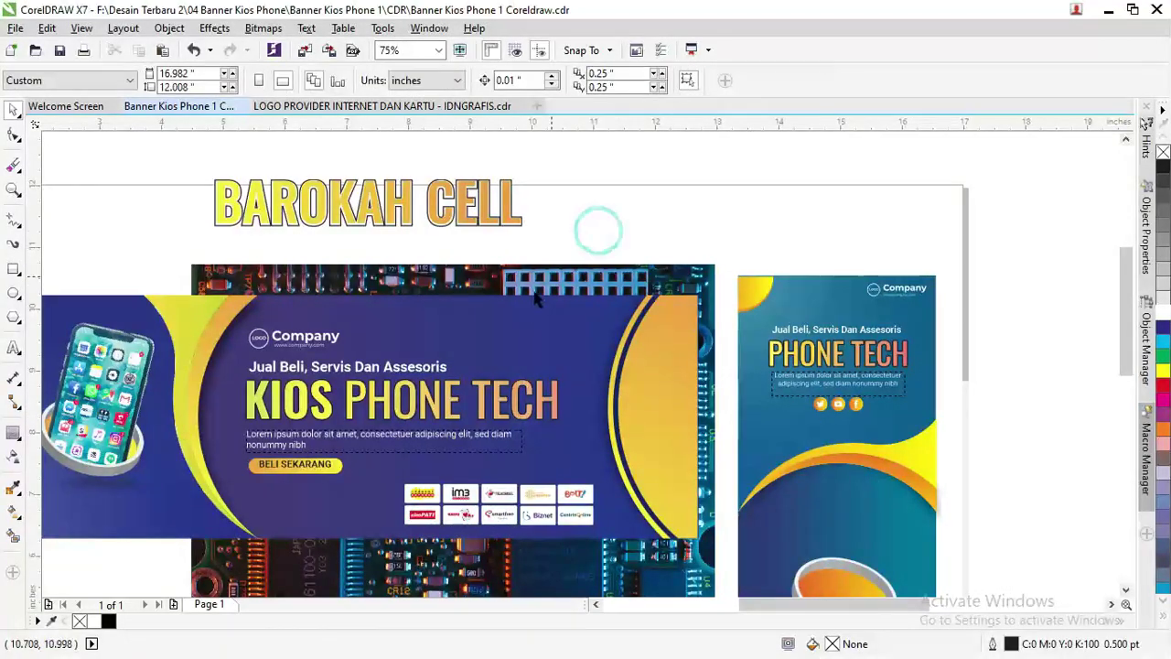
# Try shifting the transparent central panel down over the circuit-board photo, and undo the moves.
pyautogui.click(471, 316)
pyautogui.moveTo(471, 316); pyautogui.dragTo(520, 422)
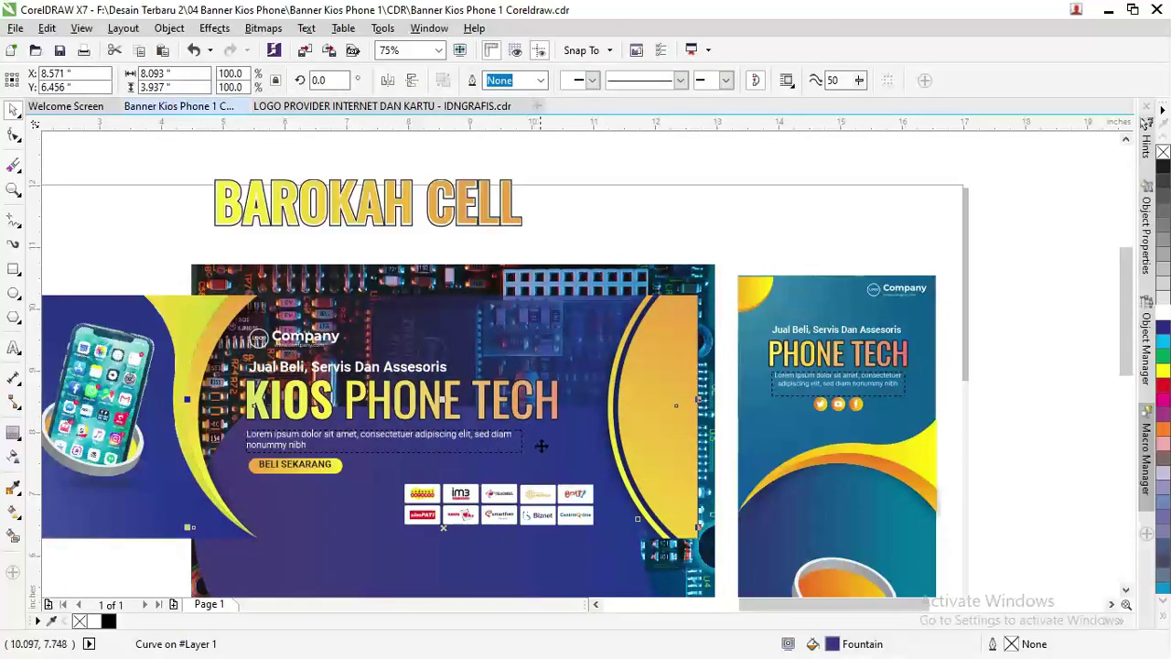
pyautogui.hotkey('ctrl', 'z')
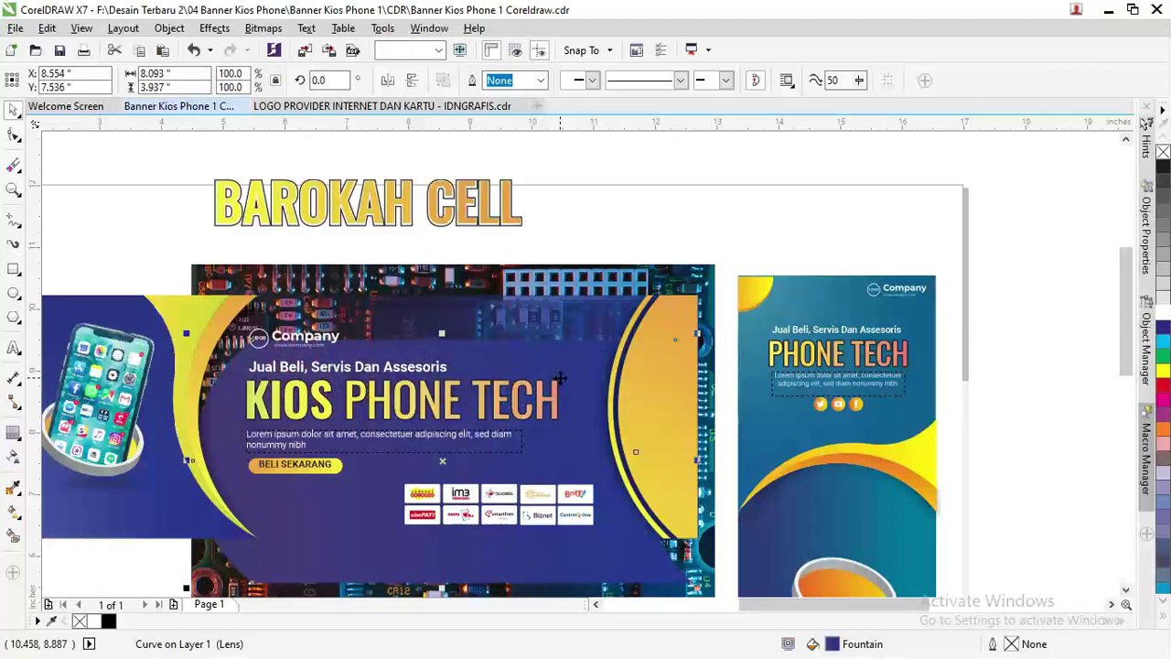
pyautogui.hotkey('ctrl', 'z')
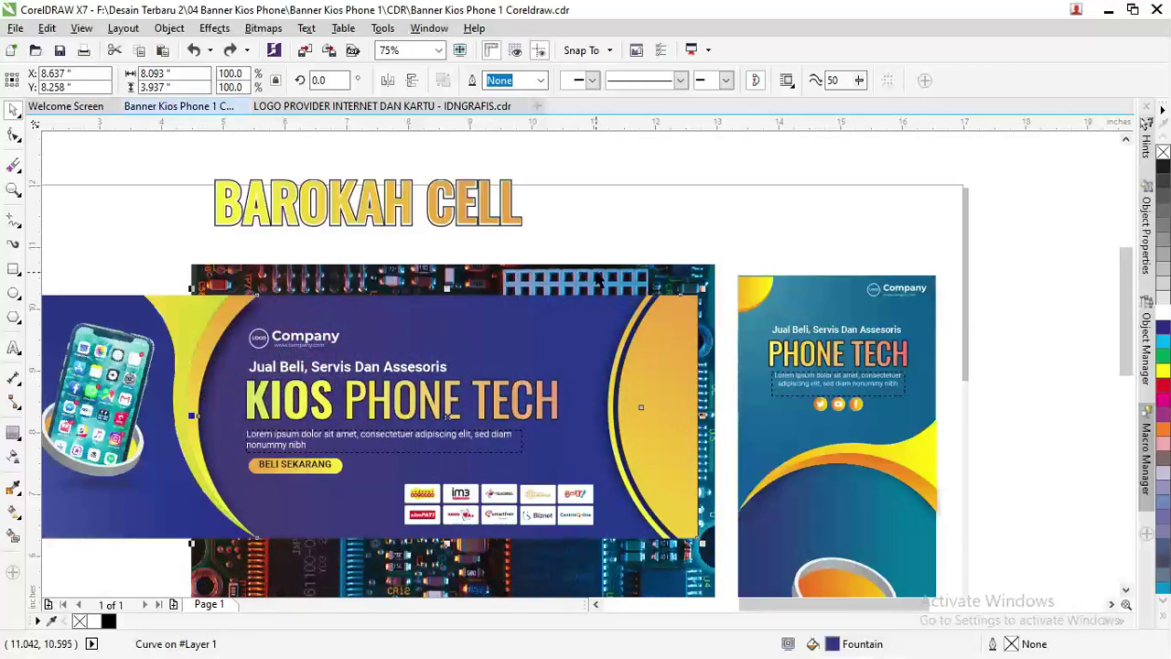
# Select the circuit-board photo together with the central panel, try moving both away from the banner, and undo the move.
pyautogui.keyDown('shift'); pyautogui.click(596, 271); pyautogui.keyUp('shift')
pyautogui.moveTo(597, 271); pyautogui.dragTo(631, 199)
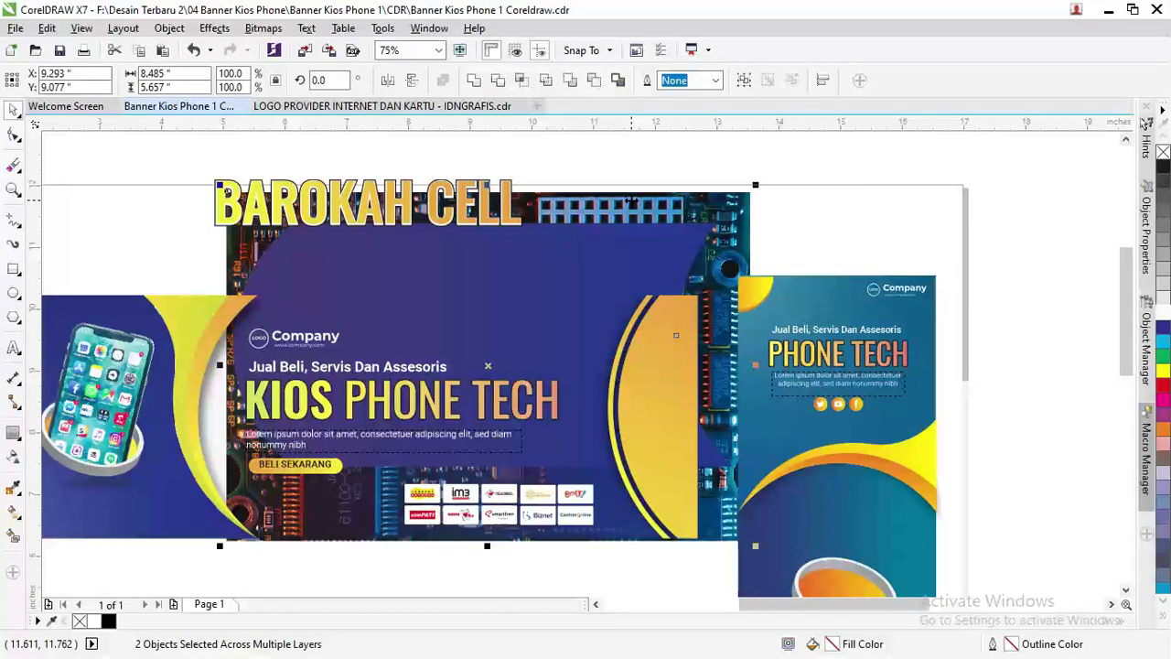
pyautogui.hotkey('ctrl', 'z')
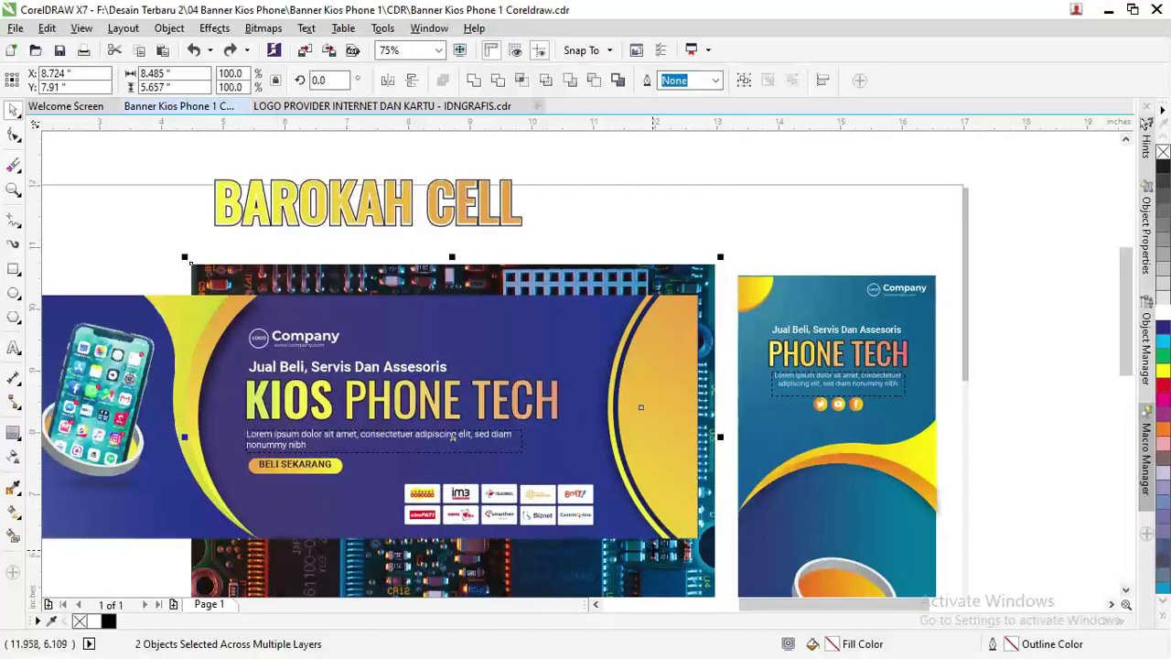
pyautogui.moveTo(645, 553); pyautogui.dragTo(850, 570)
pyautogui.press('Escape')
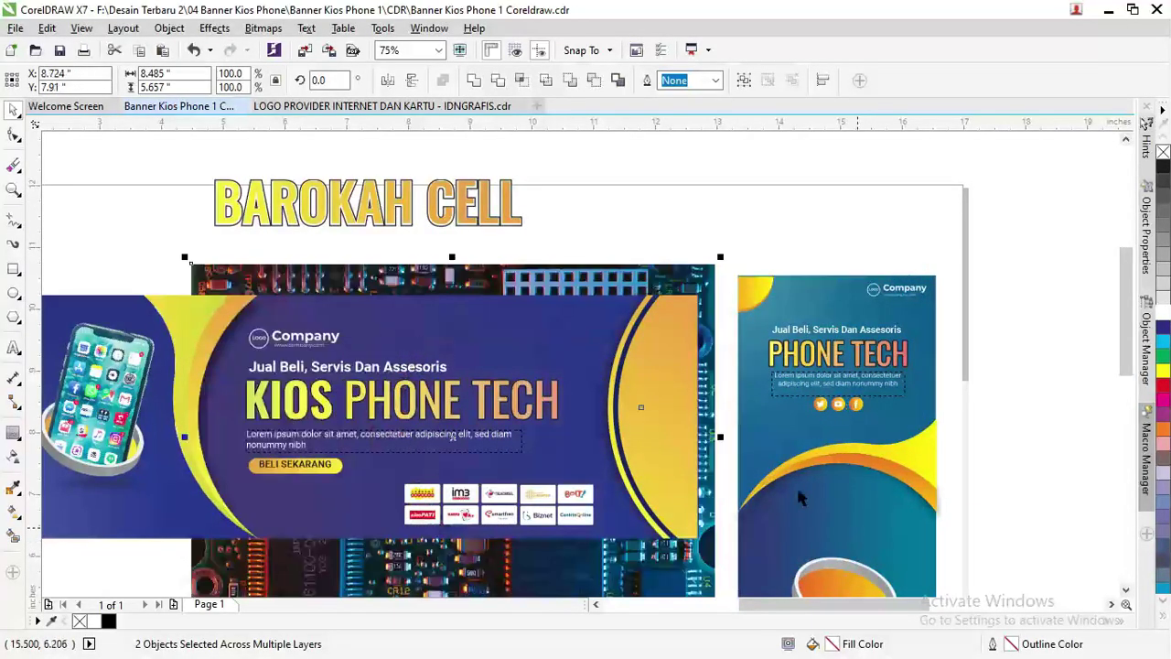
# Move the opaque purple central panel down, uncovering the semi-transparent panel and circuit-board photo behind the banner's text.
pyautogui.click(534, 192)
pyautogui.click(460, 339)
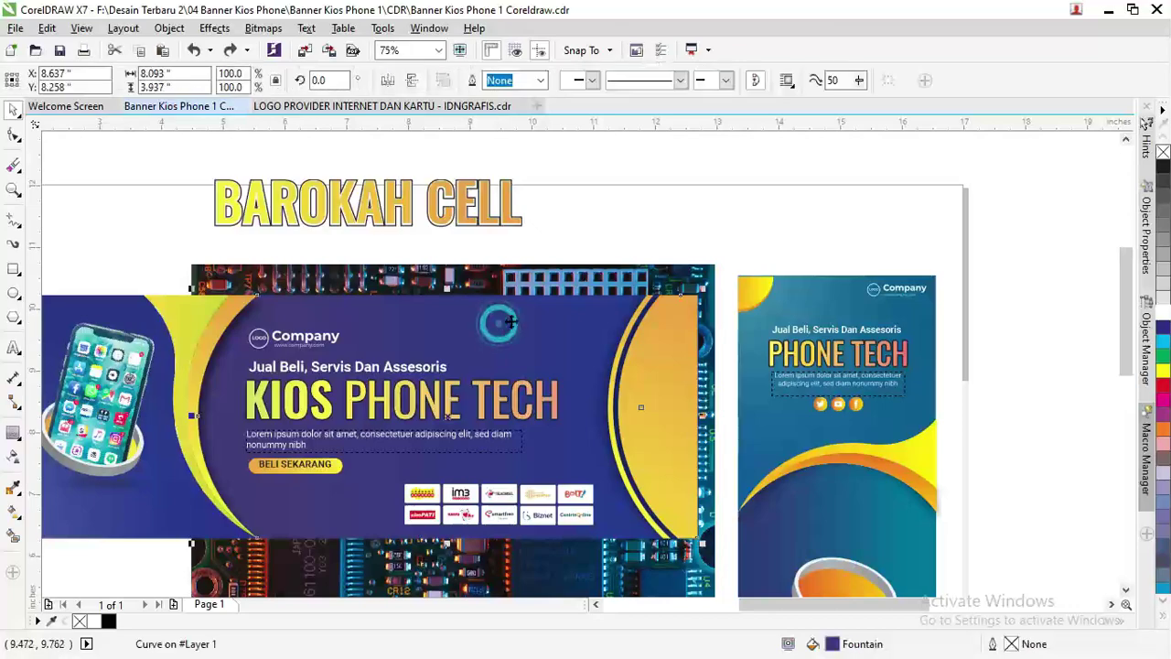
pyautogui.moveTo(522, 308)
pyautogui.mouseDown()
pyautogui.moveTo(509, 331)
pyautogui.moveTo(528, 304)
pyautogui.mouseUp()
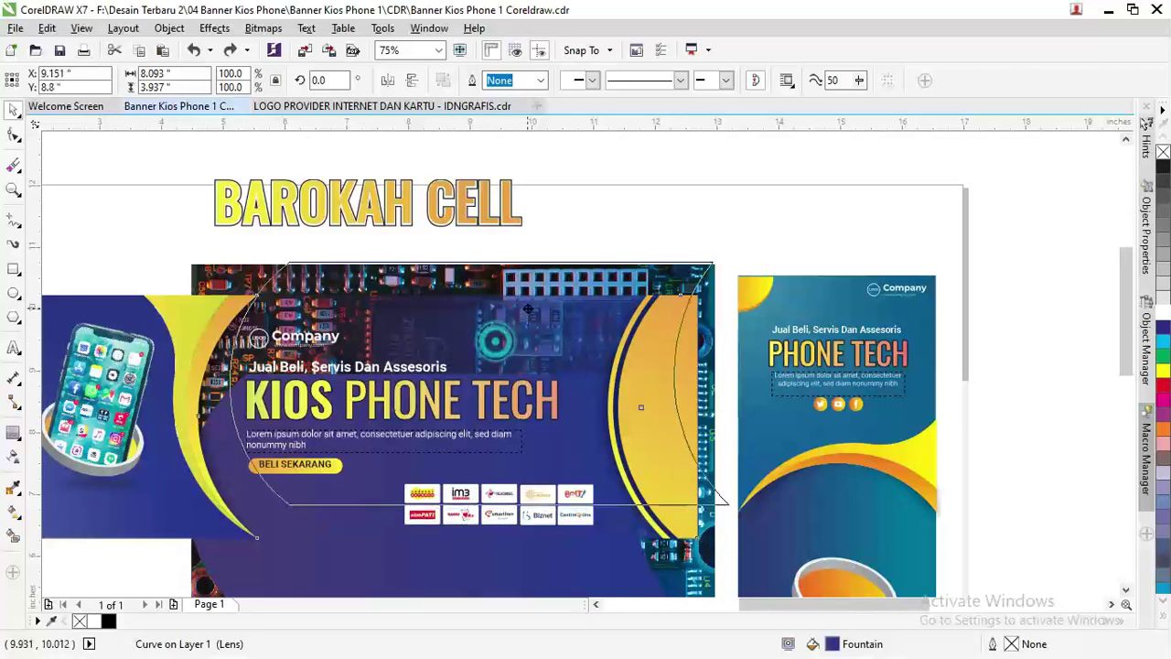
# Crop the top of the circuit-board photo to the banner's upper edge by moving its upper nodes with the Shape tool.
pyautogui.click(573, 279)
pyautogui.scroll(-2, 573, 279)
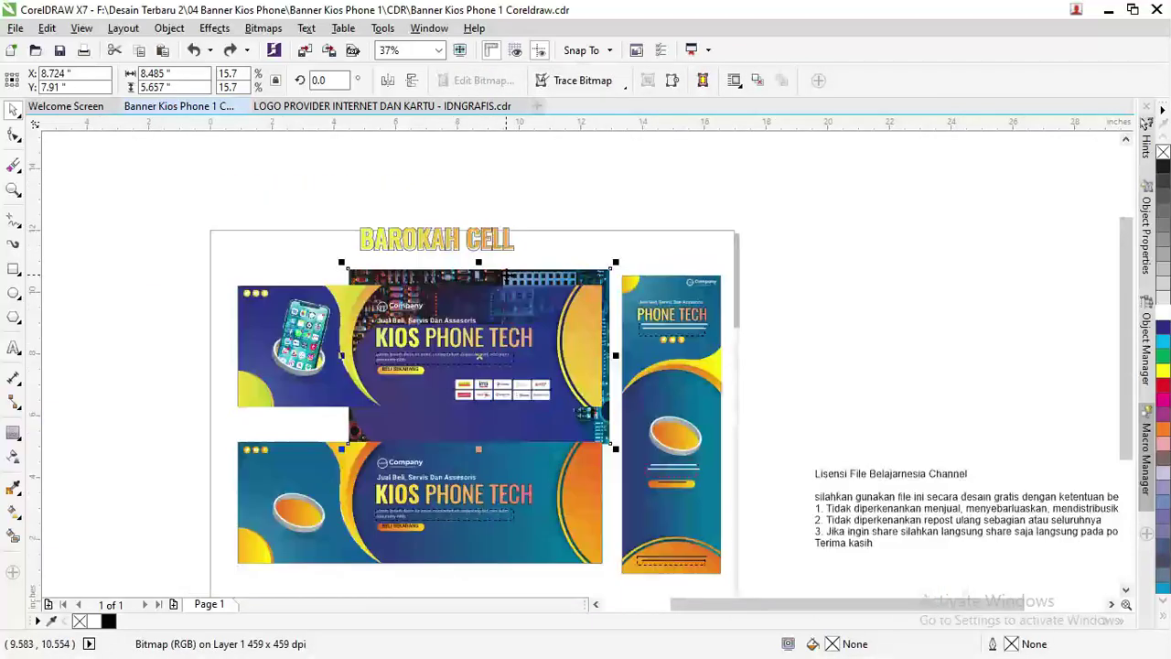
pyautogui.click(14, 135)
pyautogui.scroll(4, 163, 260)
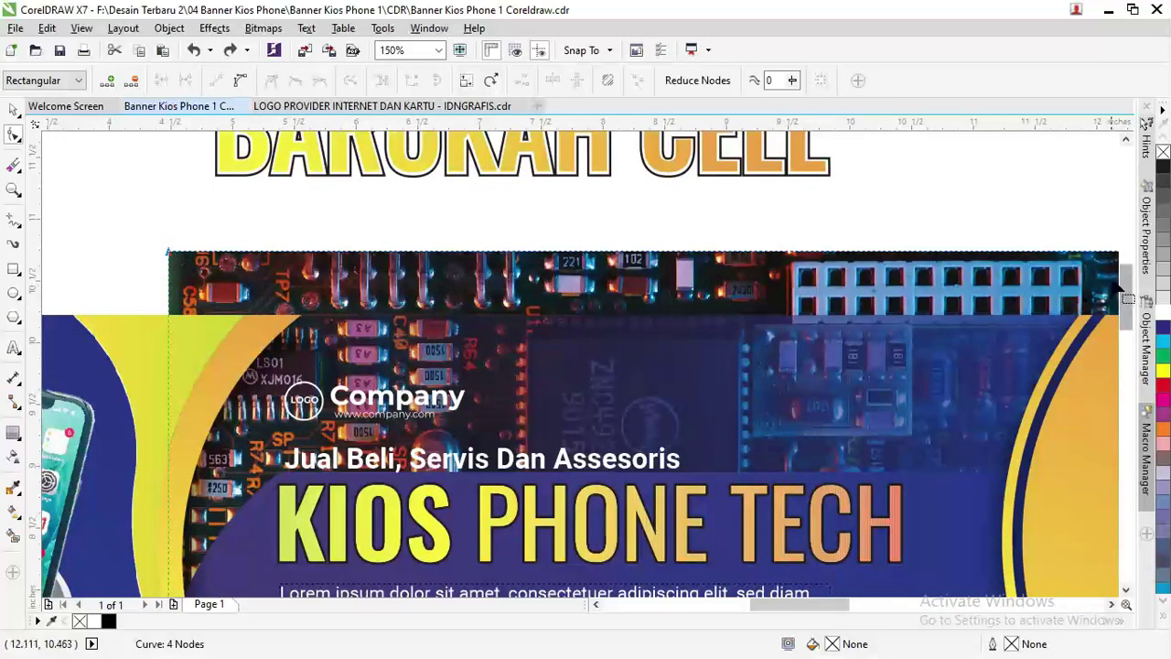
pyautogui.scroll(-2, 883, 290)
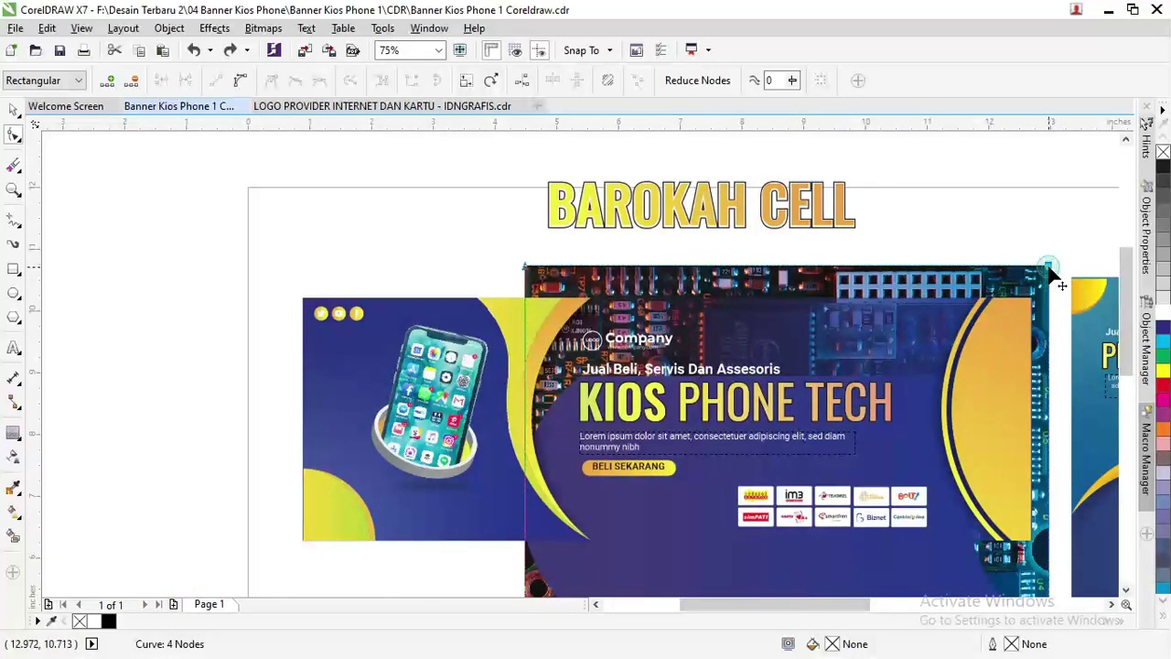
pyautogui.moveTo(1053, 272); pyautogui.dragTo(1052, 313)
# Crop the bottom of the circuit-board photo to the banner's lower edge by moving its two lower nodes up.
pyautogui.scroll(-4, 921, 519)
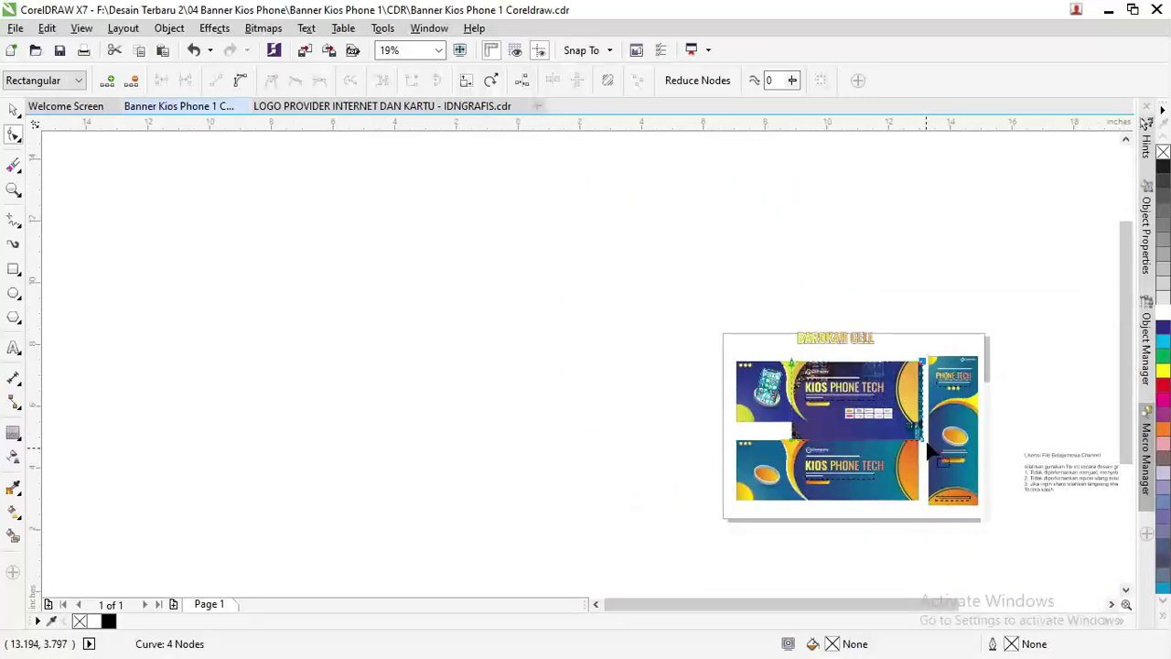
pyautogui.scroll(4, 925, 449)
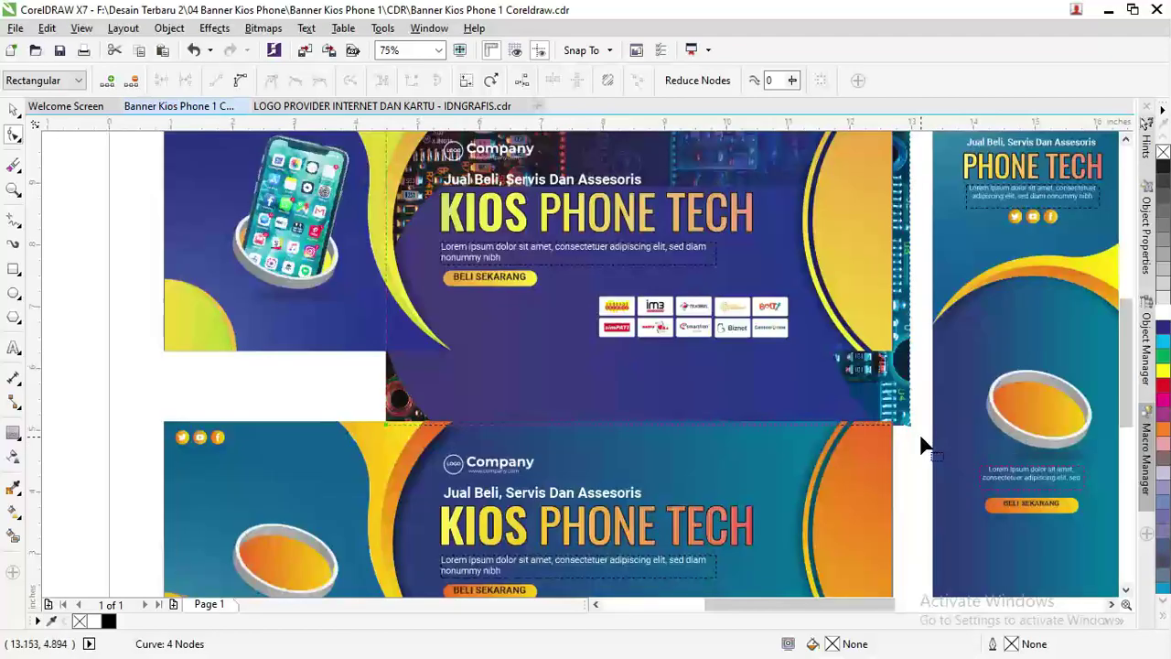
pyautogui.click(384, 423)
pyautogui.moveTo(385, 424); pyautogui.dragTo(385, 350)
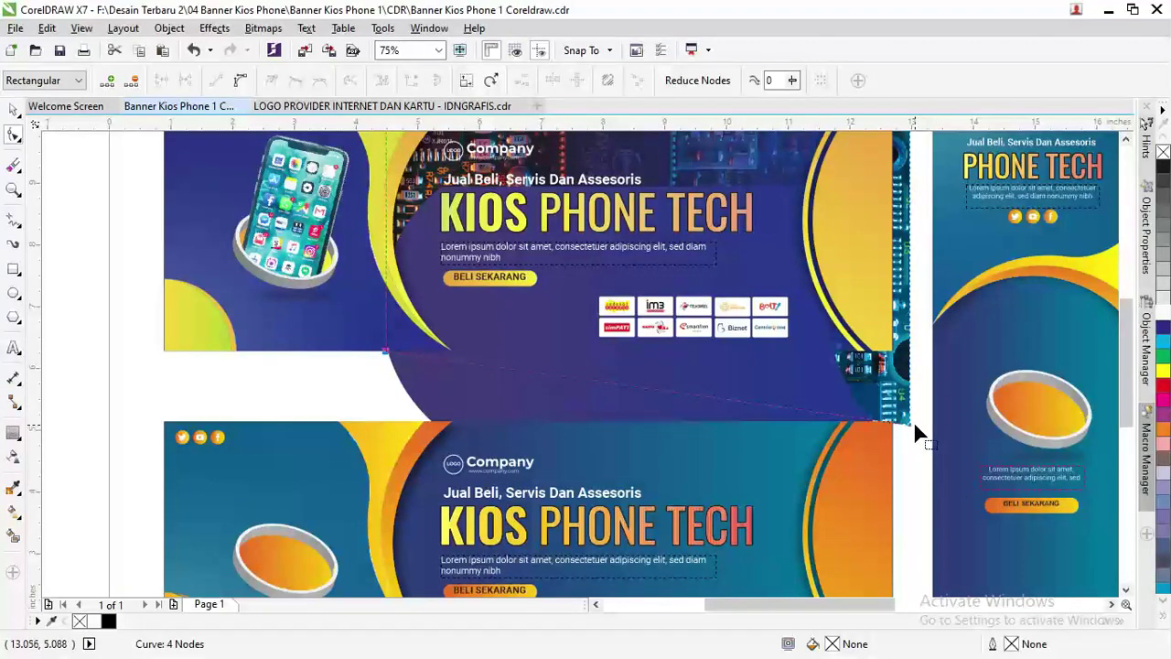
pyautogui.moveTo(912, 423); pyautogui.dragTo(899, 357)
# Crop the right side of the circuit-board photo to the banner's right edge and deselect the photo.
pyautogui.scroll(-2, 899, 357)
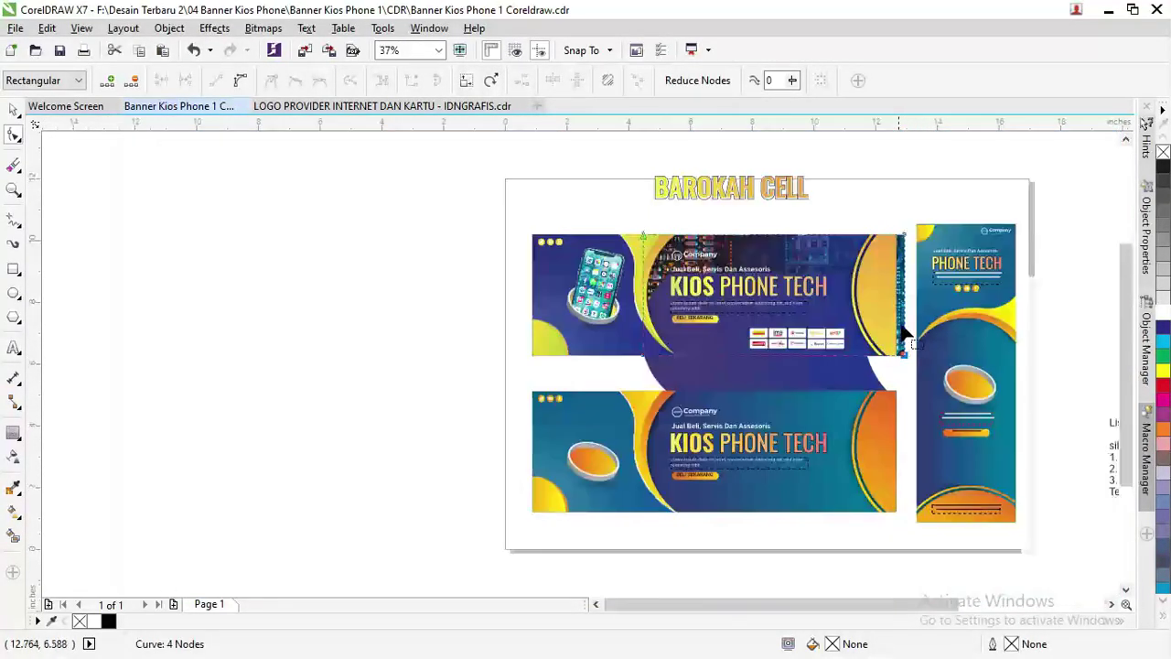
pyautogui.click(903, 232)
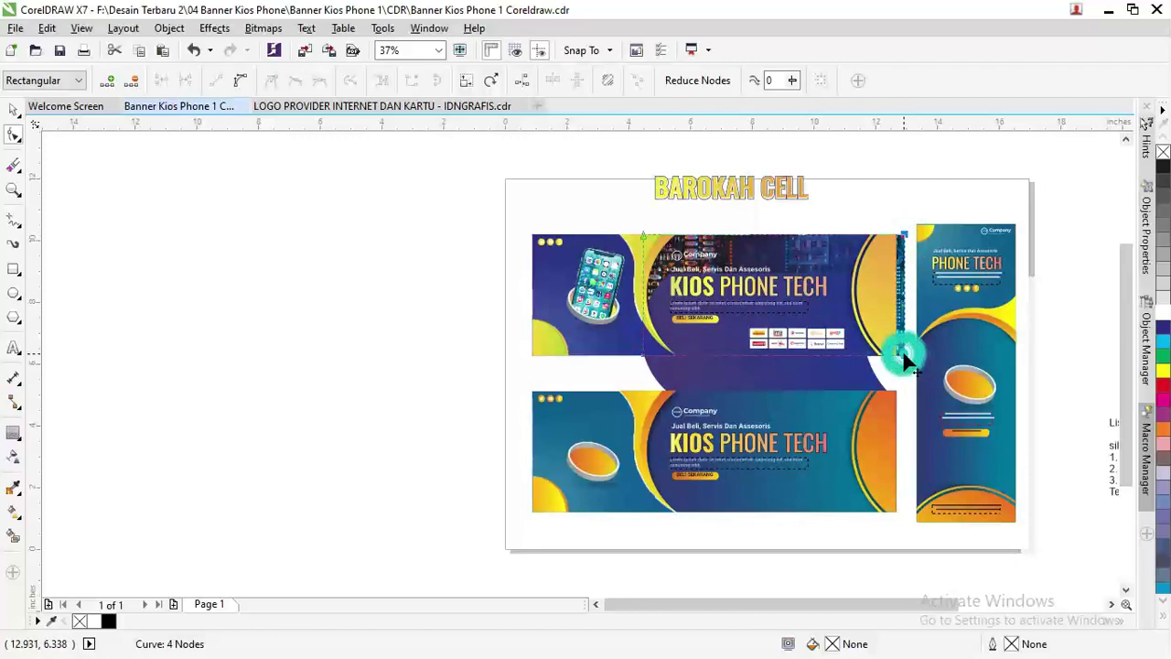
pyautogui.scroll(2, 901, 352)
pyautogui.moveTo(902, 359); pyautogui.dragTo(886, 360)
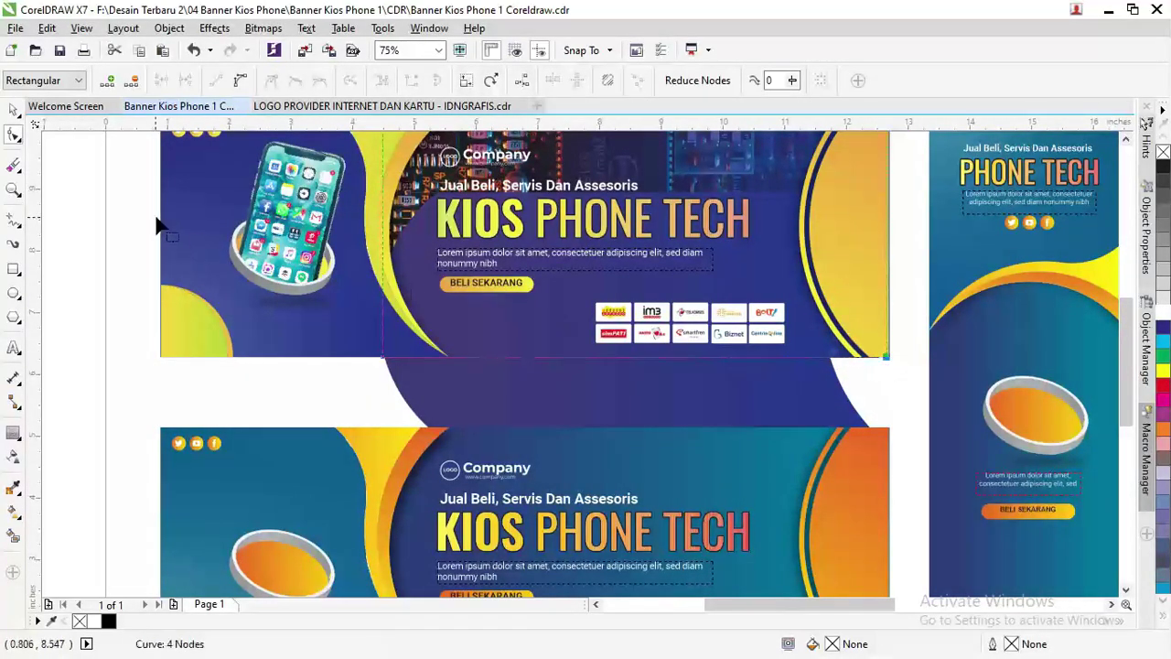
pyautogui.click(14, 109)
pyautogui.click(84, 218)
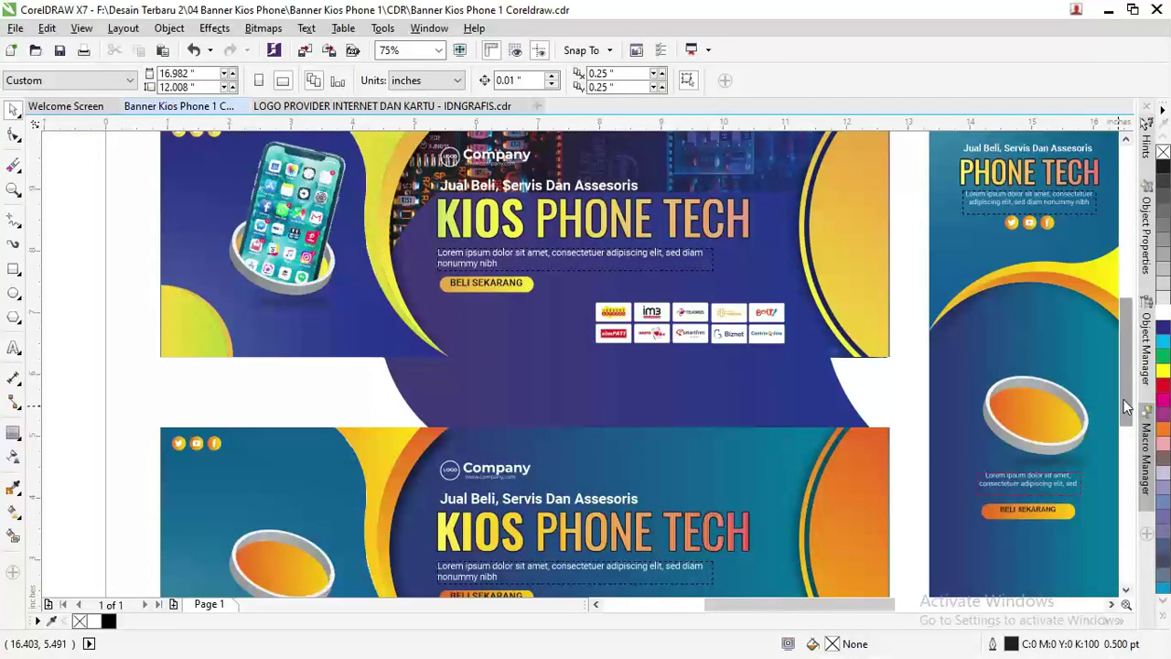
# Move the spare opaque purple panel out of the banner to the empty area beyond the page's upper left corner.
pyautogui.moveTo(1123, 399); pyautogui.dragTo(1126, 364)
pyautogui.click(837, 488)
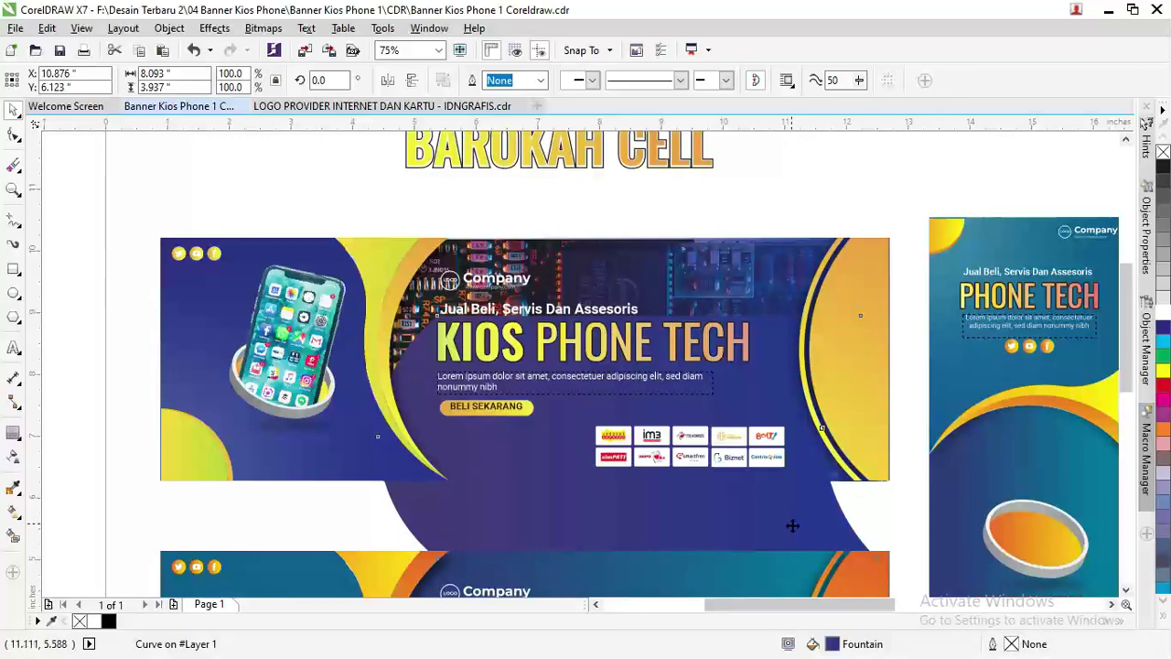
pyautogui.scroll(-1, 792, 525)
pyautogui.moveTo(793, 525); pyautogui.dragTo(474, 348)
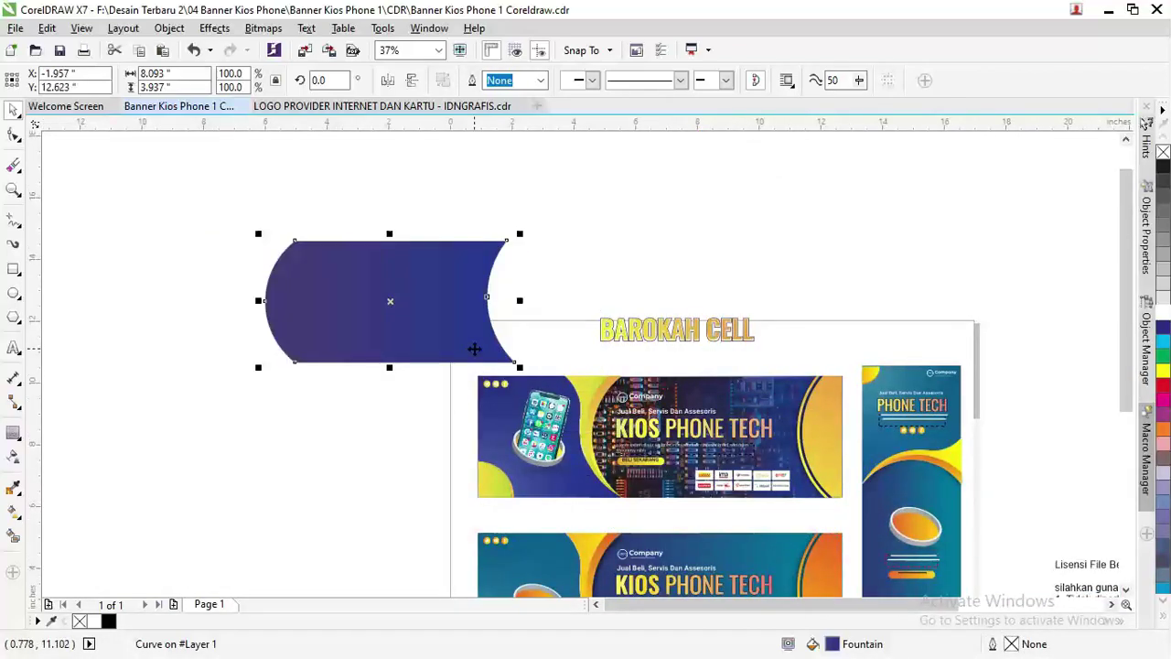
# Edit the semi-transparent central panel's gradient transparency, trying 46 at its right end and setting its left end to 12.
pyautogui.click(793, 403)
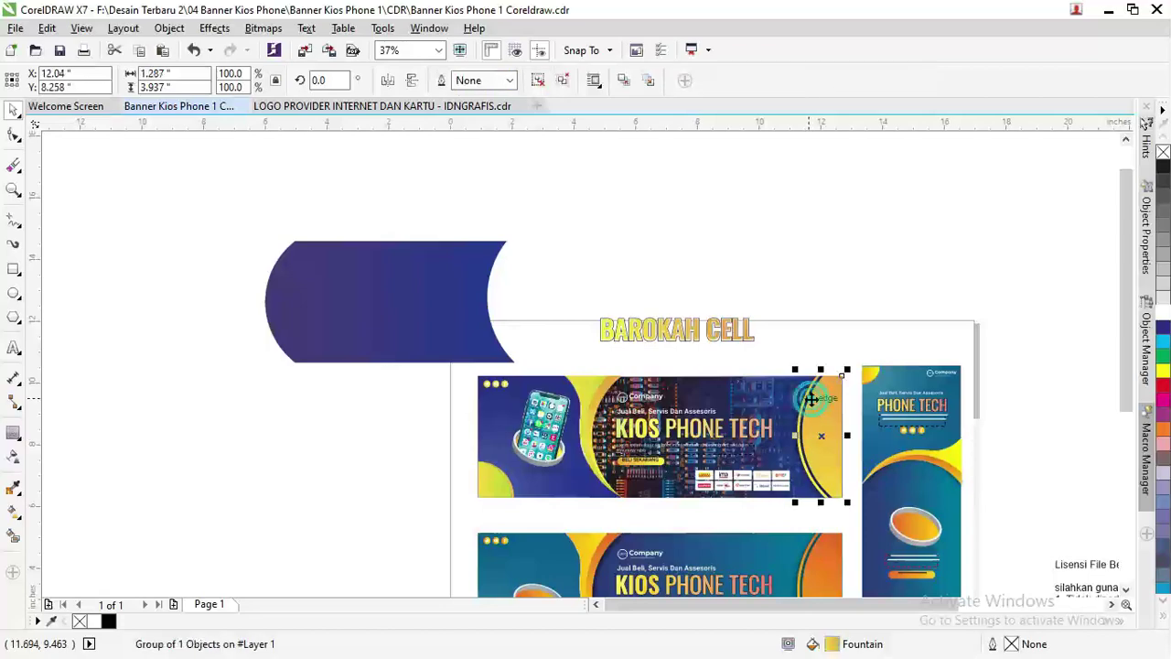
pyautogui.hotkey('ctrl', 'z')
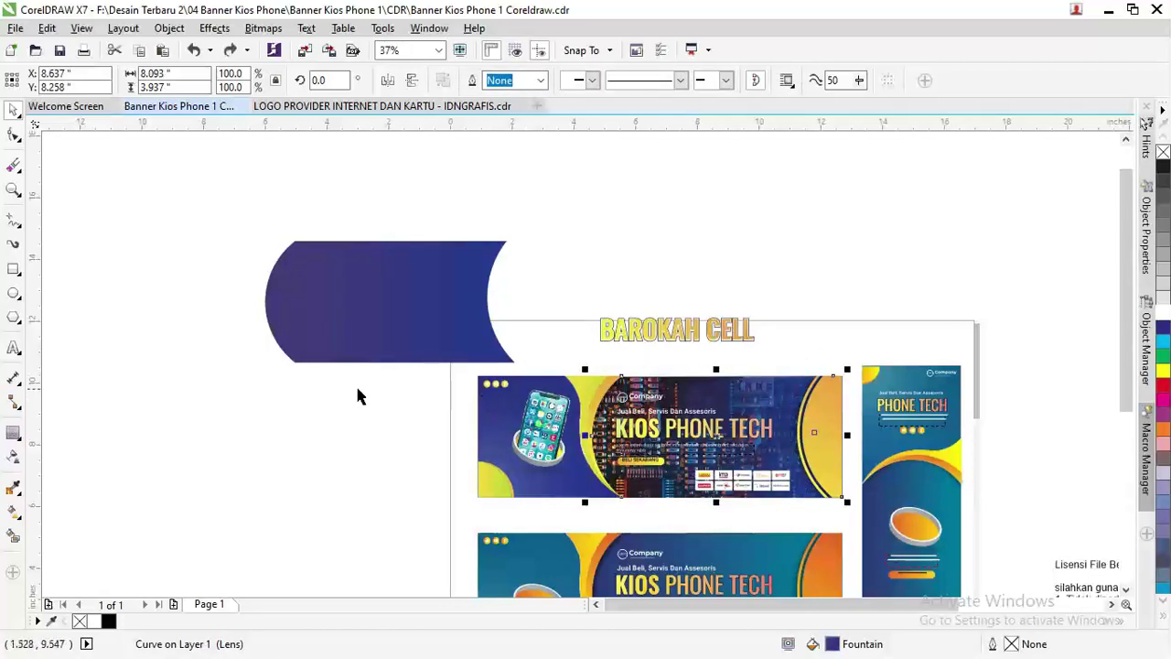
pyautogui.click(17, 456)
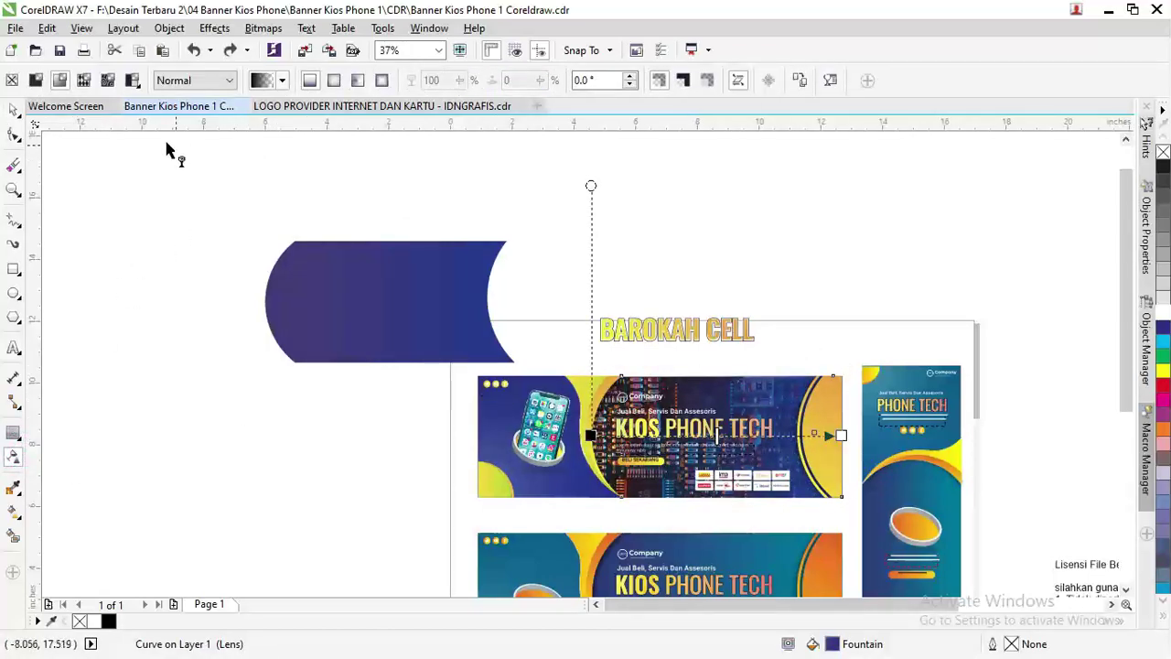
pyautogui.click(263, 81)
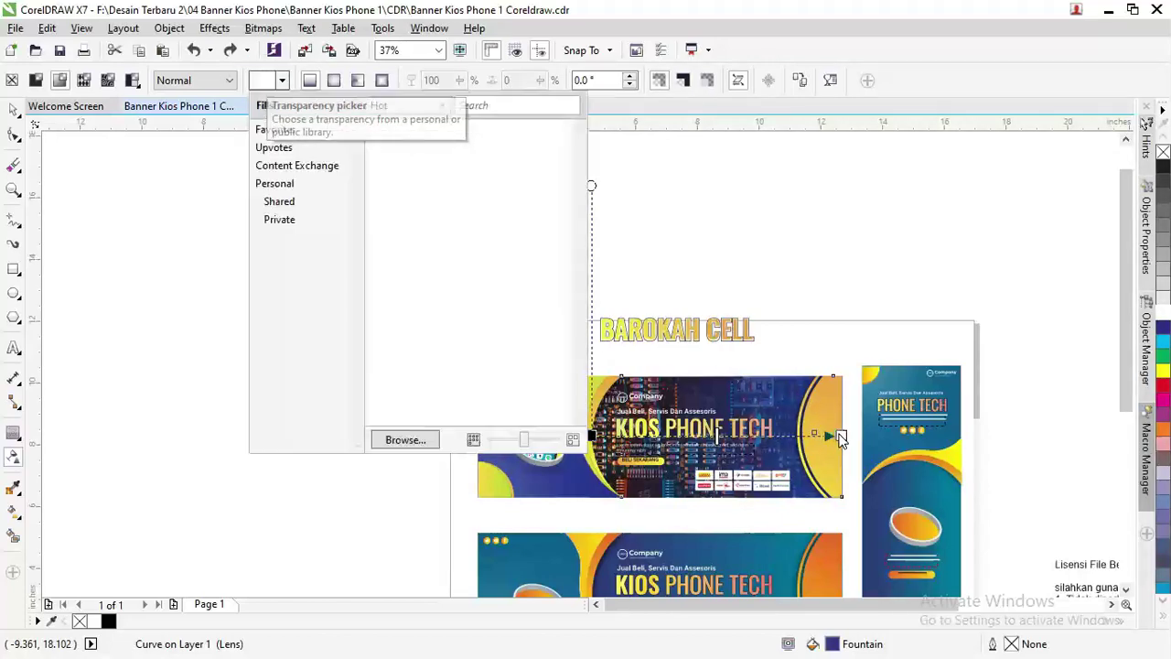
pyautogui.click(757, 216)
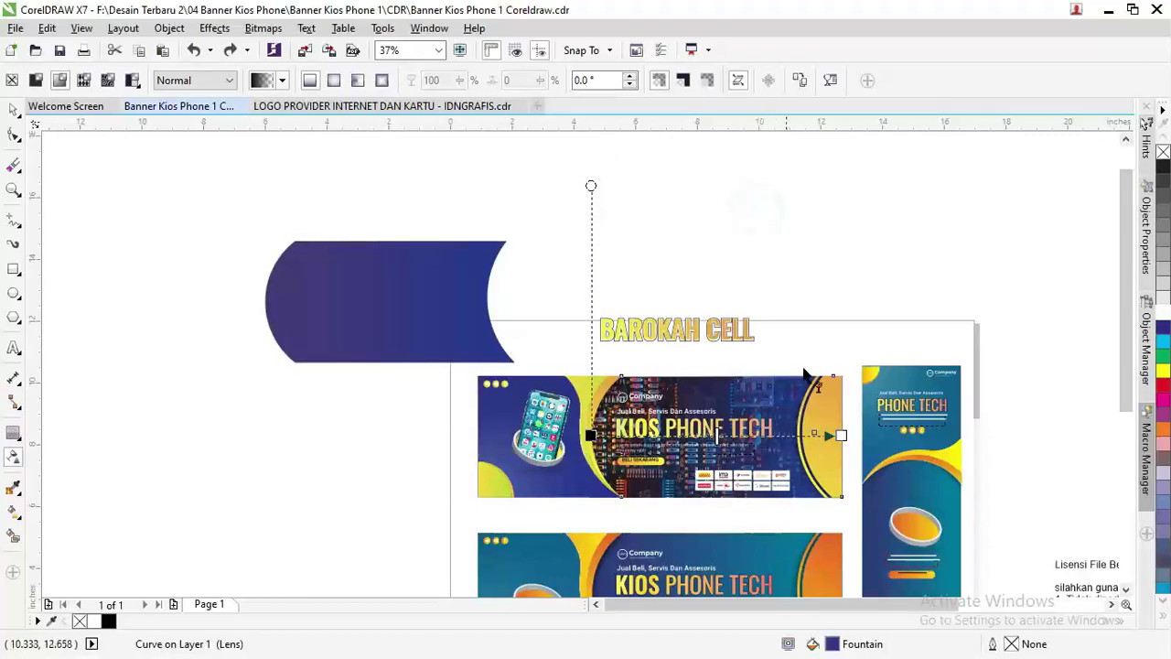
pyautogui.click(839, 436)
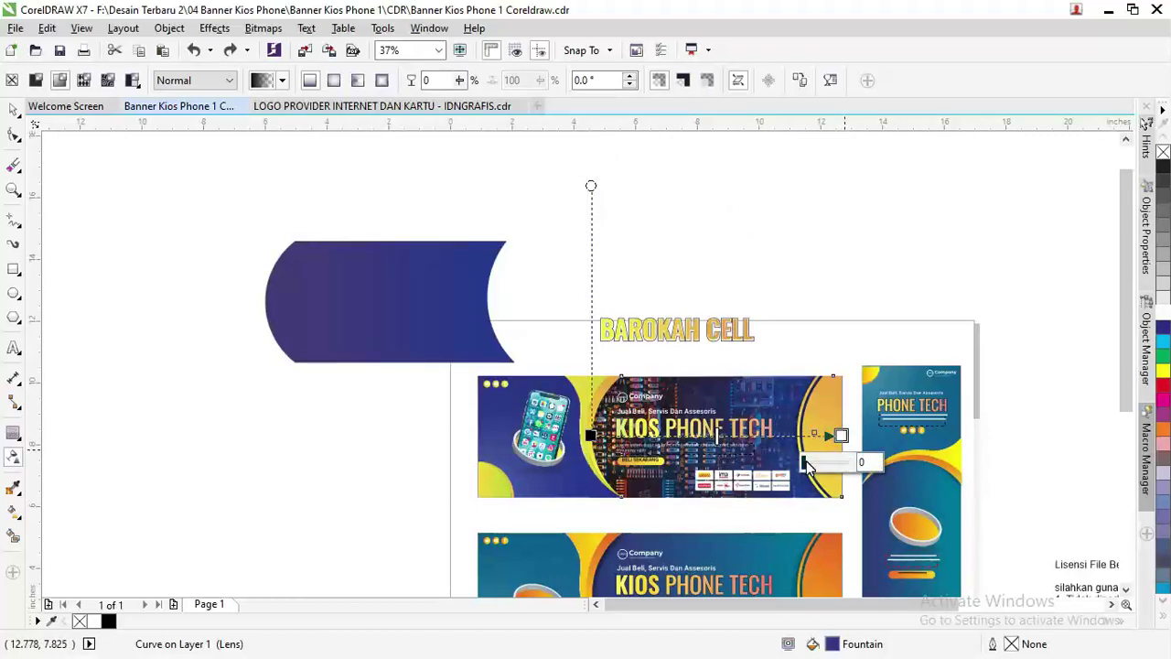
pyautogui.moveTo(808, 465); pyautogui.dragTo(776, 465)
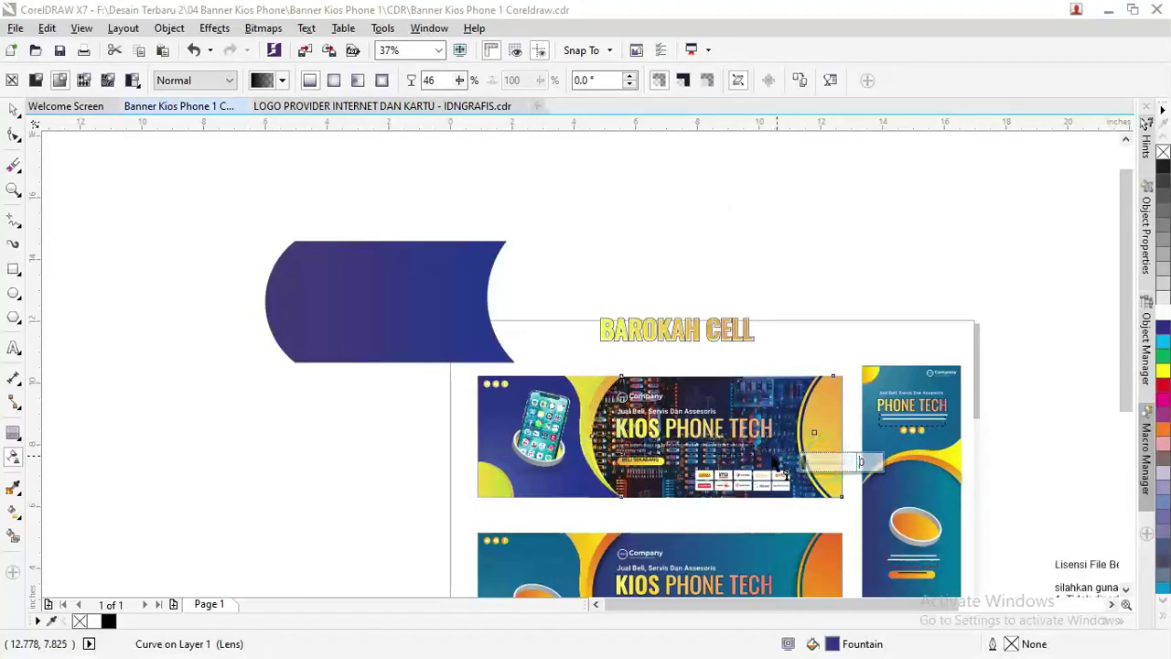
pyautogui.doubleClick(590, 464)
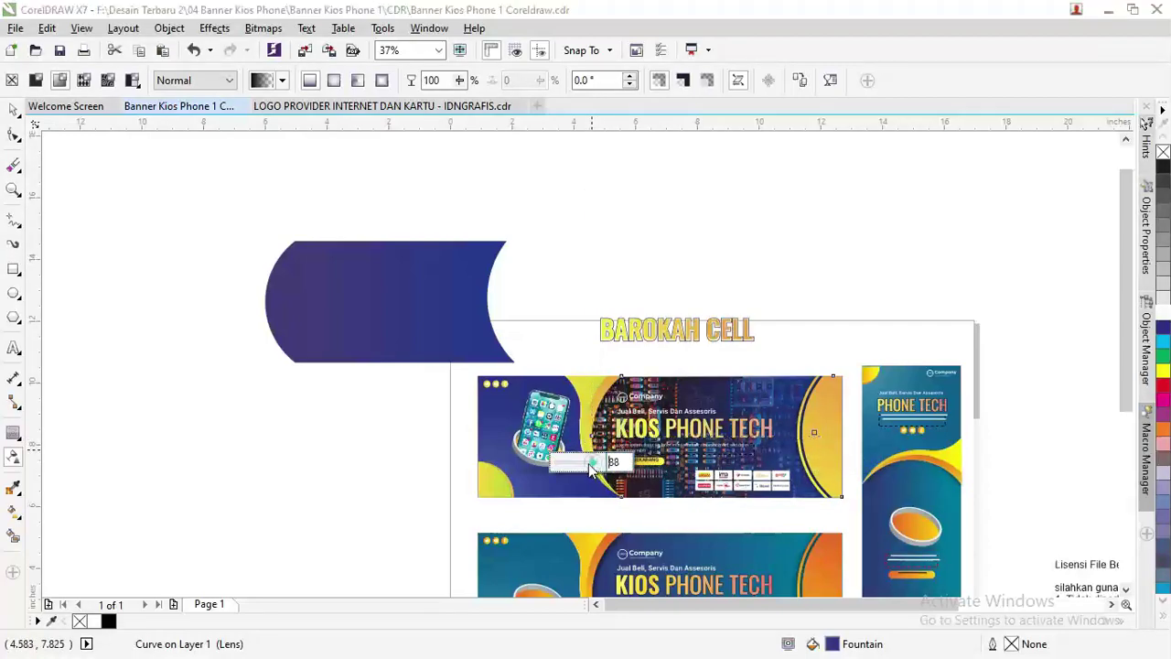
pyautogui.moveTo(590, 465); pyautogui.dragTo(564, 464)
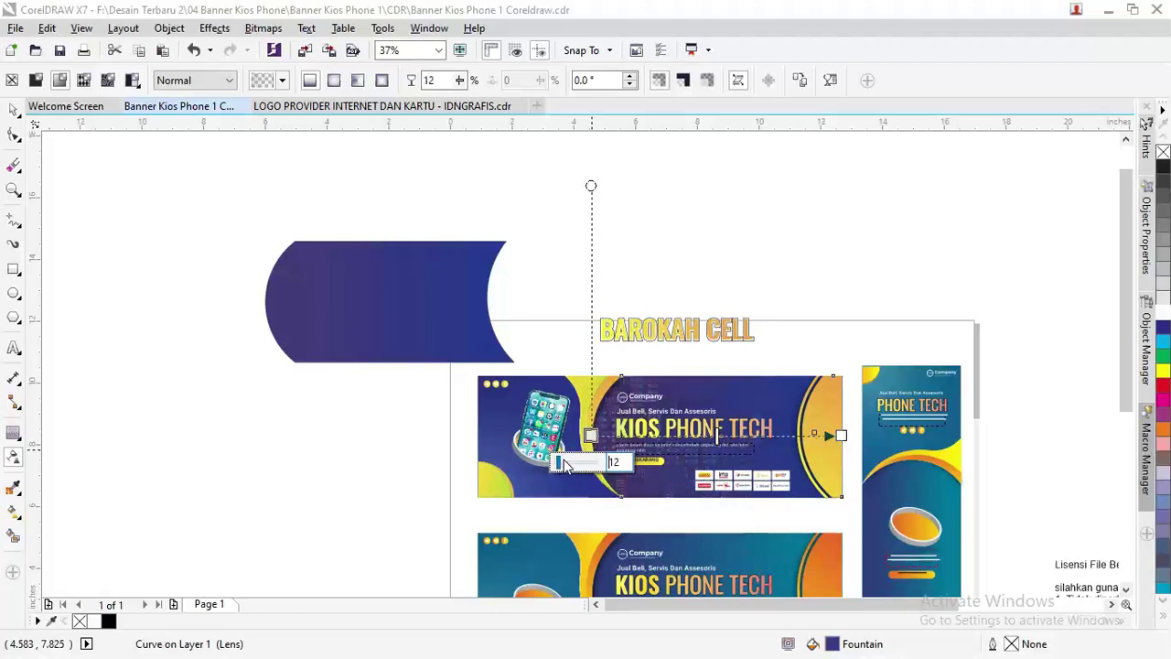
pyautogui.scroll(3, 779, 418)
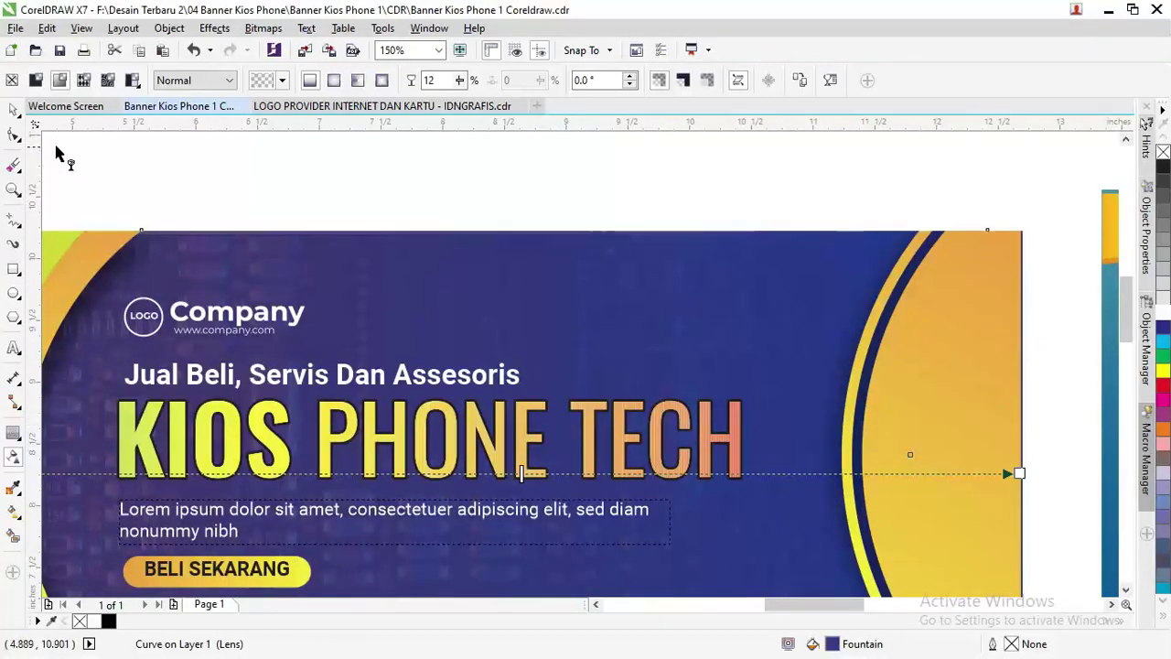
pyautogui.click(14, 107)
pyautogui.click(342, 173)
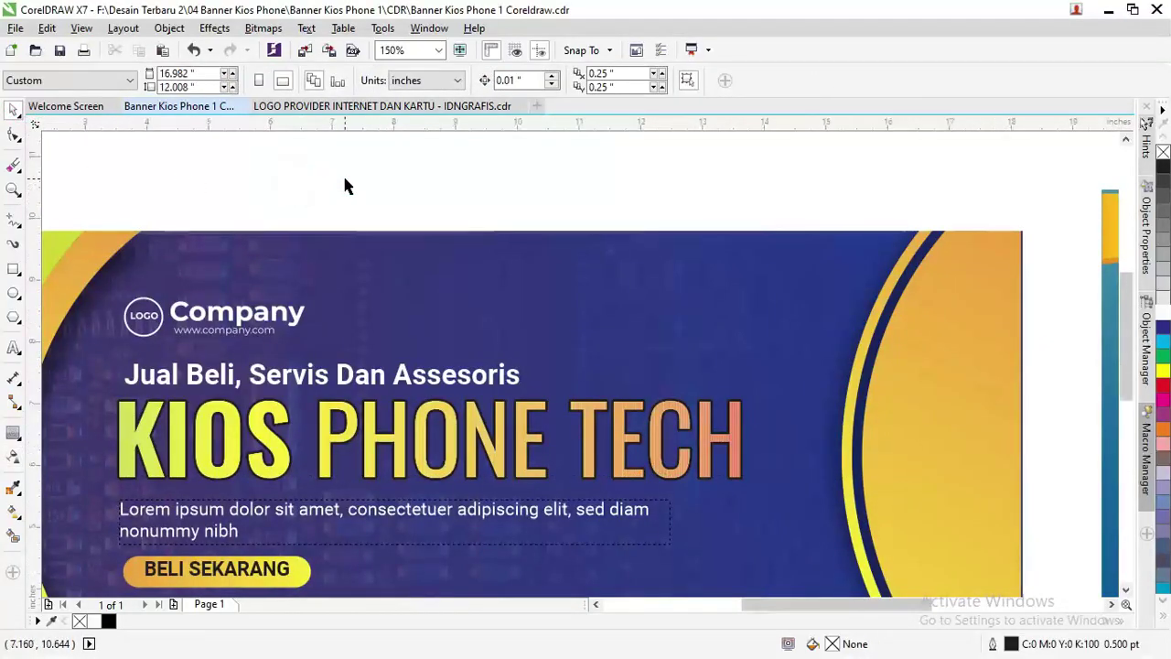
pyautogui.scroll(-2, 342, 173)
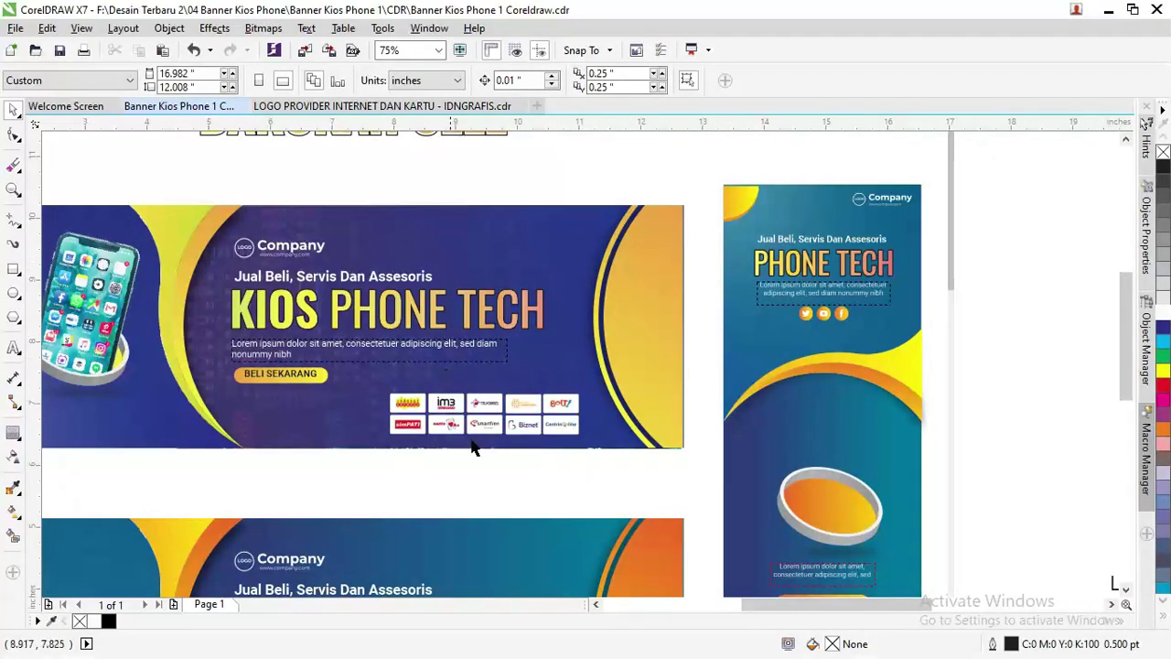
pyautogui.moveTo(791, 603); pyautogui.dragTo(758, 606)
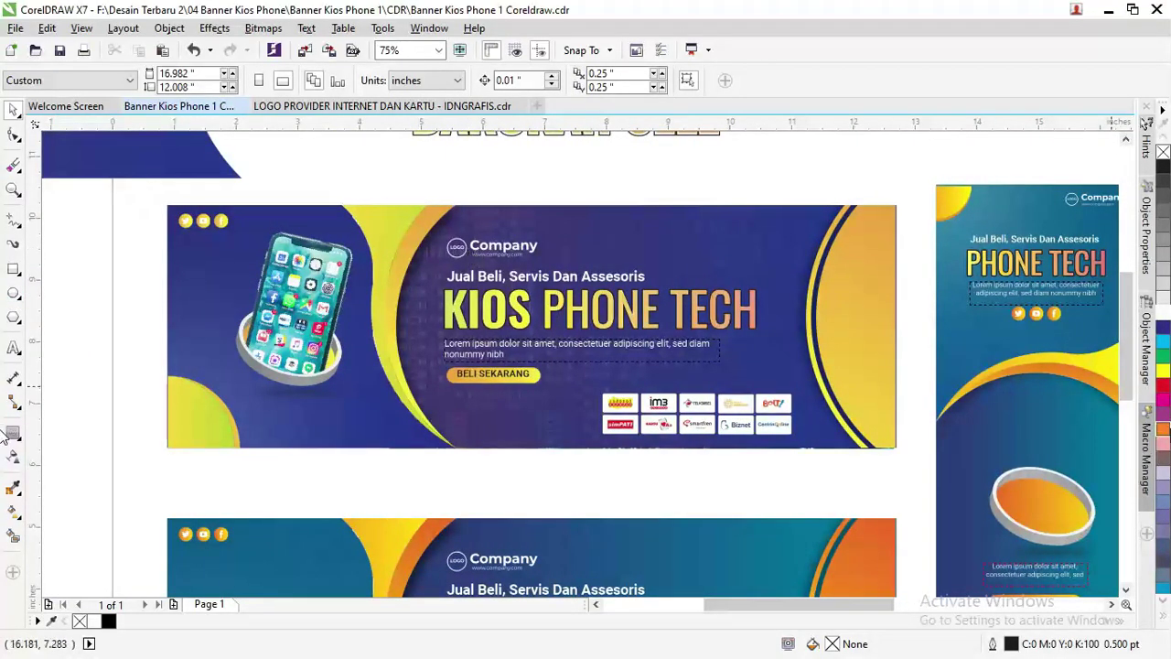
pyautogui.moveTo(1134, 361); pyautogui.dragTo(1131, 370)
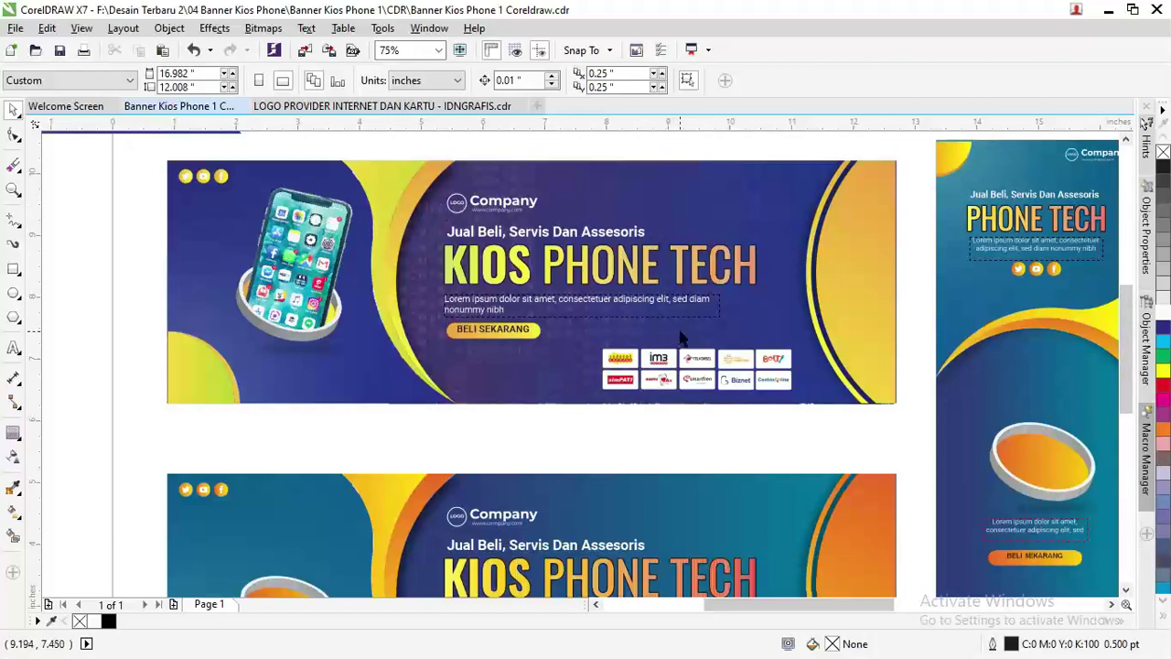
pyautogui.scroll(-4, 682, 337)
pyautogui.scroll(2, 699, 343)
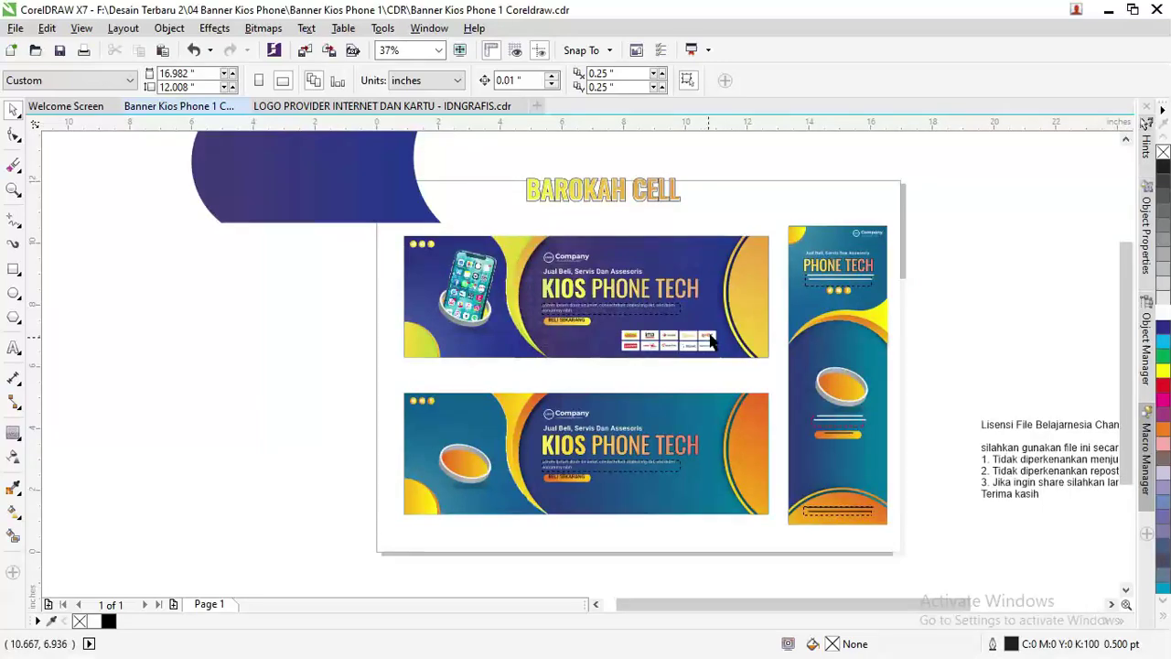